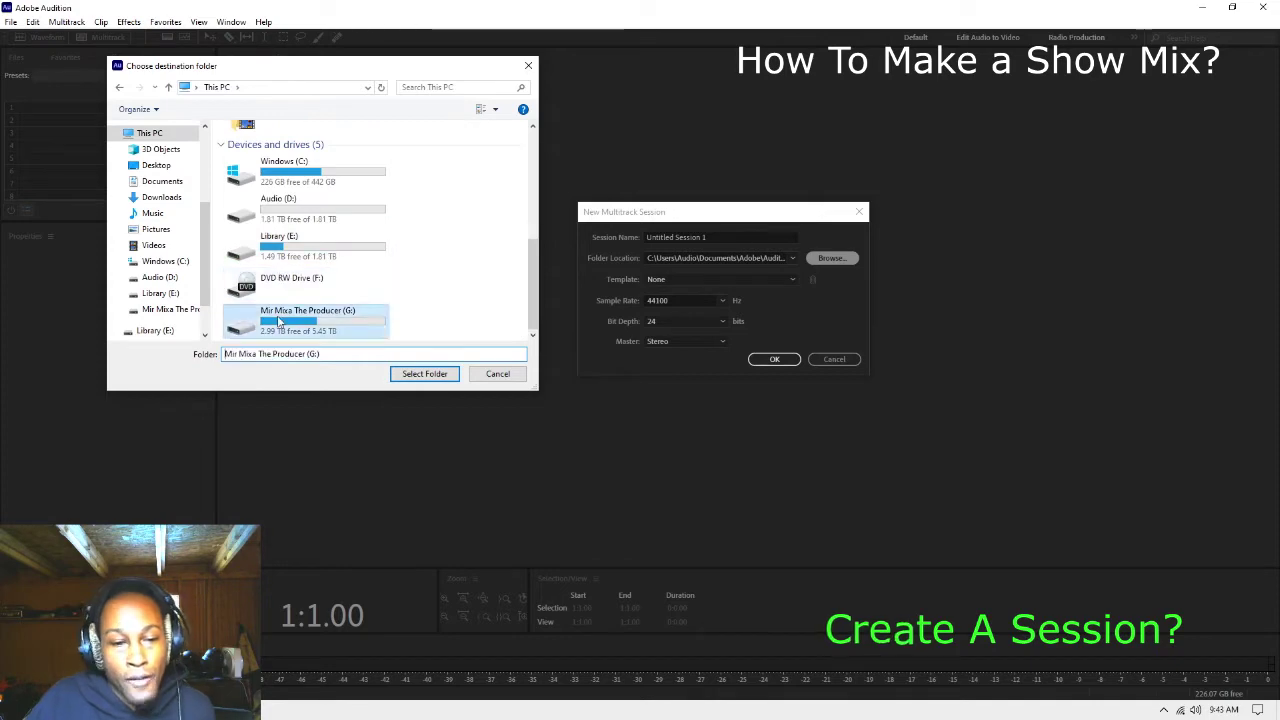
Step: Browse the G: drive to the sessions folder inside the Mecie folder for the new session's destination
scroll(285, 316, down, 10)
scroll(285, 316, down, 15)
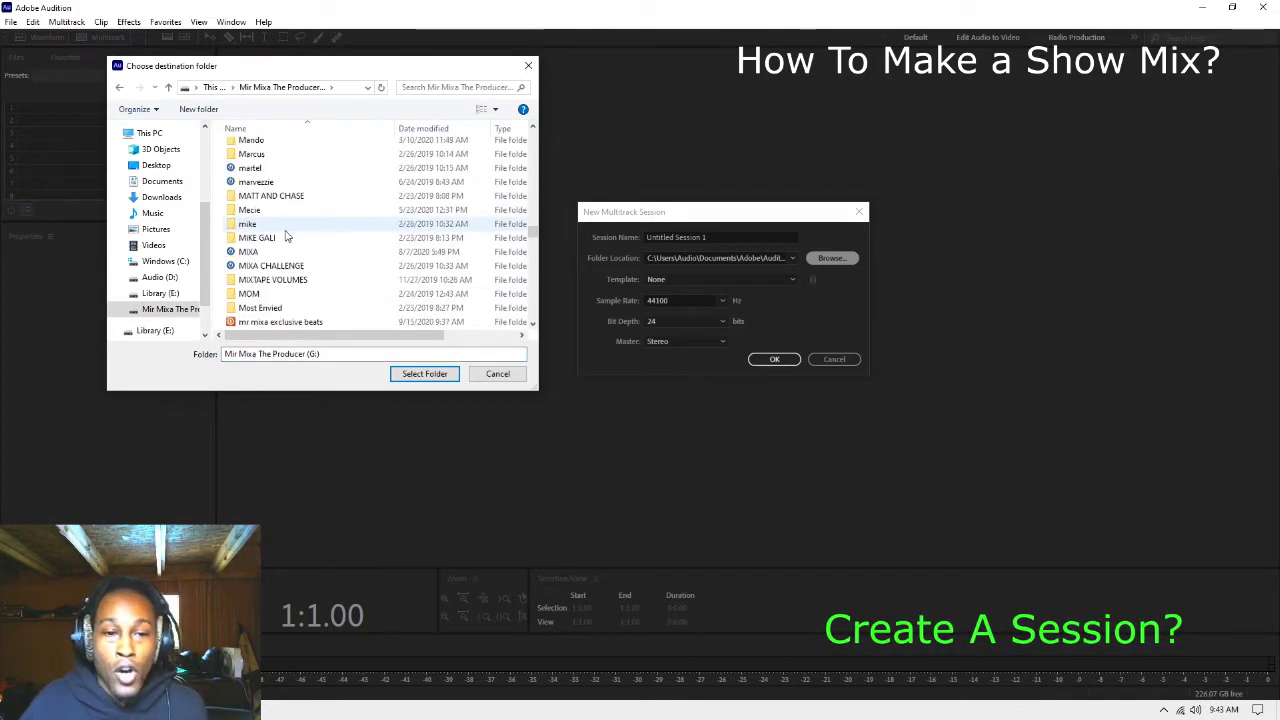
scroll(289, 276, down, 3)
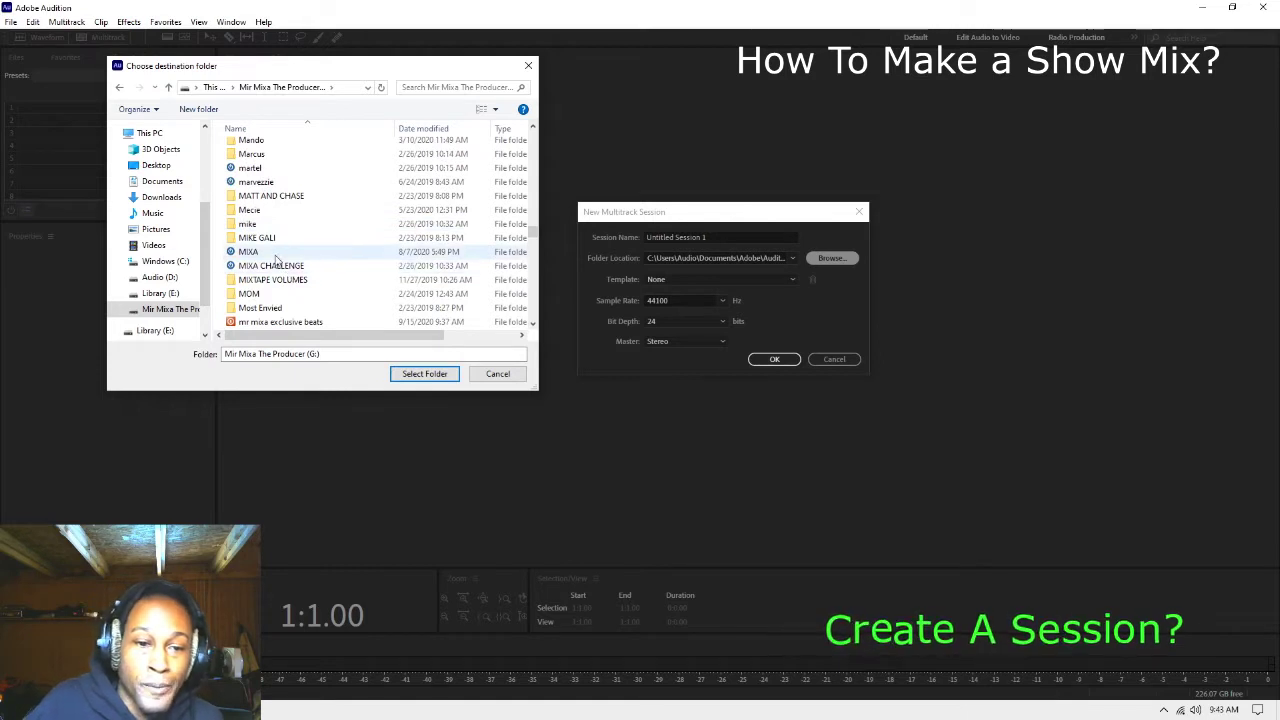
double_click(294, 211)
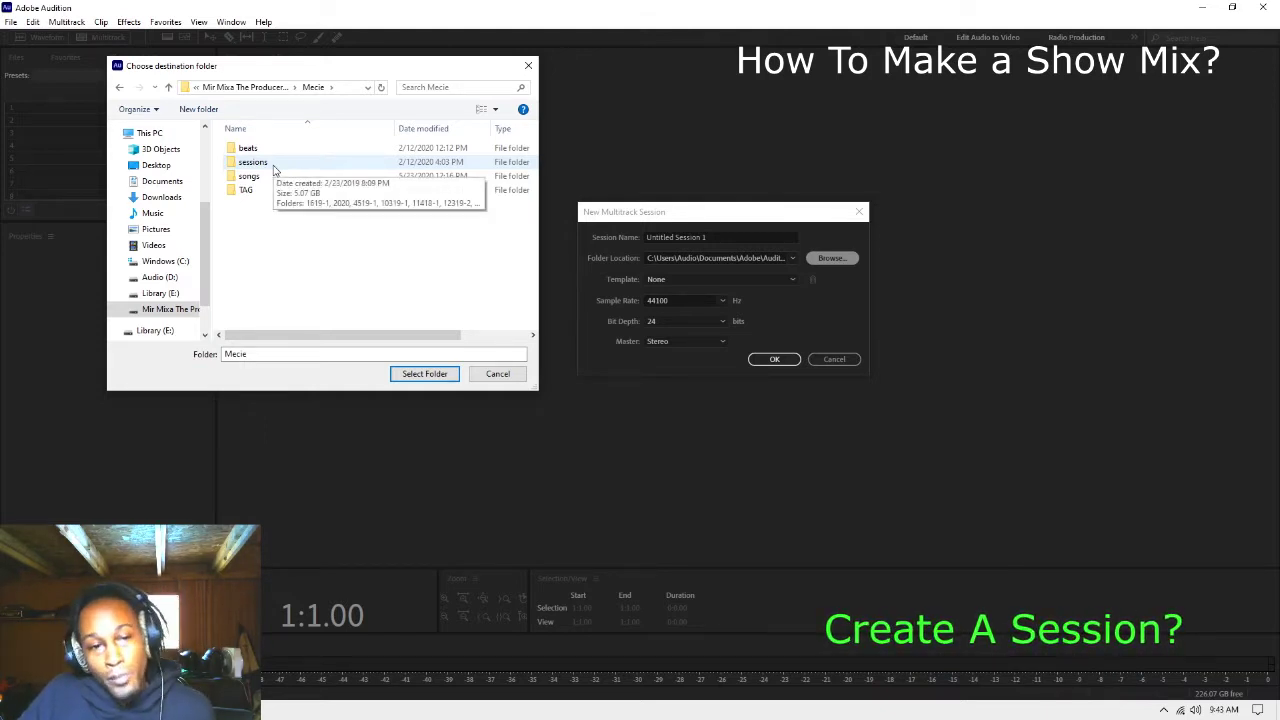
double_click(252, 162)
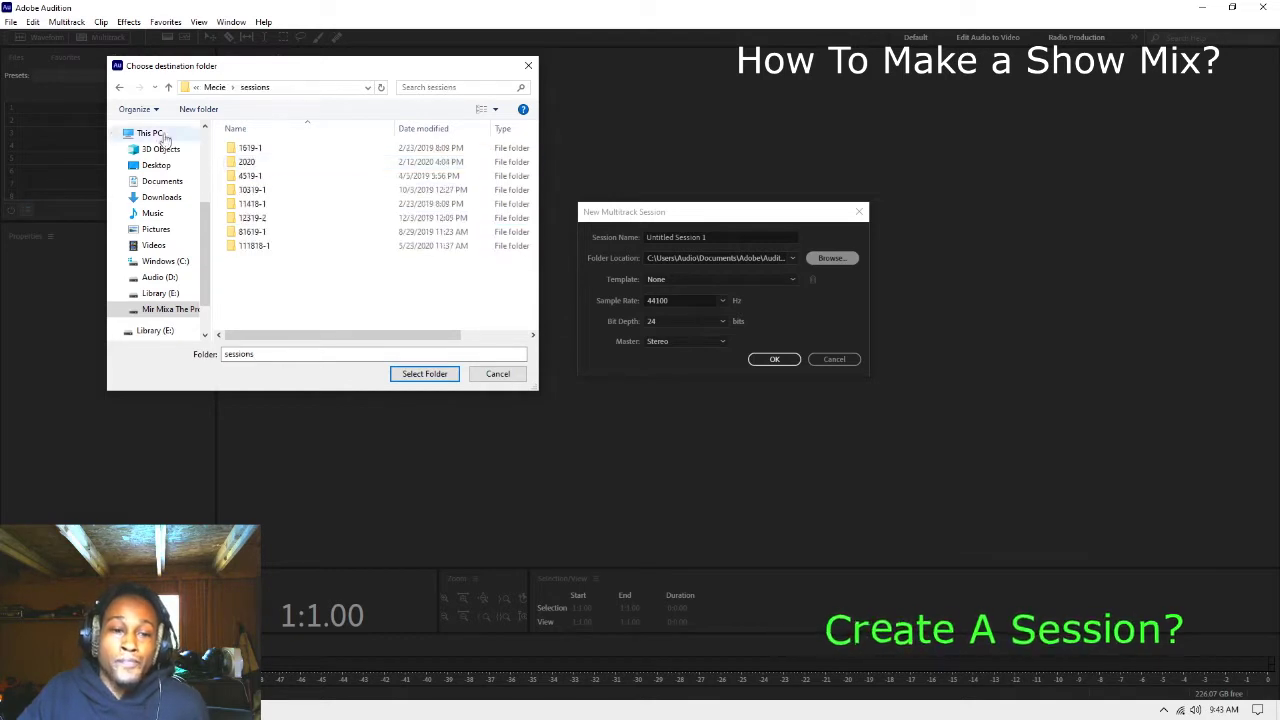
Step: Create a new folder named "91520 show mix" inside the sessions folder
click(199, 110)
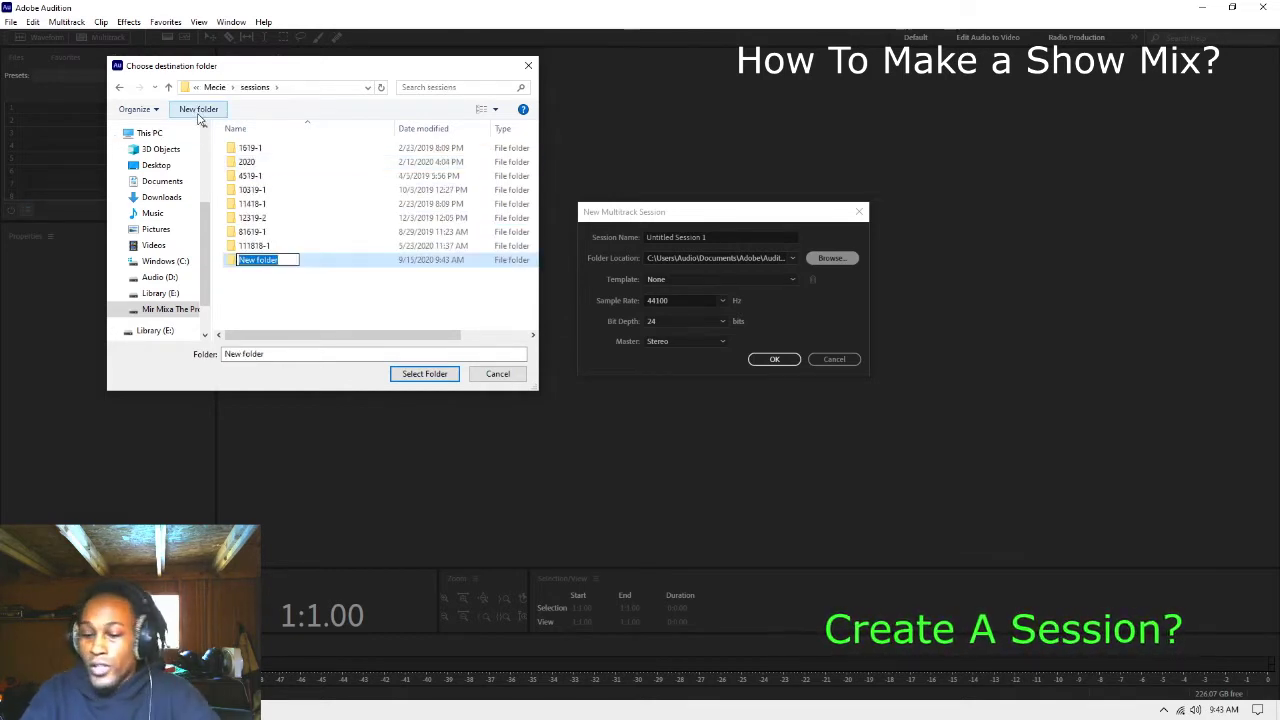
text(915)
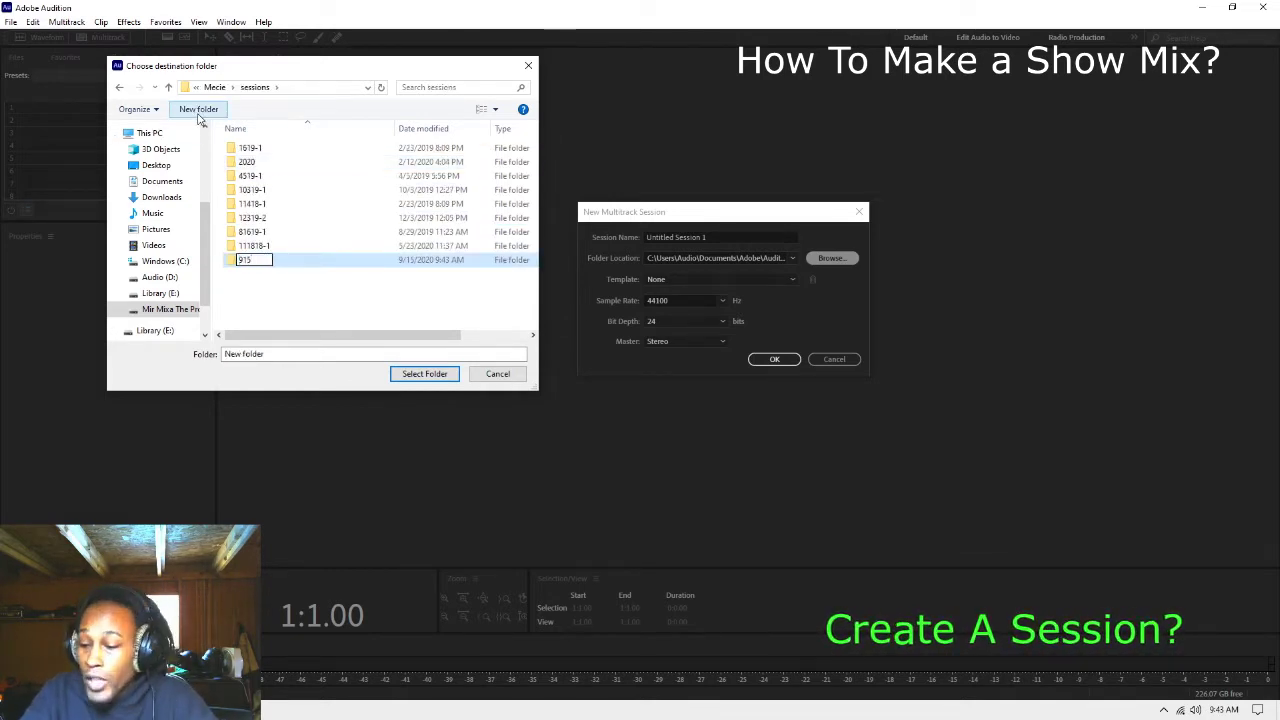
text(20)
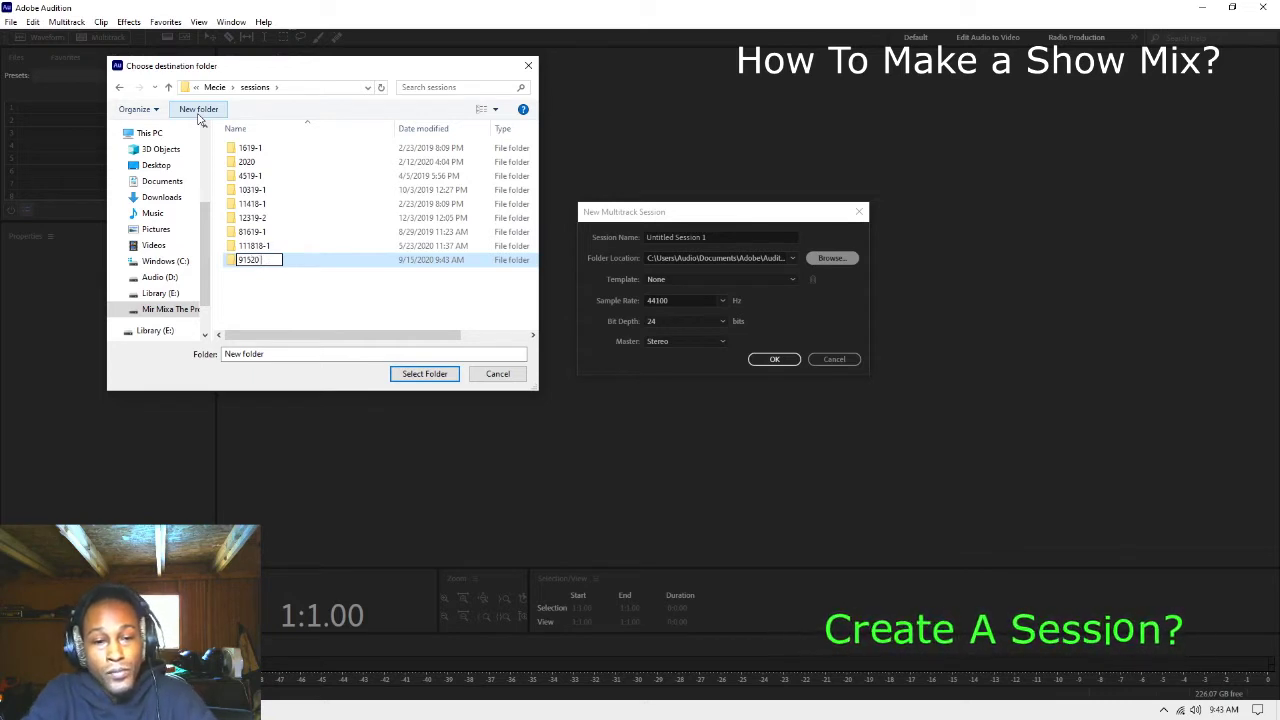
text( show mix)
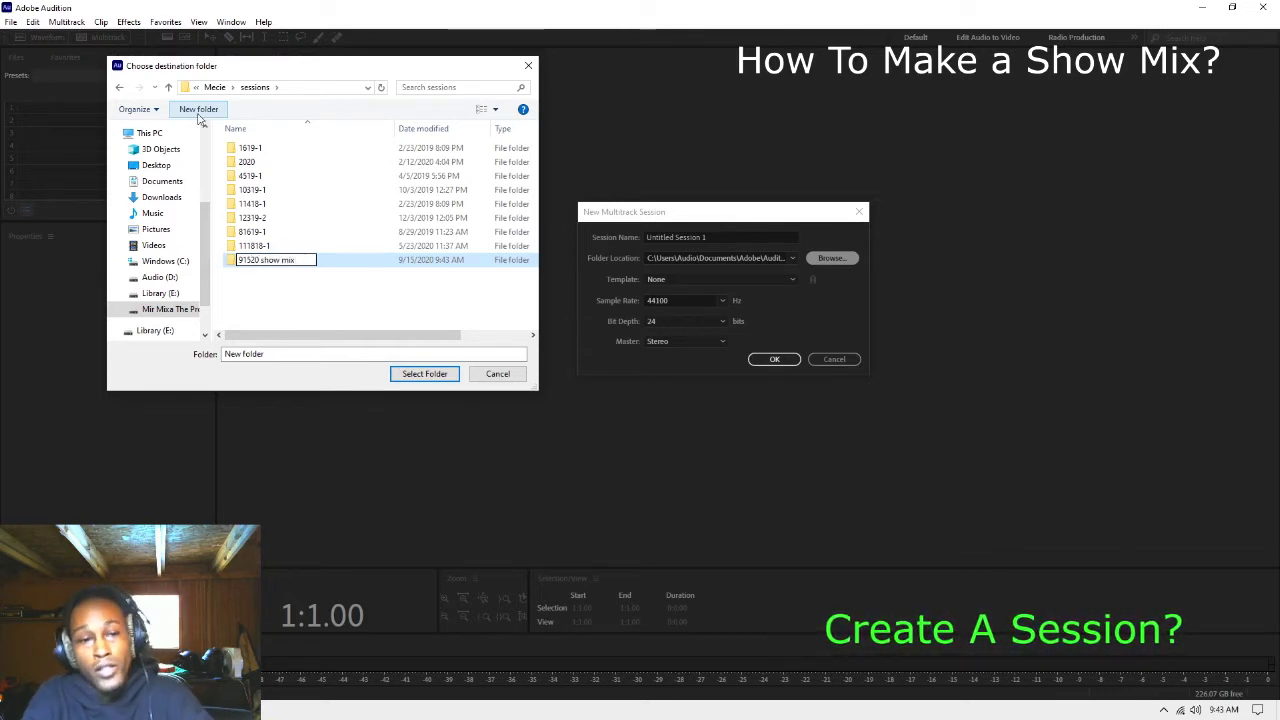
key(Return)
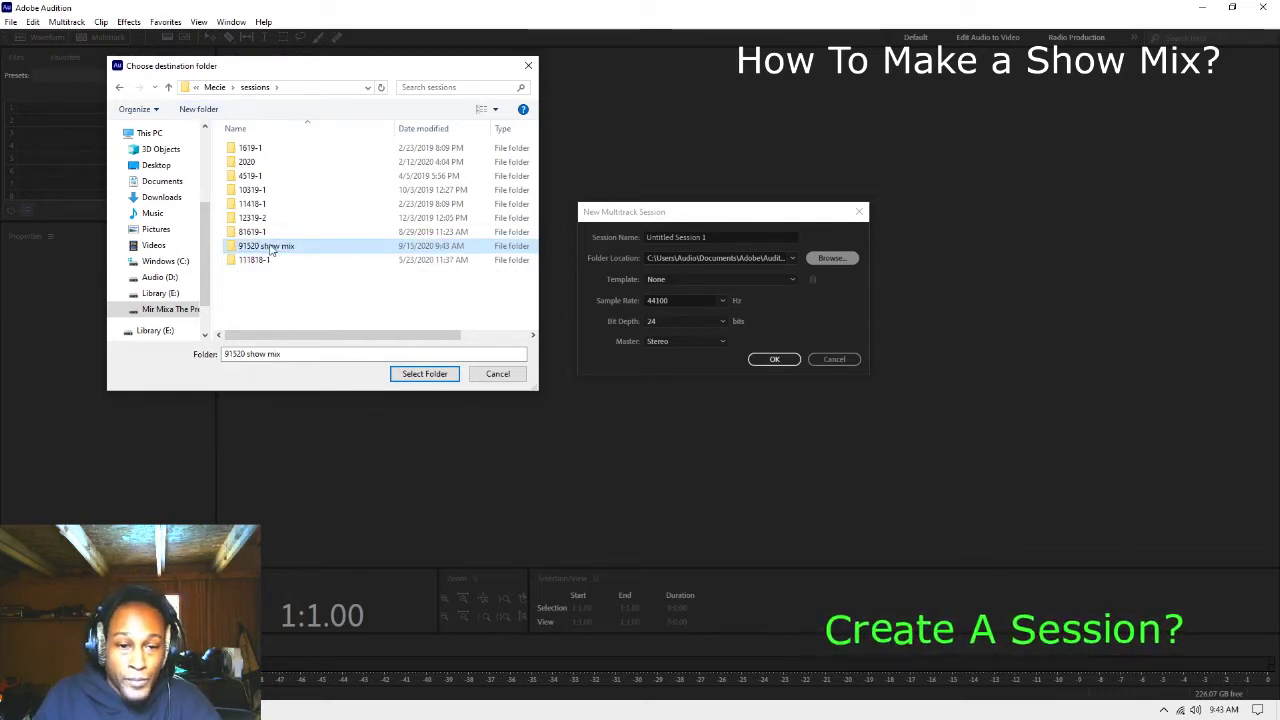
Step: Move the "91520 show mix" folder into the 2020 folder and choose it as the session's folder location
double_click(259, 170)
click(287, 166)
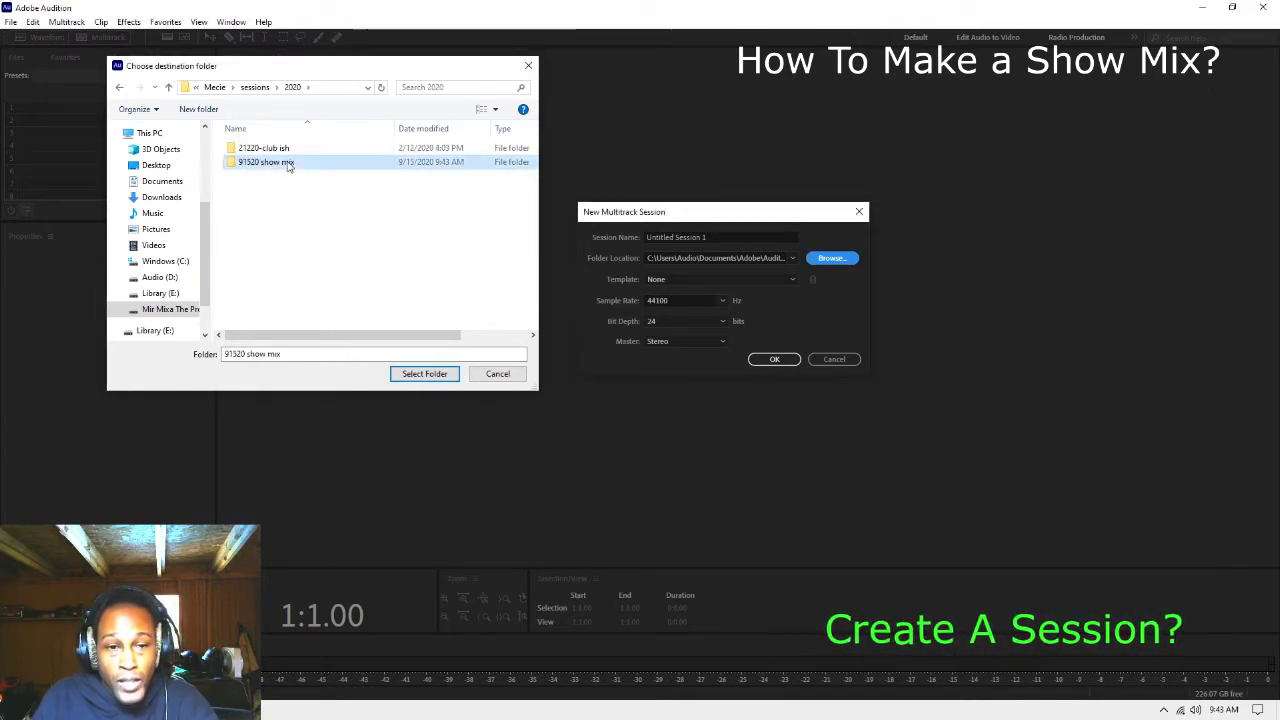
double_click(284, 164)
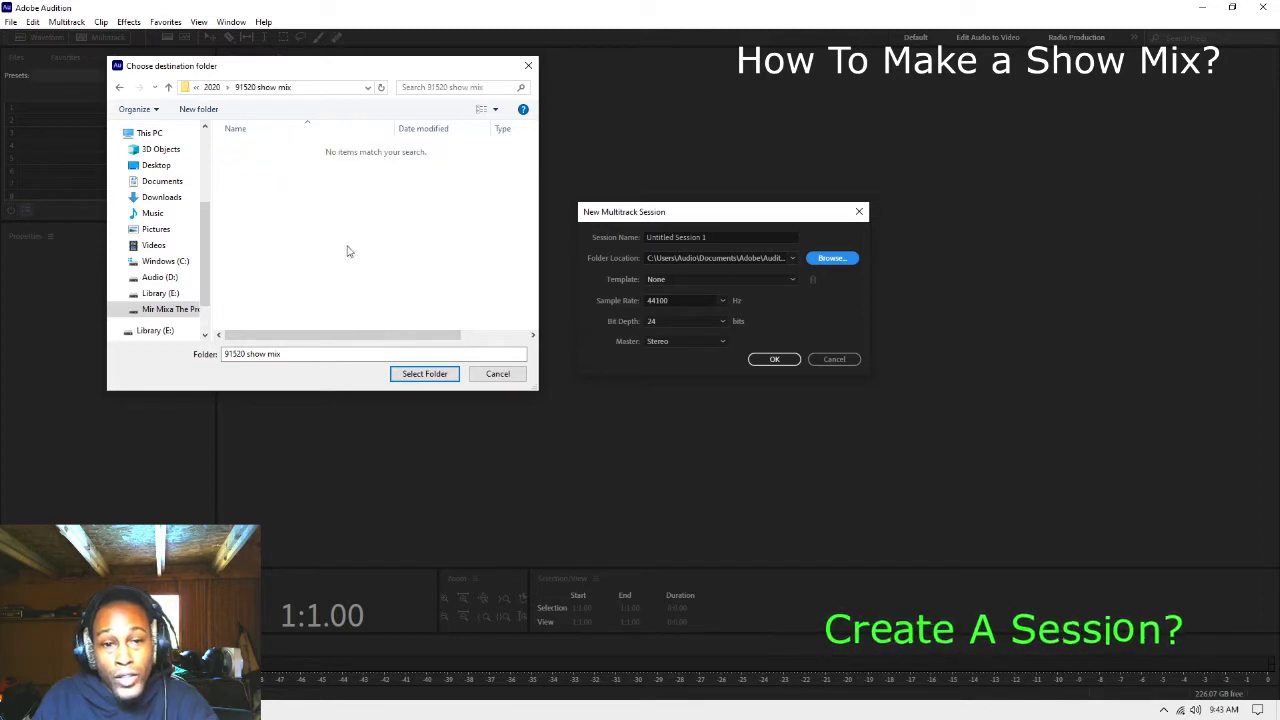
click(430, 375)
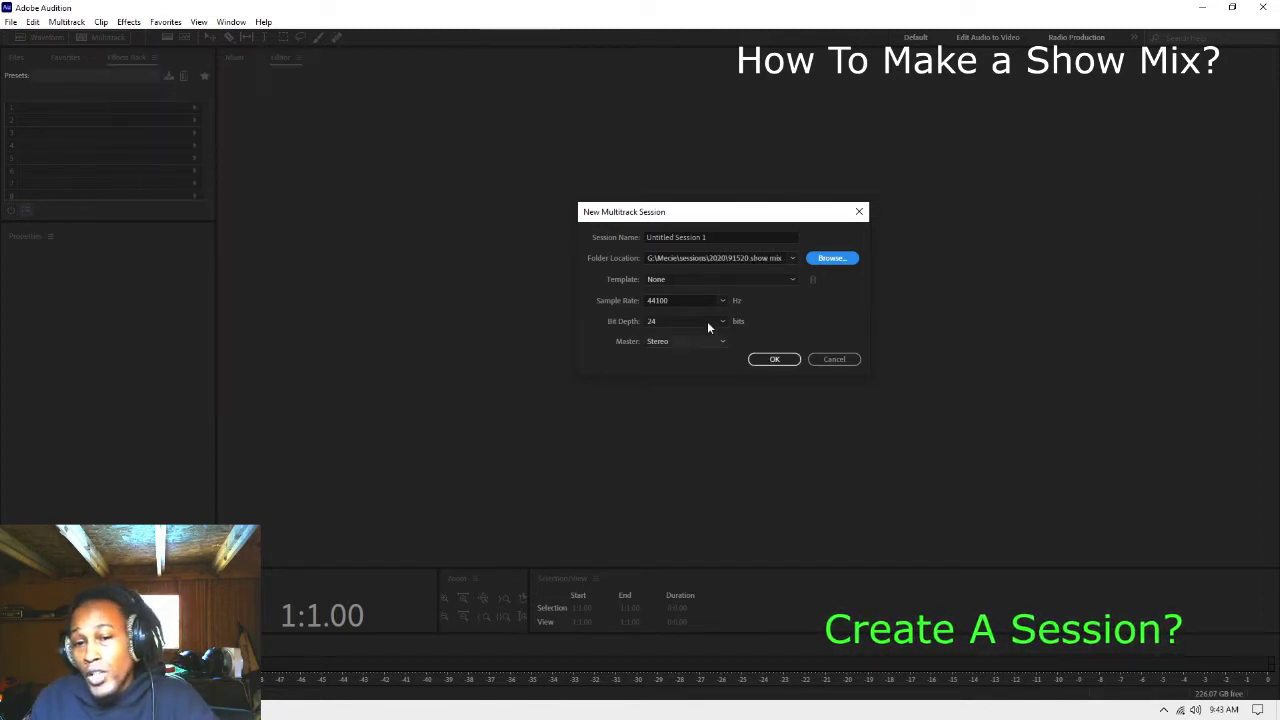
Step: Keep the session template at None and create the multitrack session
click(793, 281)
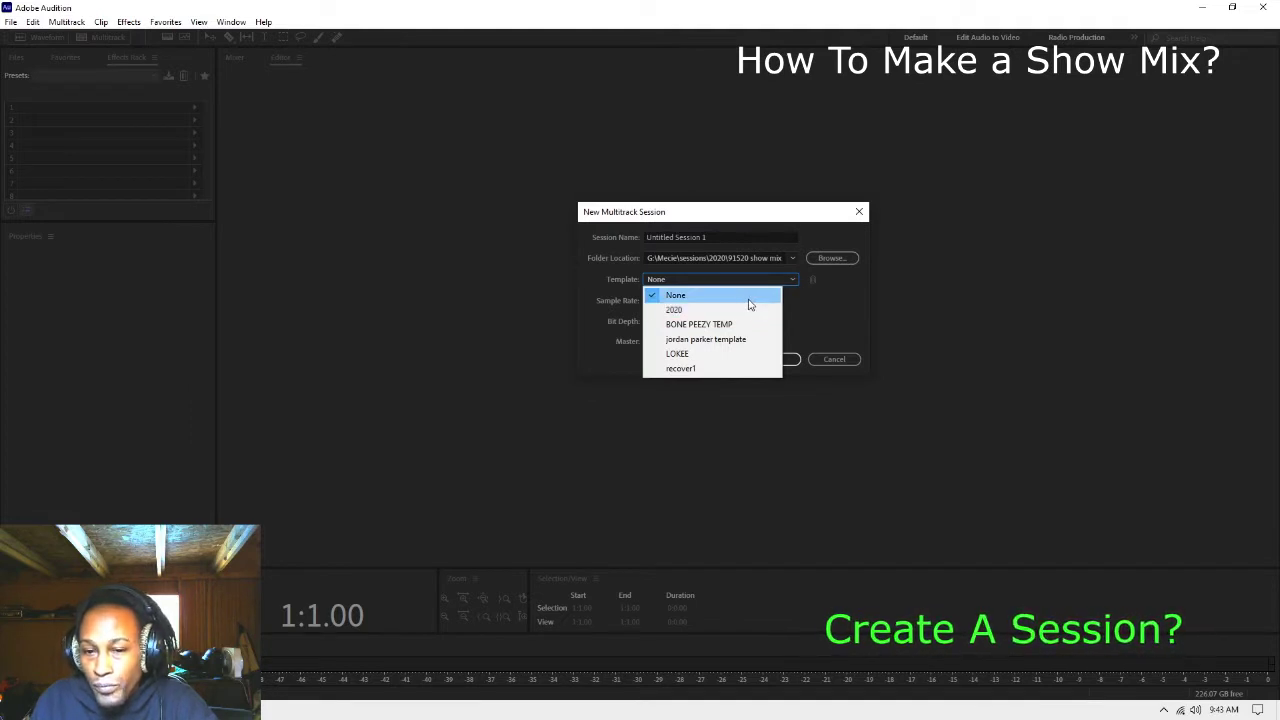
click(748, 296)
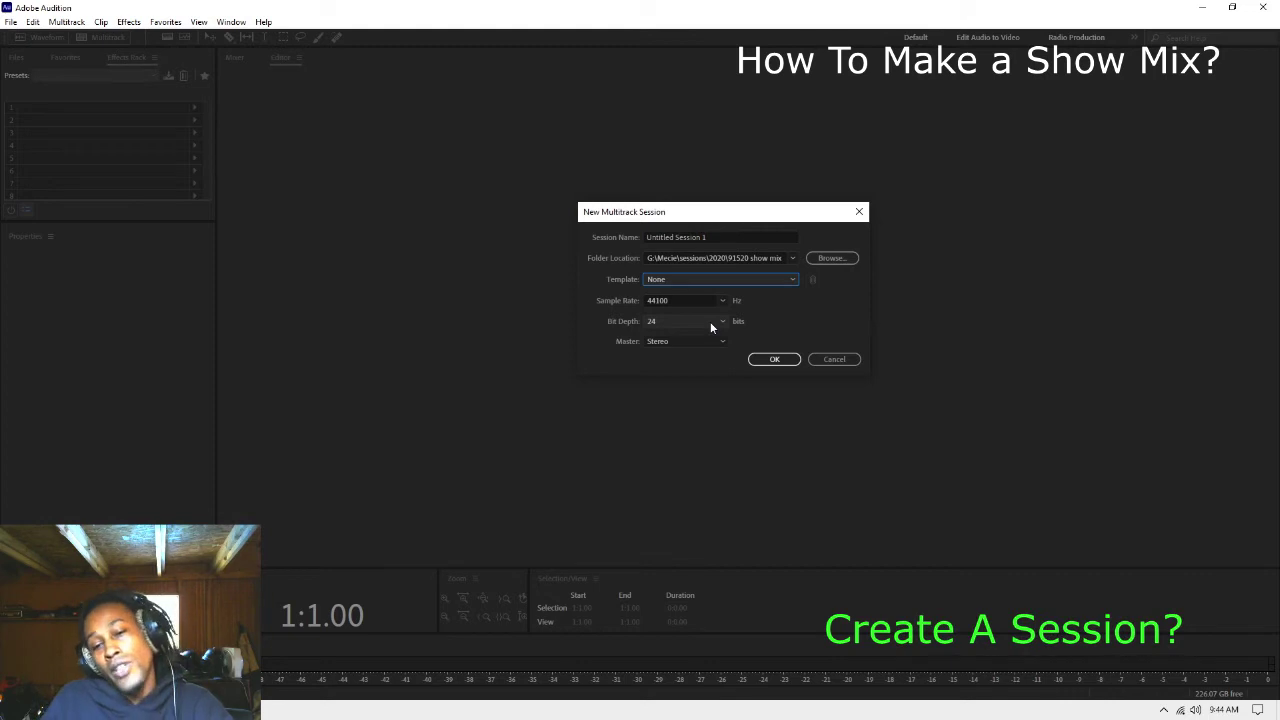
click(775, 360)
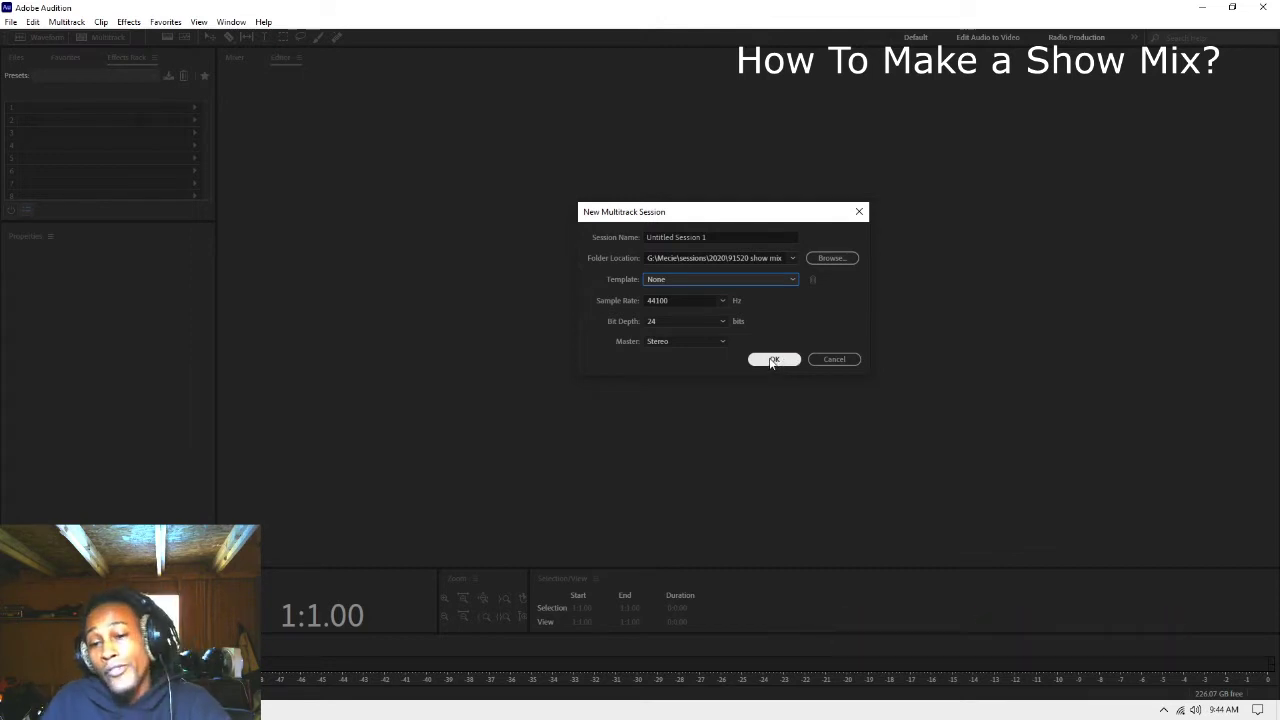
click(773, 360)
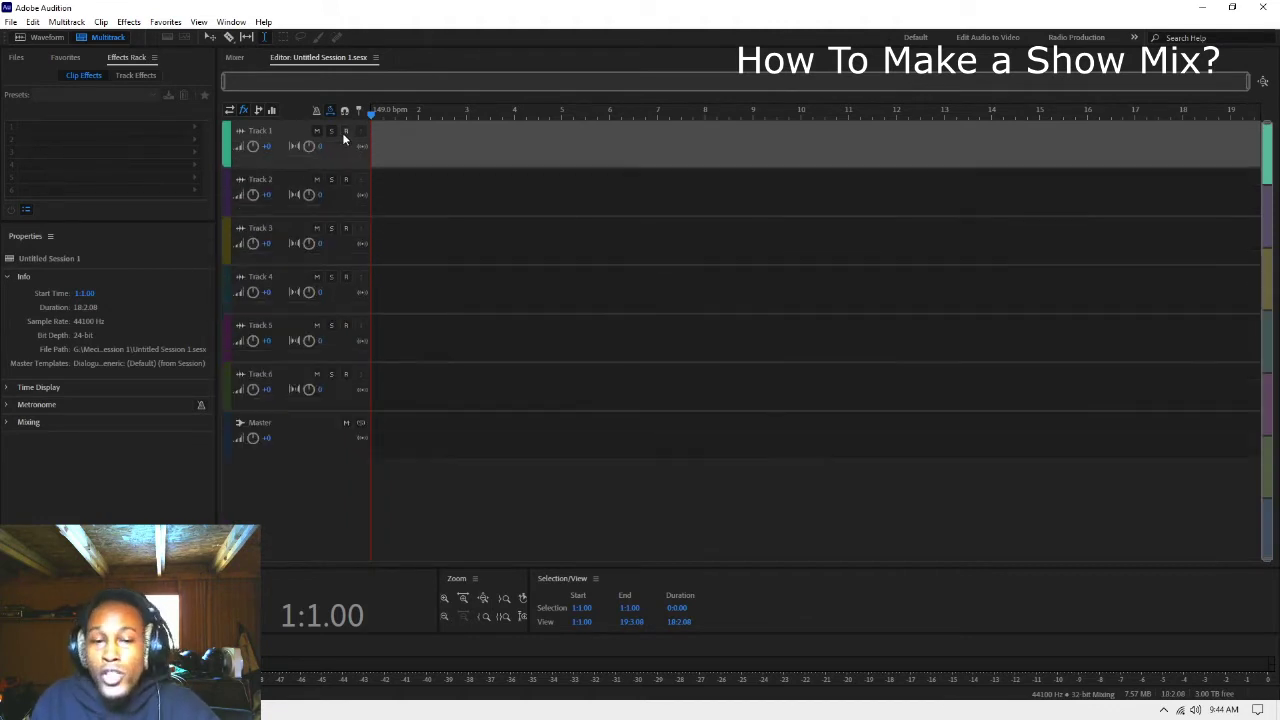
Step: Review the I/O buffer size options in the audio hardware preferences, keeping 512
click(33, 21)
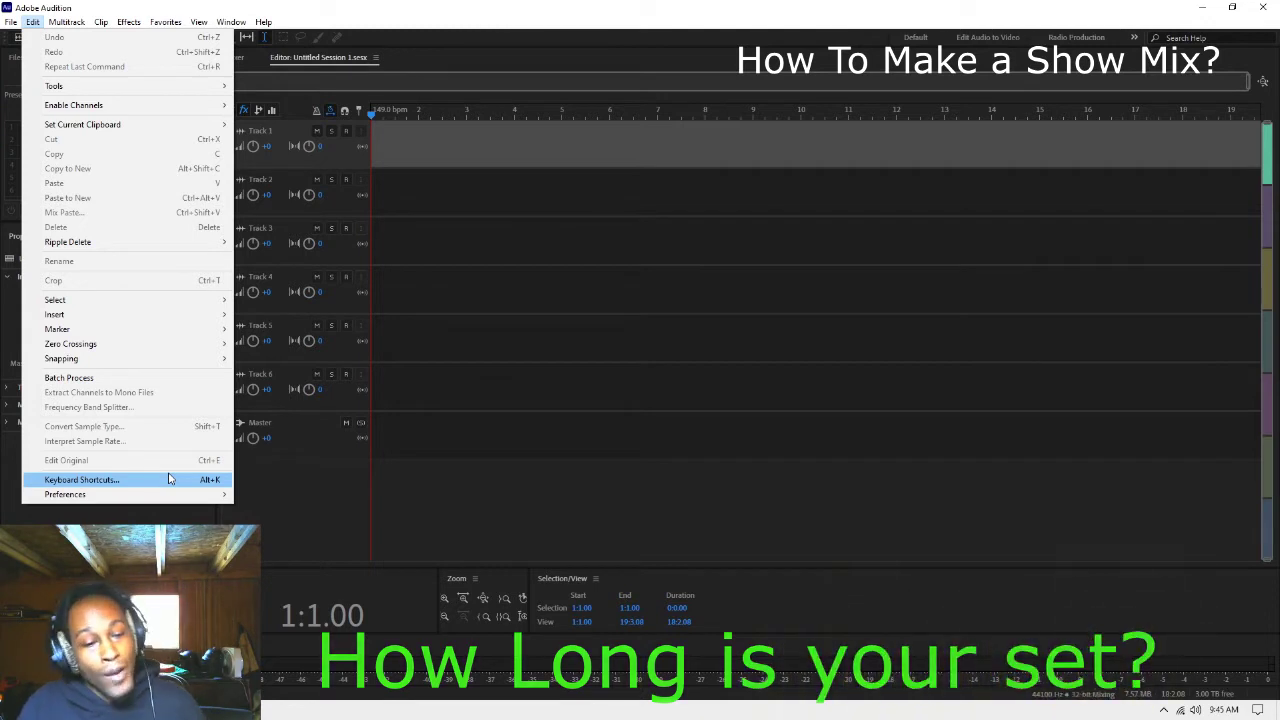
mouse_move(170, 494)
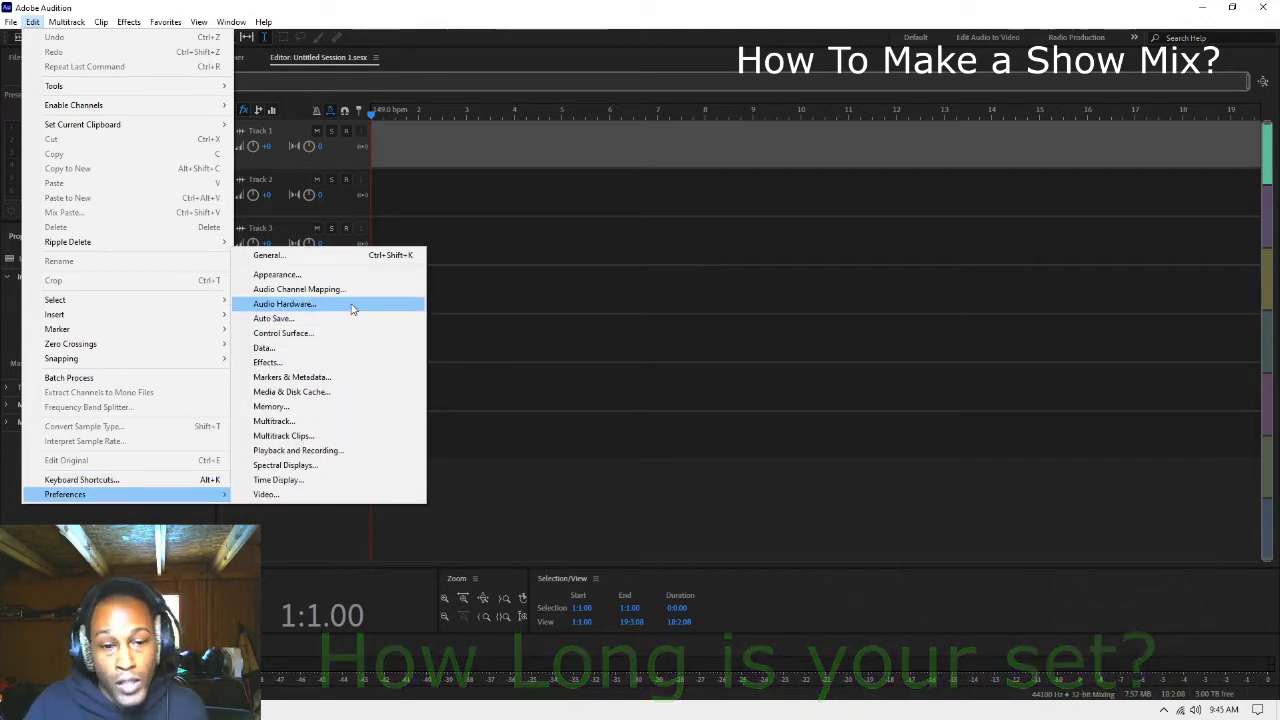
click(290, 303)
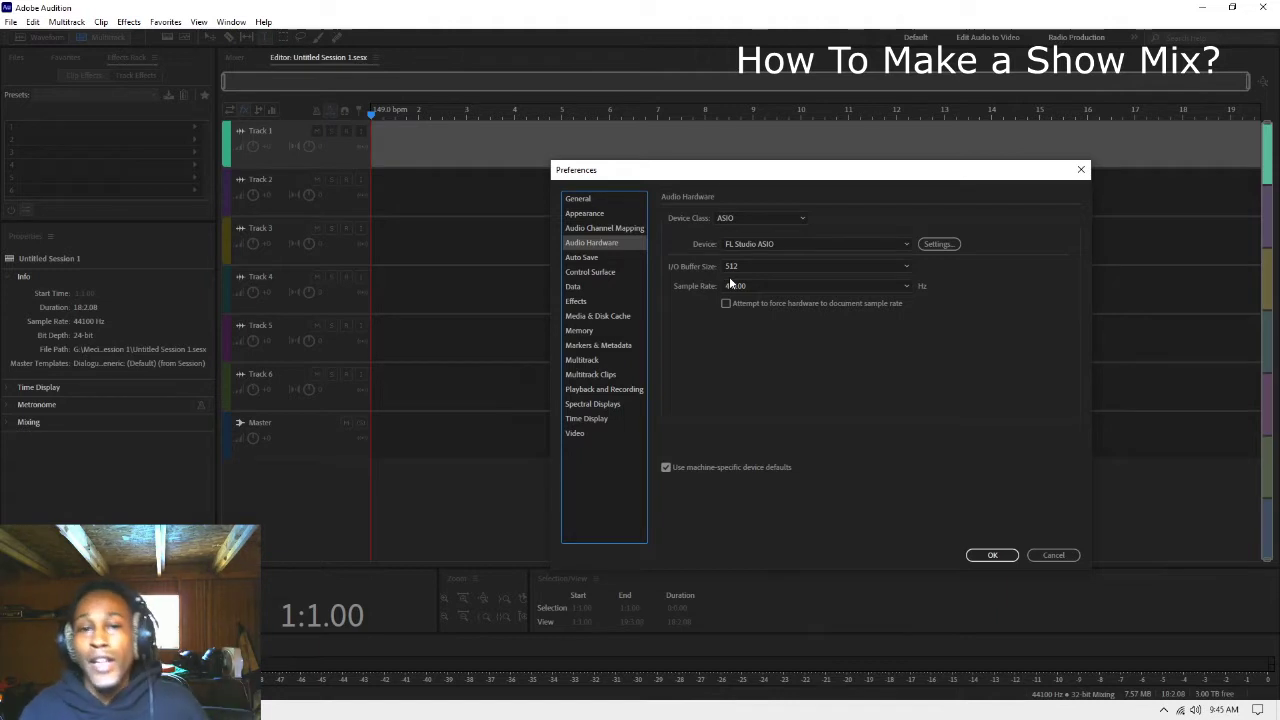
click(826, 267)
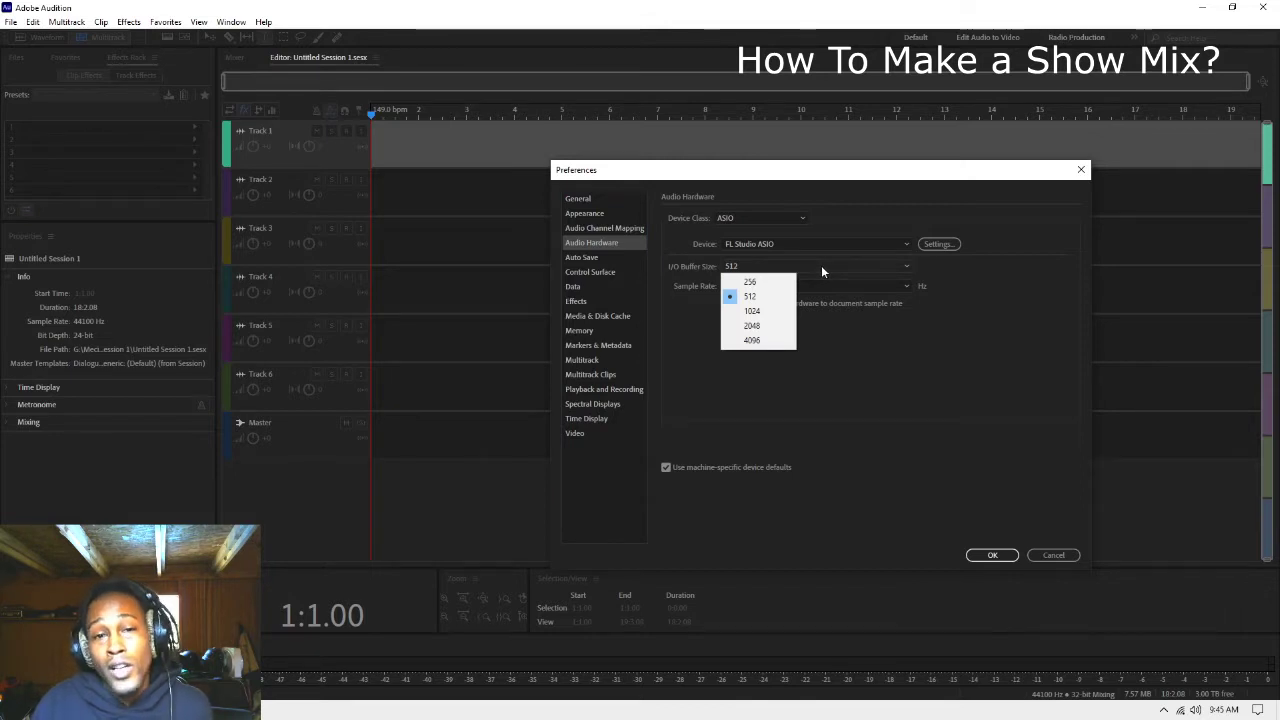
click(821, 265)
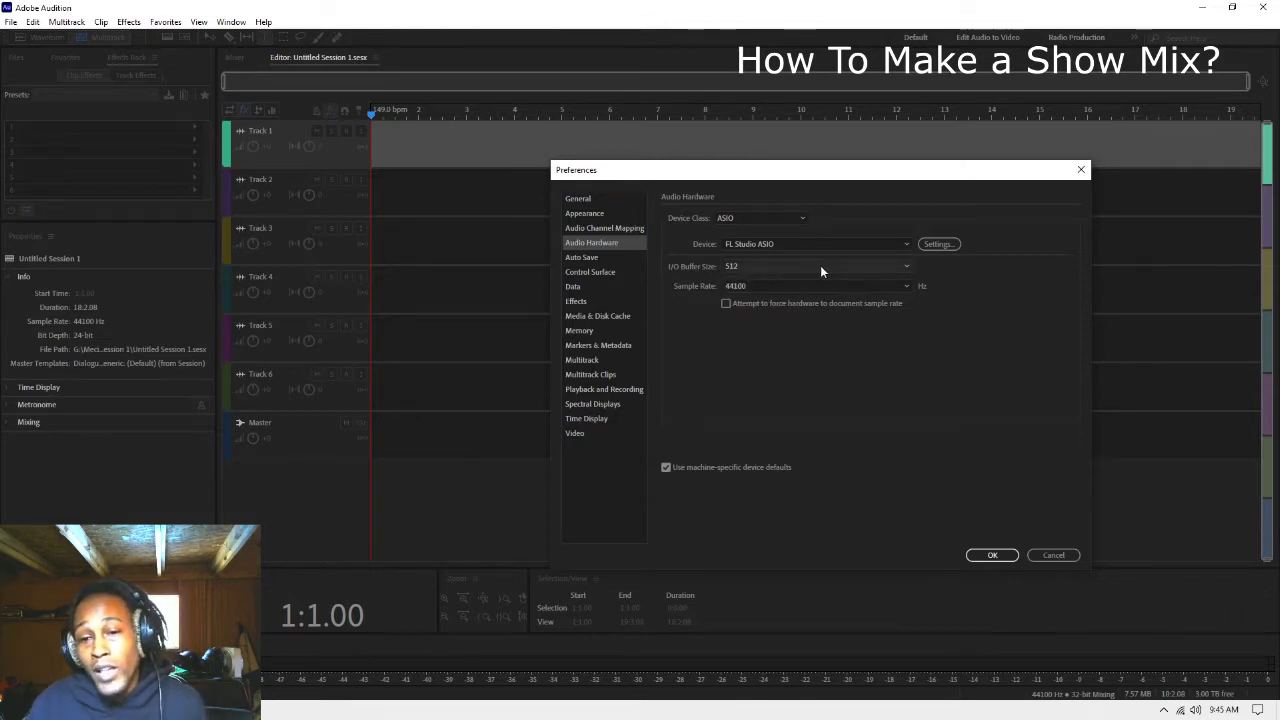
click(991, 555)
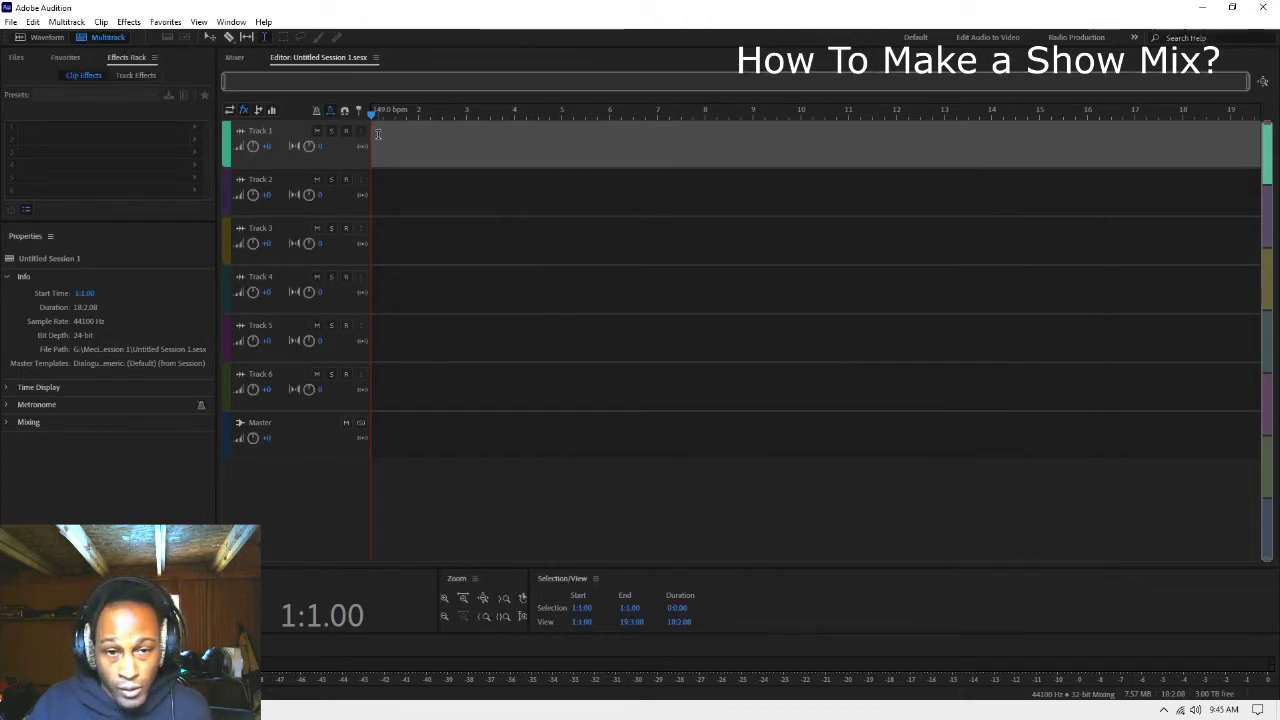
Step: Open Mecie's songs folder on the G: drive in File Explorer and place its window beside the session's track headers
click(378, 134)
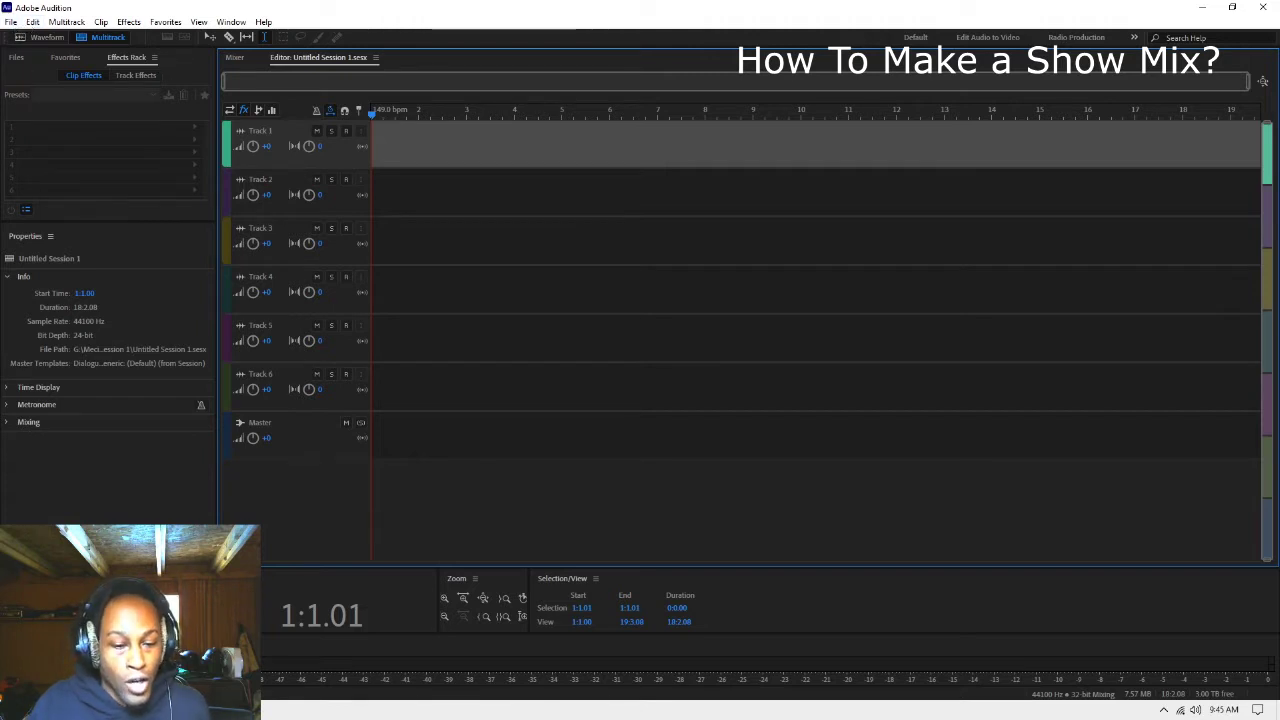
key(super+e)
double_click(416, 452)
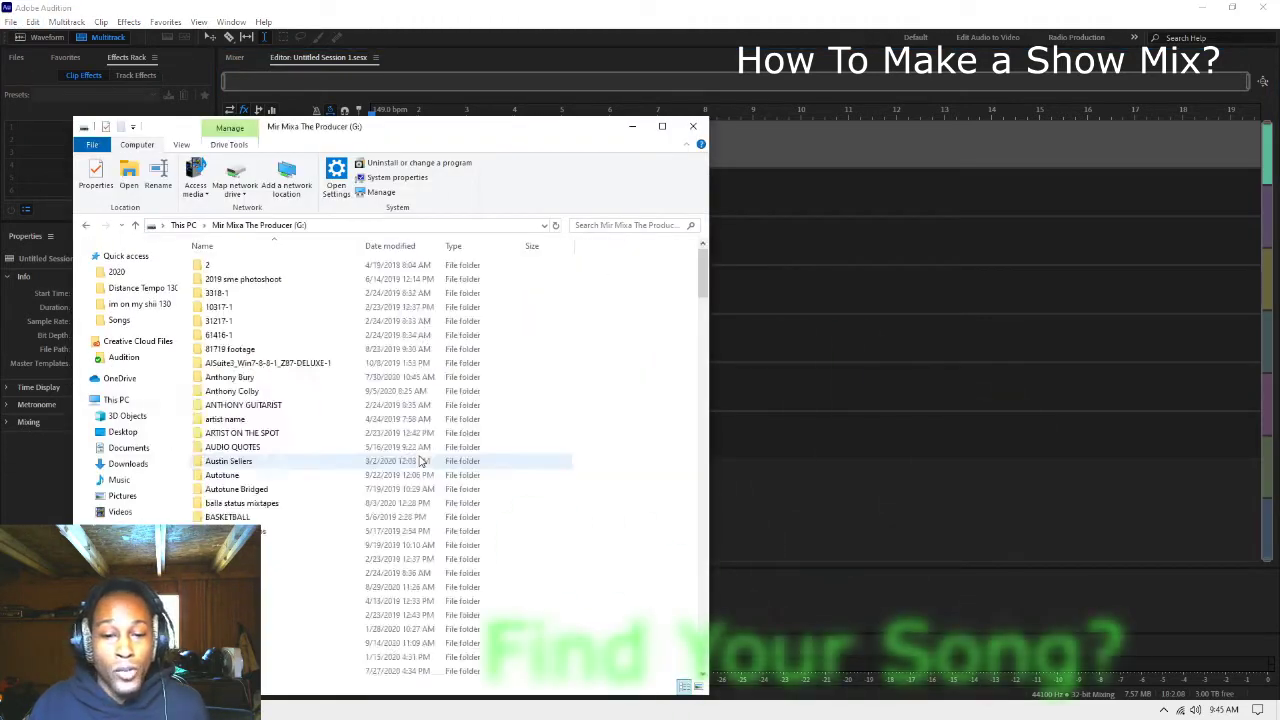
scroll(420, 460, down, 20)
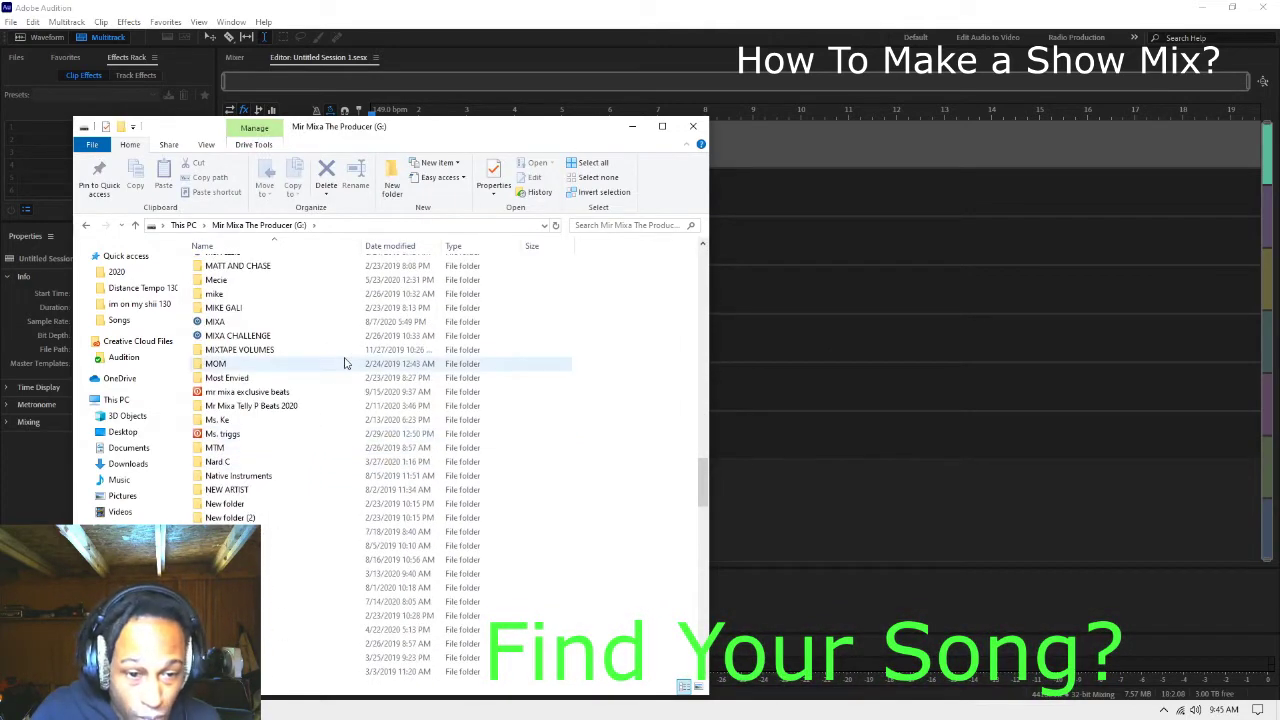
scroll(279, 438, up, 3)
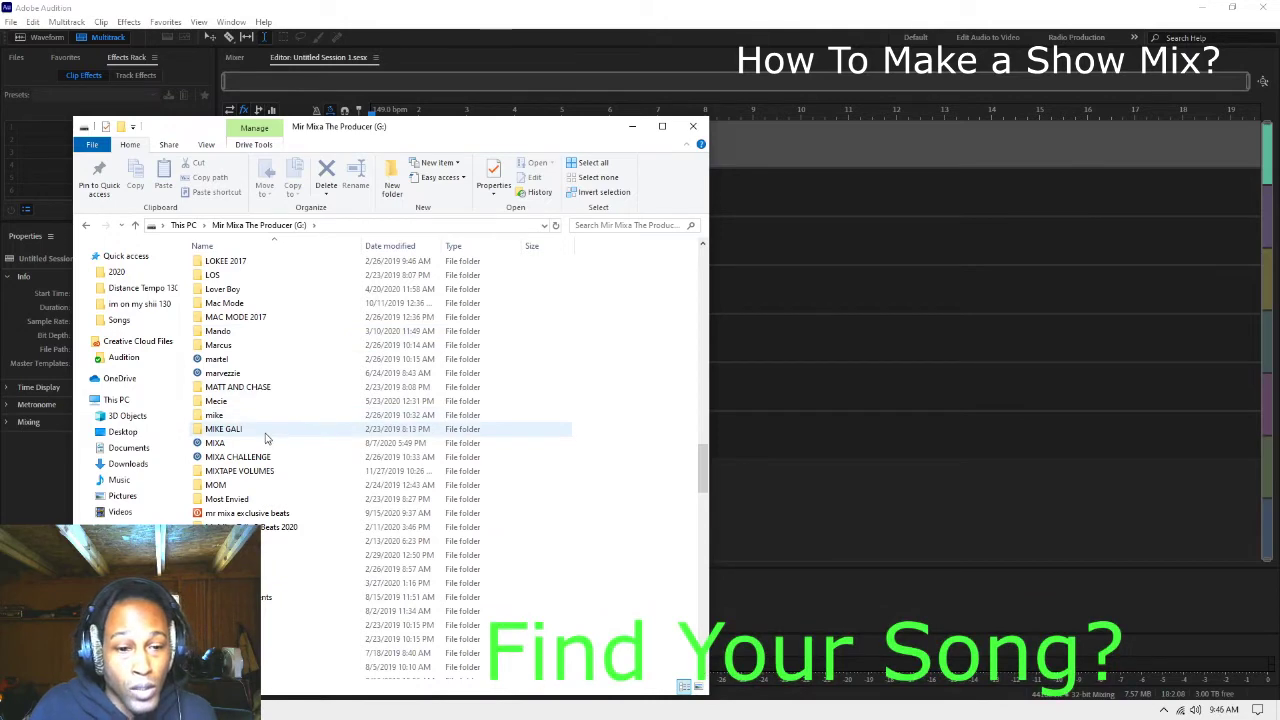
double_click(275, 402)
click(231, 295)
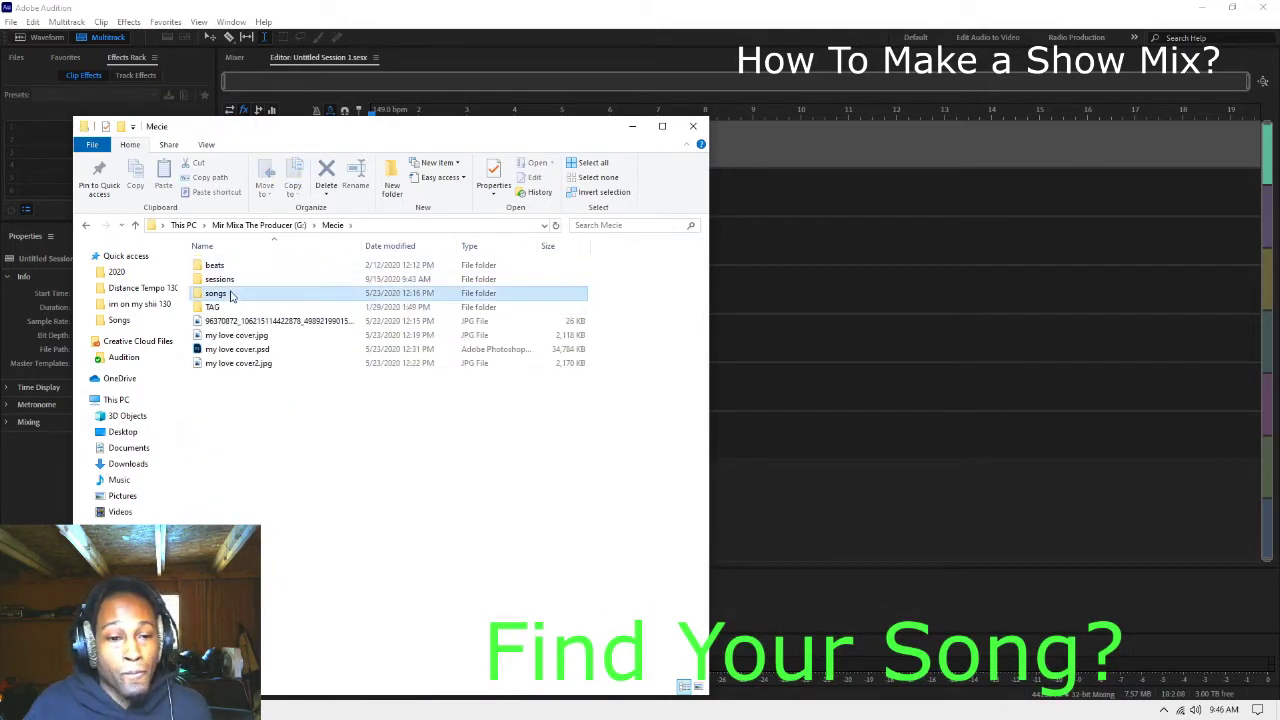
double_click(231, 295)
drag(414, 131, 1000, 145)
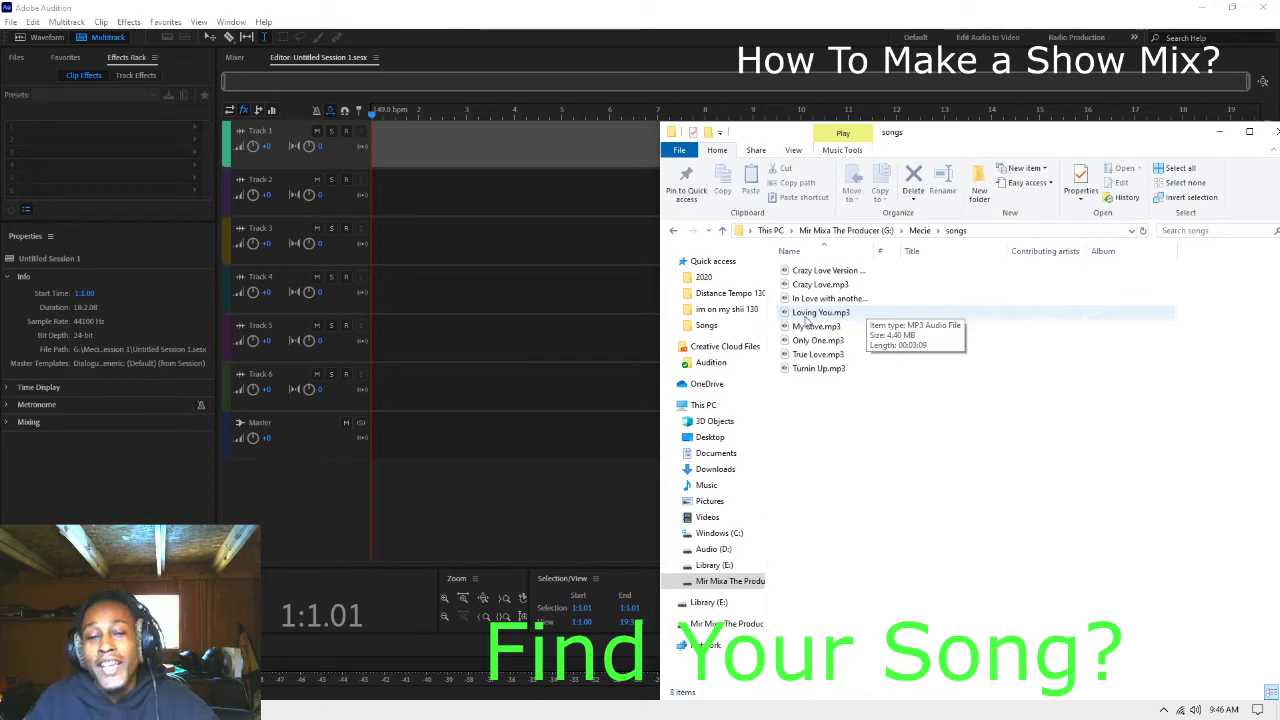
Step: Add Loving You.mp3 at the start of Track 2 and play the beginning of the song to check it
drag(808, 314, 380, 195)
click(366, 18)
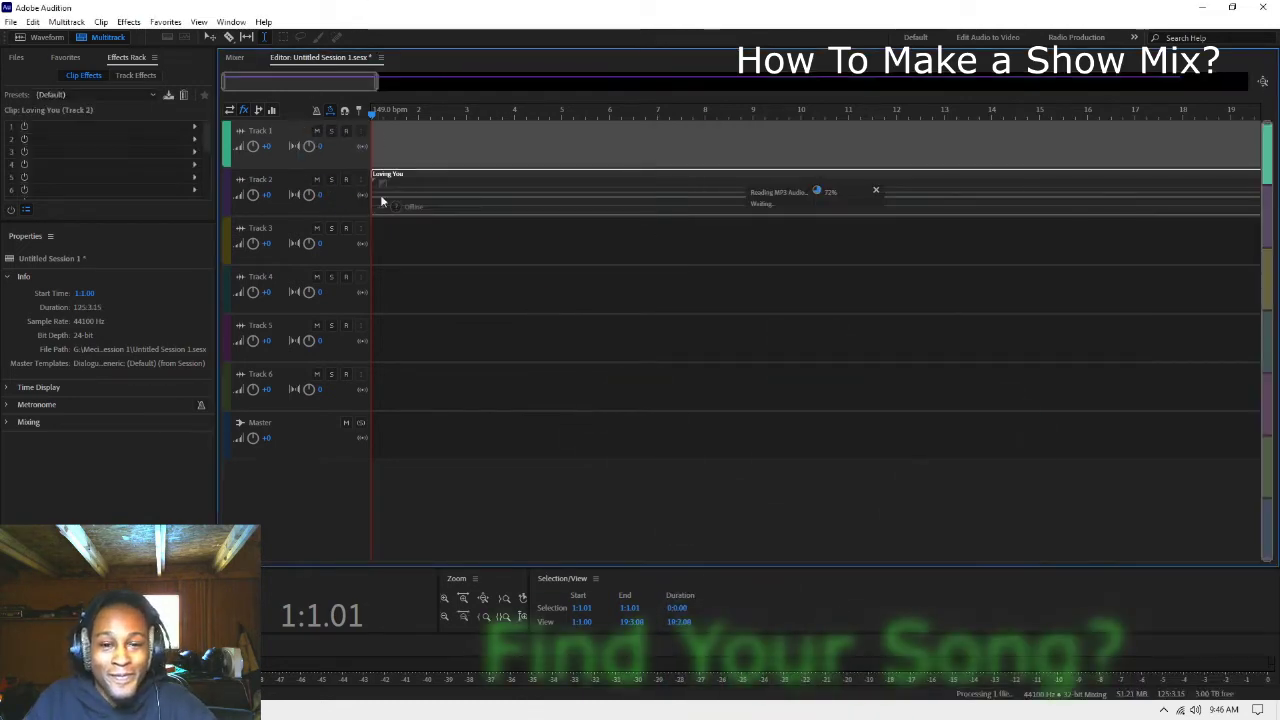
scroll(364, 190, up, 3)
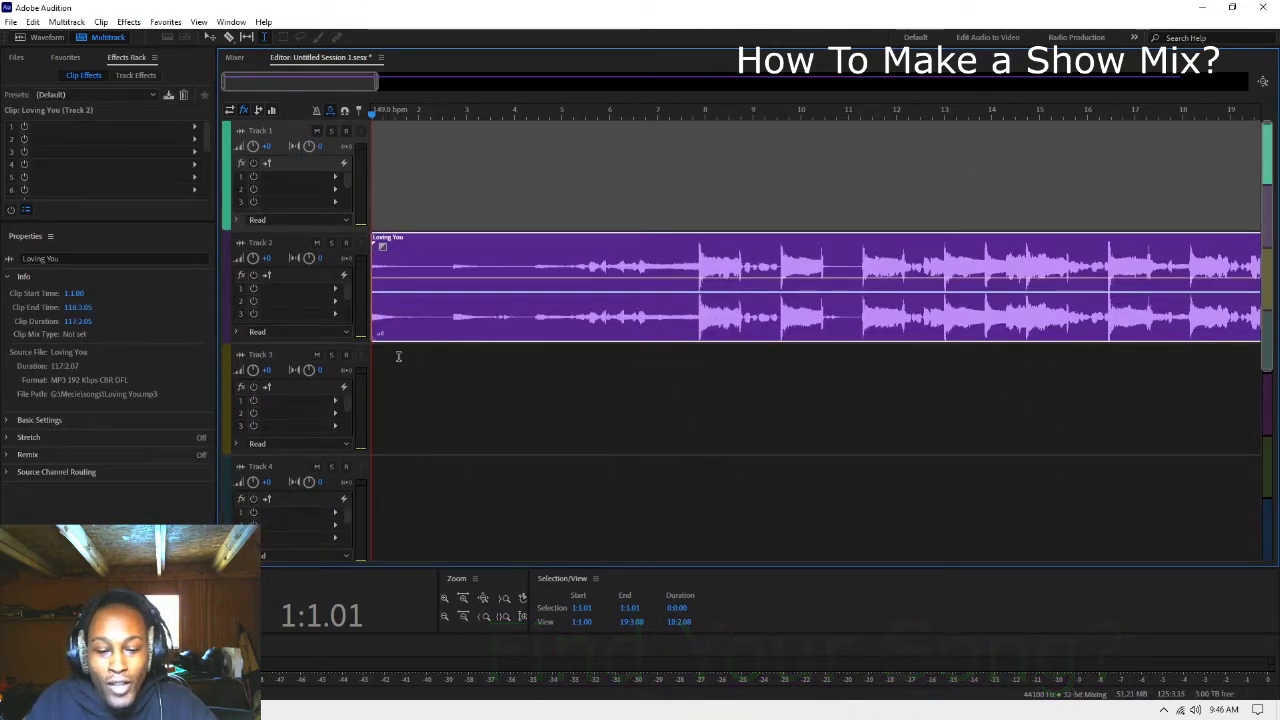
key(backslash)
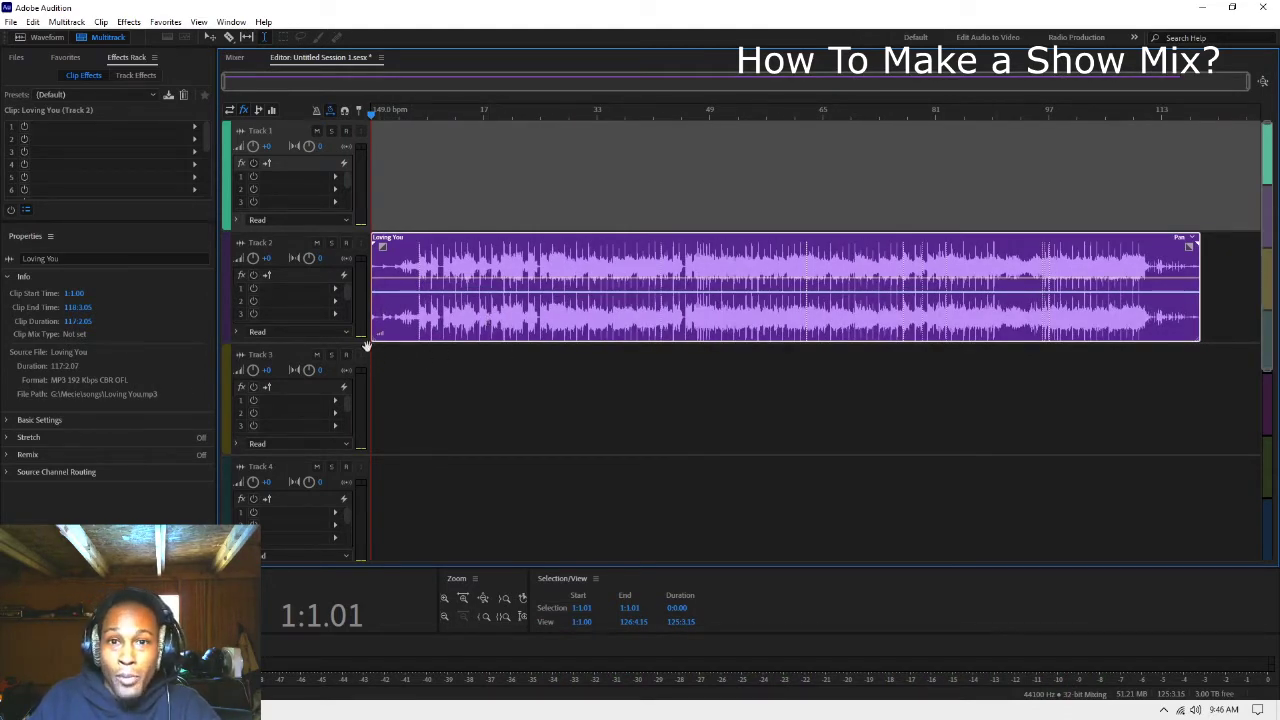
key(space)
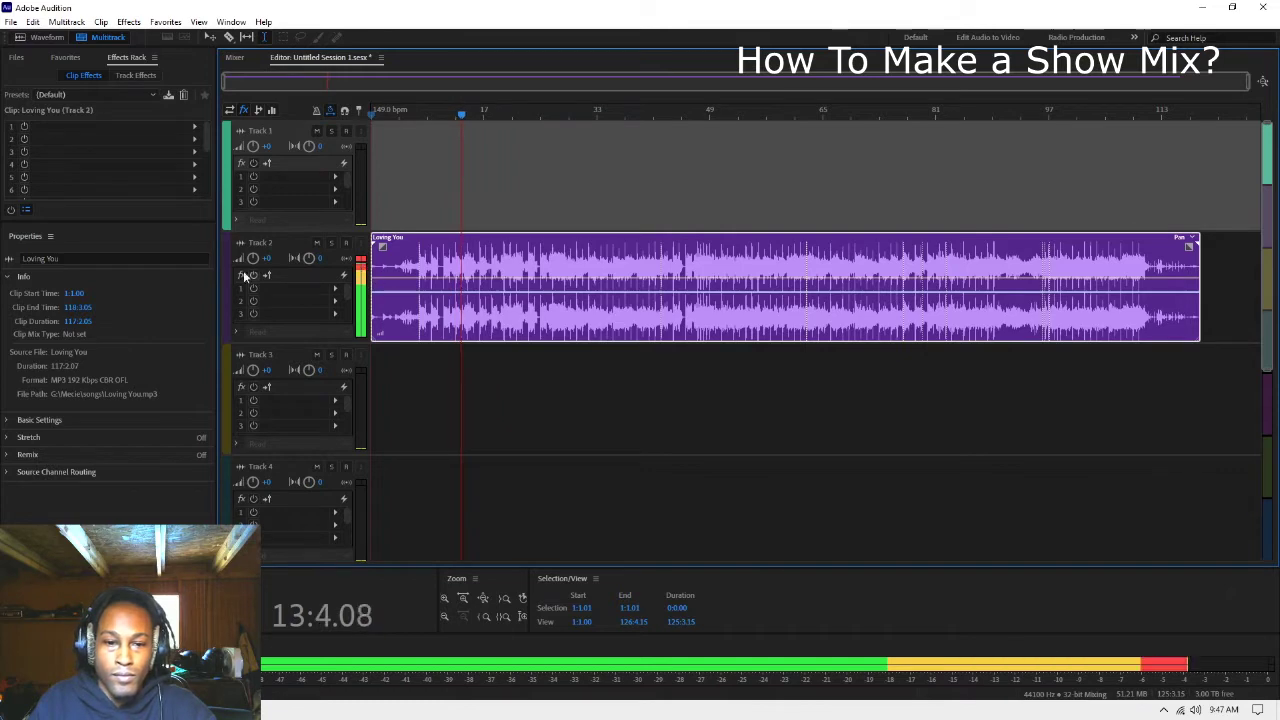
key(space)
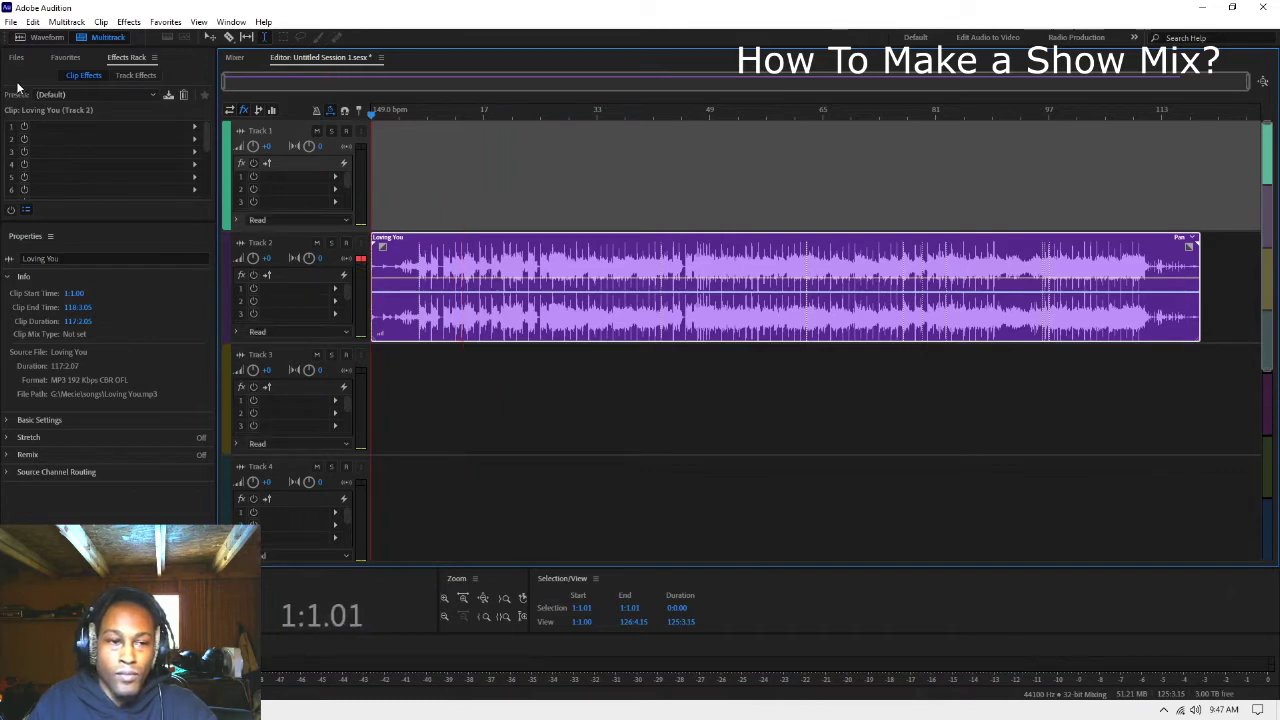
Step: Save the multitrack session and switch back to the songs folder in File Explorer
click(10, 22)
click(74, 186)
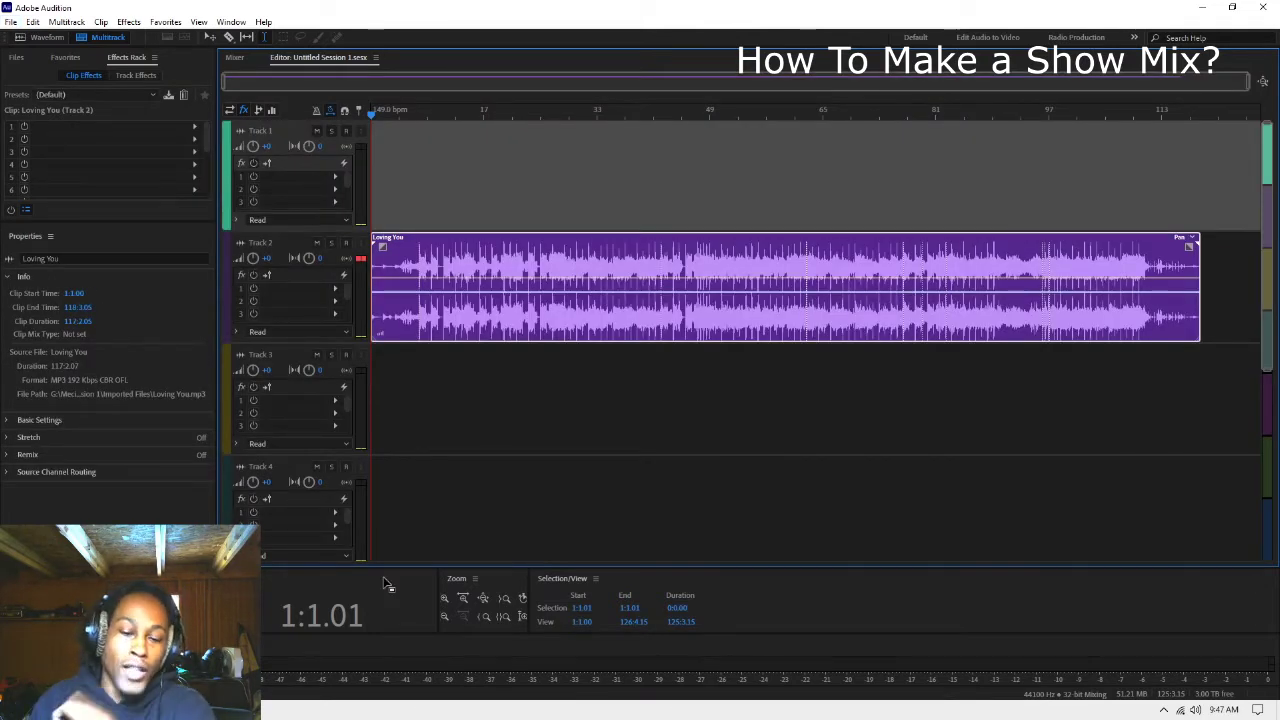
key(alt+Tab)
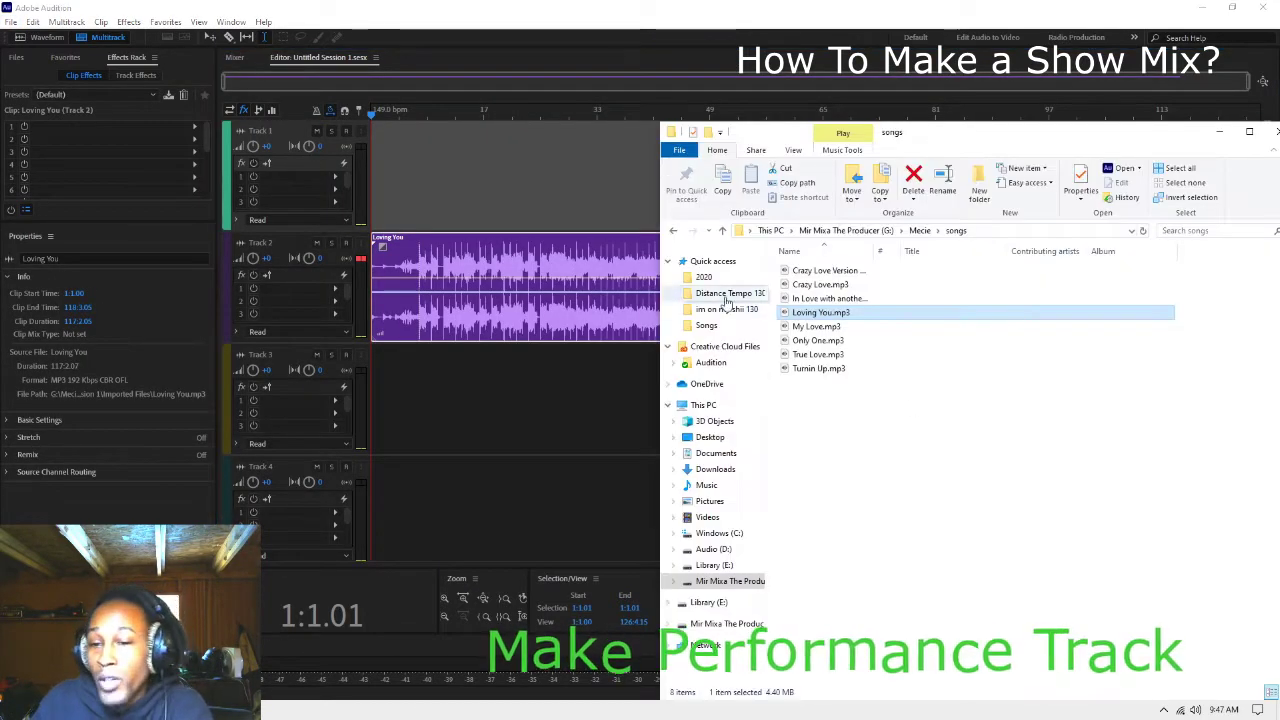
Step: Check the creation date of Loving You.mp3 in its file properties
right_click(846, 313)
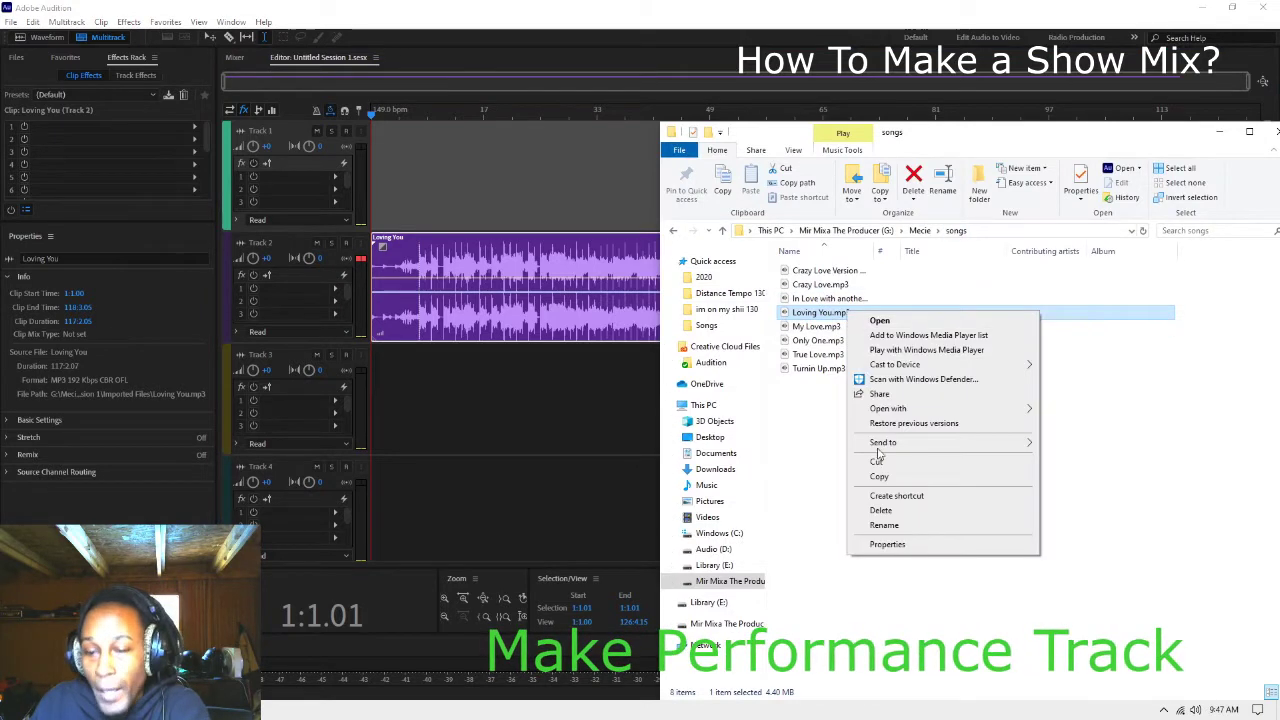
click(887, 545)
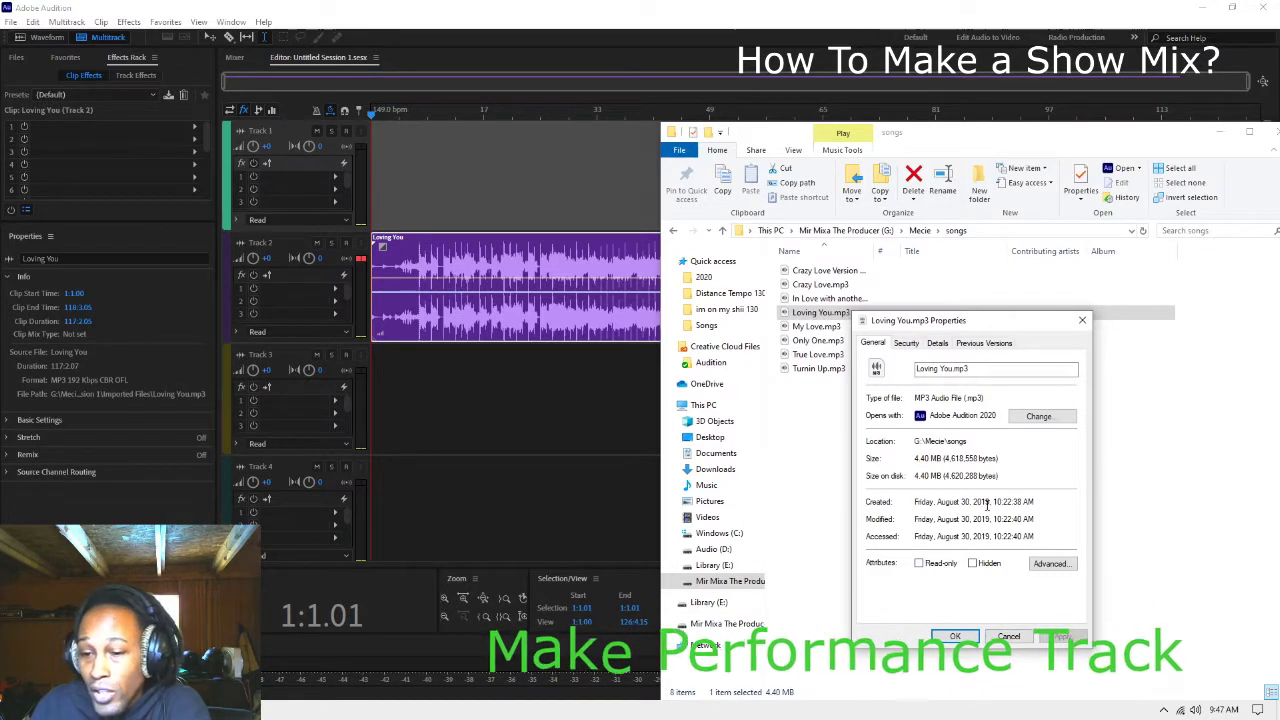
click(1009, 636)
Step: Open Untitled Session 1.sesx from the Untitled Session 1 folder in Mecie's sessions\81619-1 folder, dismissing the file-opening report
click(919, 230)
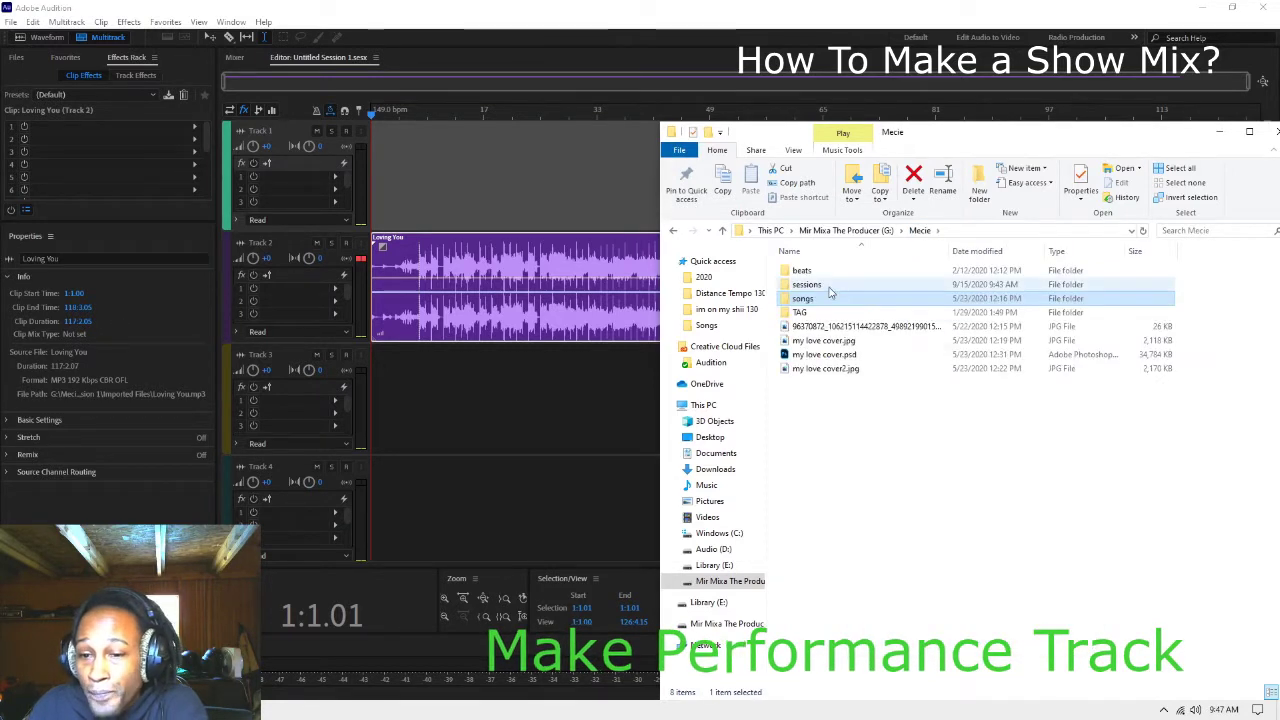
double_click(826, 286)
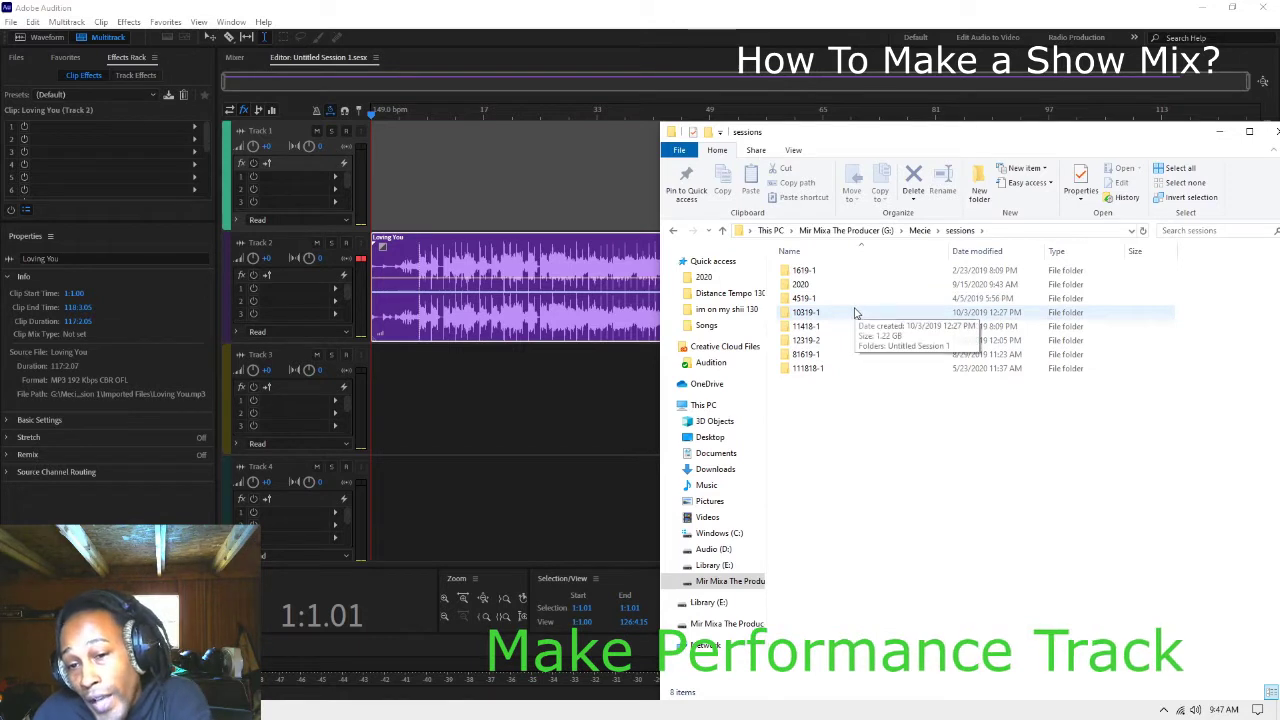
click(820, 356)
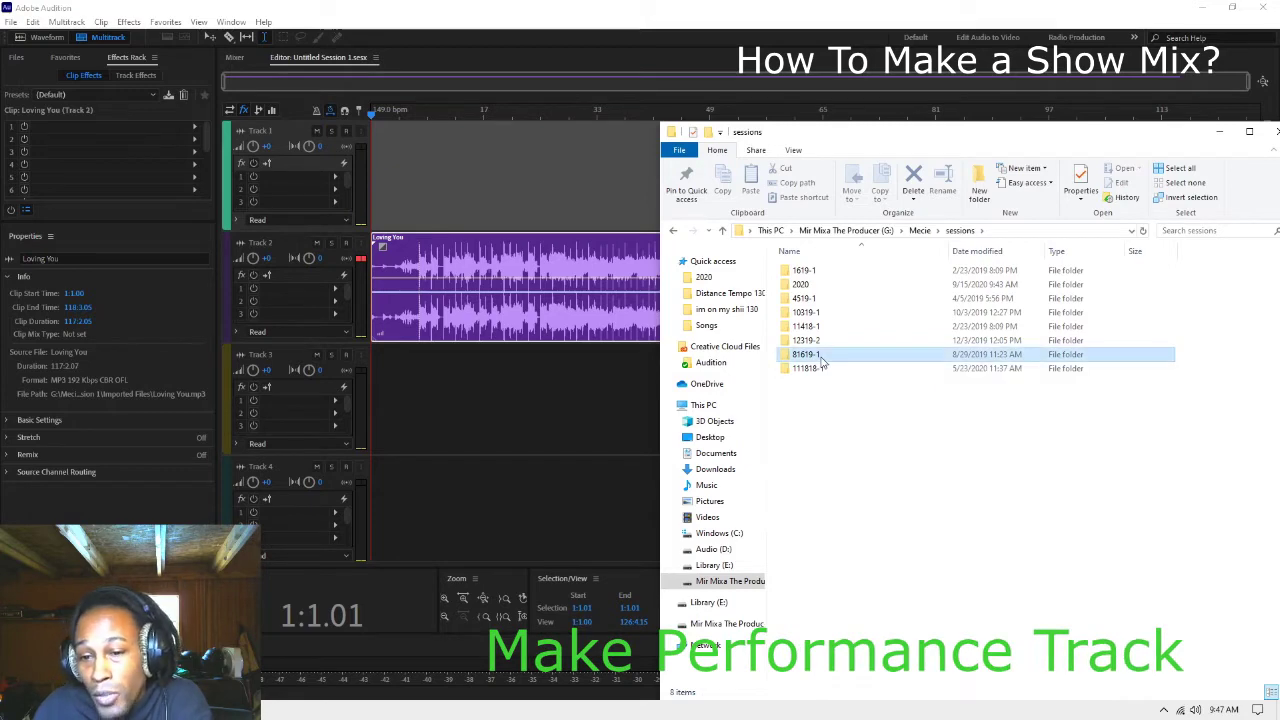
double_click(800, 358)
double_click(805, 272)
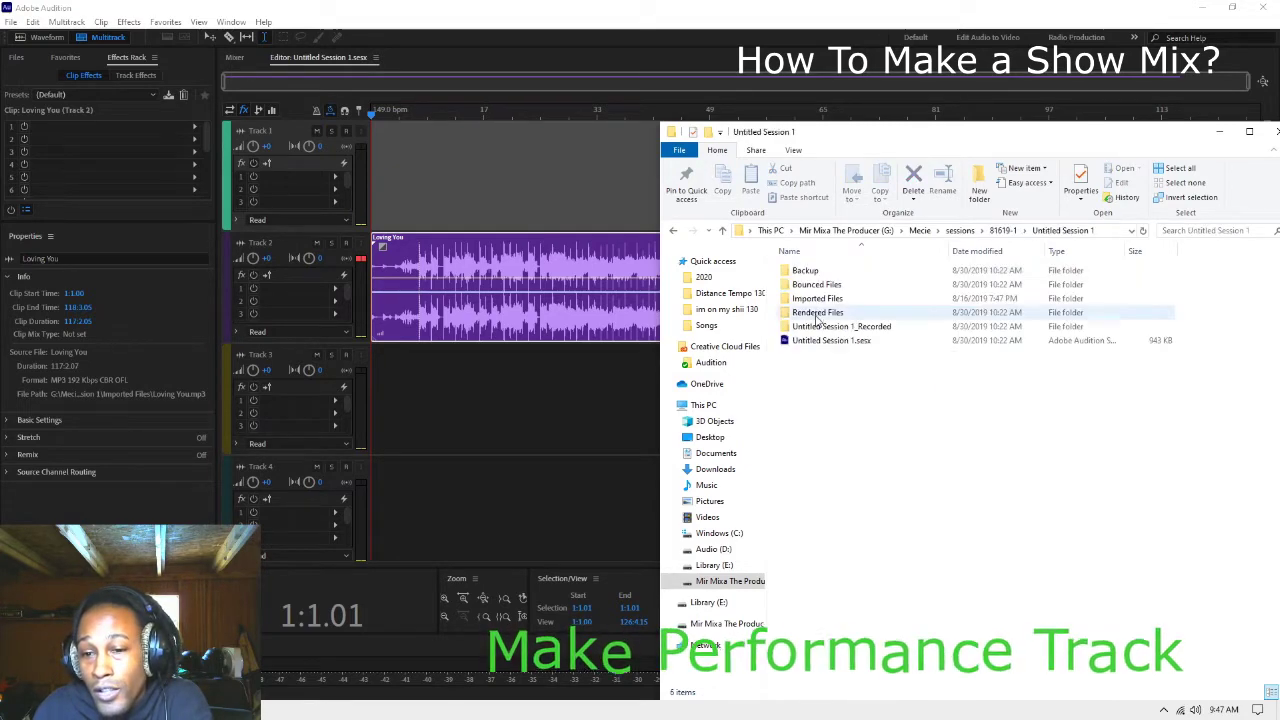
click(827, 342)
double_click(827, 343)
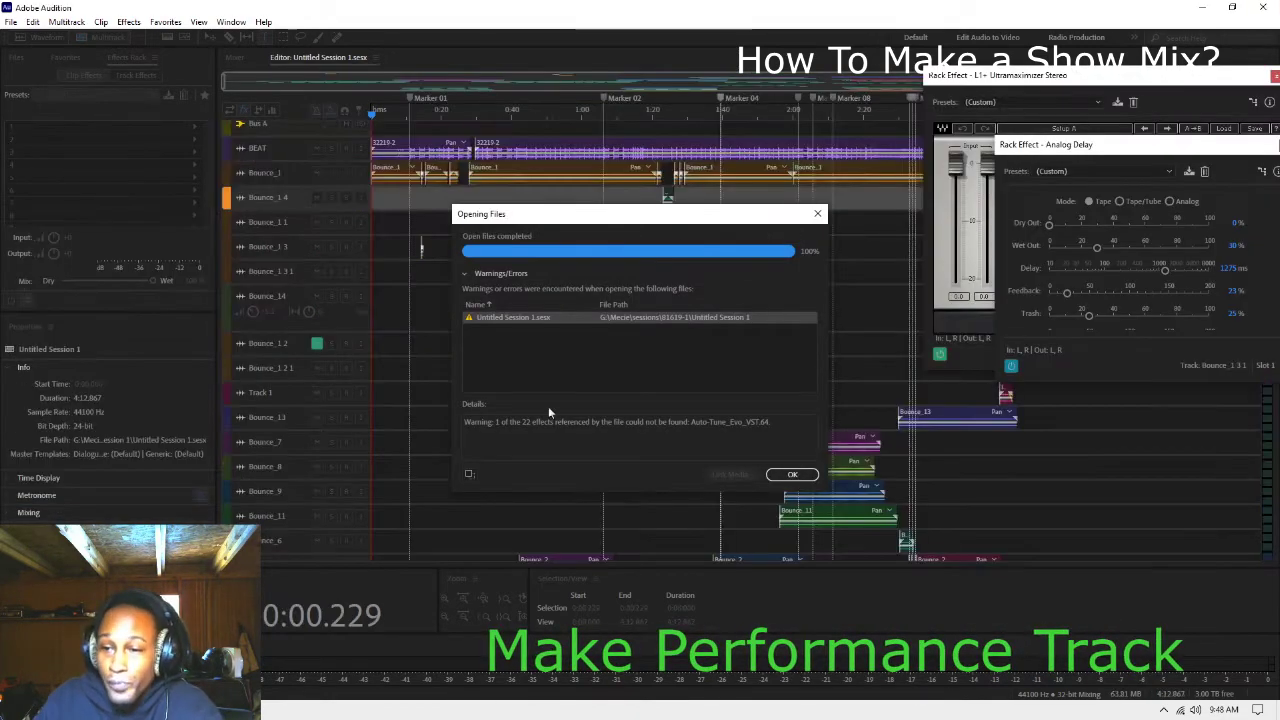
click(791, 475)
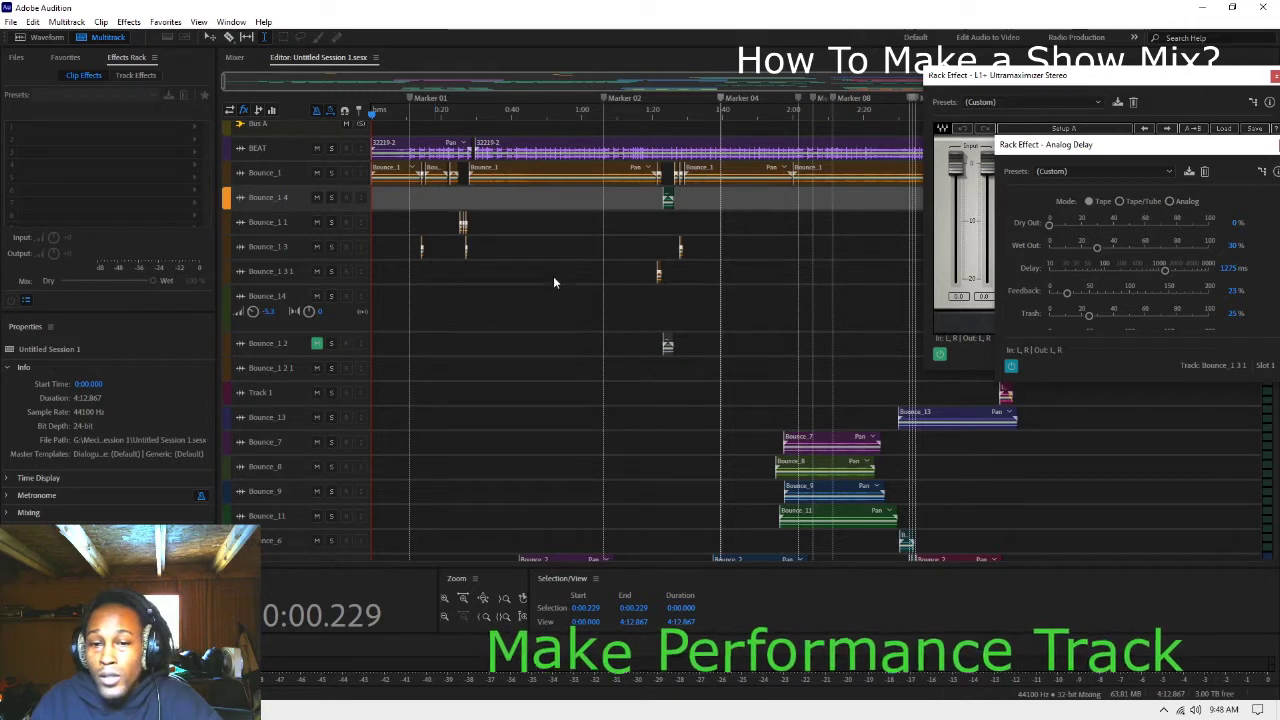
Step: Examine how the beat, bounced vocal, hook and original vocal tracks are arranged across the opened session
scroll(470, 328, down, 5)
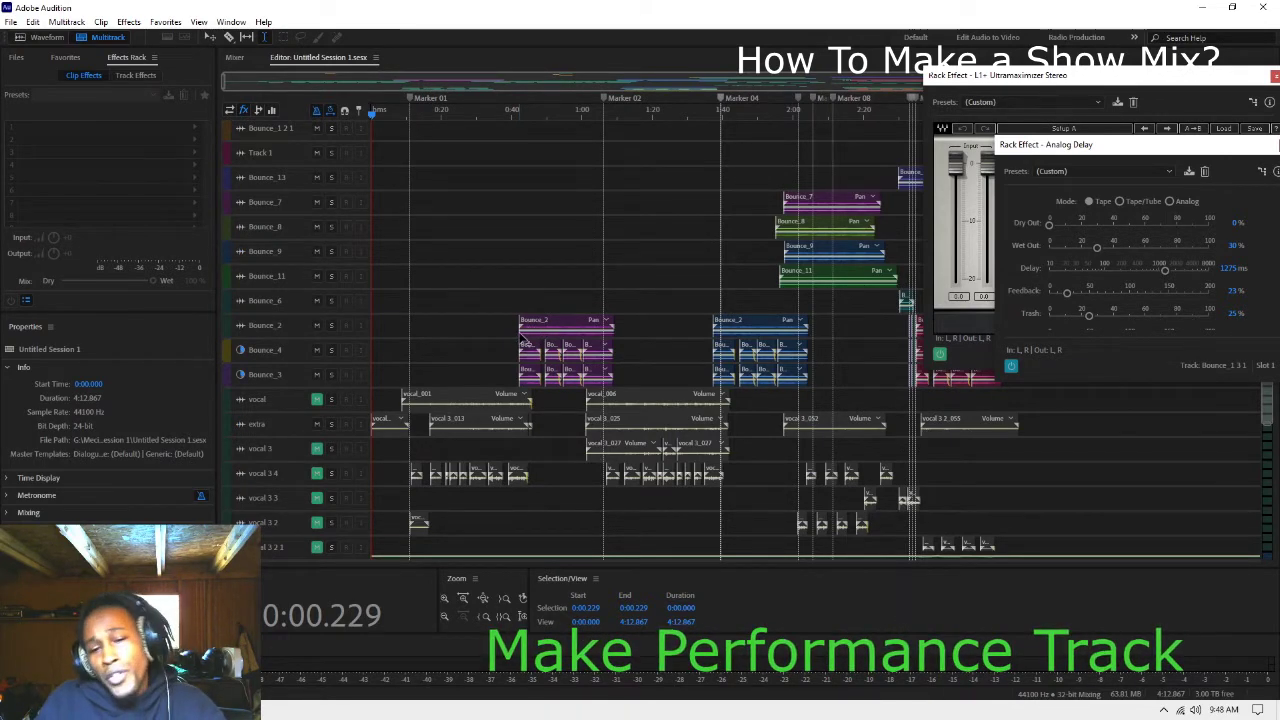
scroll(640, 291, up, 3)
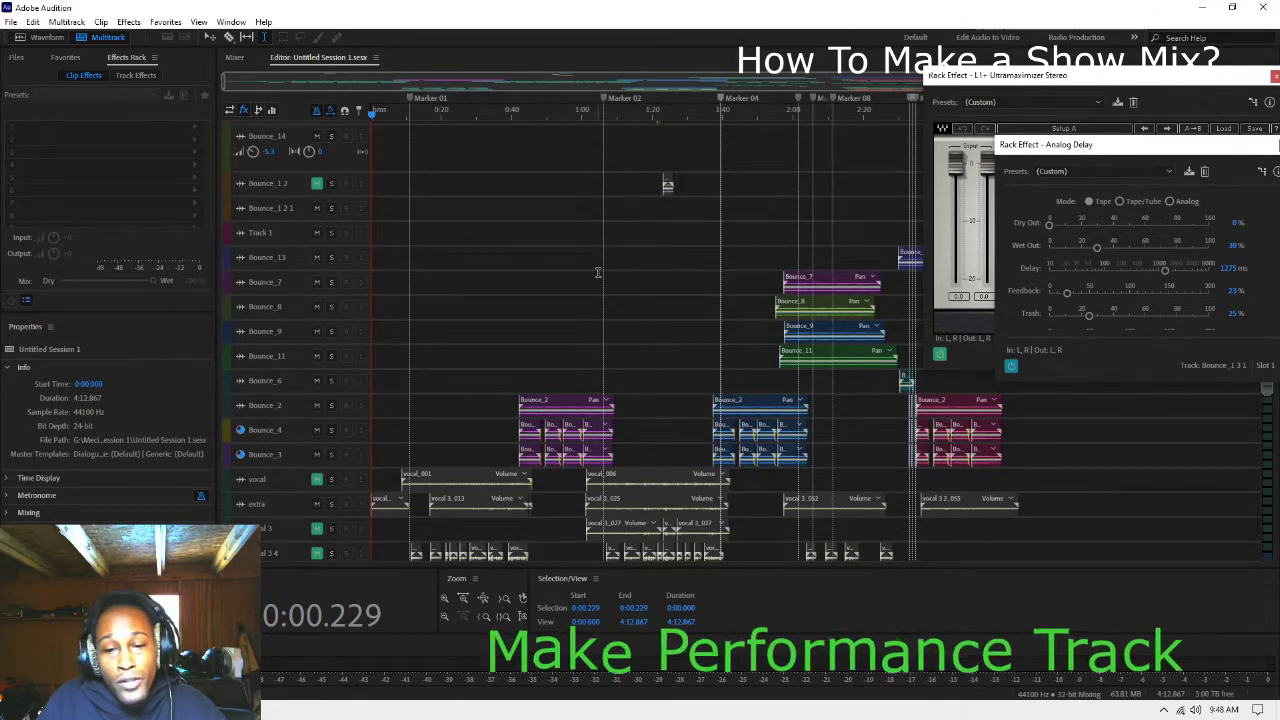
scroll(598, 274, up, 2)
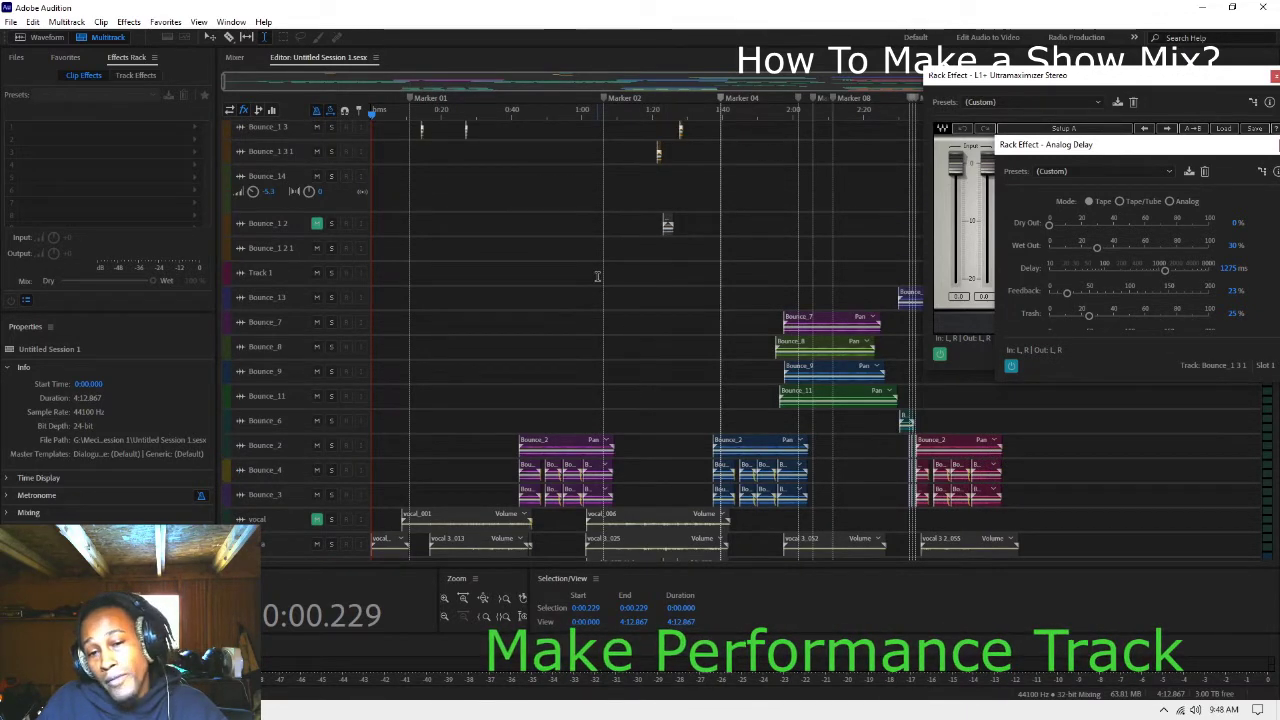
scroll(597, 276, up, 2)
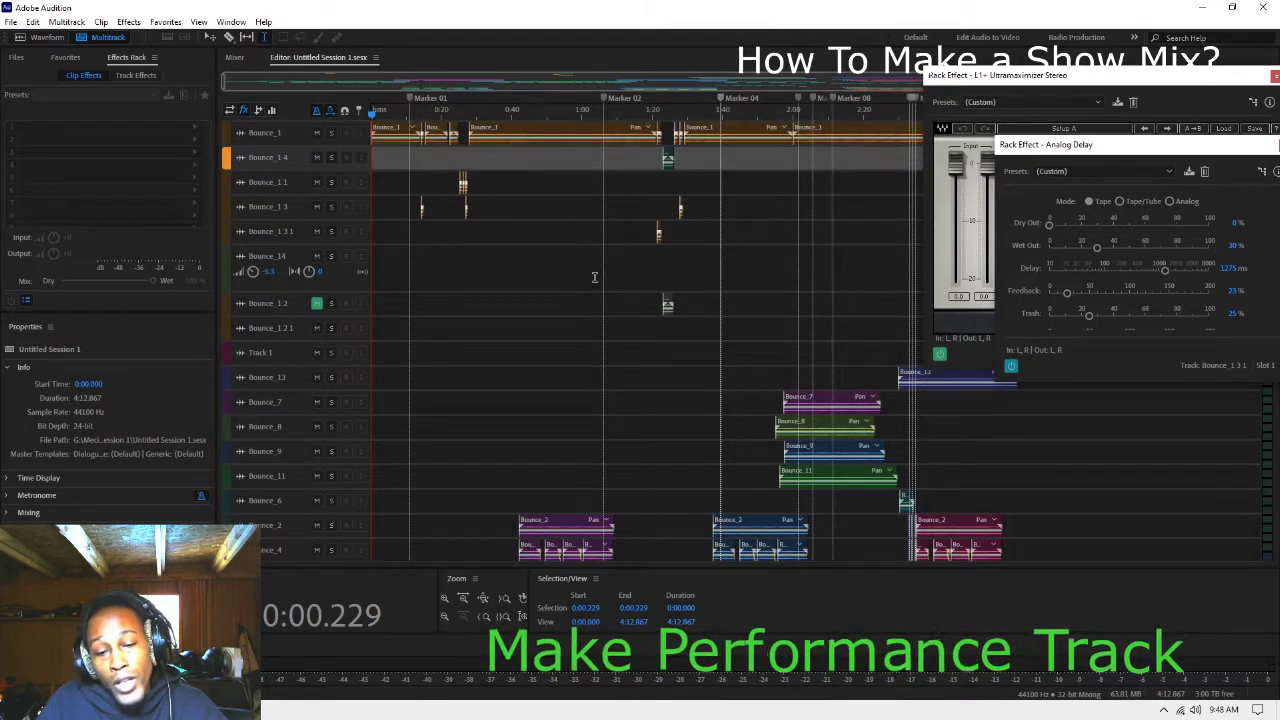
scroll(594, 277, down, 2)
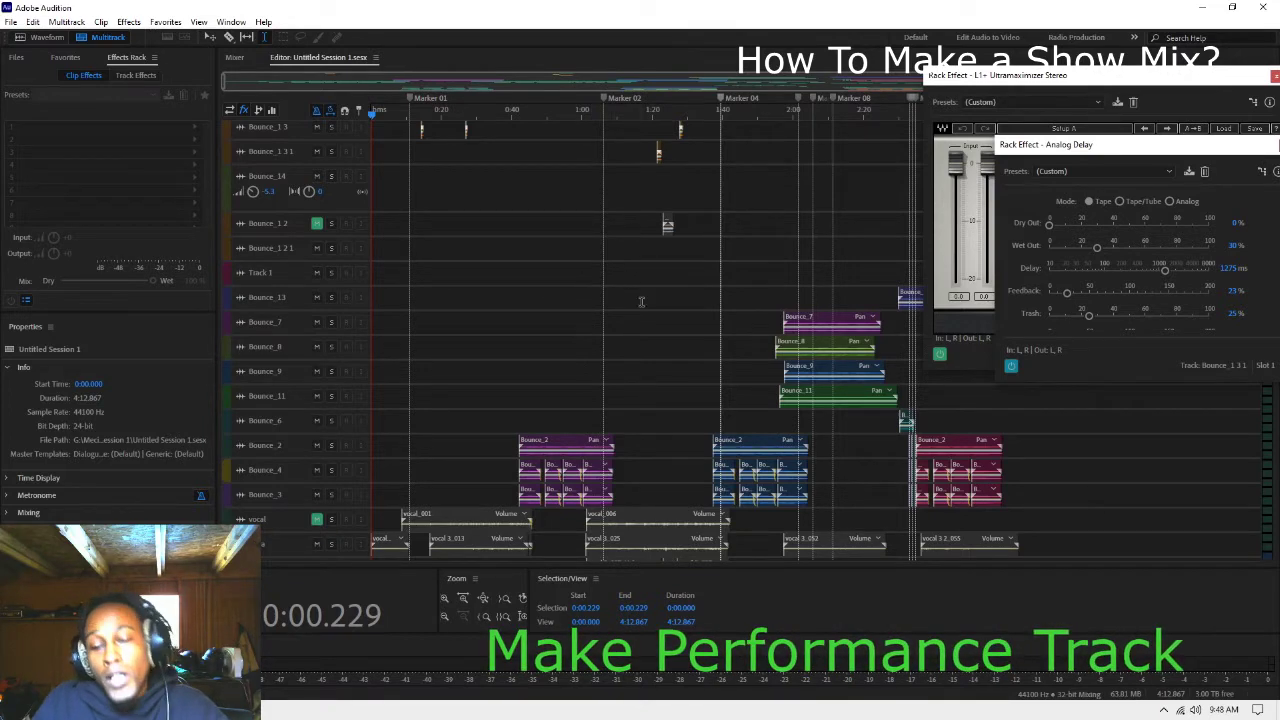
scroll(540, 418, down, 3)
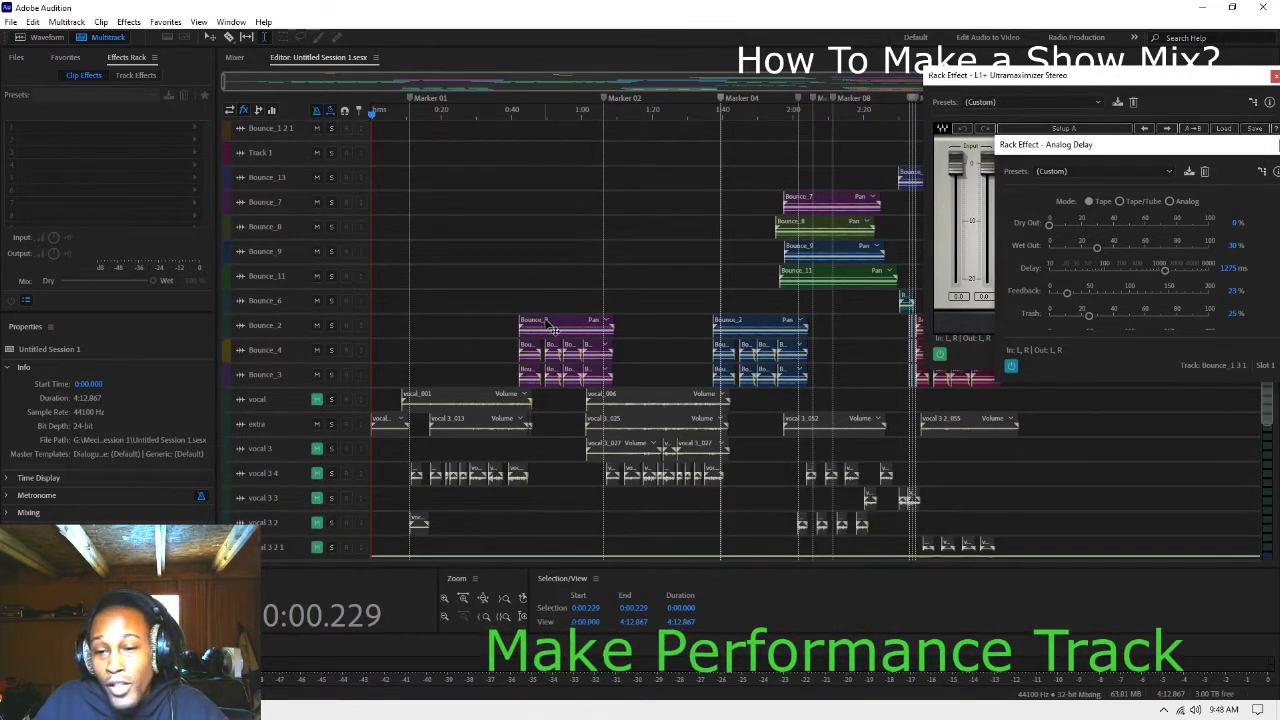
scroll(548, 328, down, 1)
scroll(543, 323, down, 1)
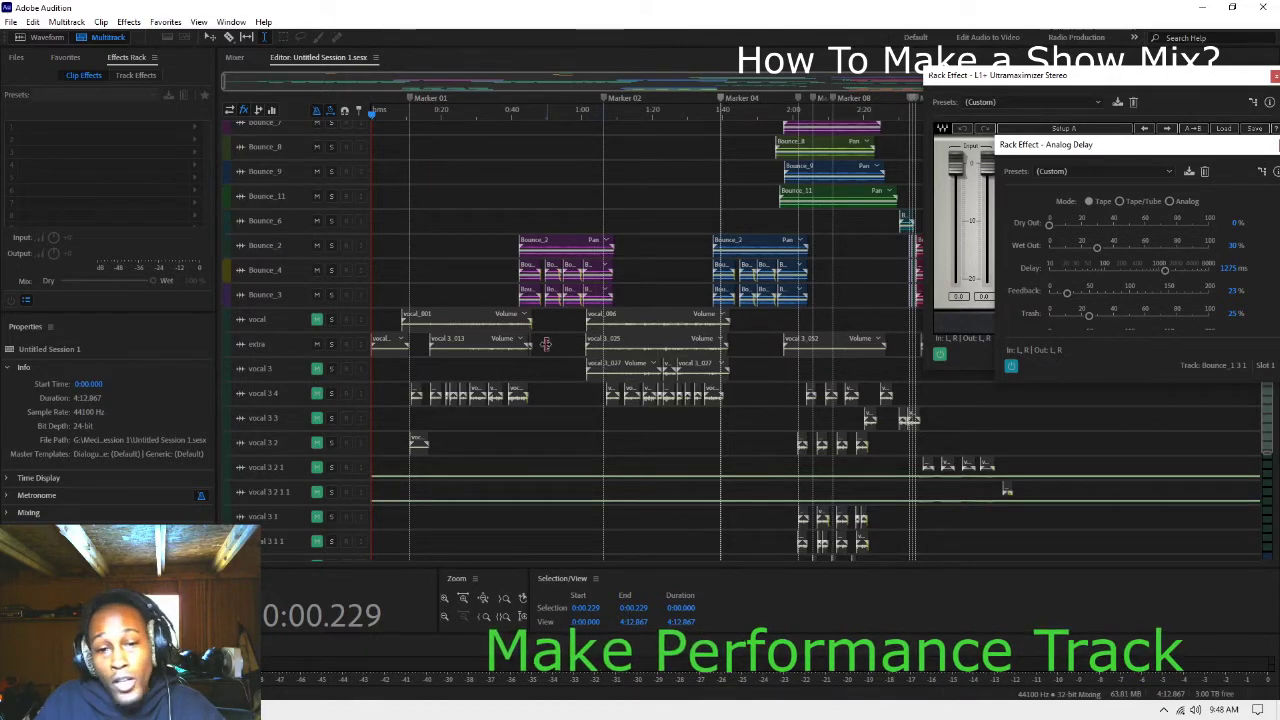
scroll(666, 180, up, 3)
scroll(511, 364, down, 8)
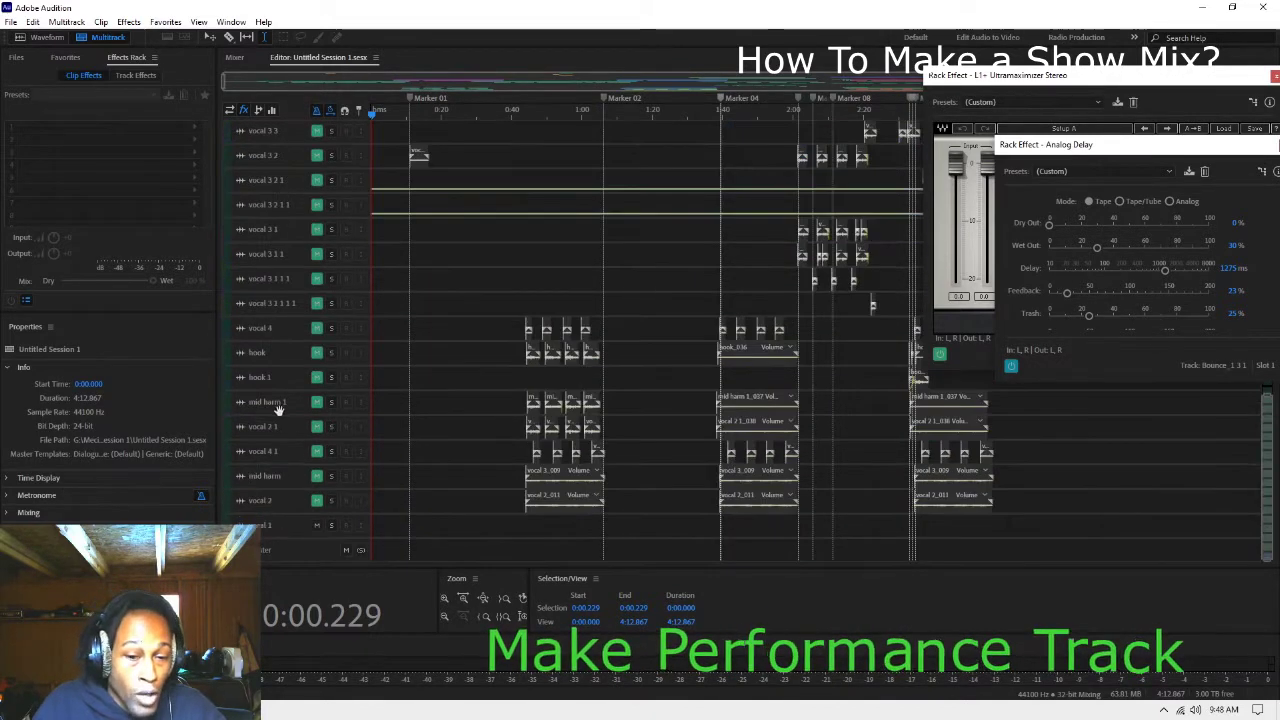
scroll(546, 430, up, 10)
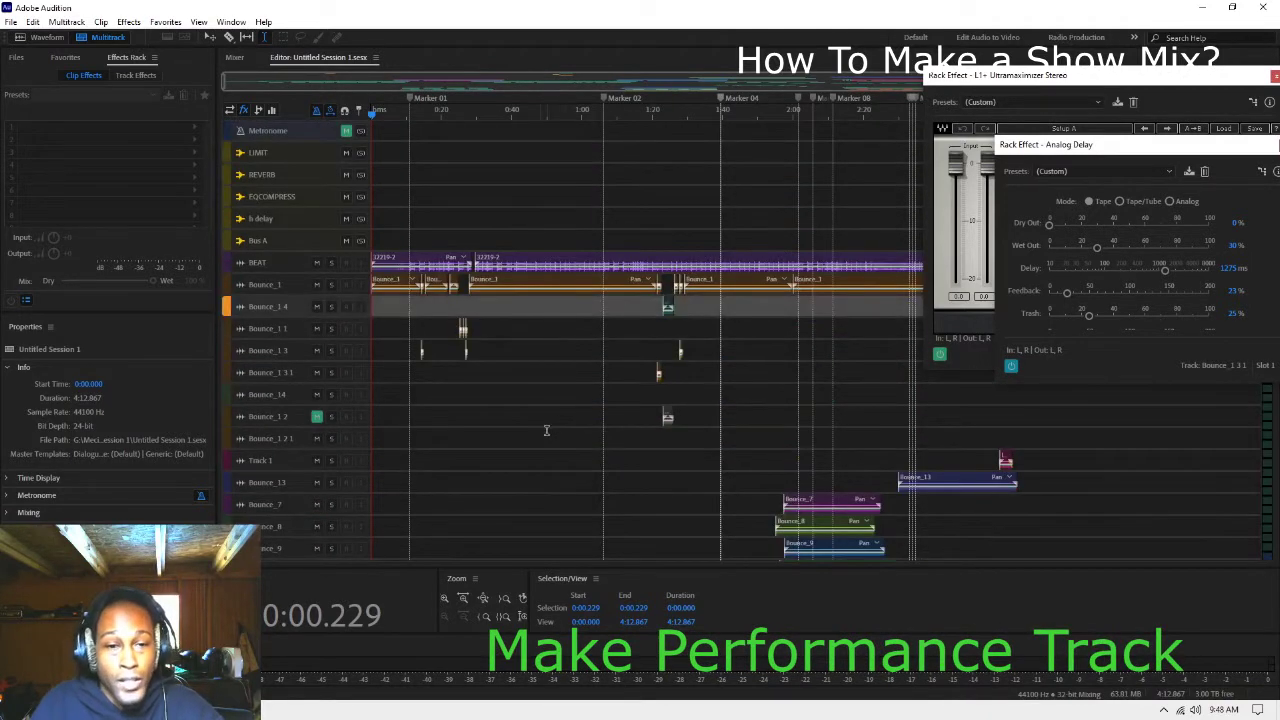
scroll(500, 400, down, 5)
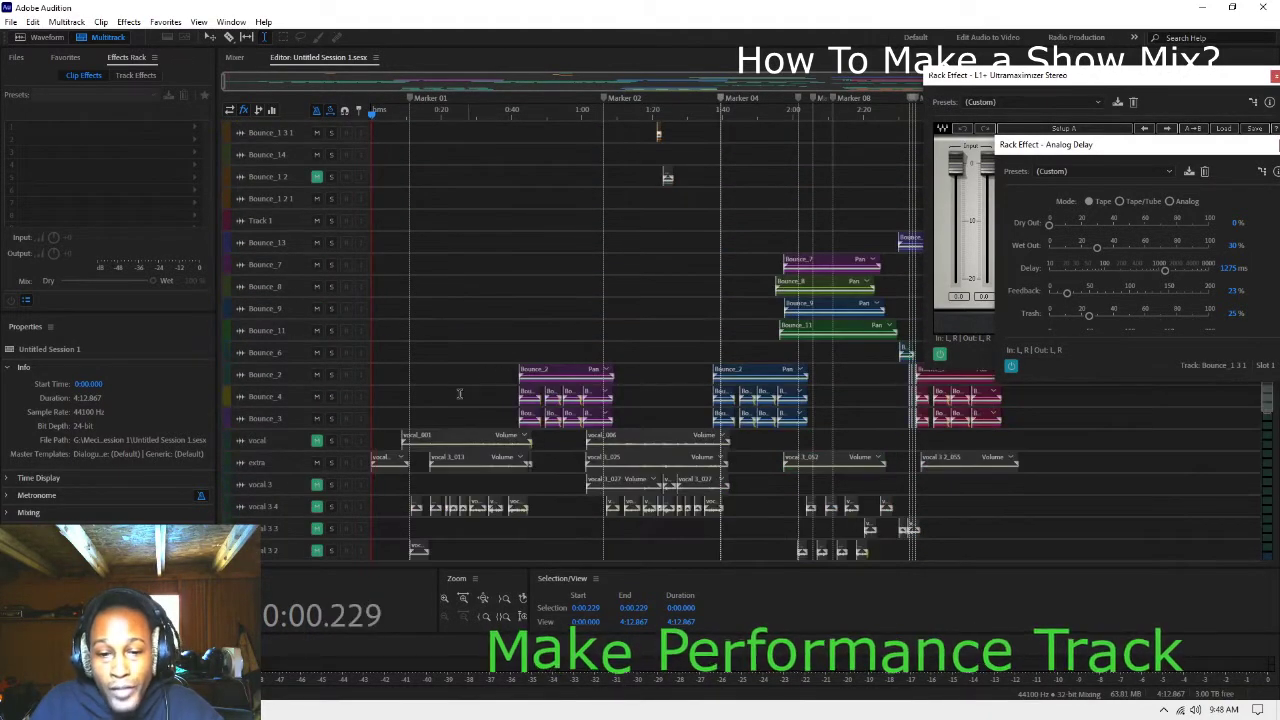
scroll(421, 318, up, 5)
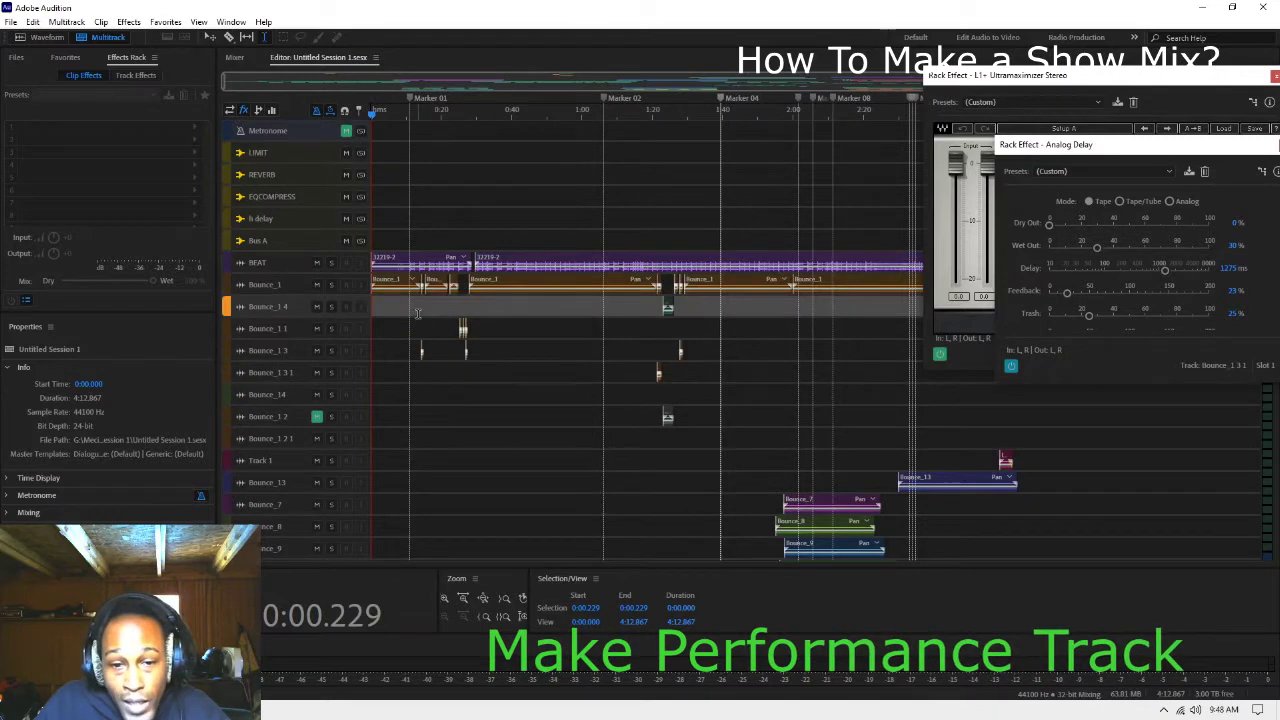
Step: Play the session from about 0:10, mute the Bounce_1 track, and replay the same passage without it
click(418, 313)
scroll(345, 287, up, 5)
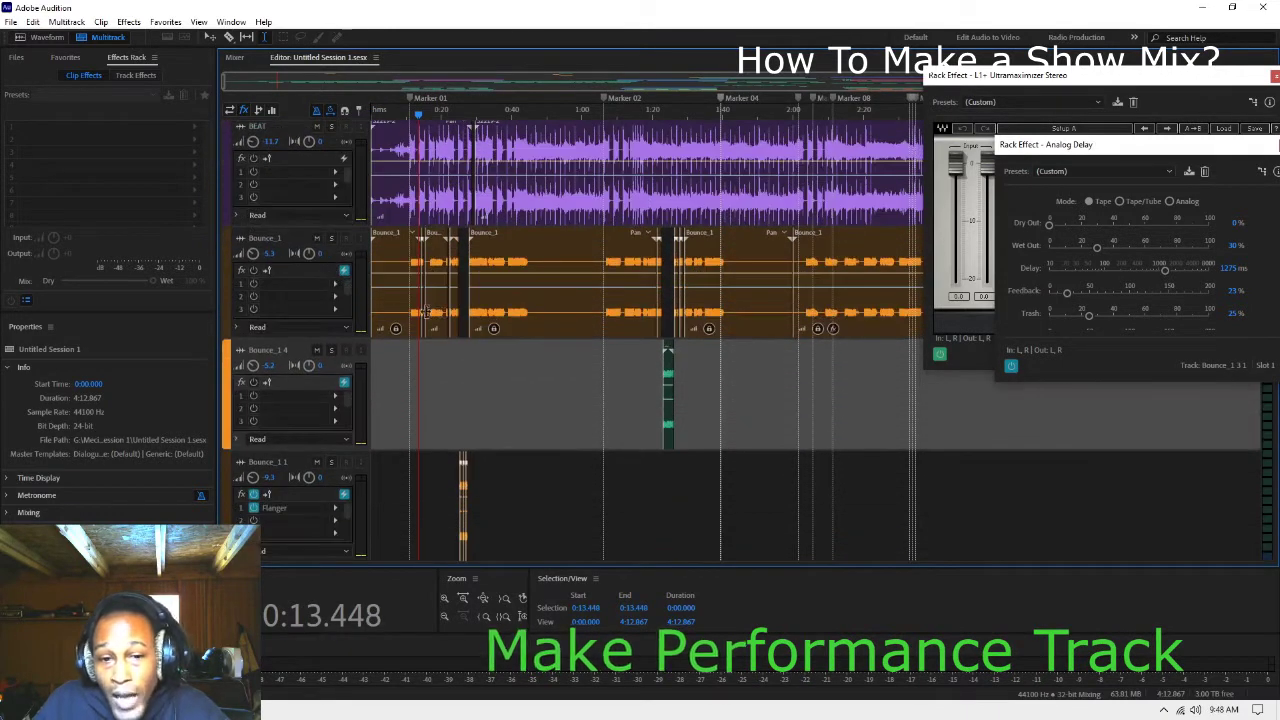
click(411, 309)
key(space)
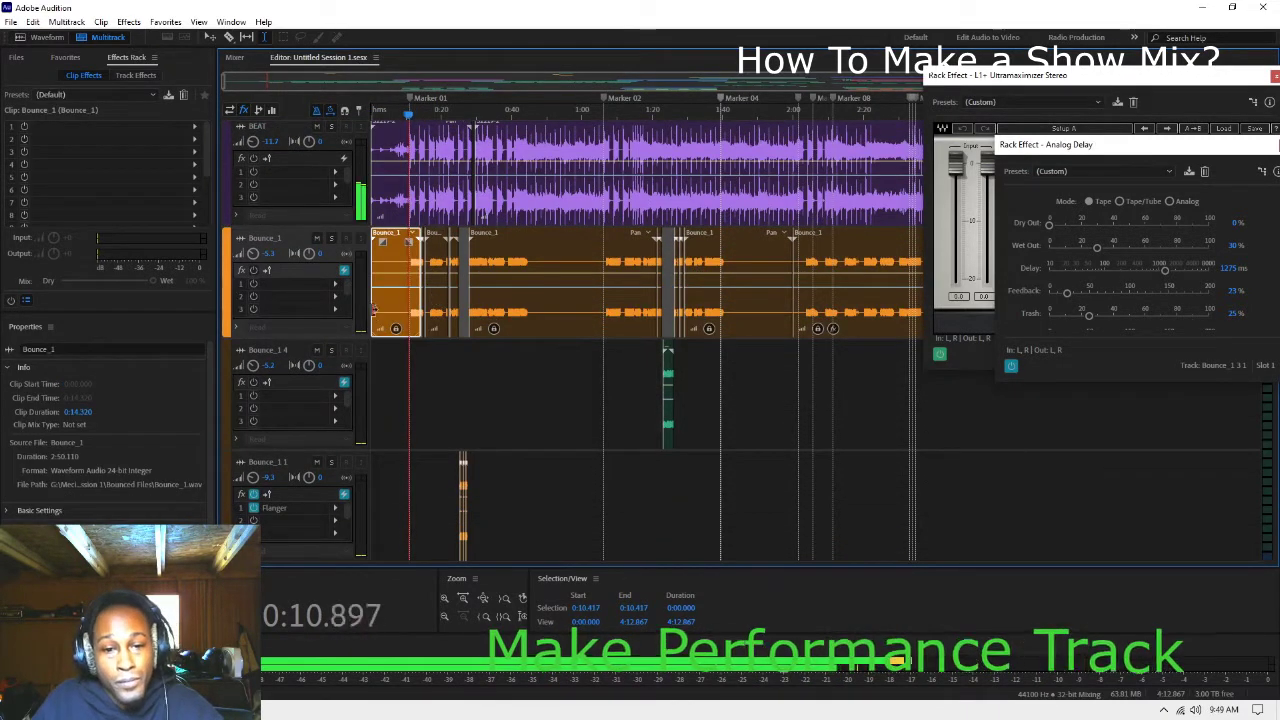
key(space)
click(317, 240)
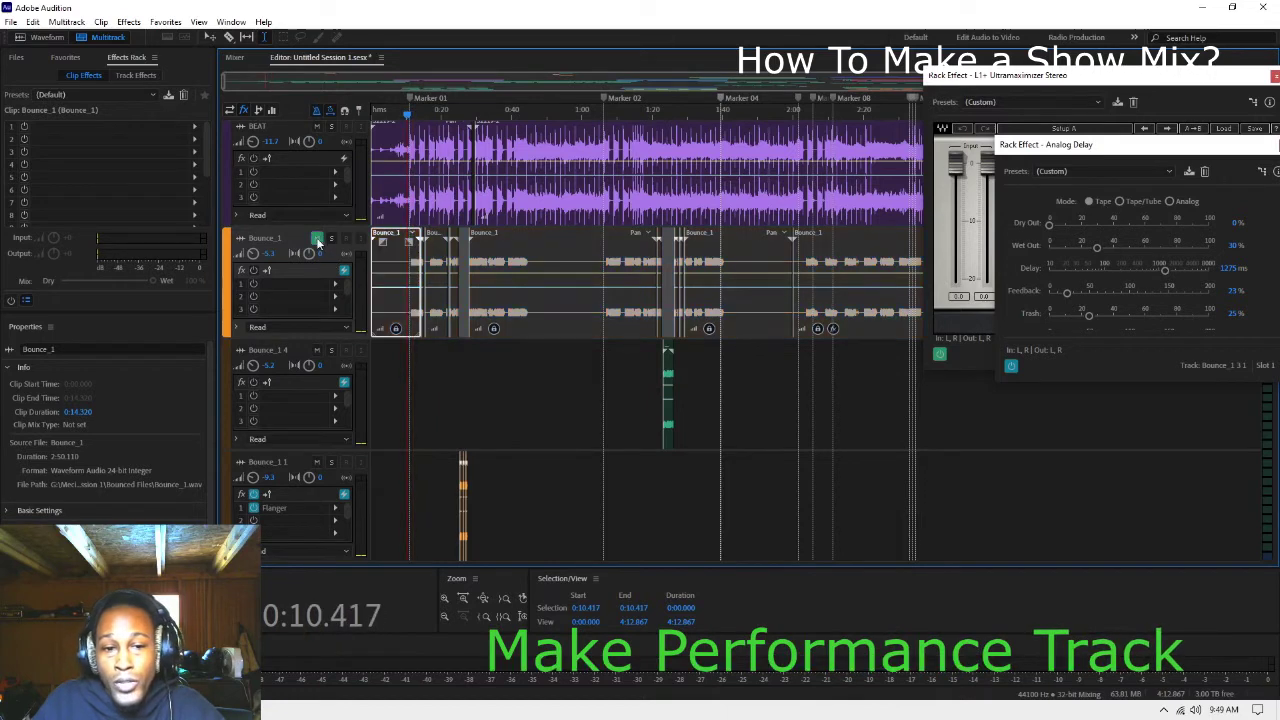
key(space)
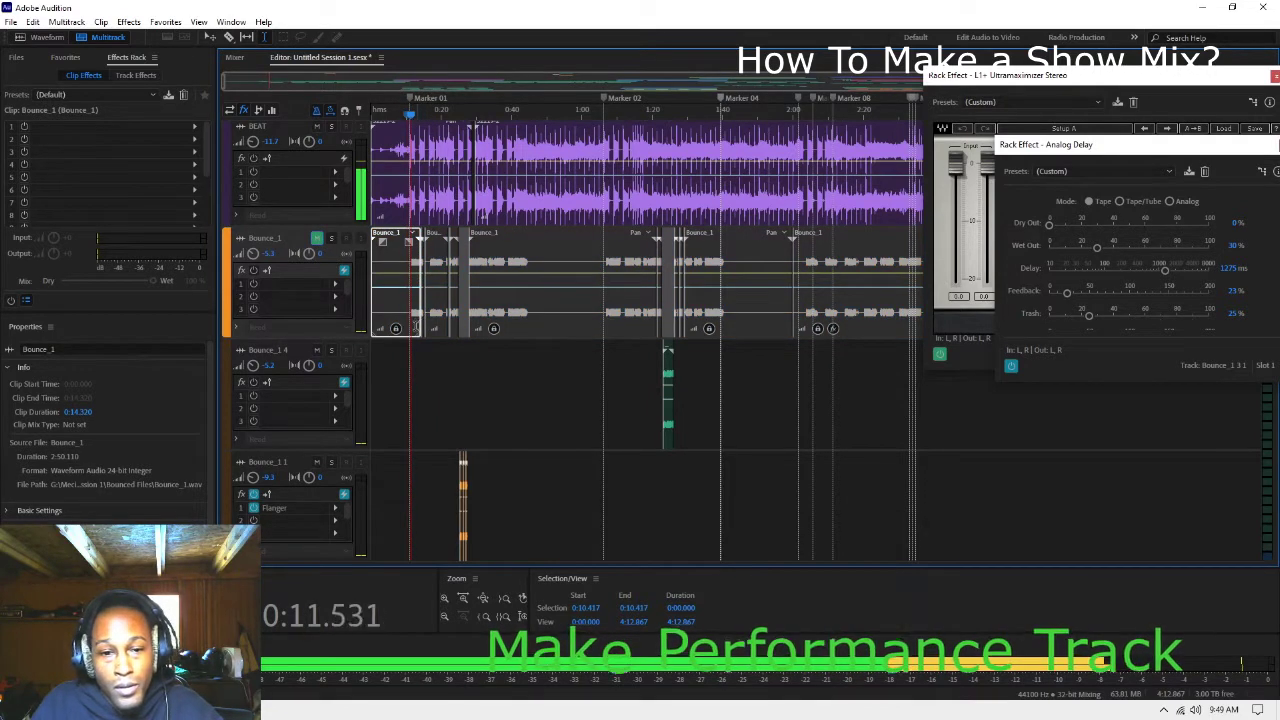
scroll(294, 284, down, 3)
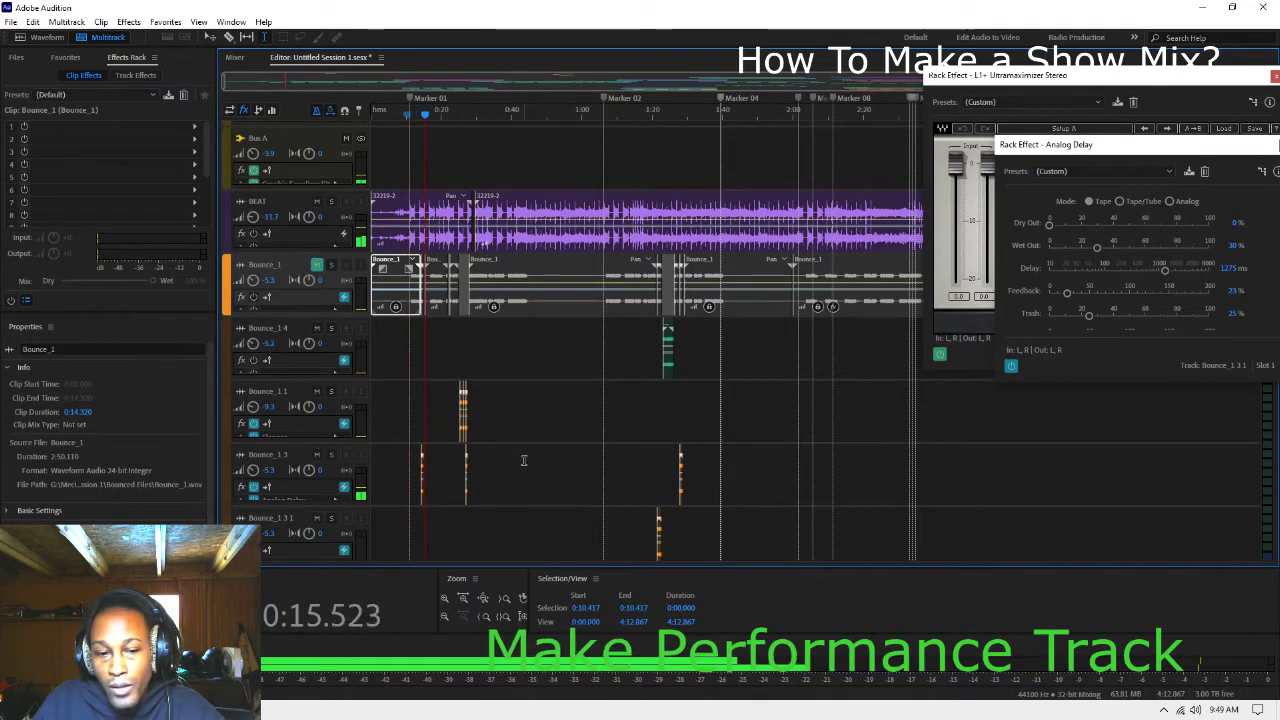
scroll(522, 460, down, 2)
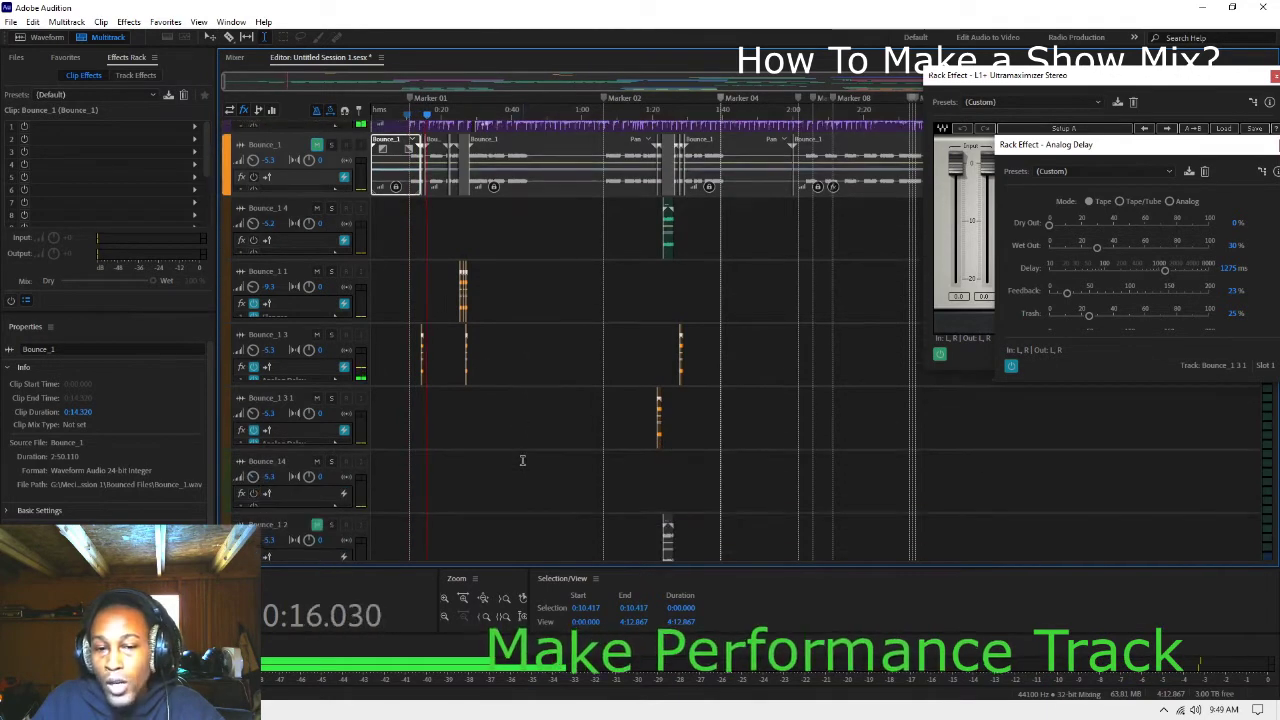
Step: Play the session from Marker 02 and from about 1:21, and mute the Bounce_1 4 track
click(602, 215)
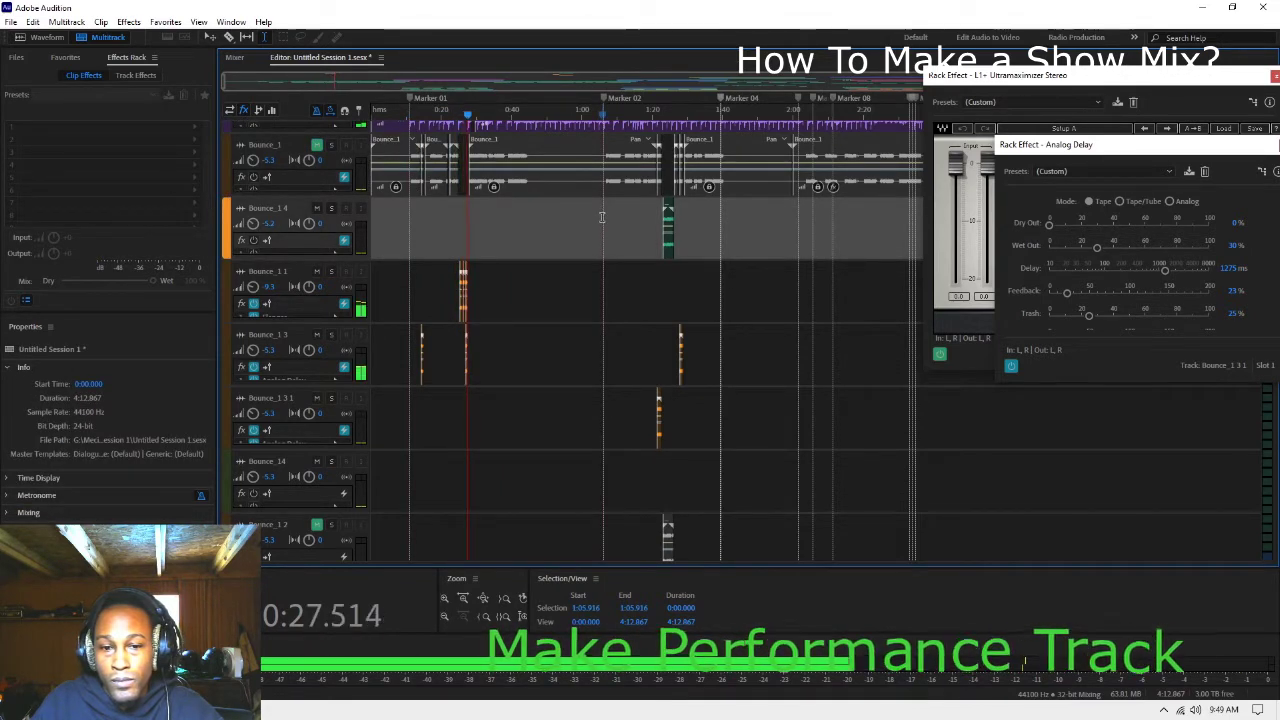
key(space)
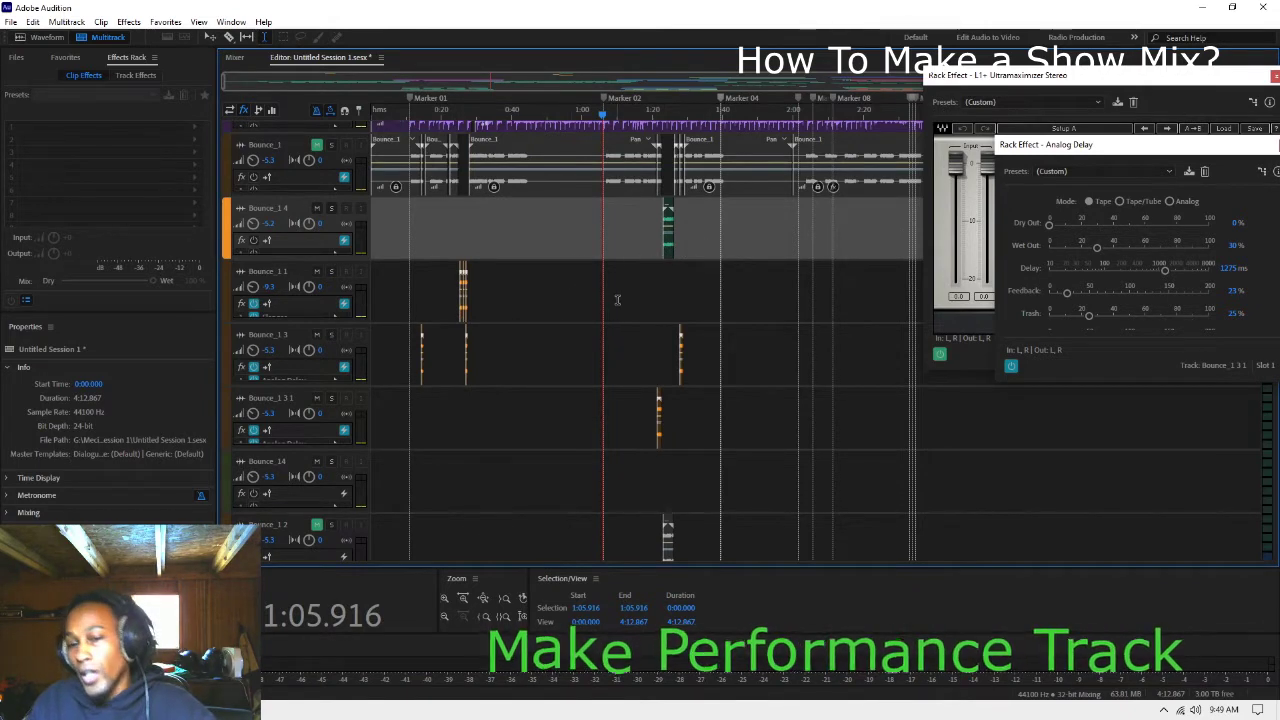
key(space)
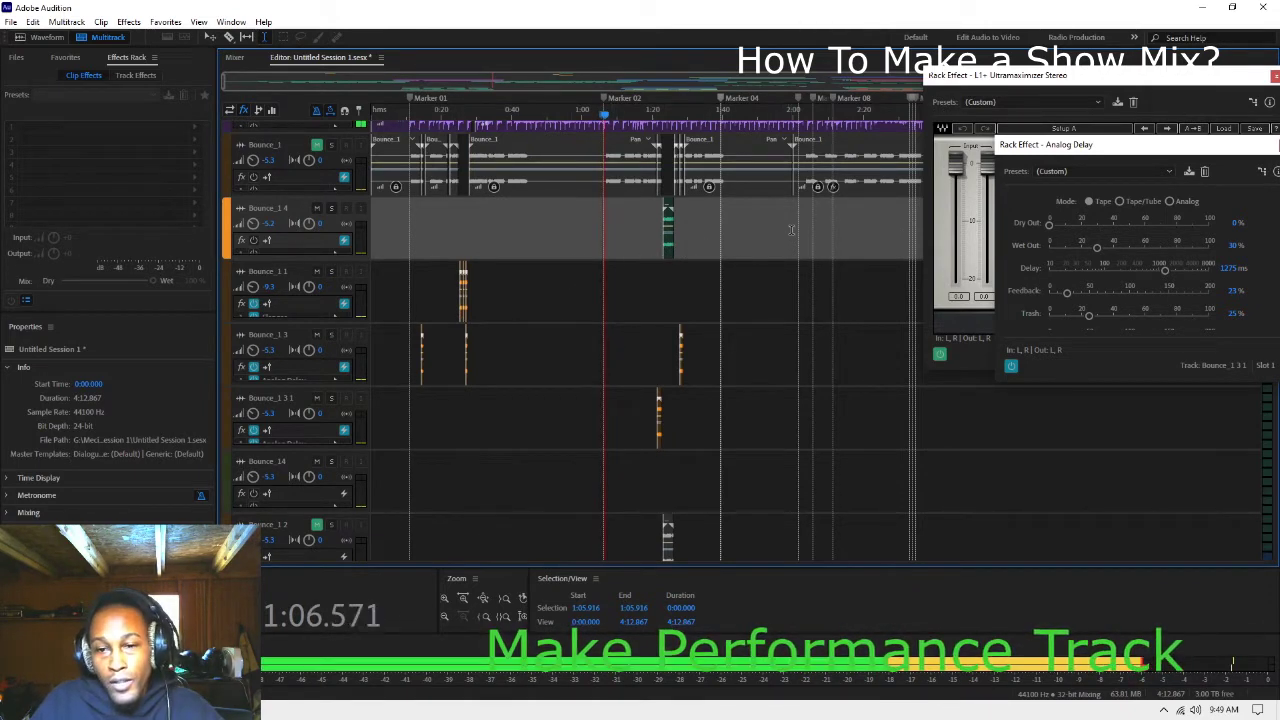
click(657, 222)
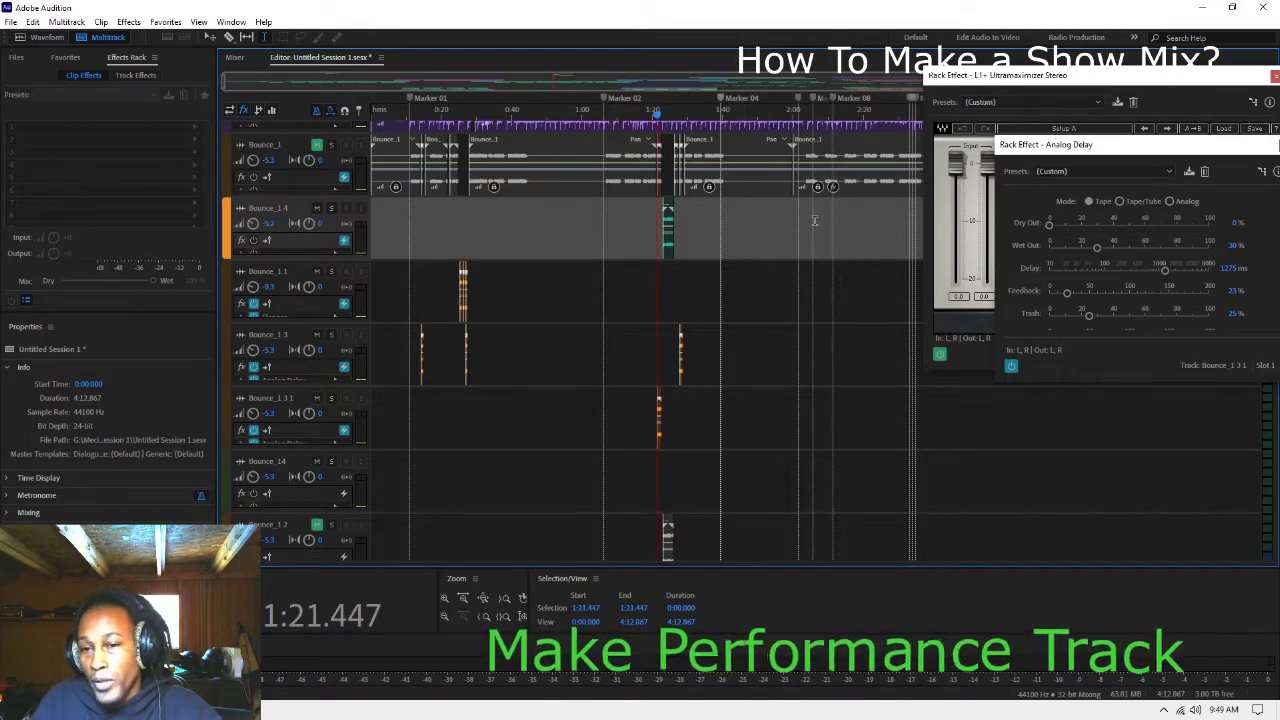
key(space)
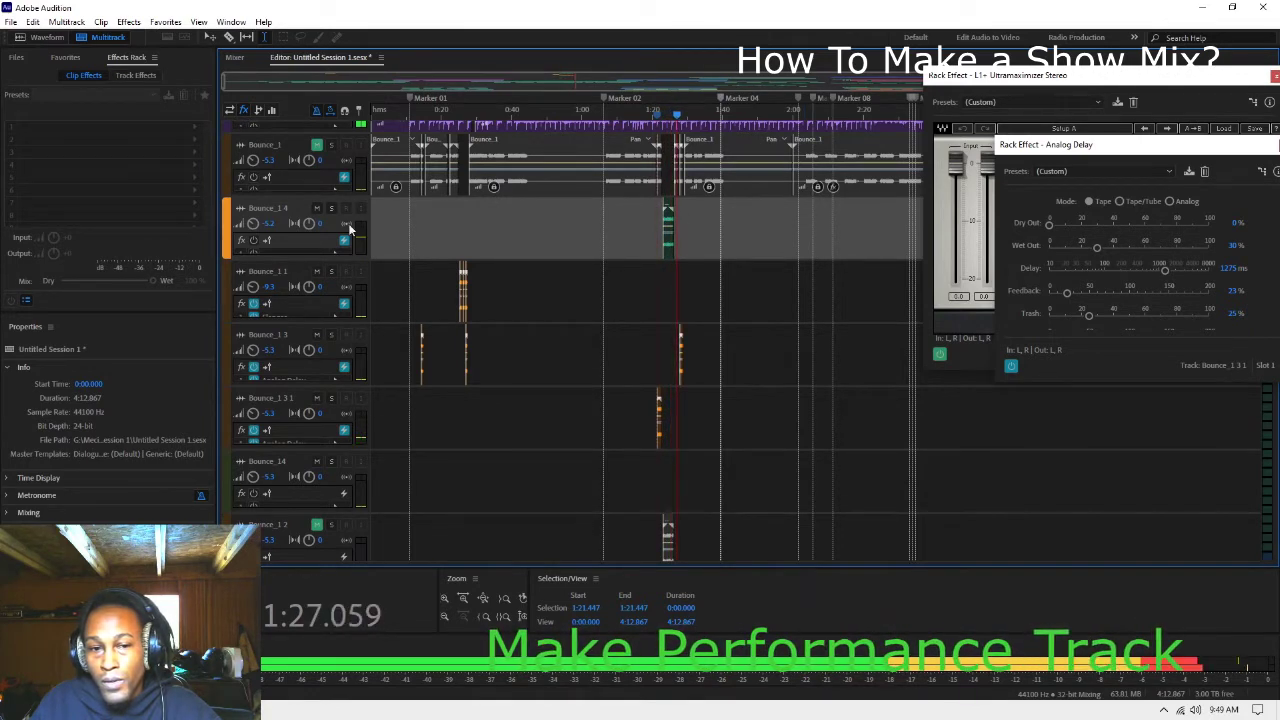
click(317, 208)
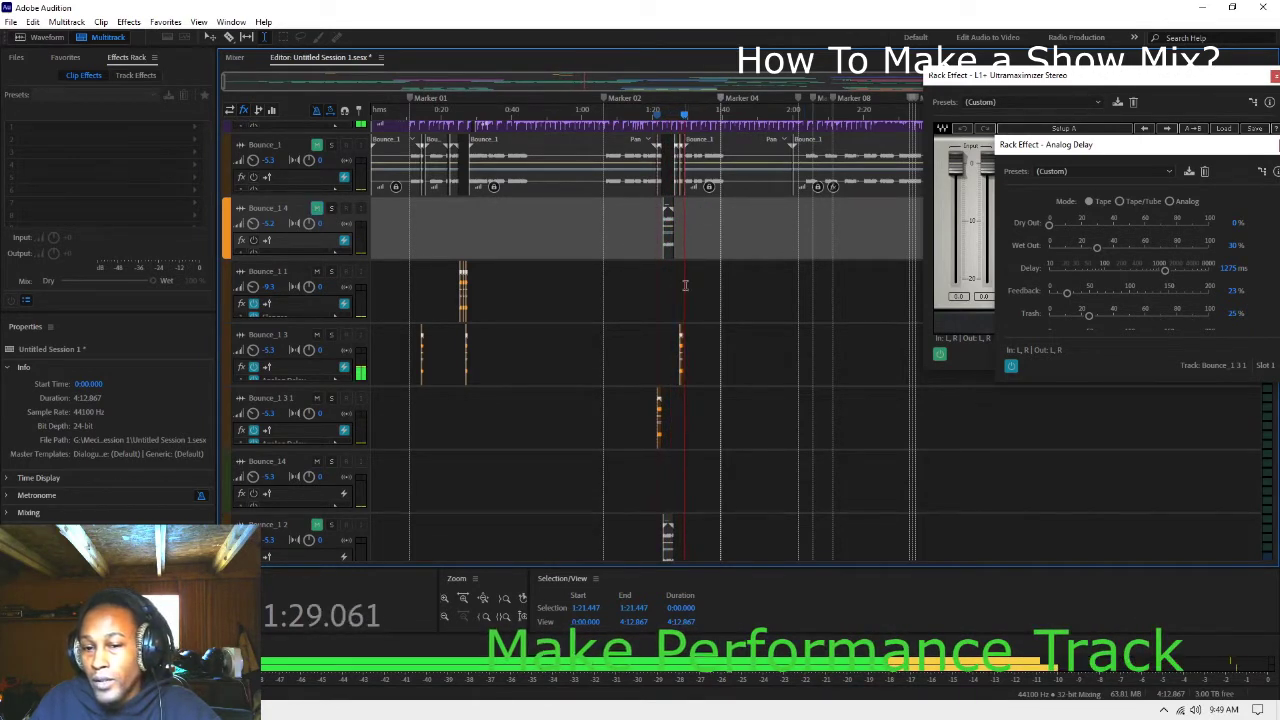
key(space)
Step: Place the playhead at about 2:02 and close the Analog Delay and L1+ Ultramaximizer effect windows
click(799, 285)
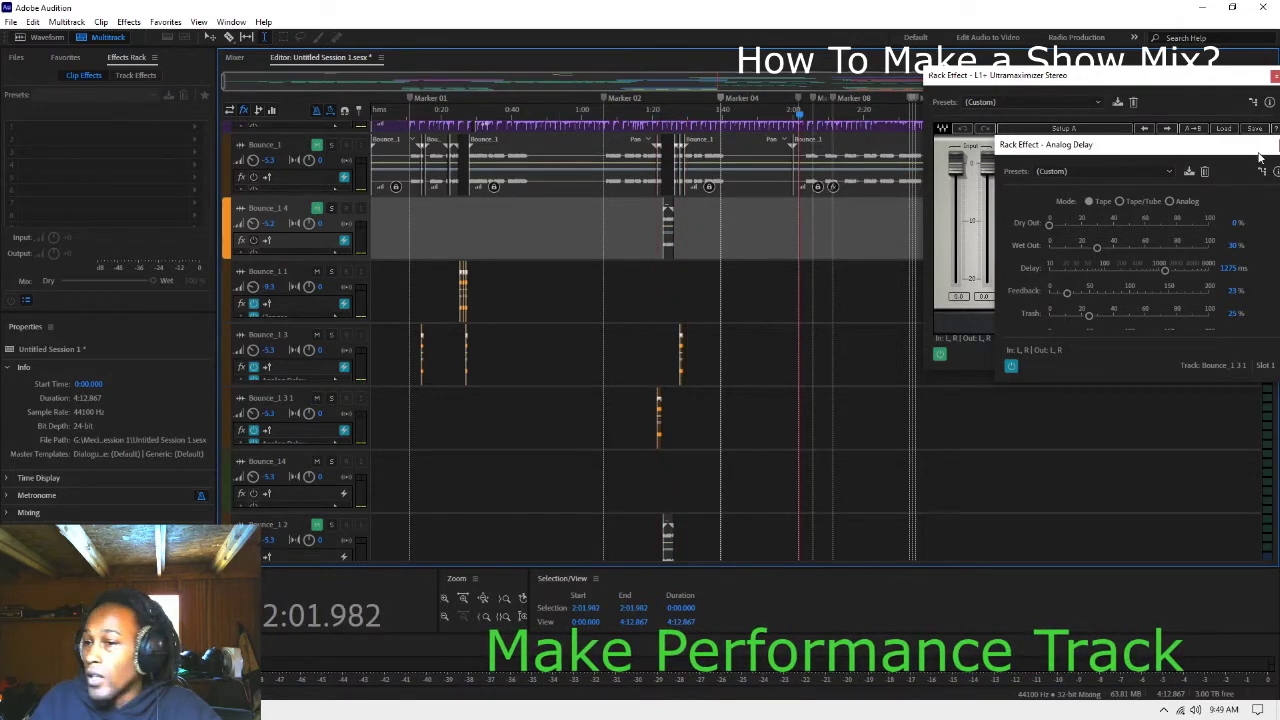
drag(1100, 145, 729, 161)
click(913, 160)
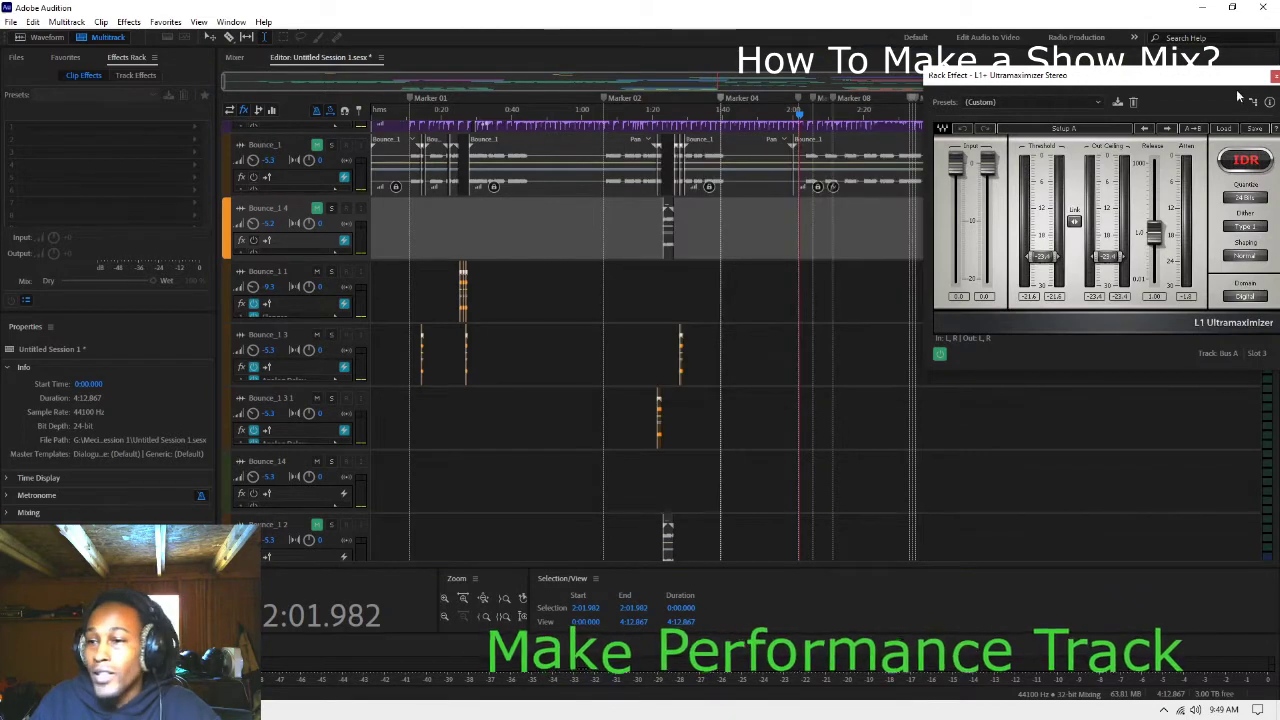
drag(1239, 78, 943, 155)
click(982, 153)
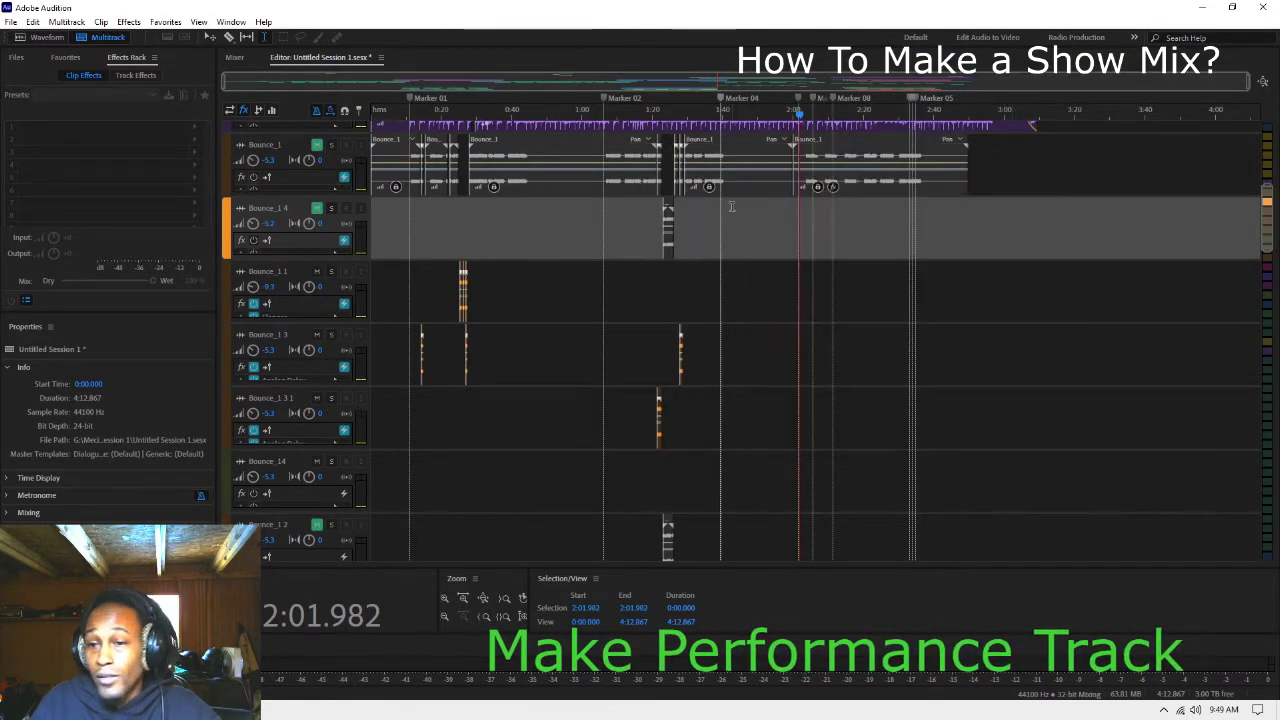
scroll(318, 228, down, 3)
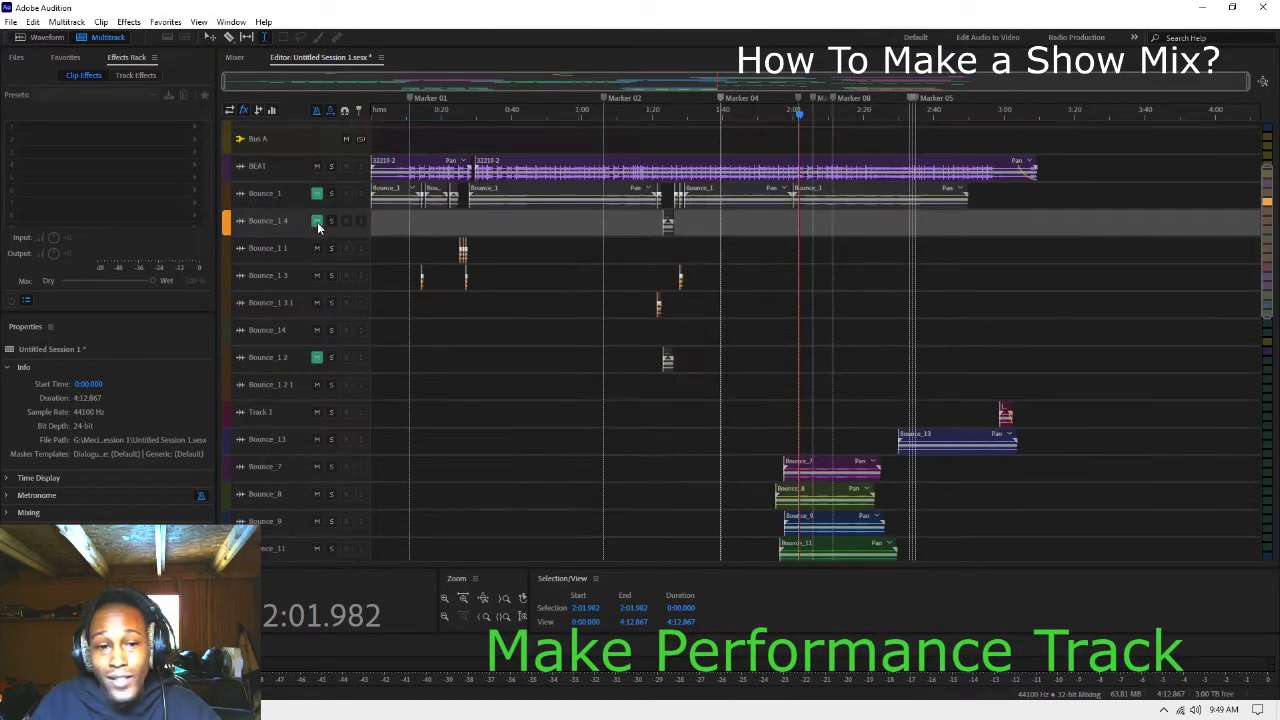
Step: Play the session from about 2:43 to identify the remaining vocal, and mute the Bounce_13 track
click(827, 248)
click(879, 222)
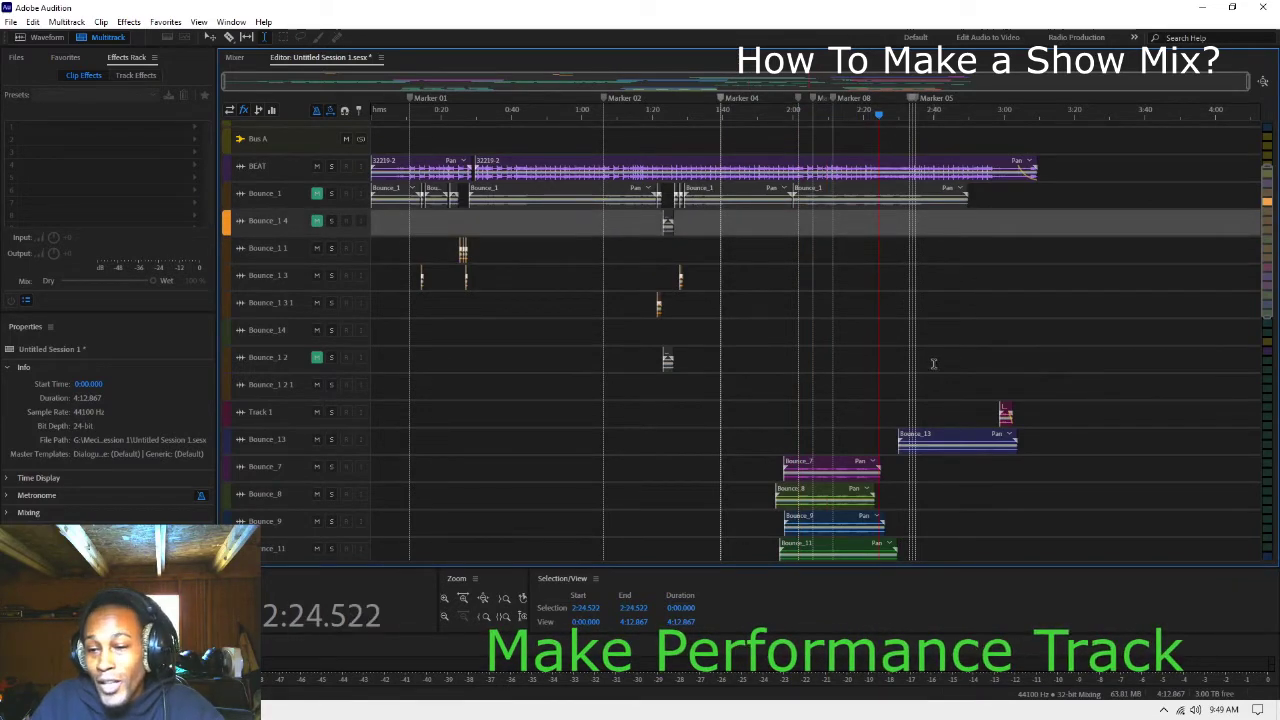
click(945, 280)
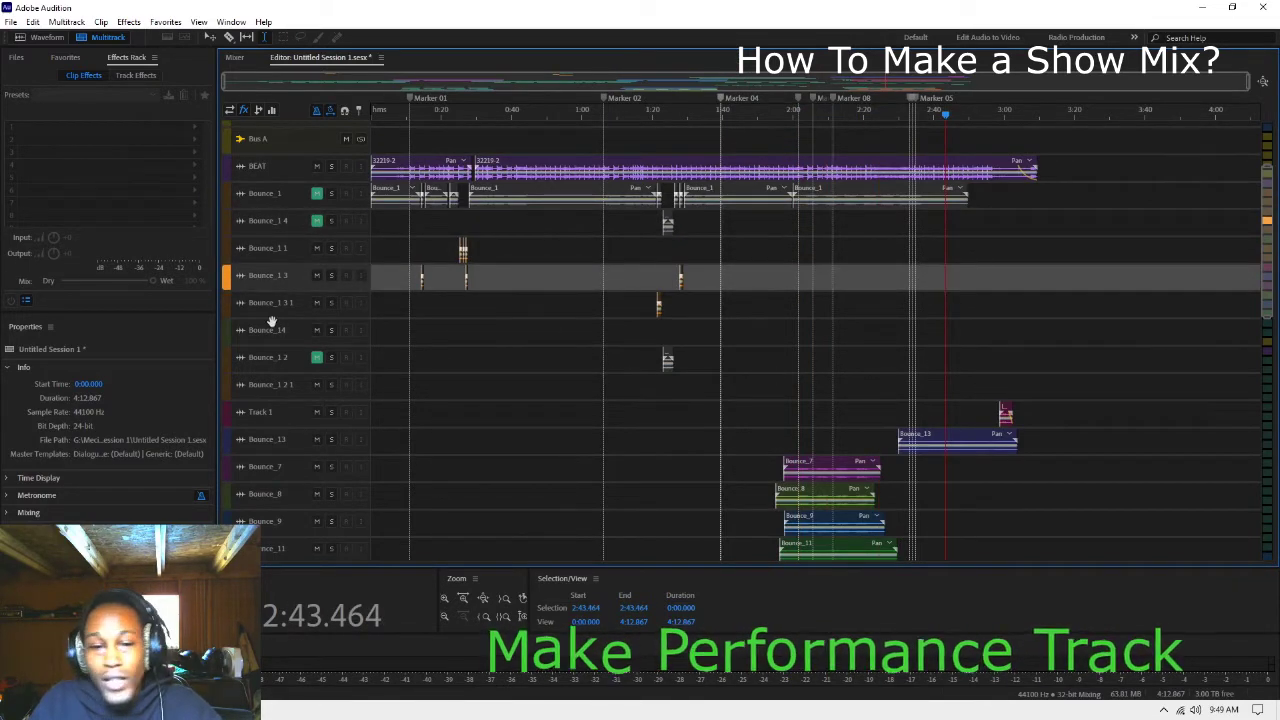
key(space)
scroll(329, 443, up, 3)
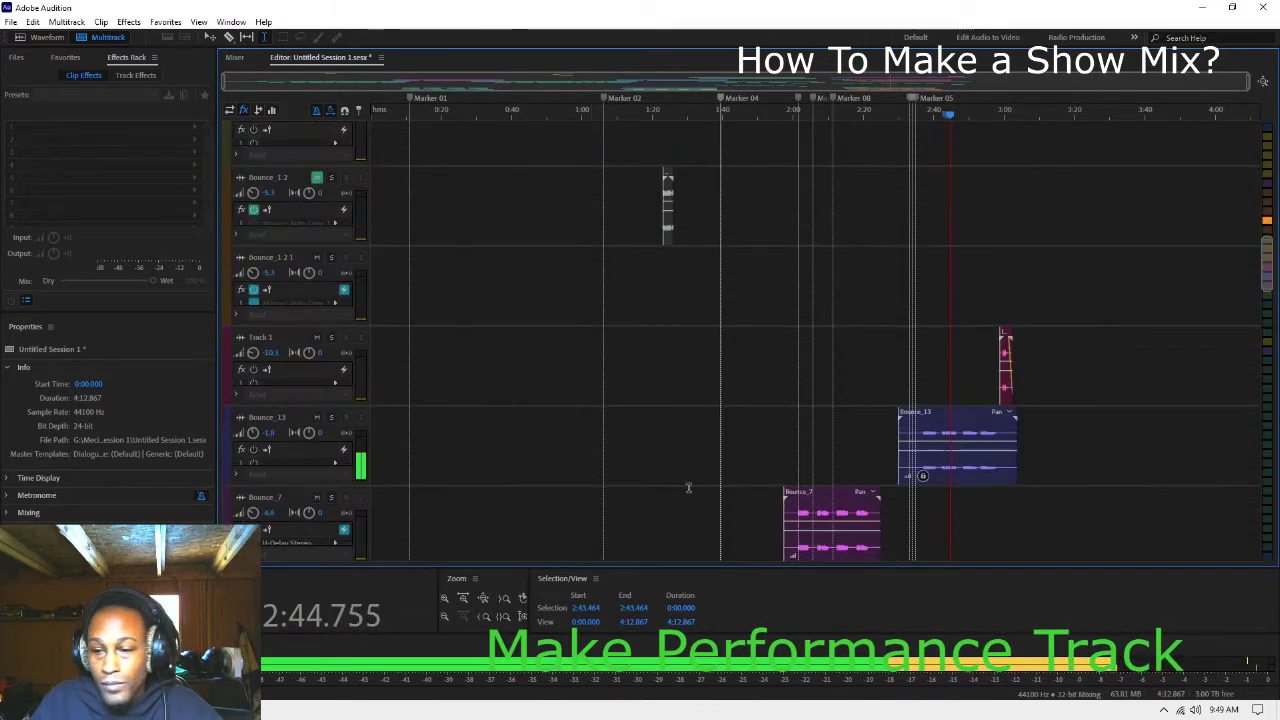
click(316, 338)
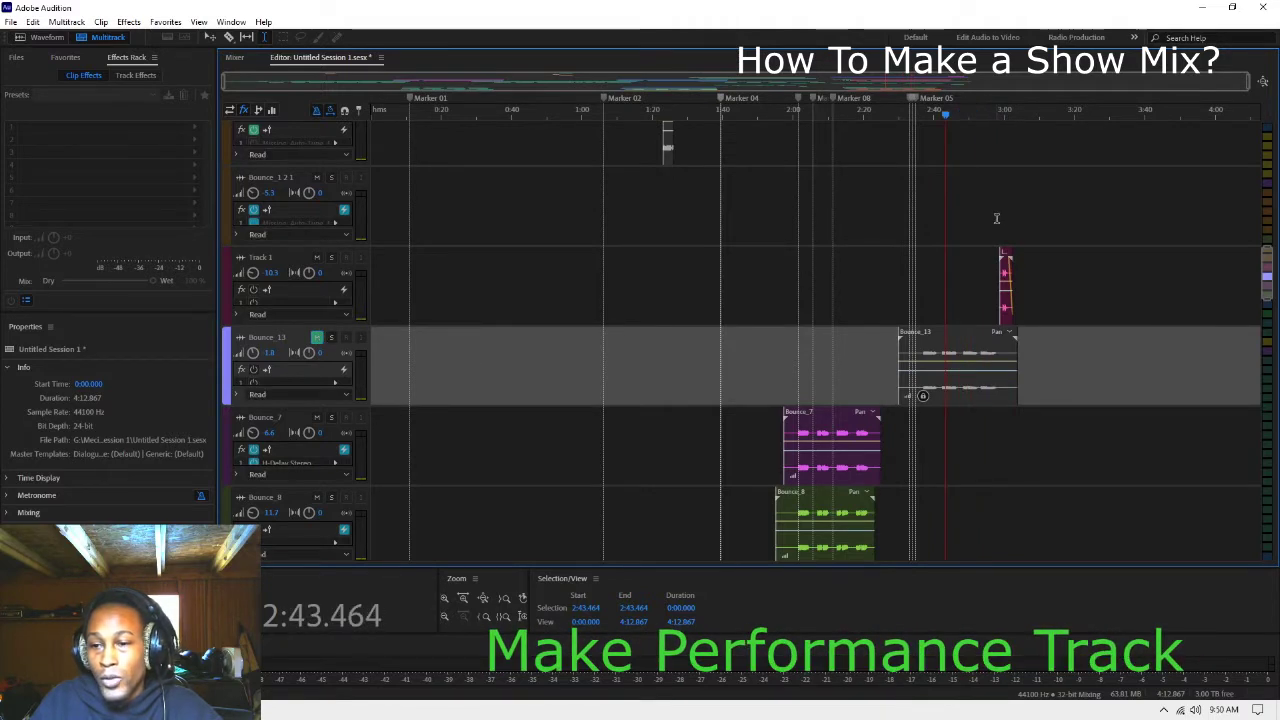
Step: Play the session from about 2:58 to hear the tag clip on Track 1
click(997, 226)
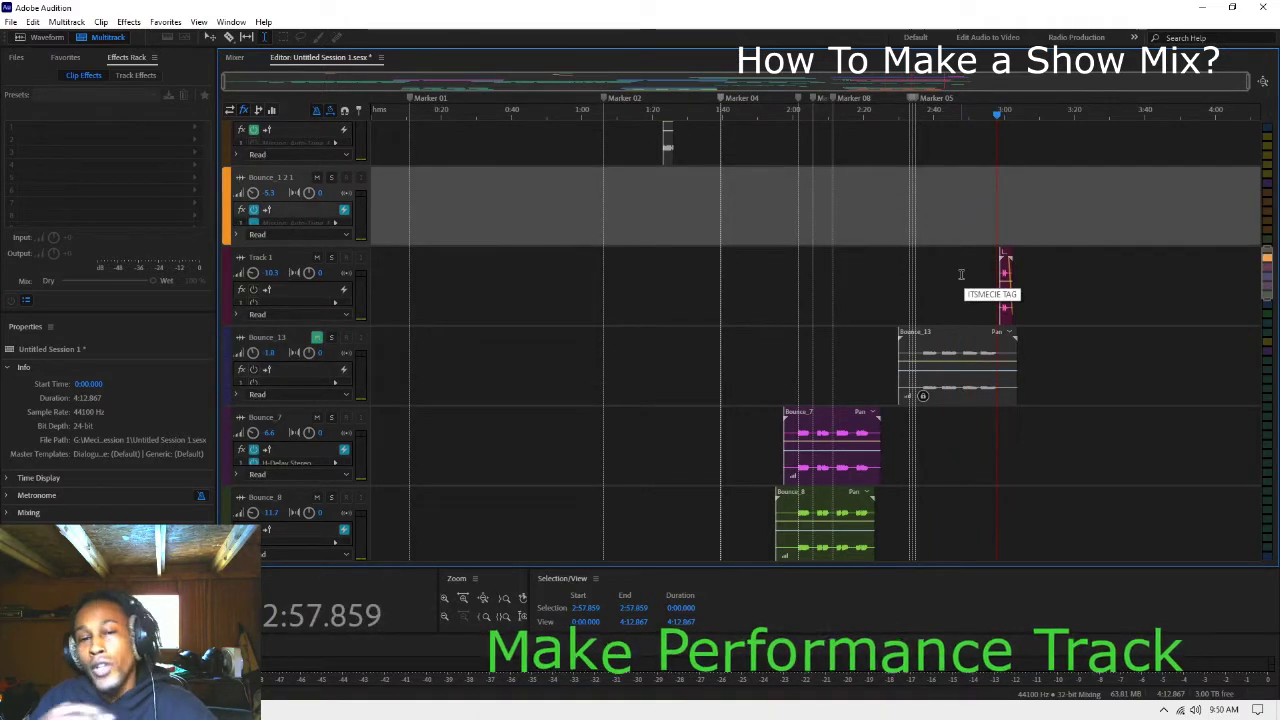
key(space)
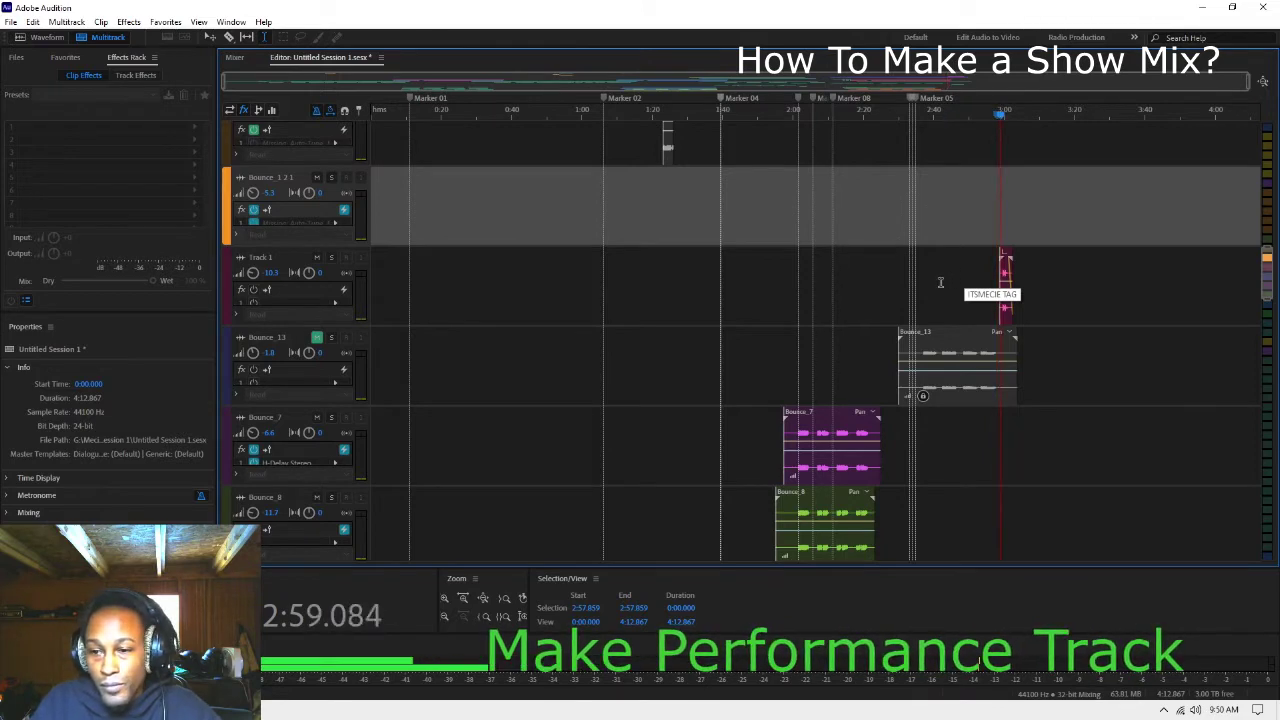
scroll(289, 273, down, 3)
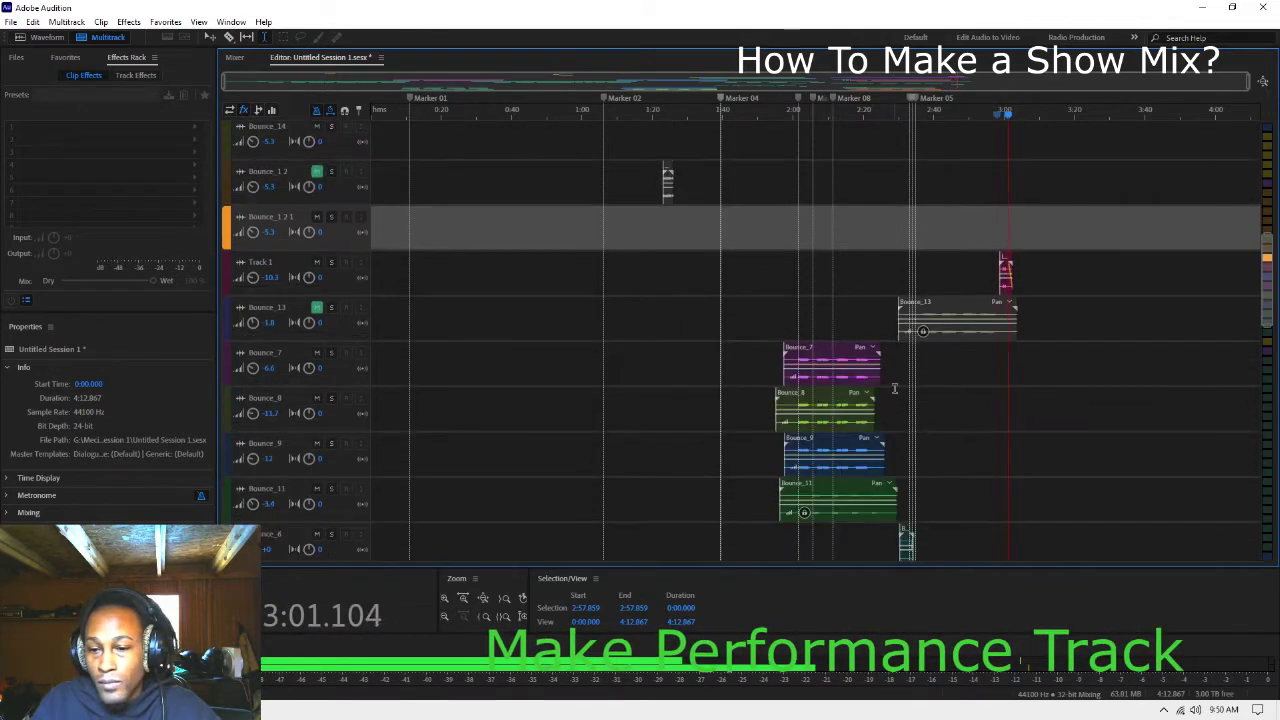
key(space)
Step: Play the session from about 2:30 to hear the Bounce_6 and final Bounce_2 clips
scroll(901, 397, down, 5)
click(899, 384)
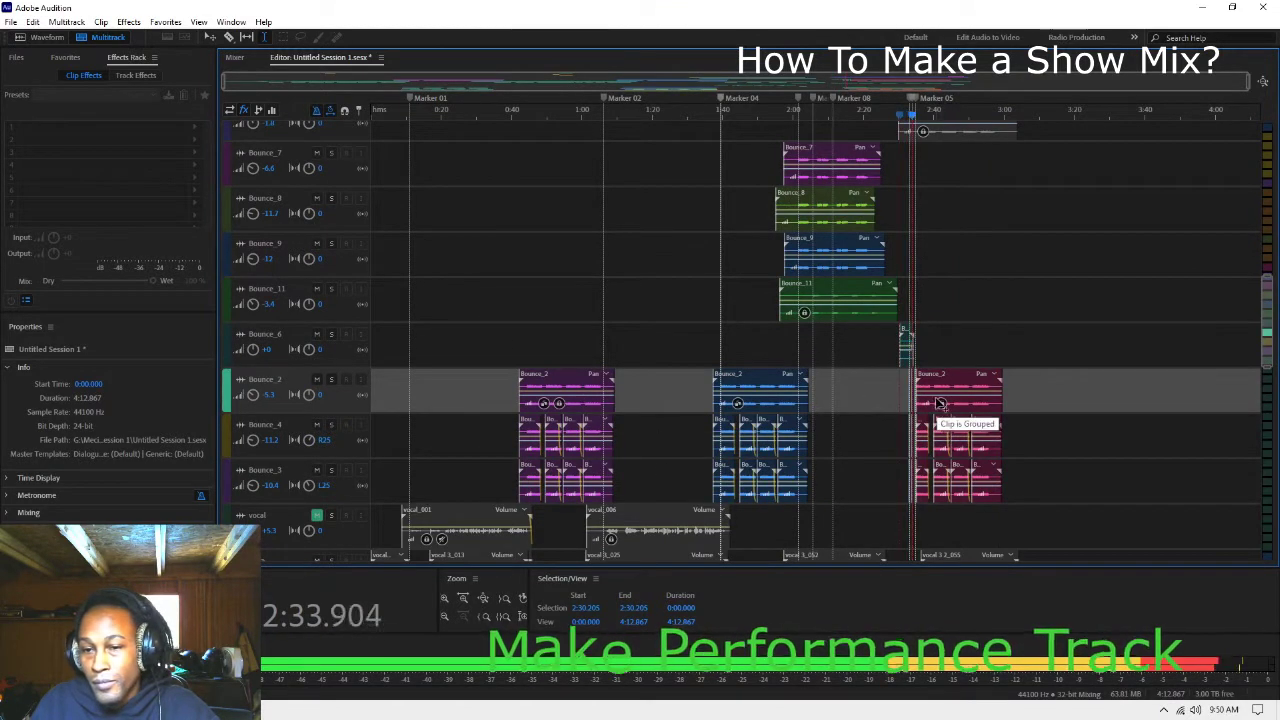
scroll(919, 283, up, 3)
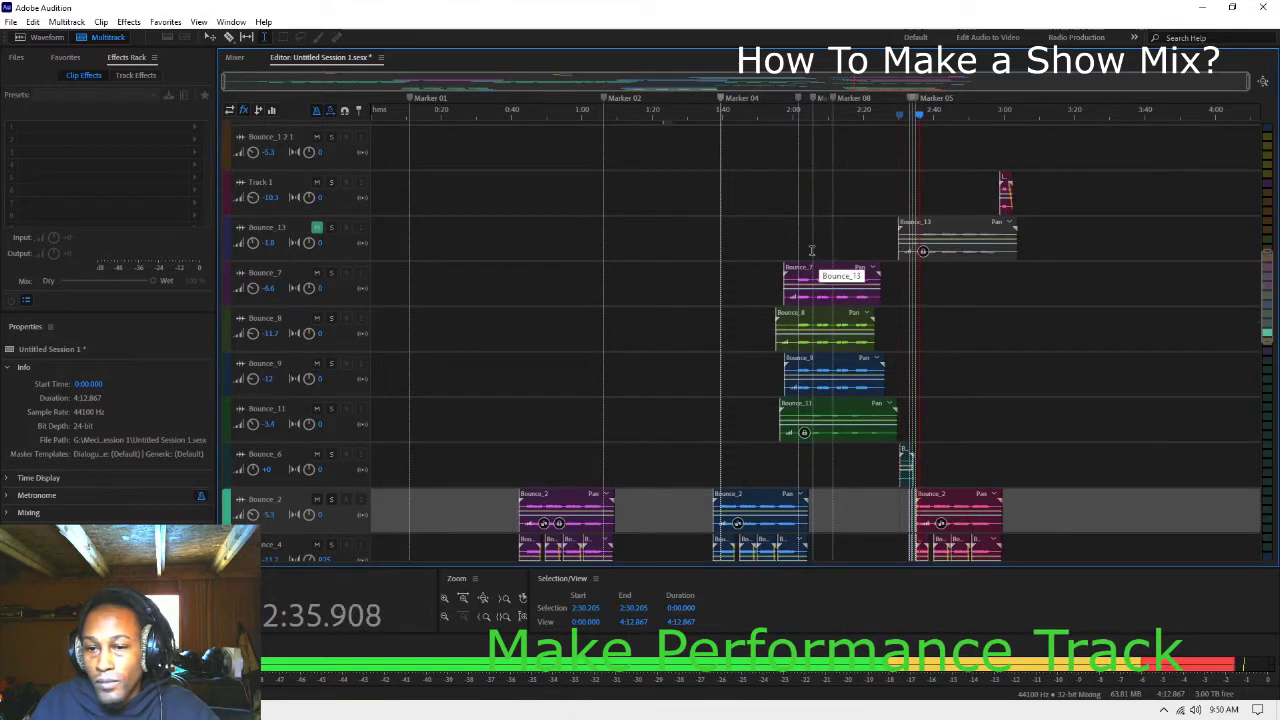
Step: Play the session from about 1:58 while checking the Bounce_7, Bounce_8, Bounce_9 and Bounce_11 clips against the beat
click(788, 224)
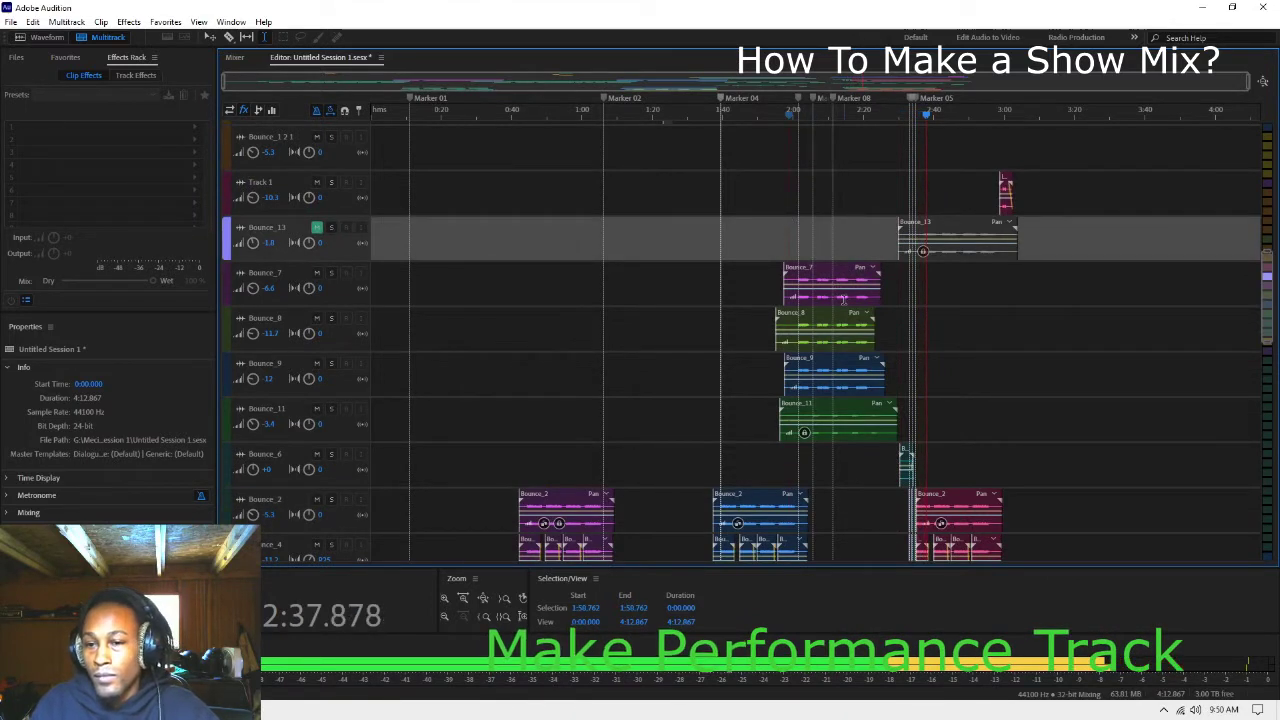
key(space)
key(space)
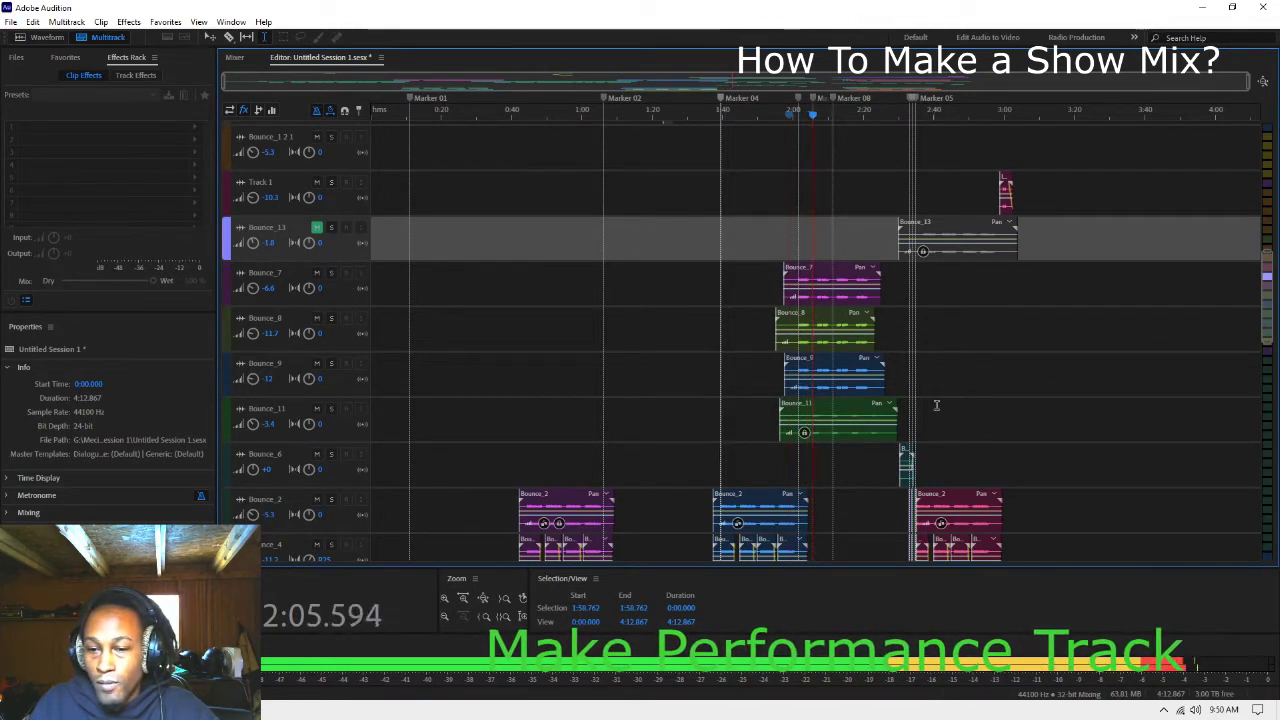
scroll(936, 404, down, 4)
scroll(926, 402, up, 4)
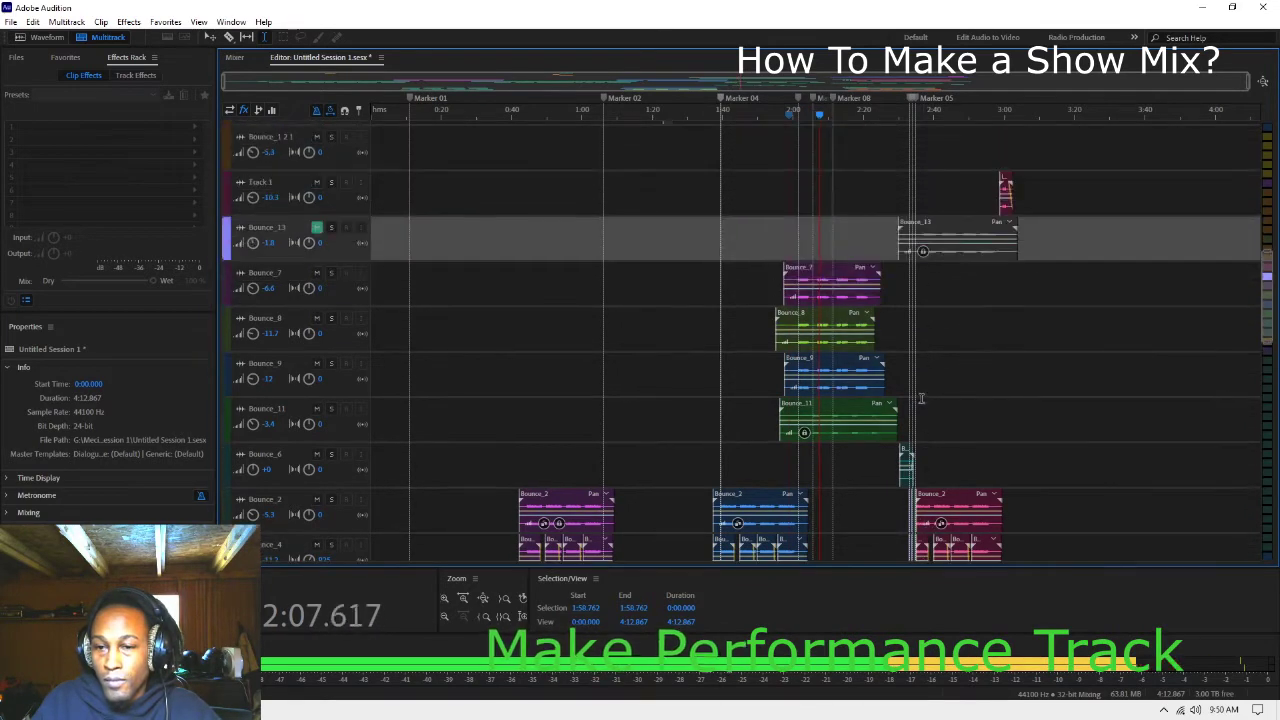
scroll(900, 411, up, 8)
scroll(903, 401, up, 7)
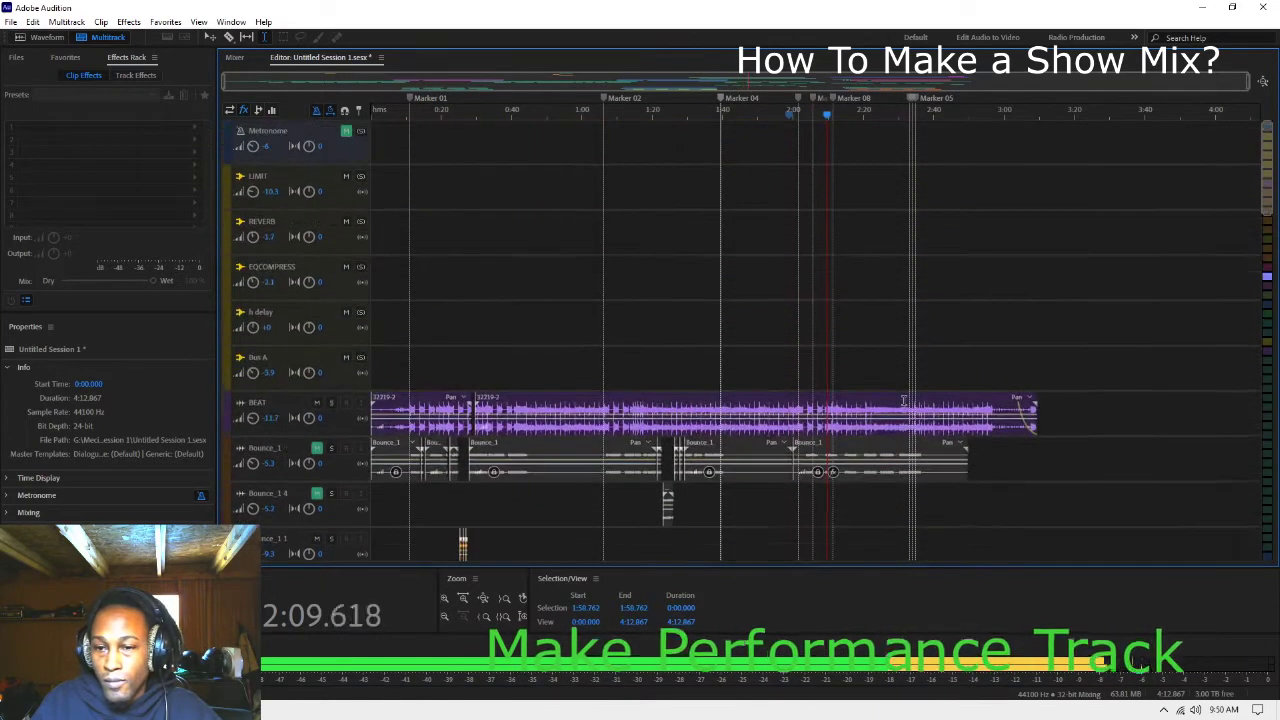
key(space)
Step: Unmute the Bounce_1 track, play from about 2:02 to hear the lead vocal, and mute the track again
scroll(903, 401, down, 2)
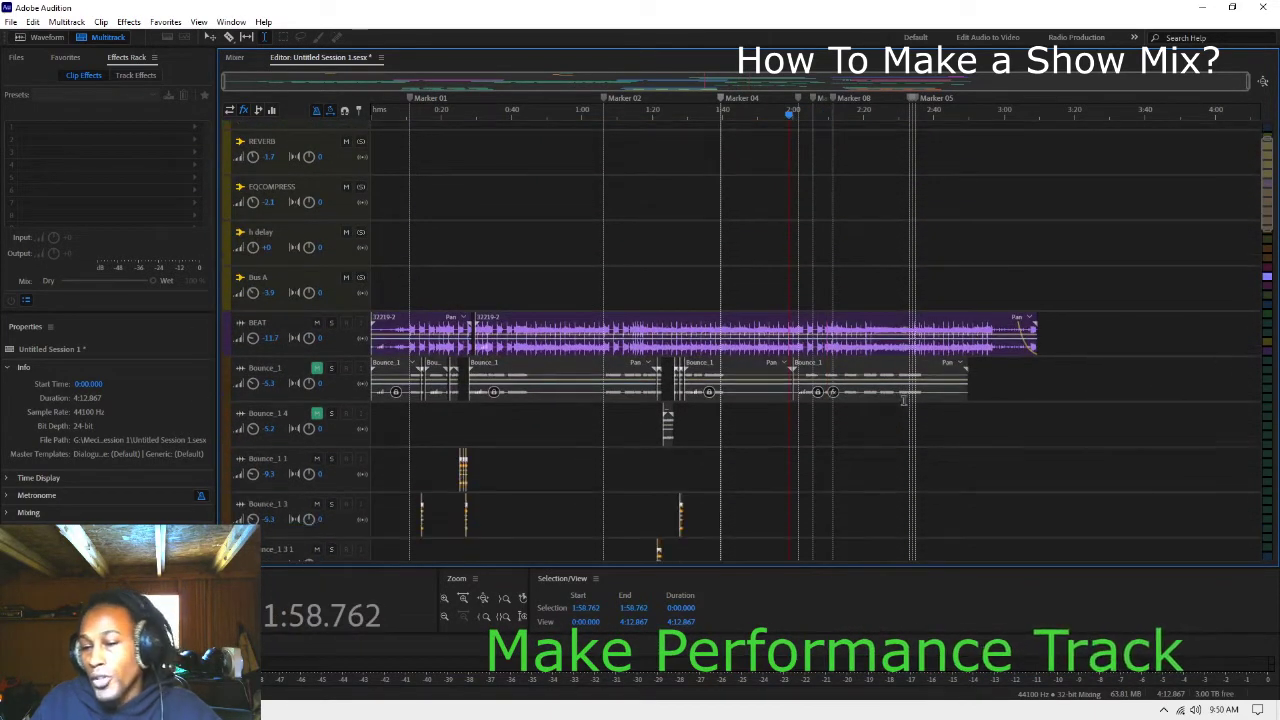
click(316, 370)
key(space)
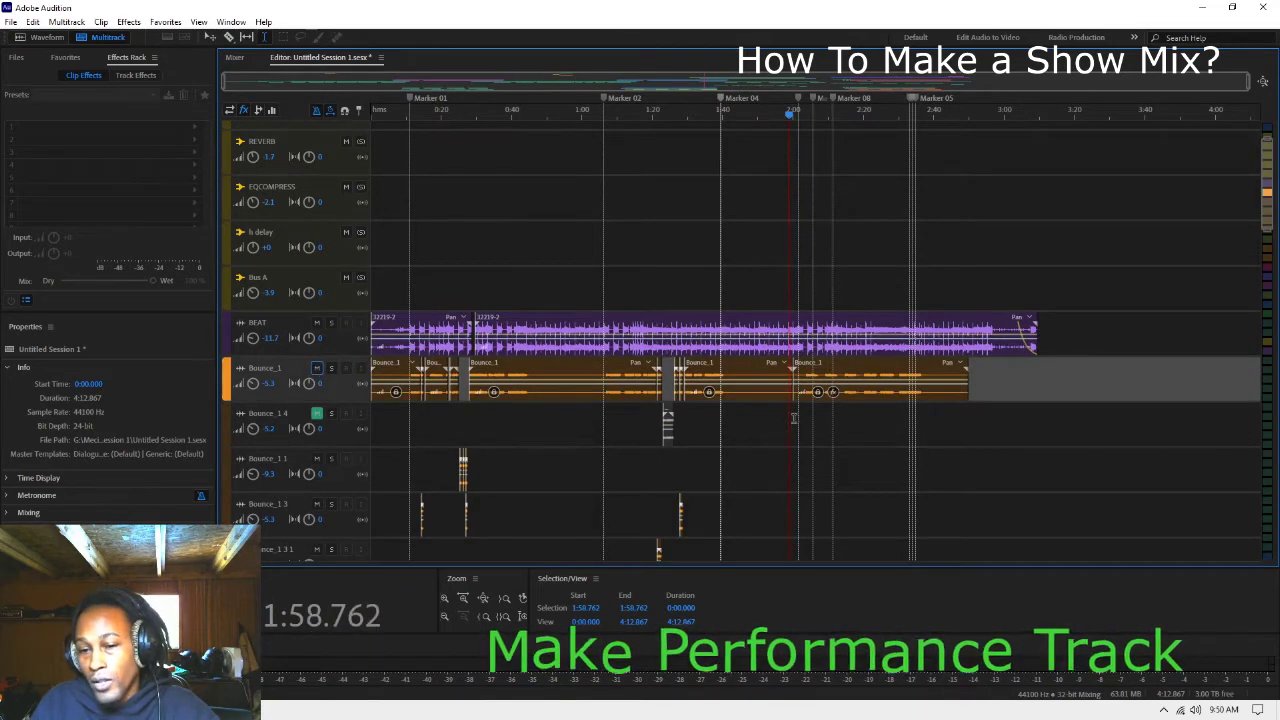
click(795, 416)
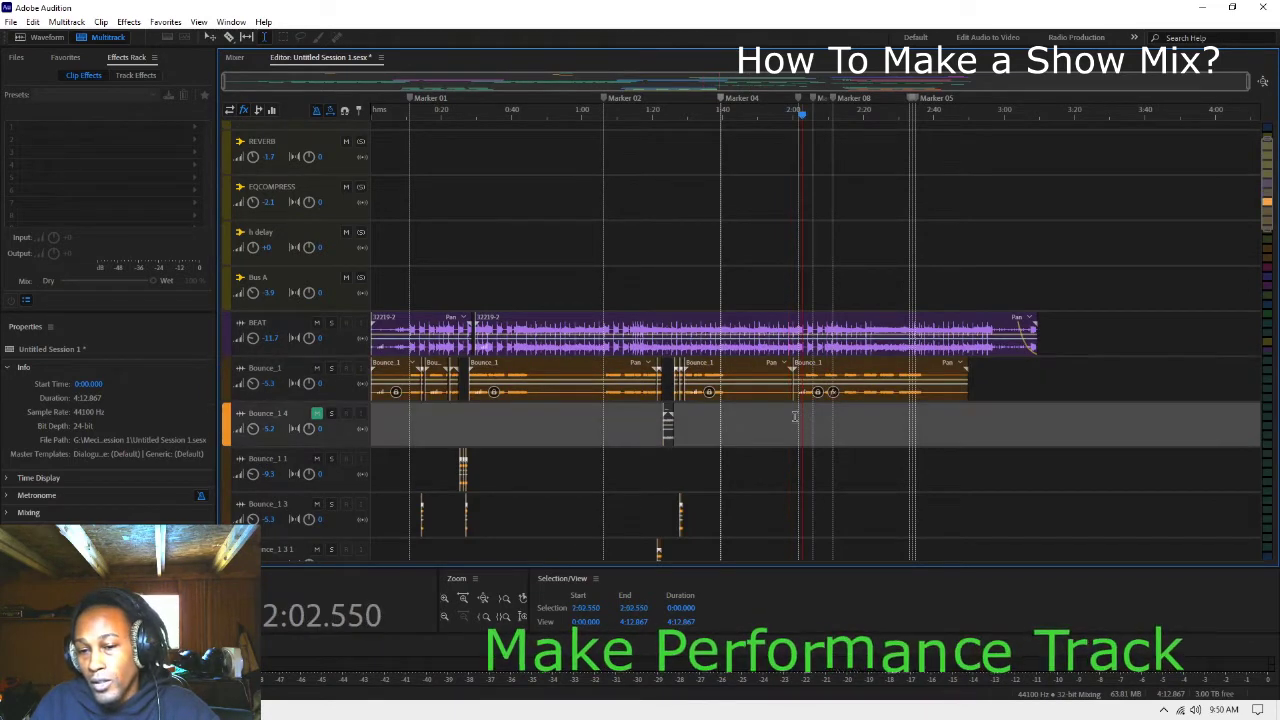
key(space)
click(316, 370)
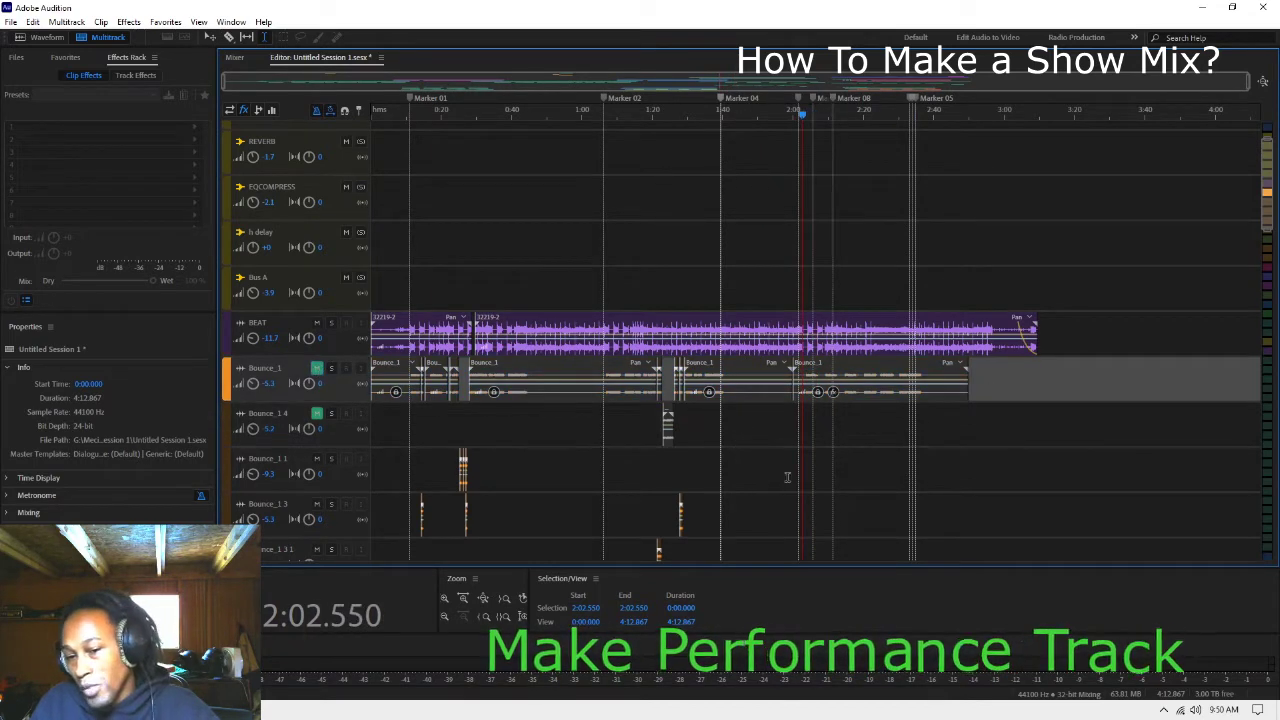
Step: Replay the session from about 2:02 without the lead vocal and review the mute states of all vocal tracks
scroll(803, 470, down, 4)
scroll(803, 470, down, 10)
key(space)
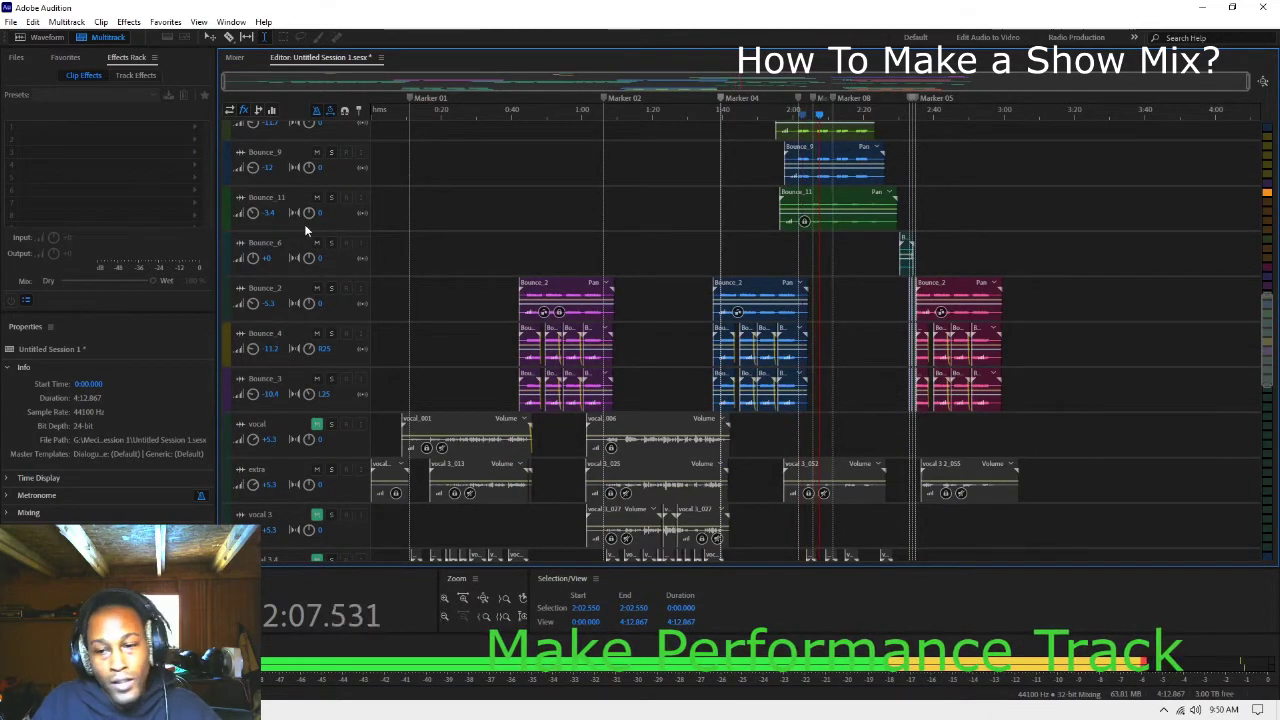
key(space)
scroll(478, 379, down, 6)
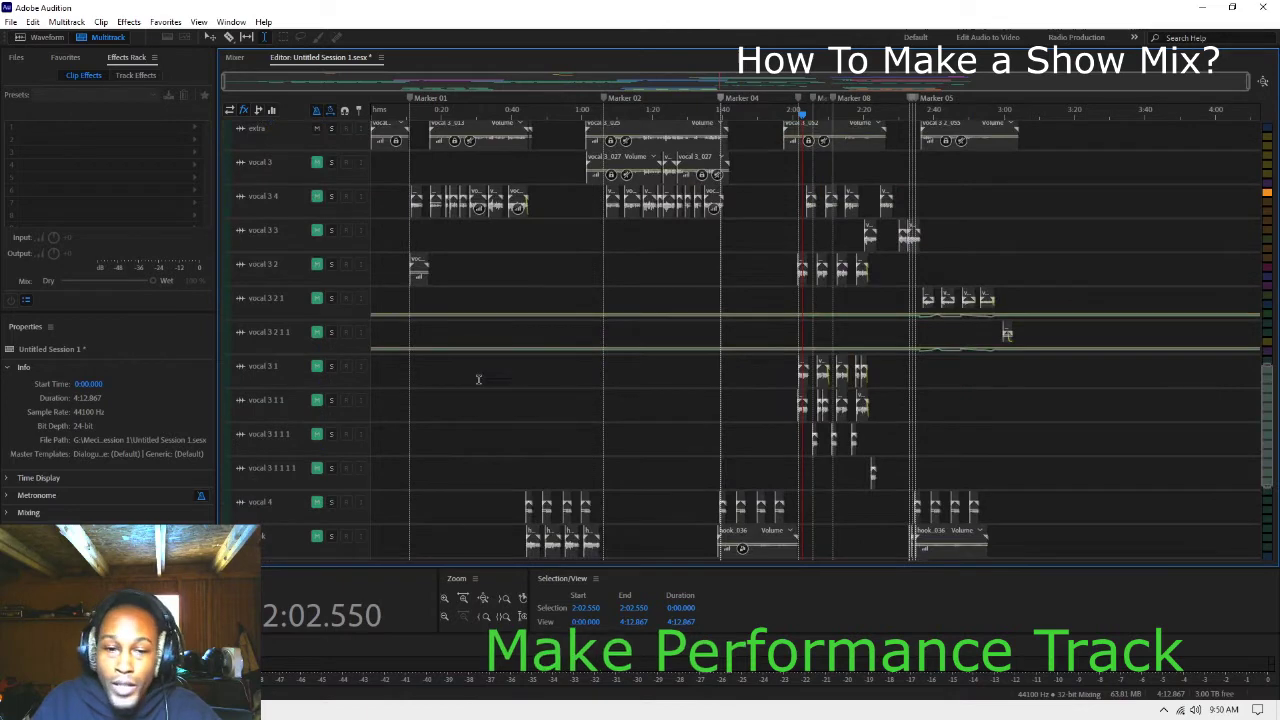
scroll(478, 379, up, 10)
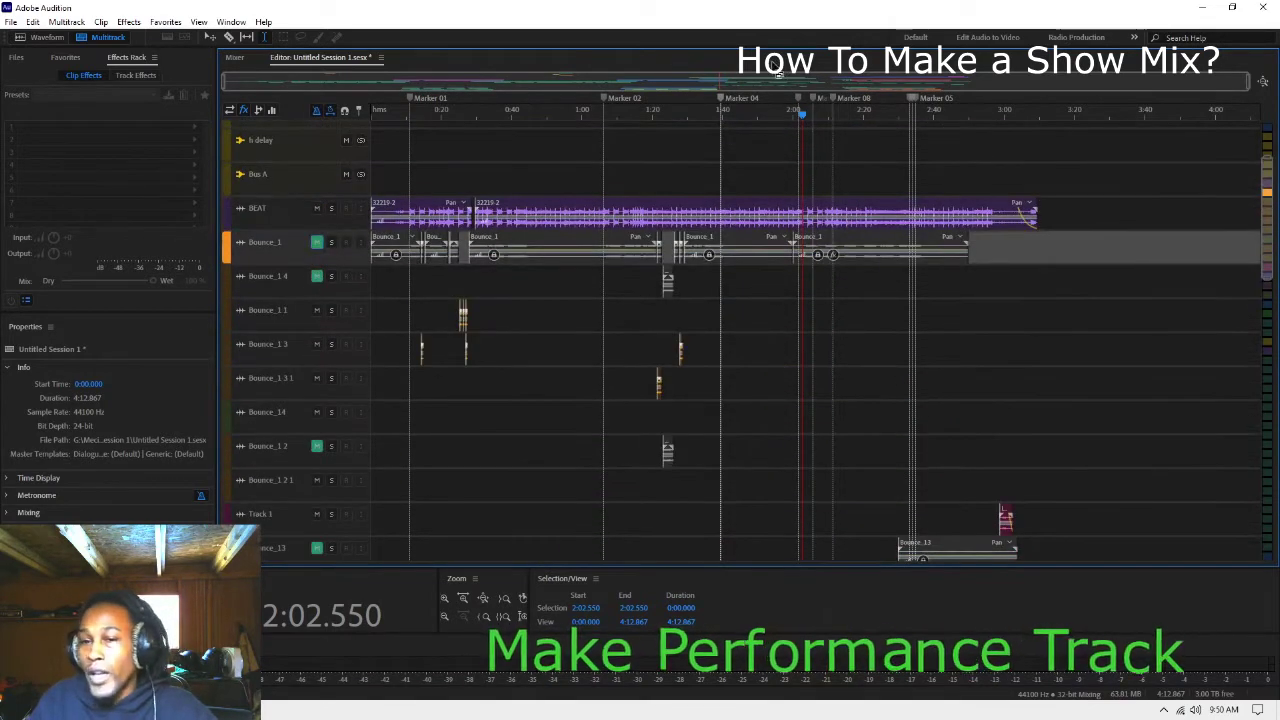
Step: Open the multitrack mixdown export for the entire session
click(10, 22)
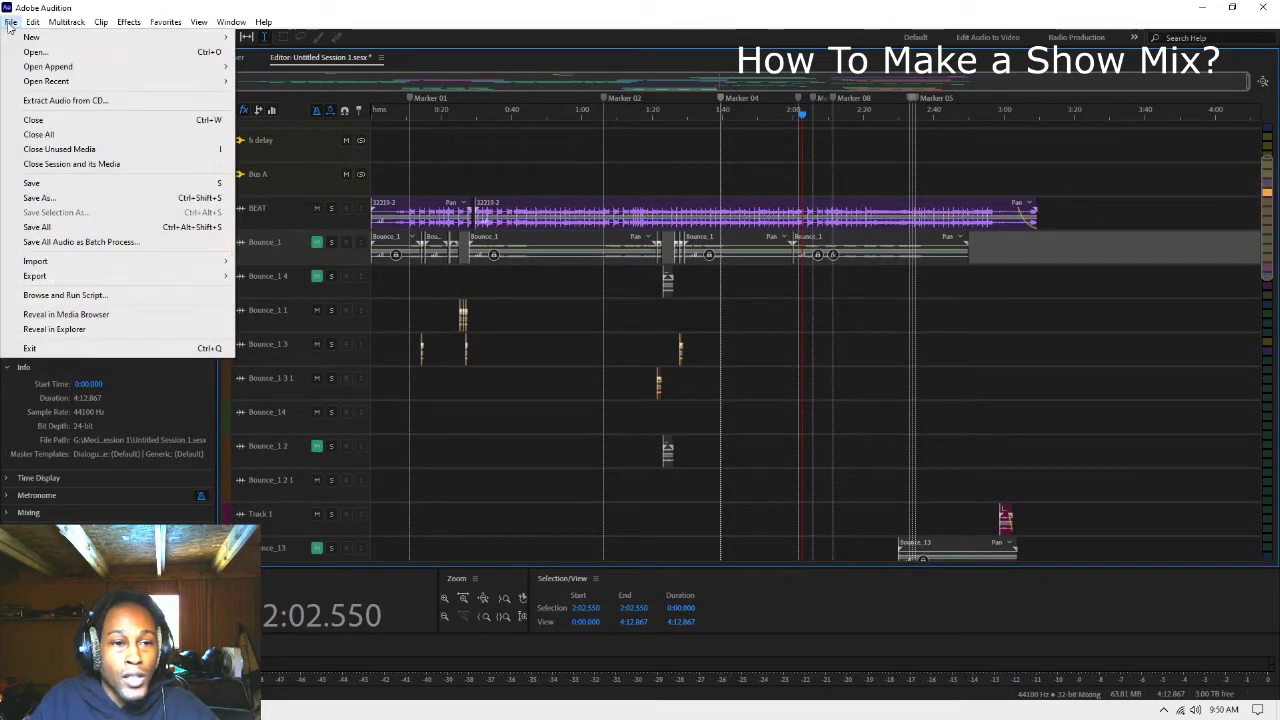
mouse_move(120, 276)
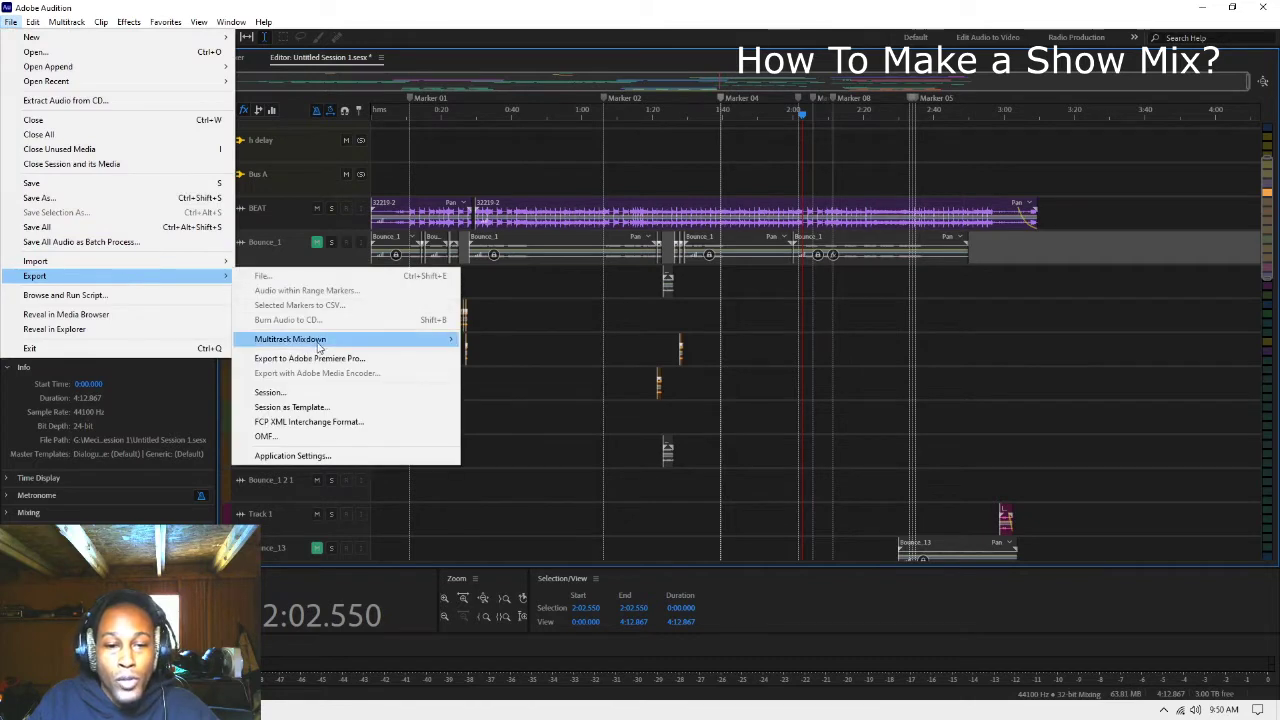
mouse_move(319, 342)
click(492, 355)
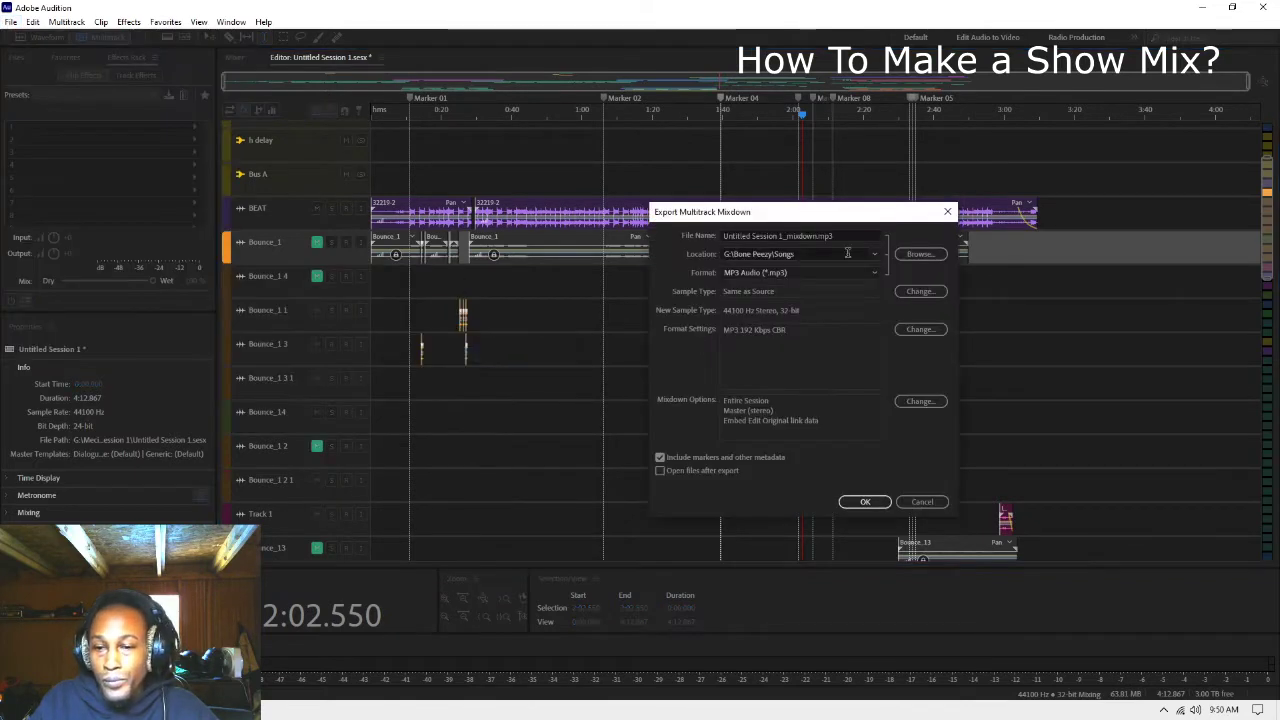
Step: Browse for the mixdown's save location and open the artist's own folder on the producer's drive
click(918, 256)
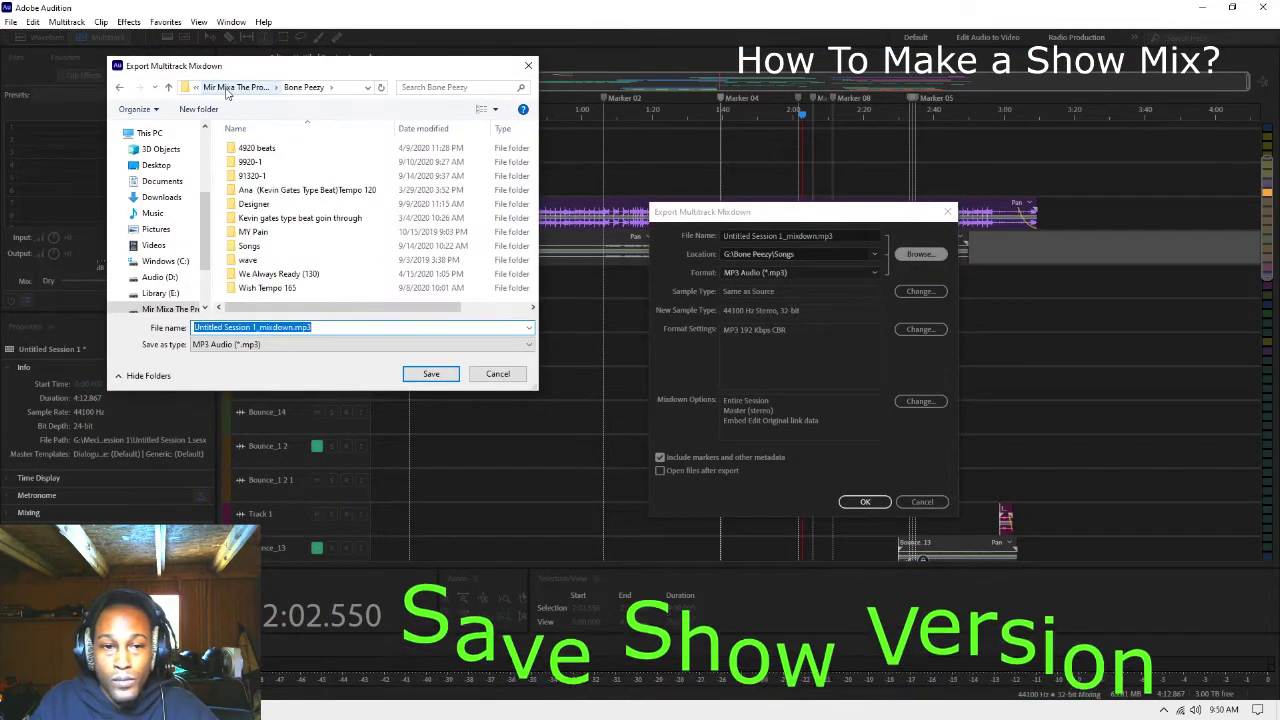
click(228, 92)
scroll(277, 204, down, 10)
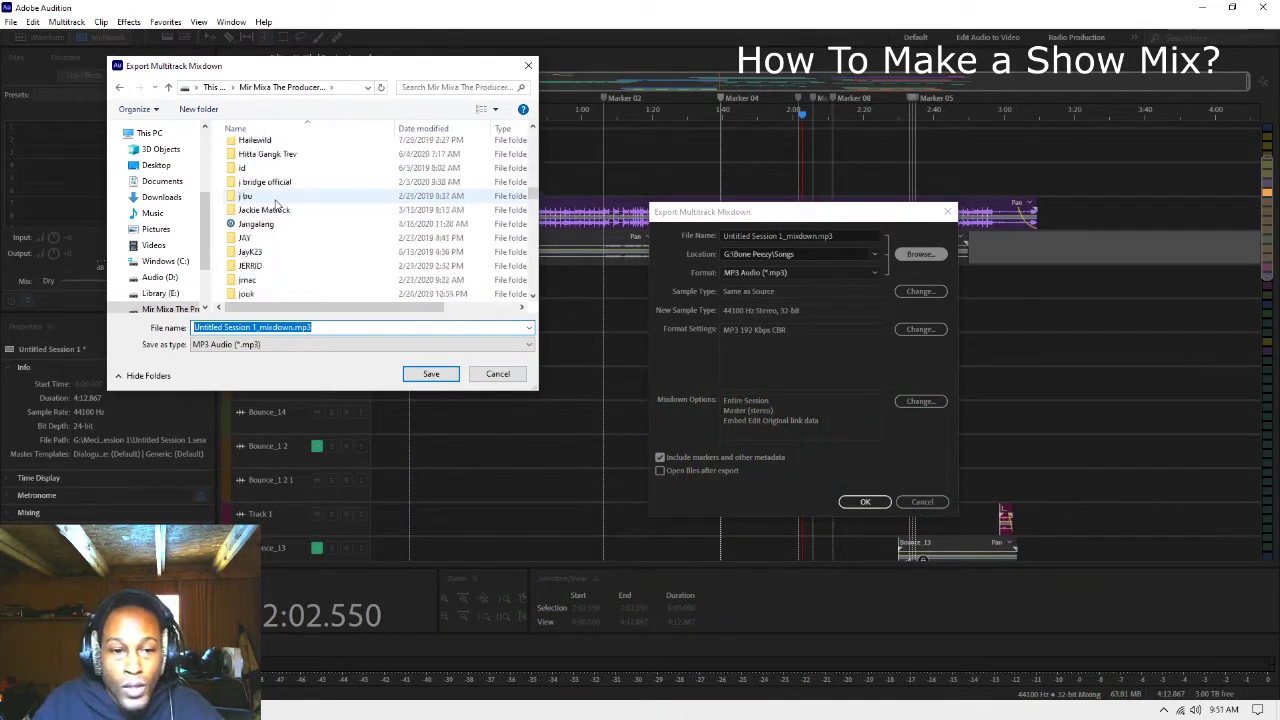
scroll(276, 204, down, 10)
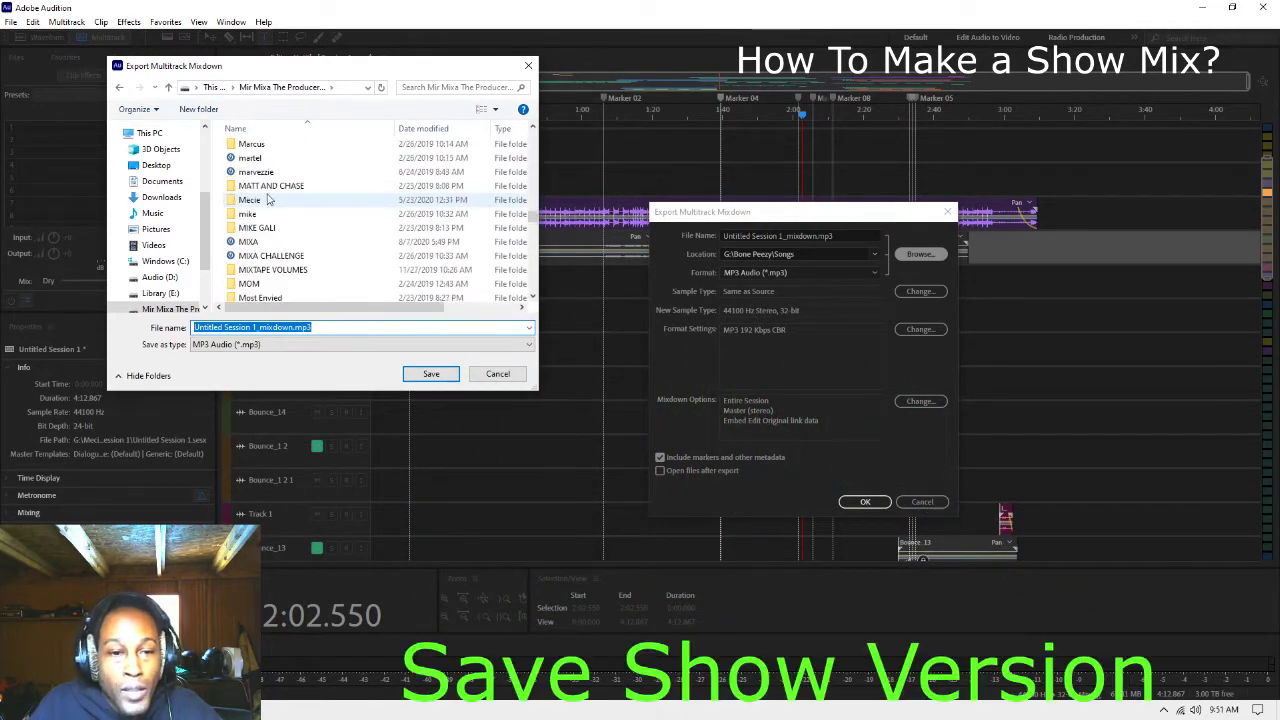
double_click(267, 199)
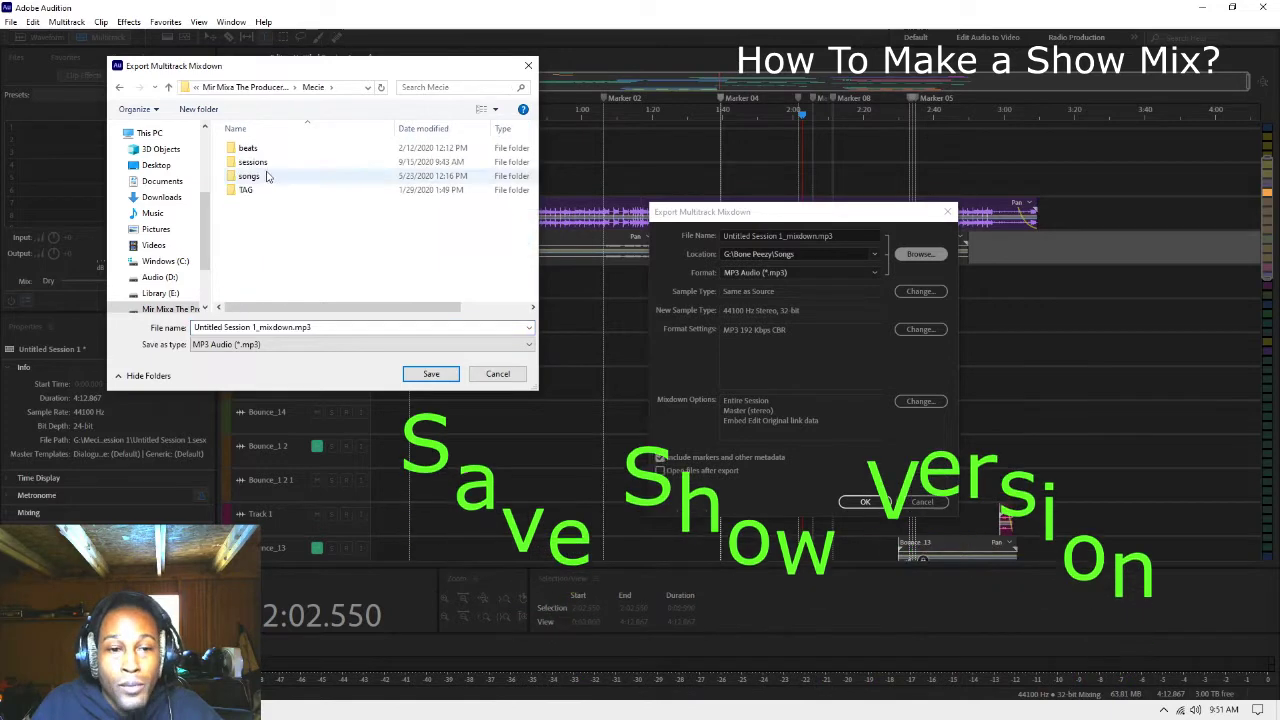
Step: Create a folder named Show Mixes inside the artist's folder and open it
click(206, 109)
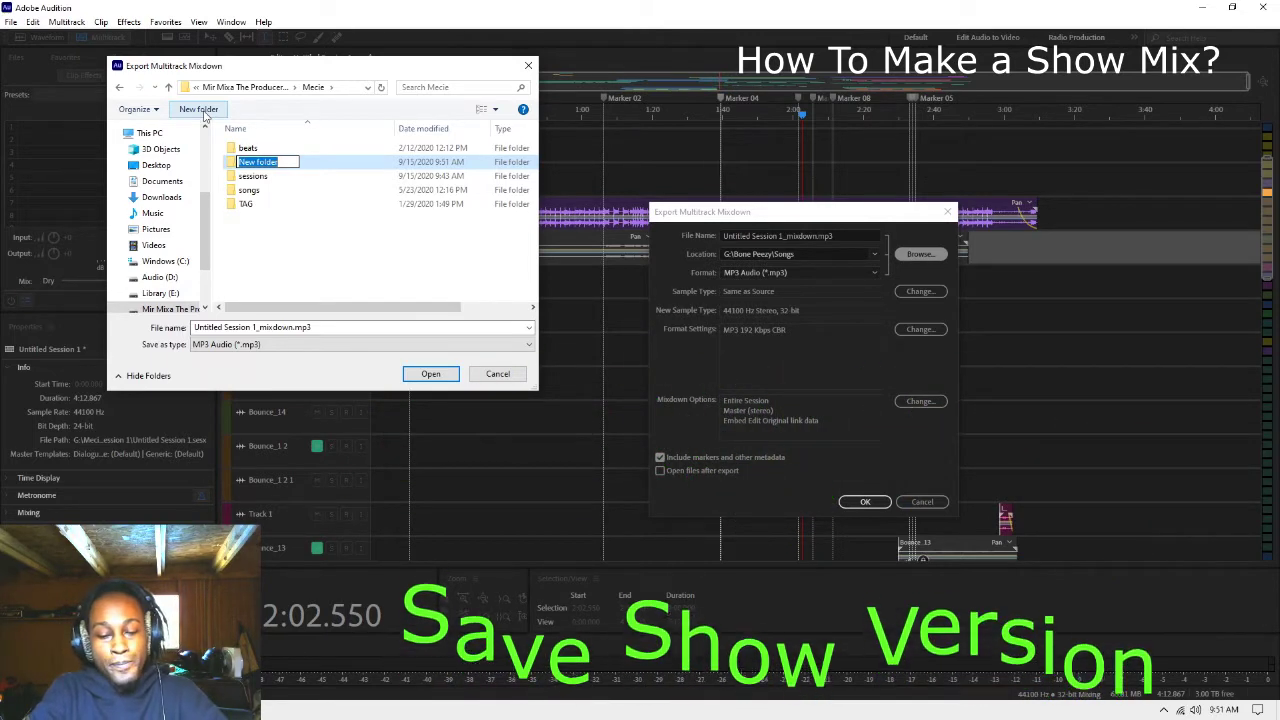
text(S)
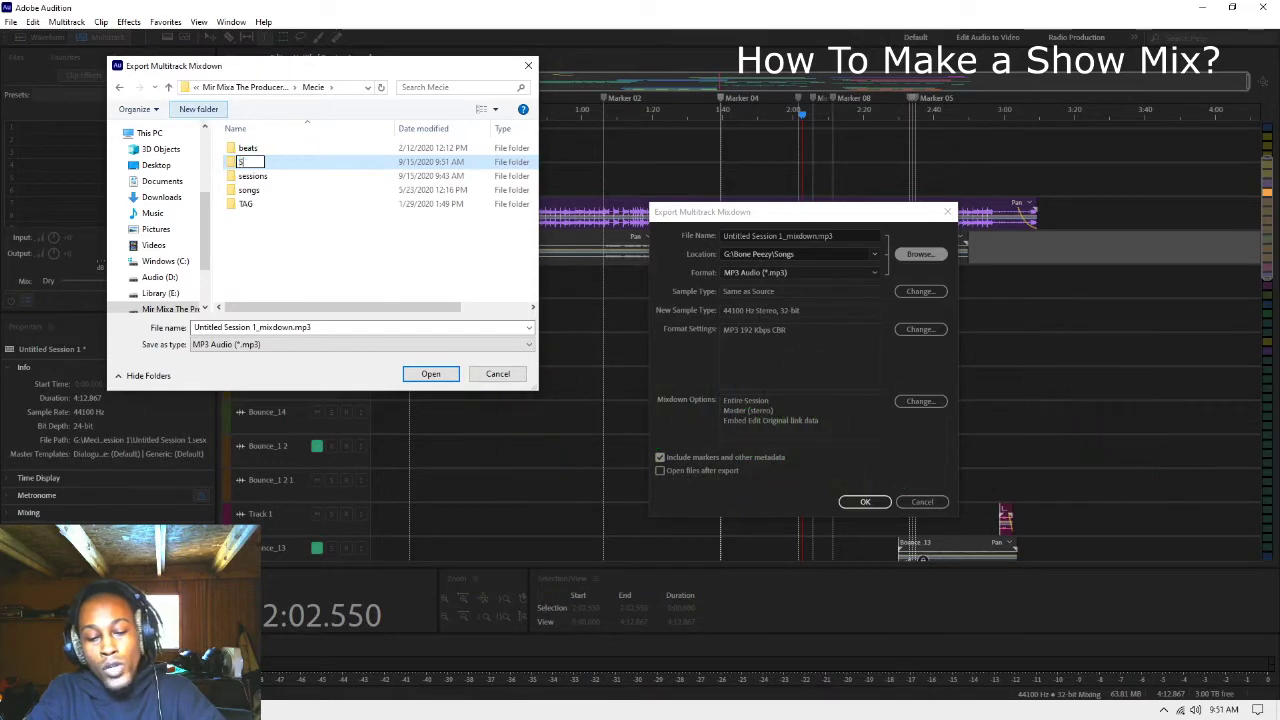
text(how Mixes)
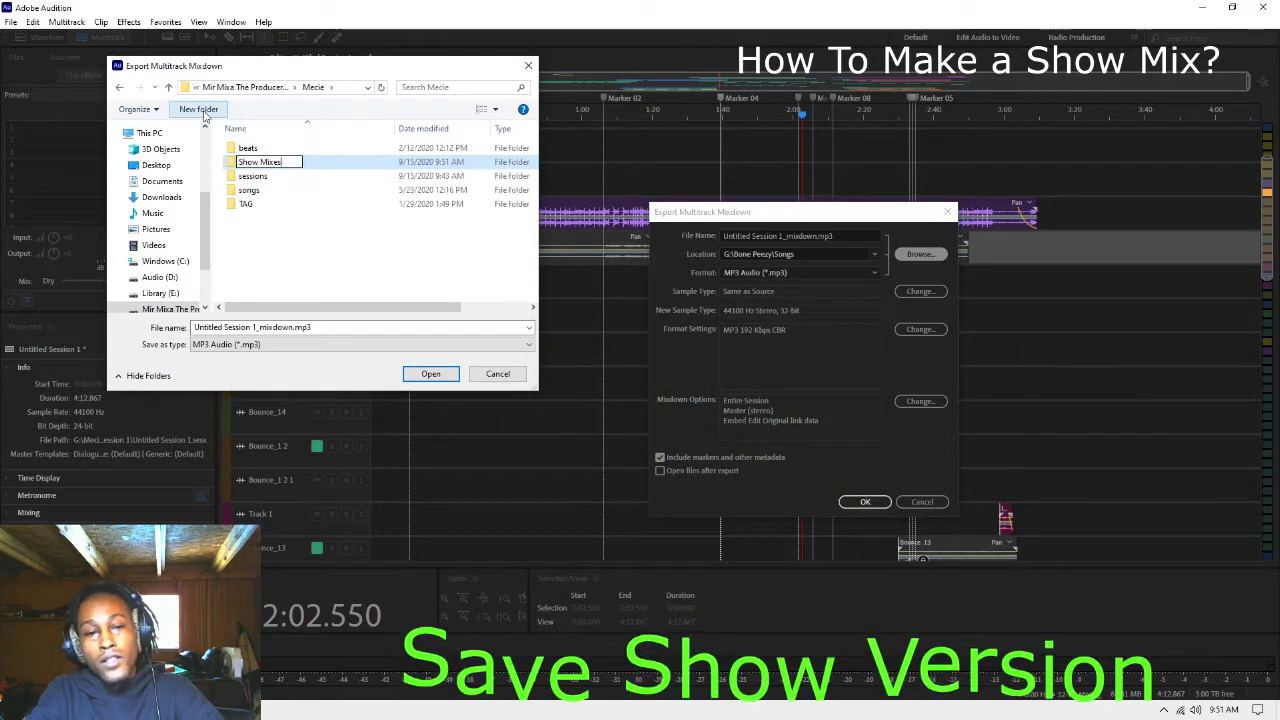
key(Return)
double_click(259, 176)
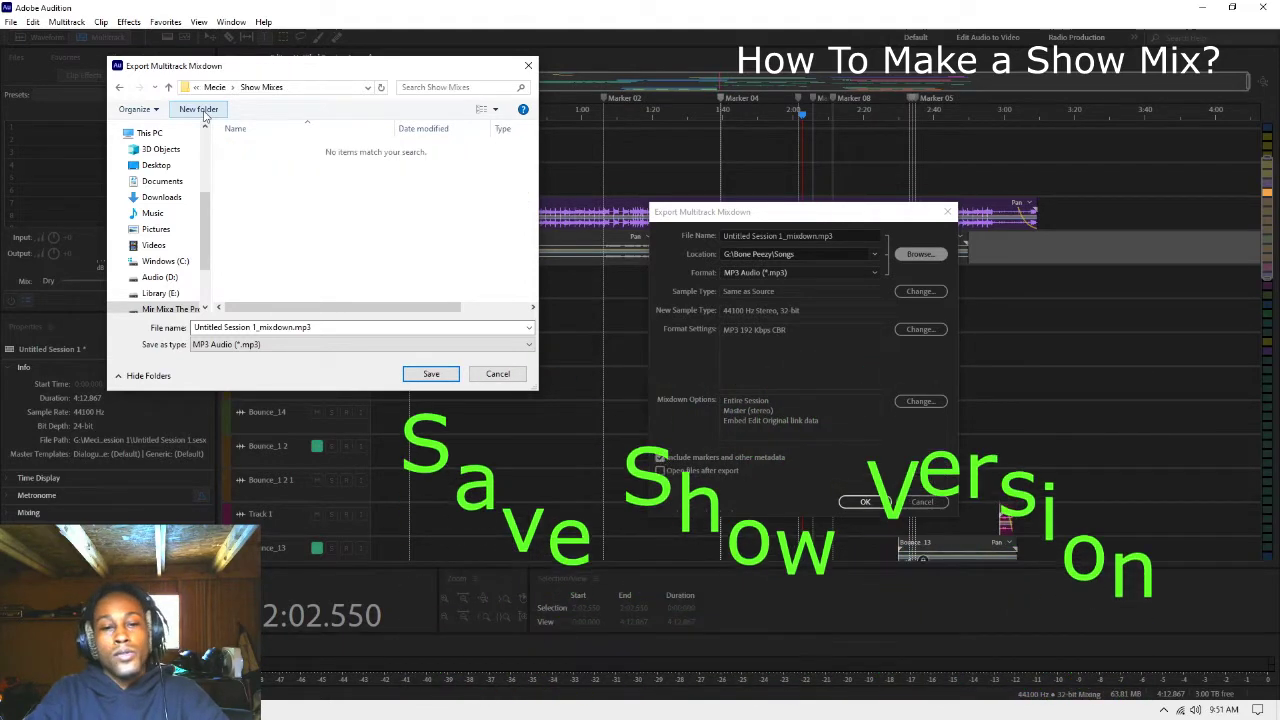
Step: Name the MP3 mixdown Loving You Performance Version and set it to save in the Show Mixes folder
click(331, 329)
text(Loving You)
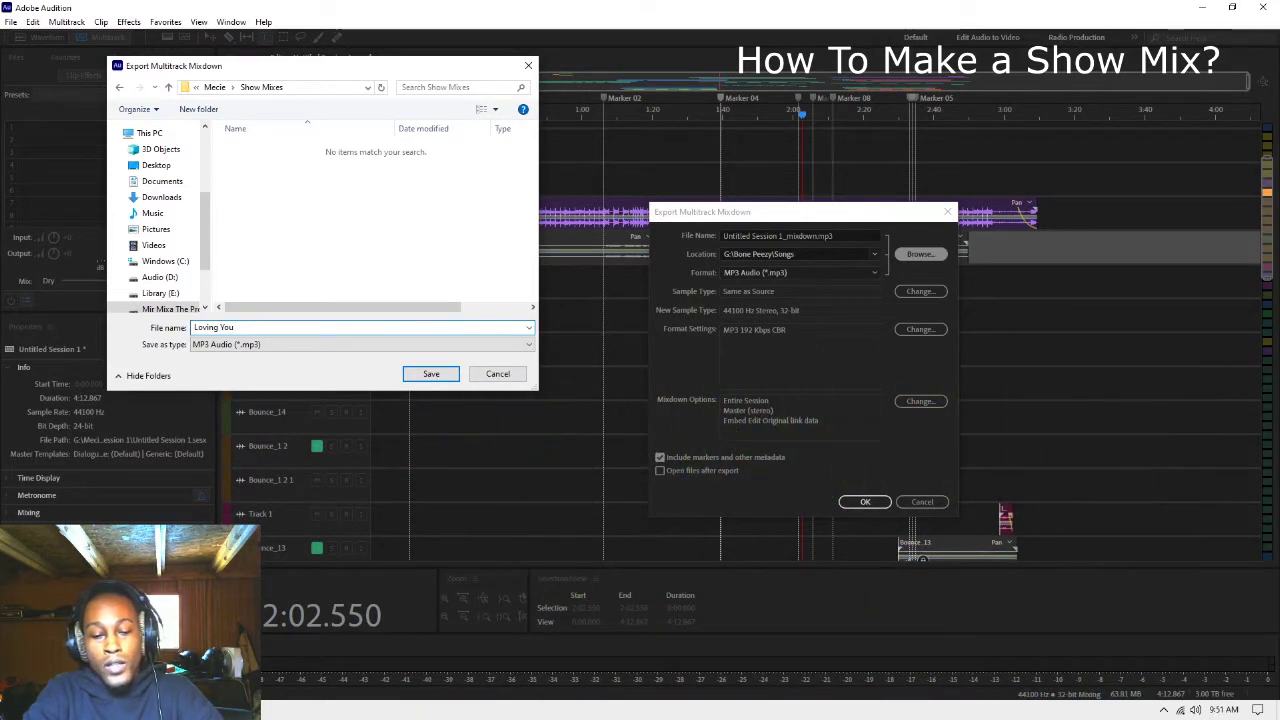
text( Performance)
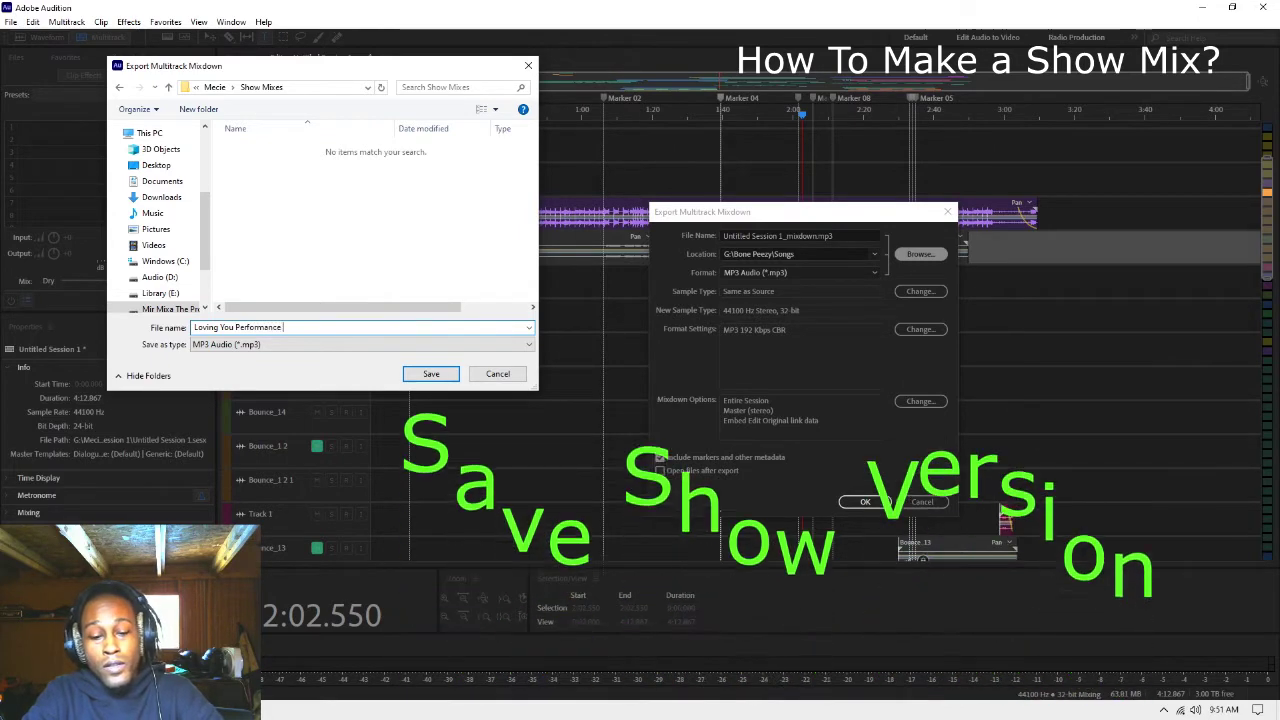
text( Version)
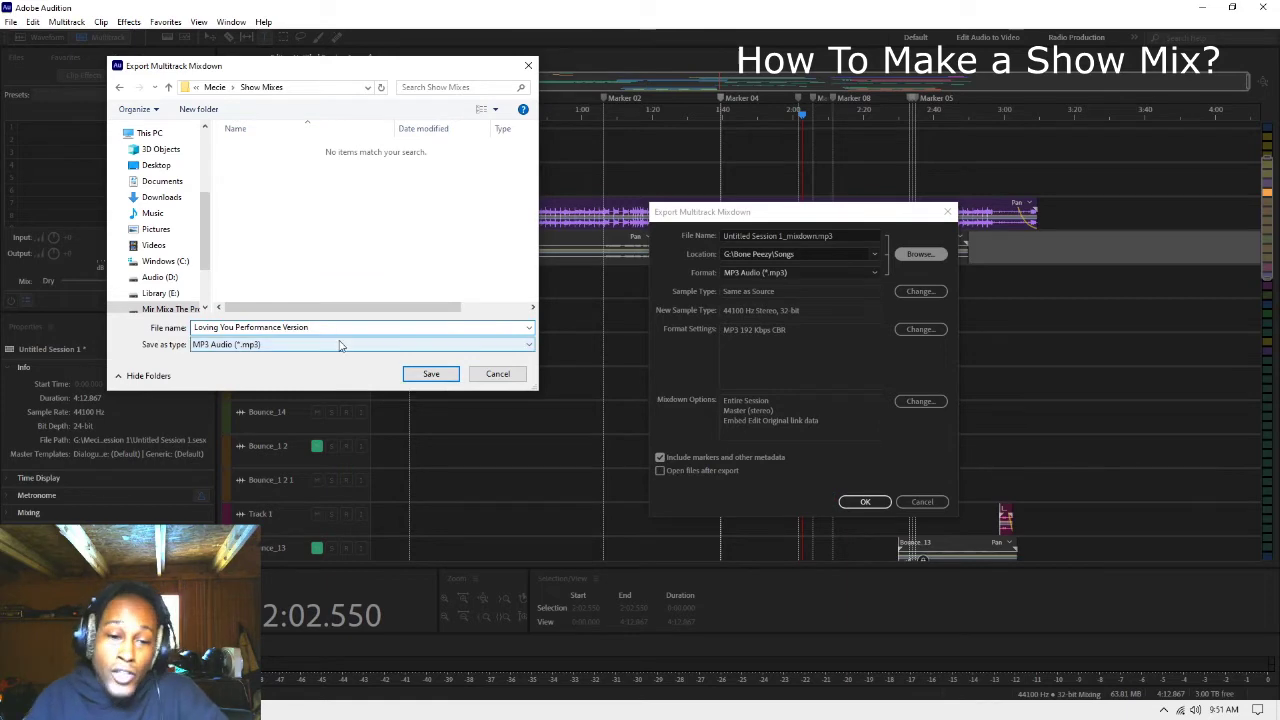
click(431, 374)
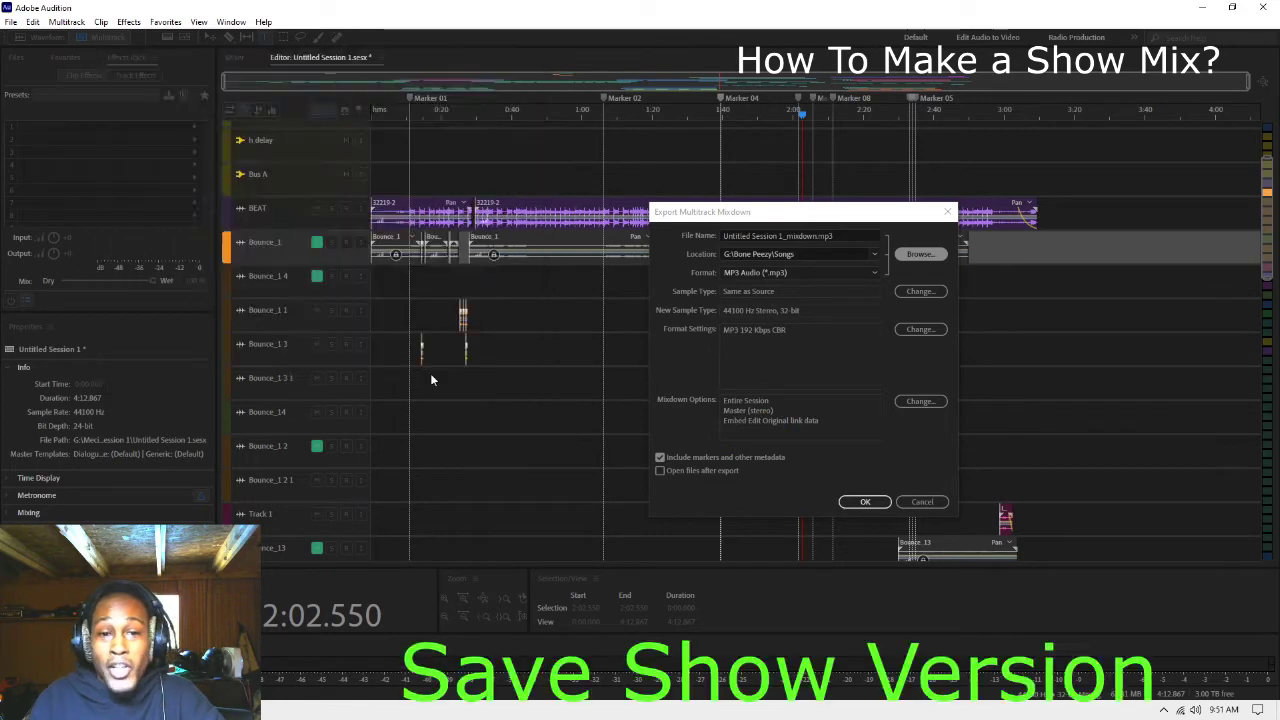
Step: Export the multitrack mixdown of the entire session as an MP3
click(865, 502)
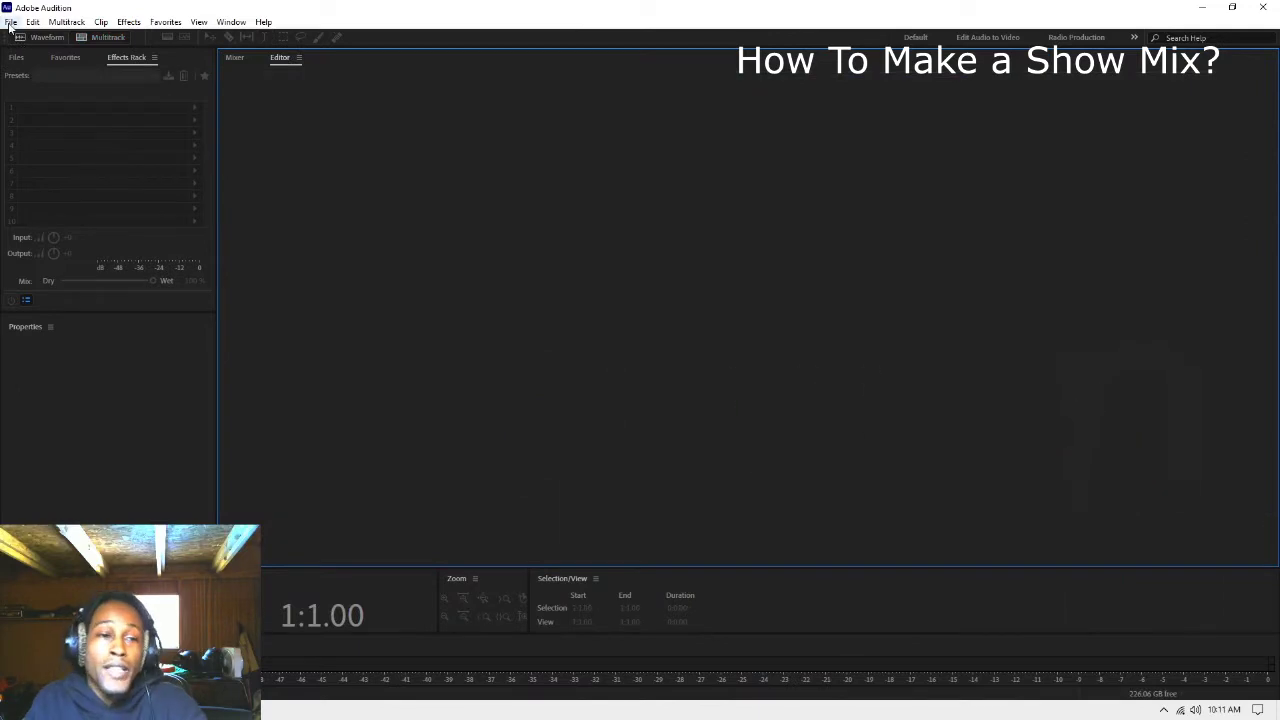
Step: Open the recently used show mix session stored in the 91520 show mix folder
click(10, 21)
mouse_move(50, 84)
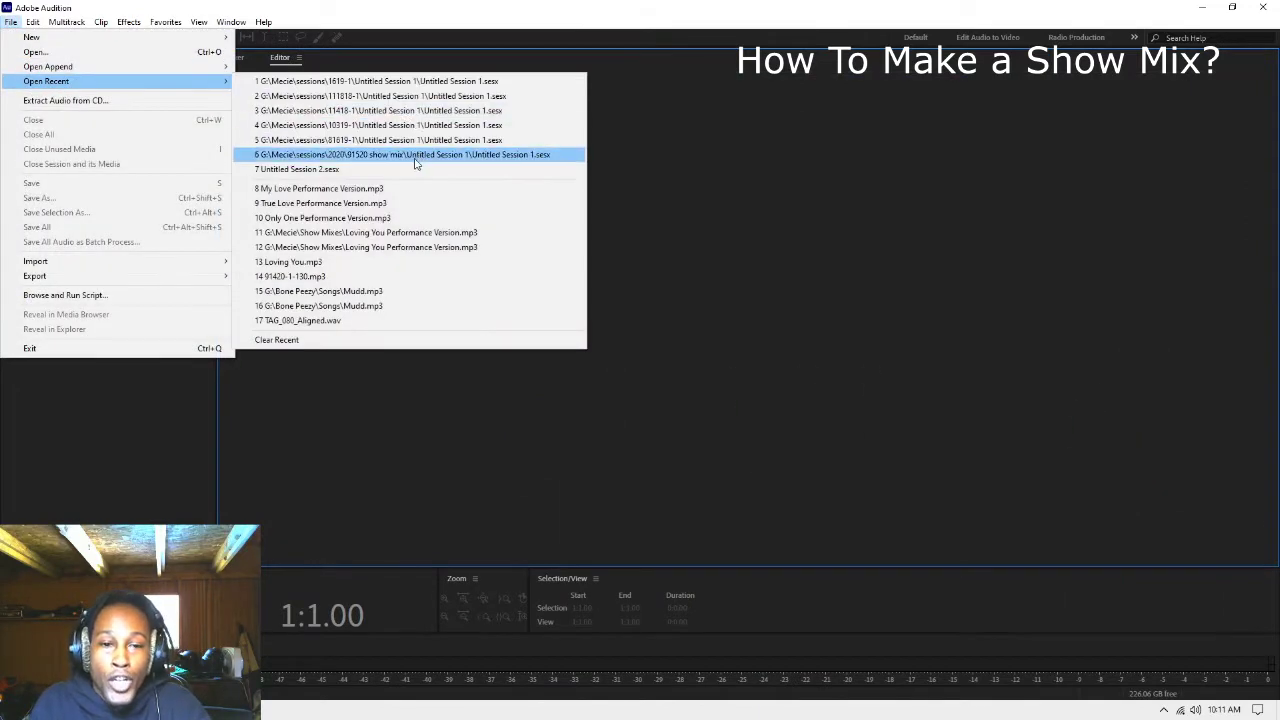
click(416, 160)
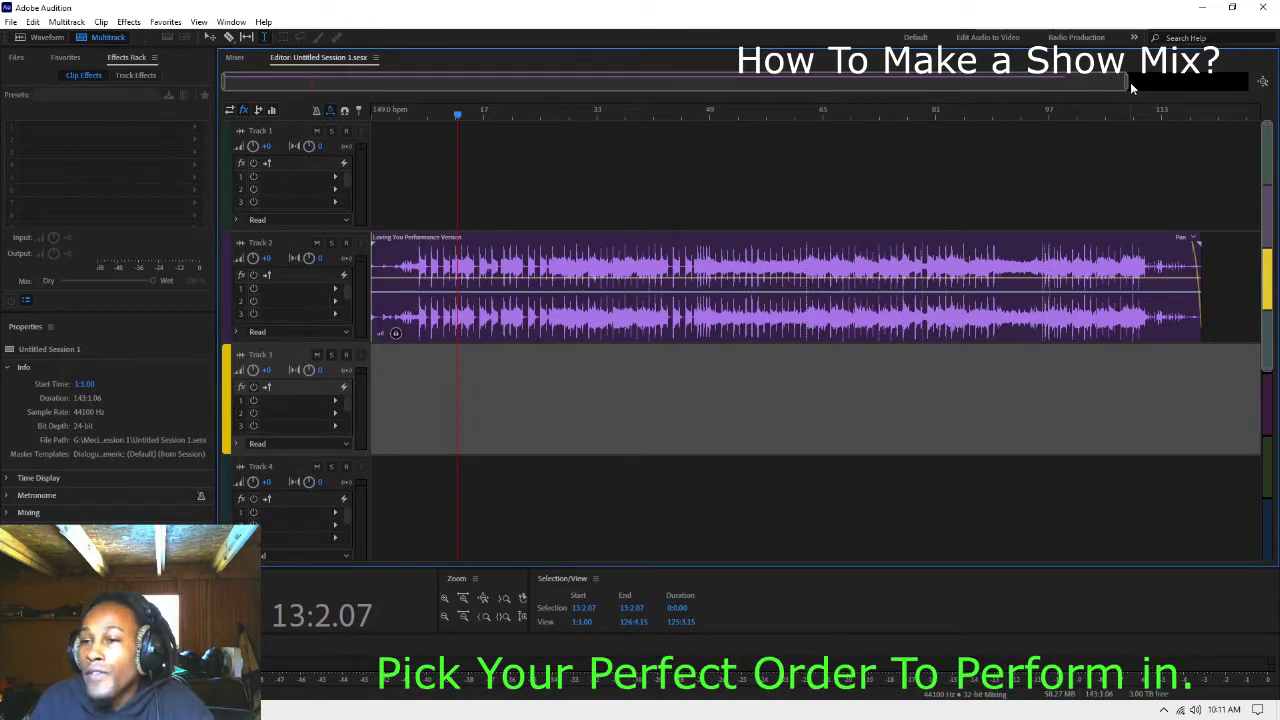
Step: Add Only One Performance Version to Track 3 and My Love Performance Version to Track 4 from the Show Mixes folder
drag(1125, 88, 1248, 84)
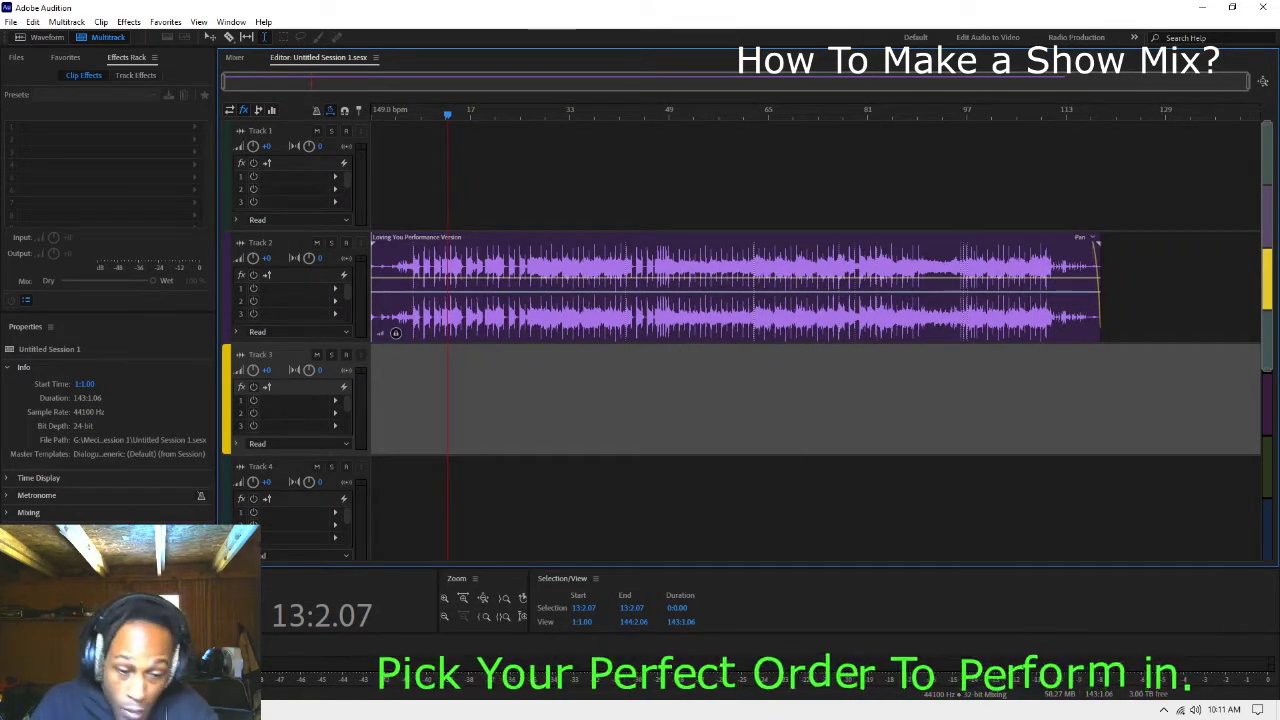
key(alt+Tab)
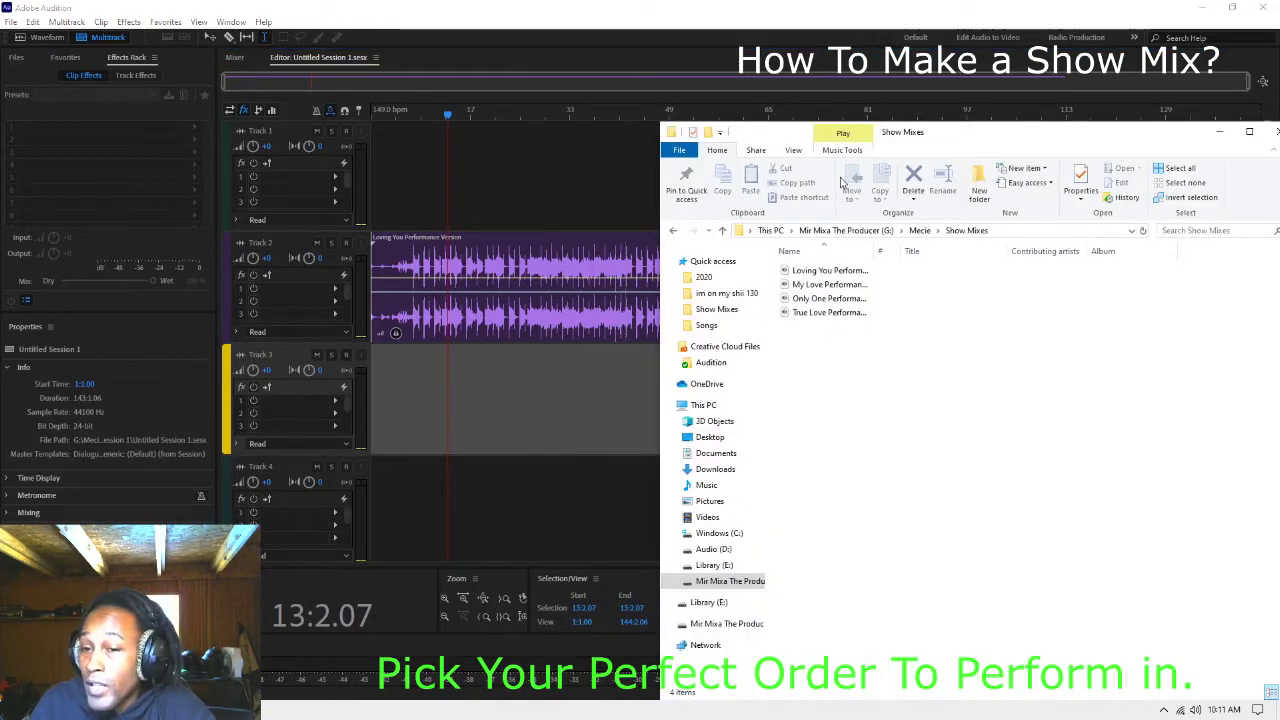
drag(1010, 145, 1279, 255)
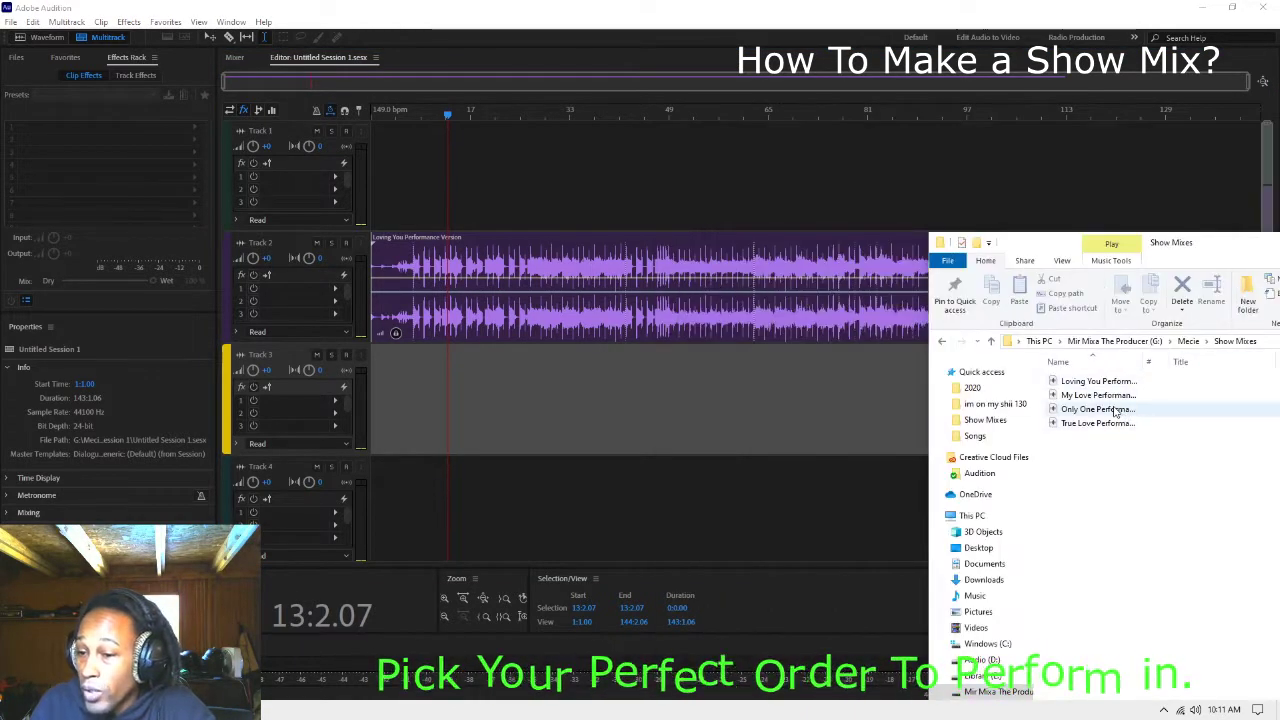
drag(1095, 409, 790, 400)
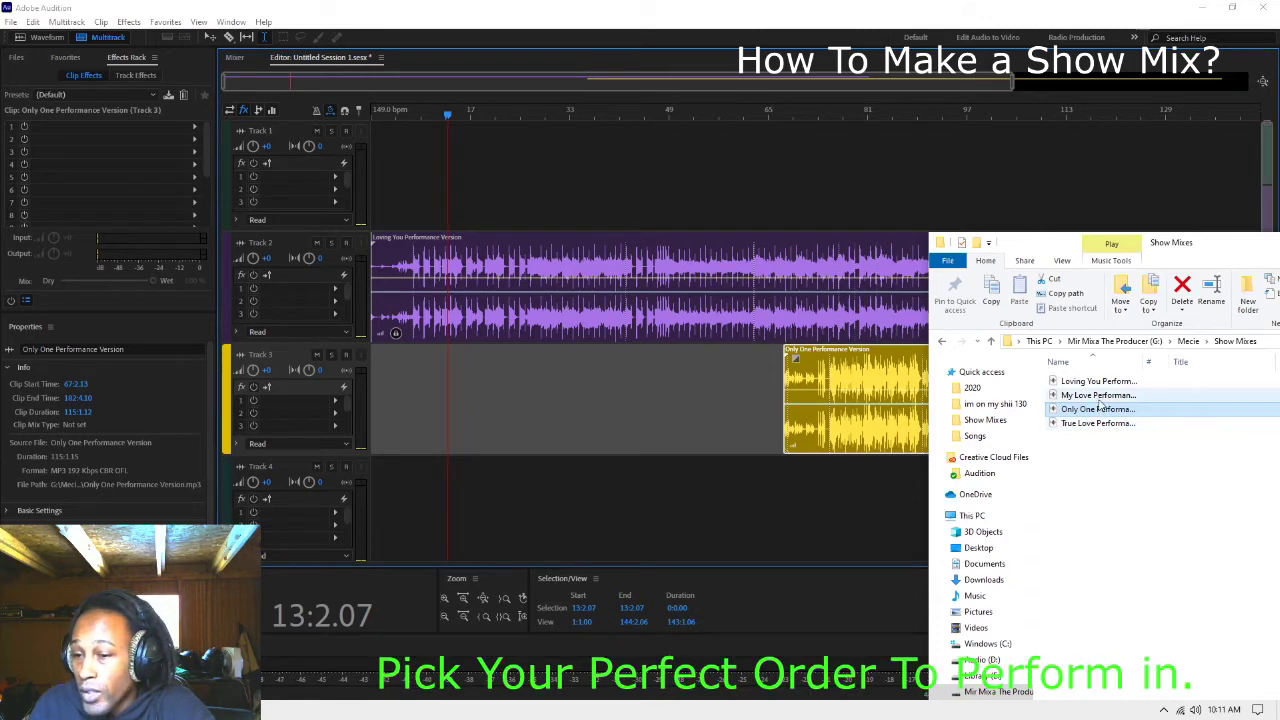
drag(1100, 400, 666, 512)
click(810, 6)
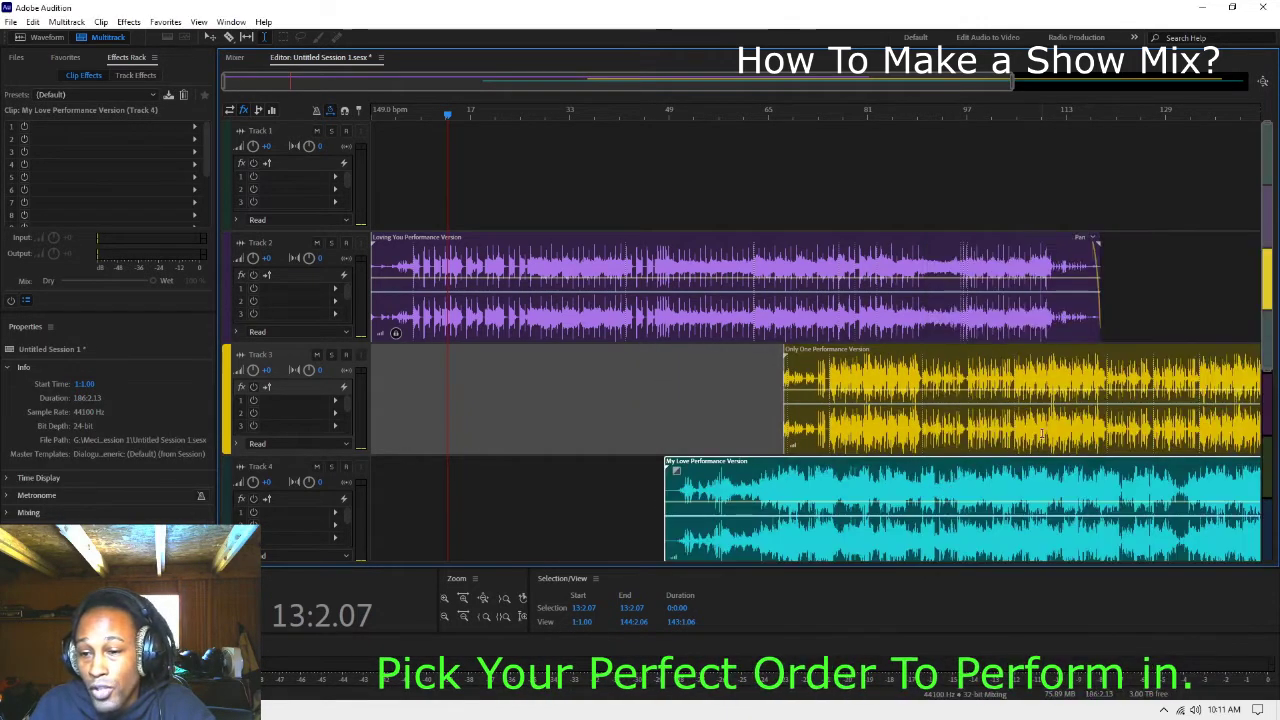
Step: Move the Only One clip to the end of Loving You, and the My Love clip to where Only One's audible audio ends
click(887, 425)
scroll(876, 466, down, 1)
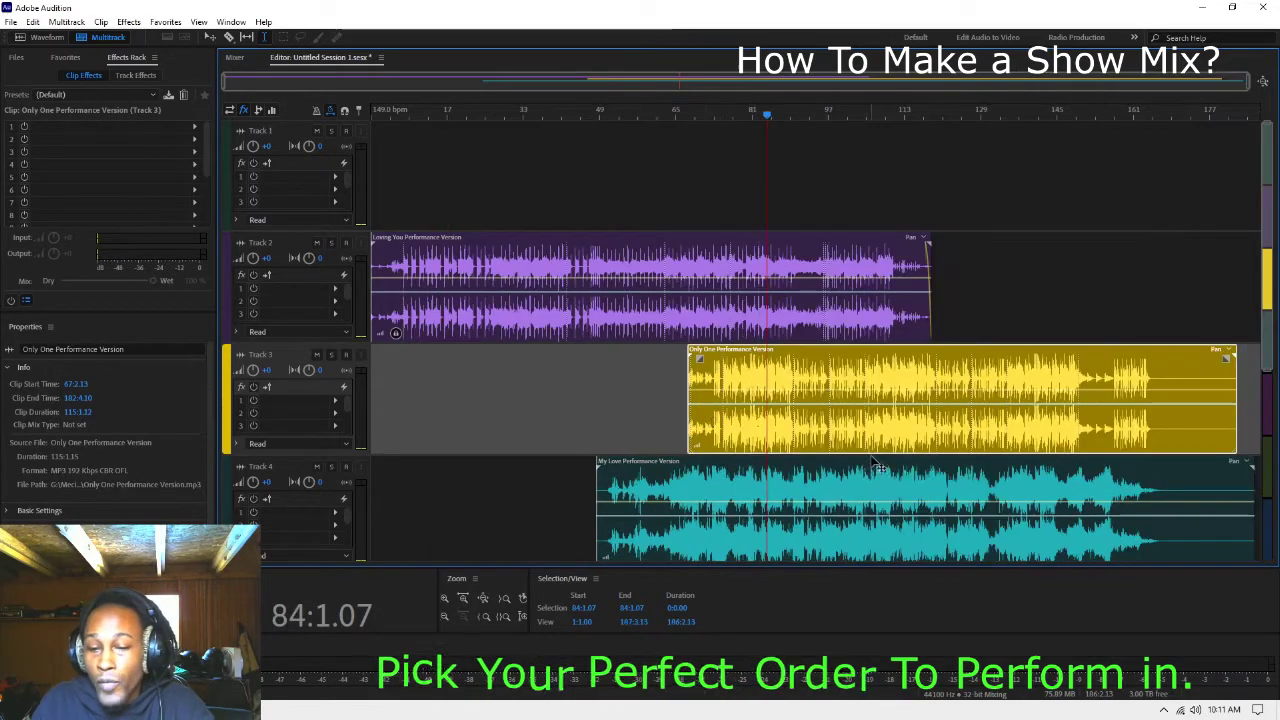
drag(812, 410, 1024, 405)
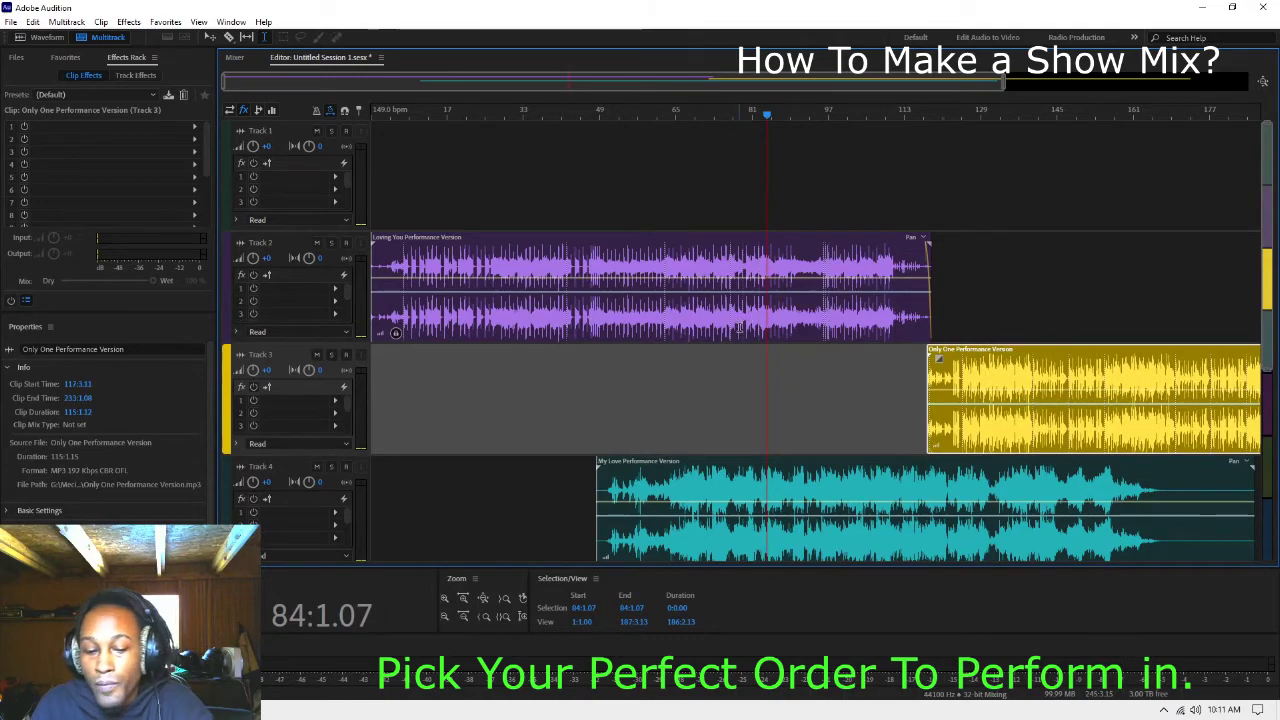
scroll(740, 326, down, 1)
drag(724, 490, 1187, 476)
click(847, 490)
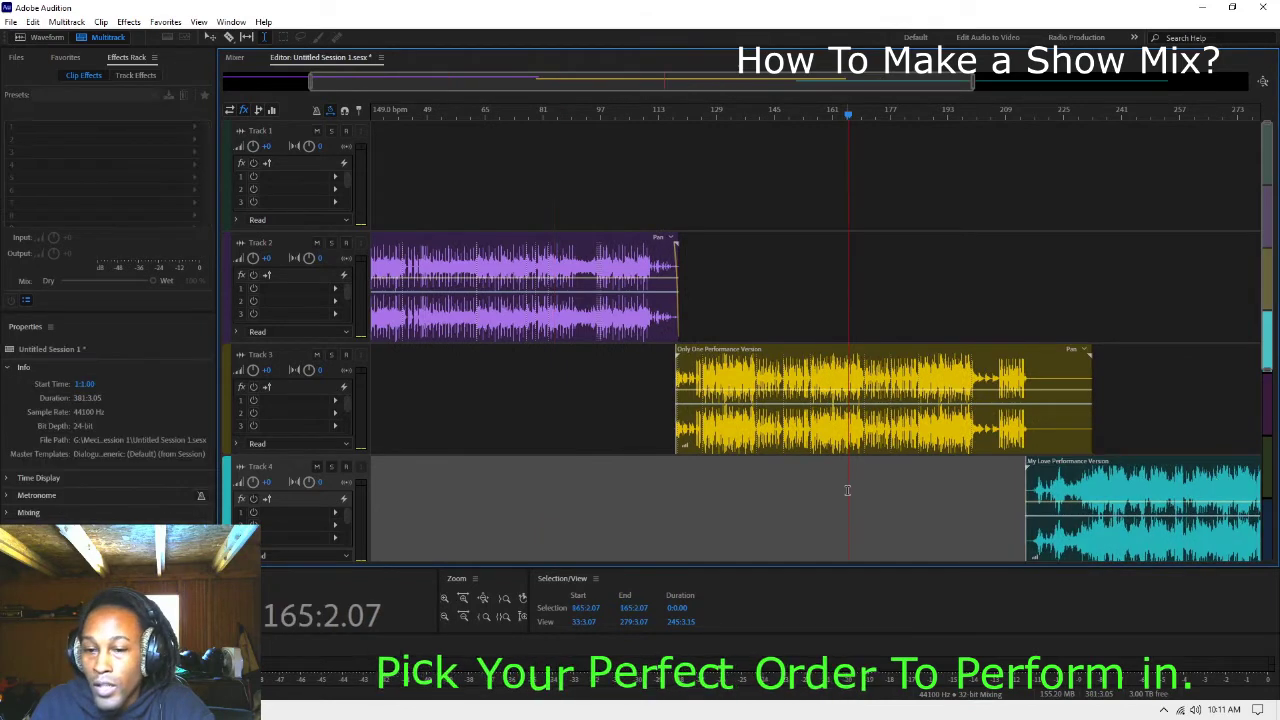
Step: Set the timeline ruler's time display to Decimal (mm:ss.ddd)
scroll(847, 490, down, 2)
scroll(328, 393, down, 5)
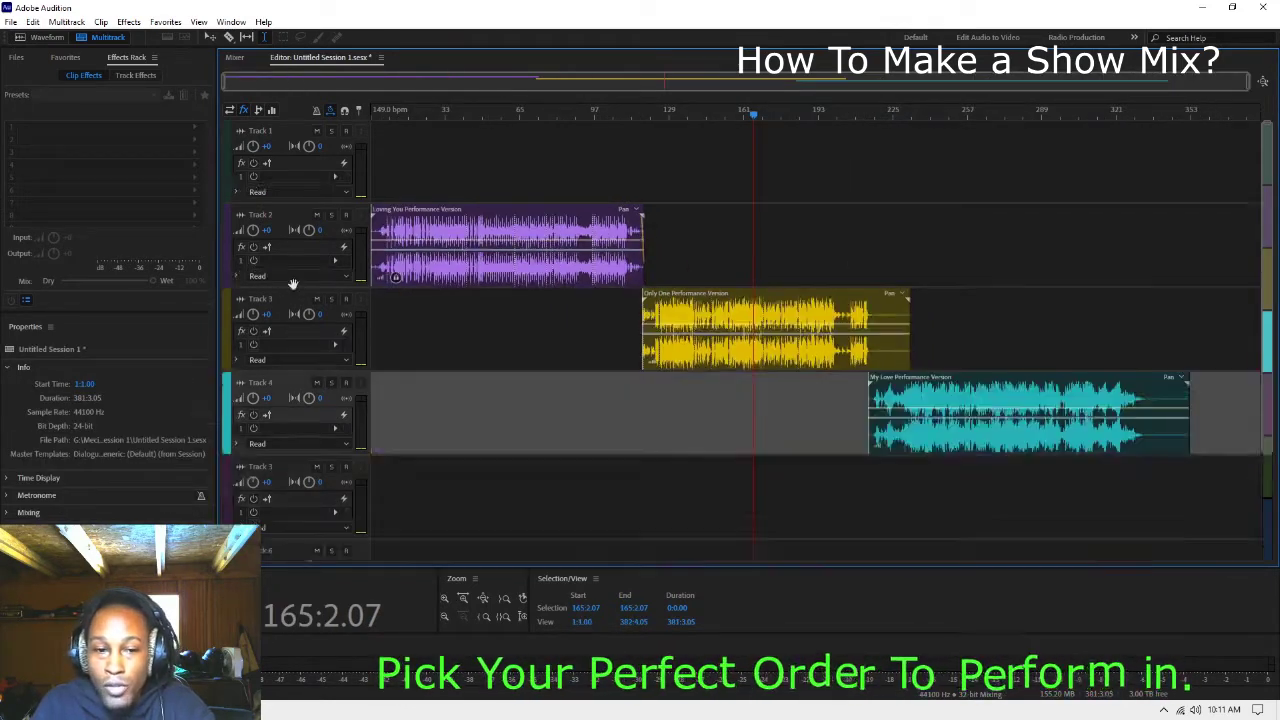
scroll(375, 196, up, 5)
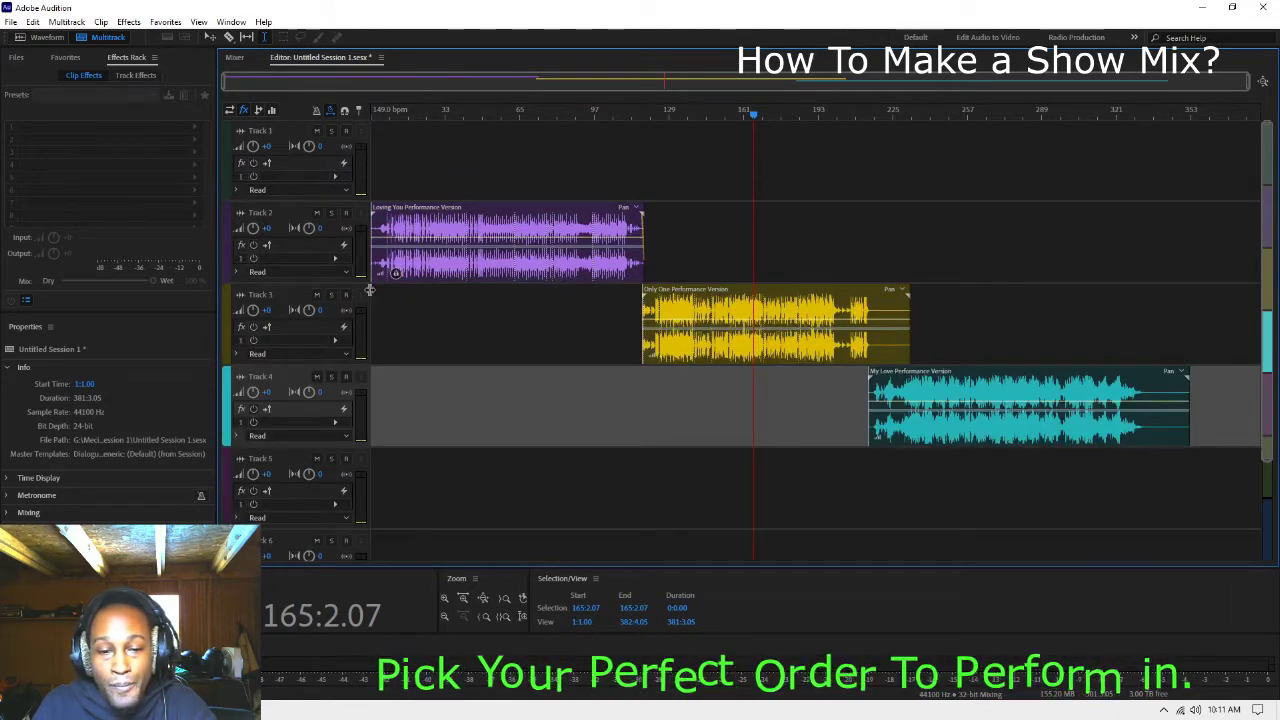
click(370, 291)
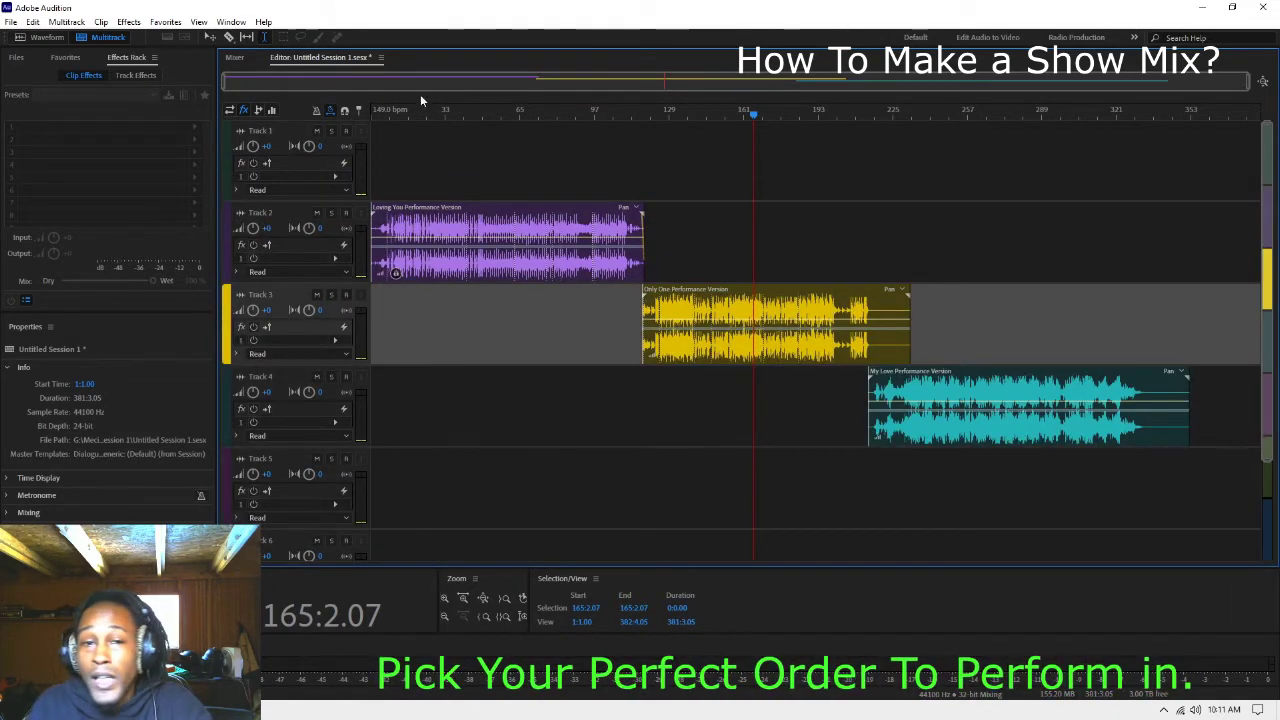
right_click(443, 111)
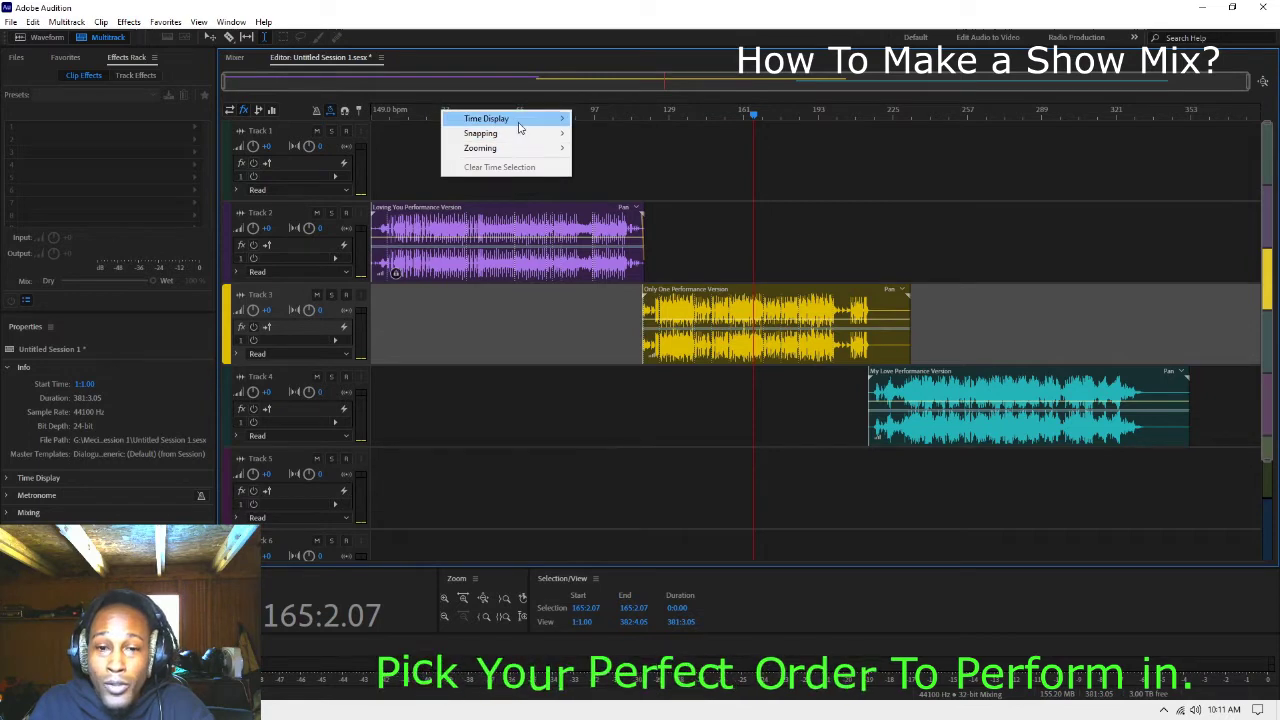
mouse_move(519, 126)
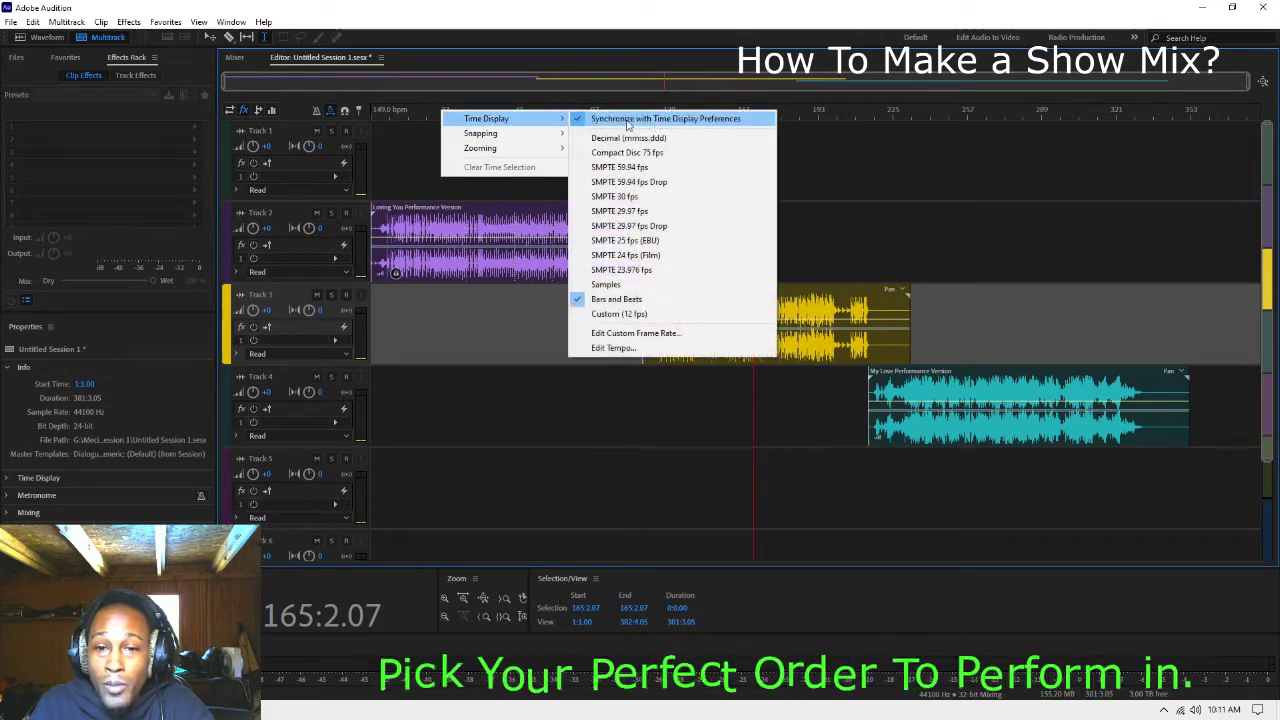
right_click(420, 116)
mouse_move(482, 126)
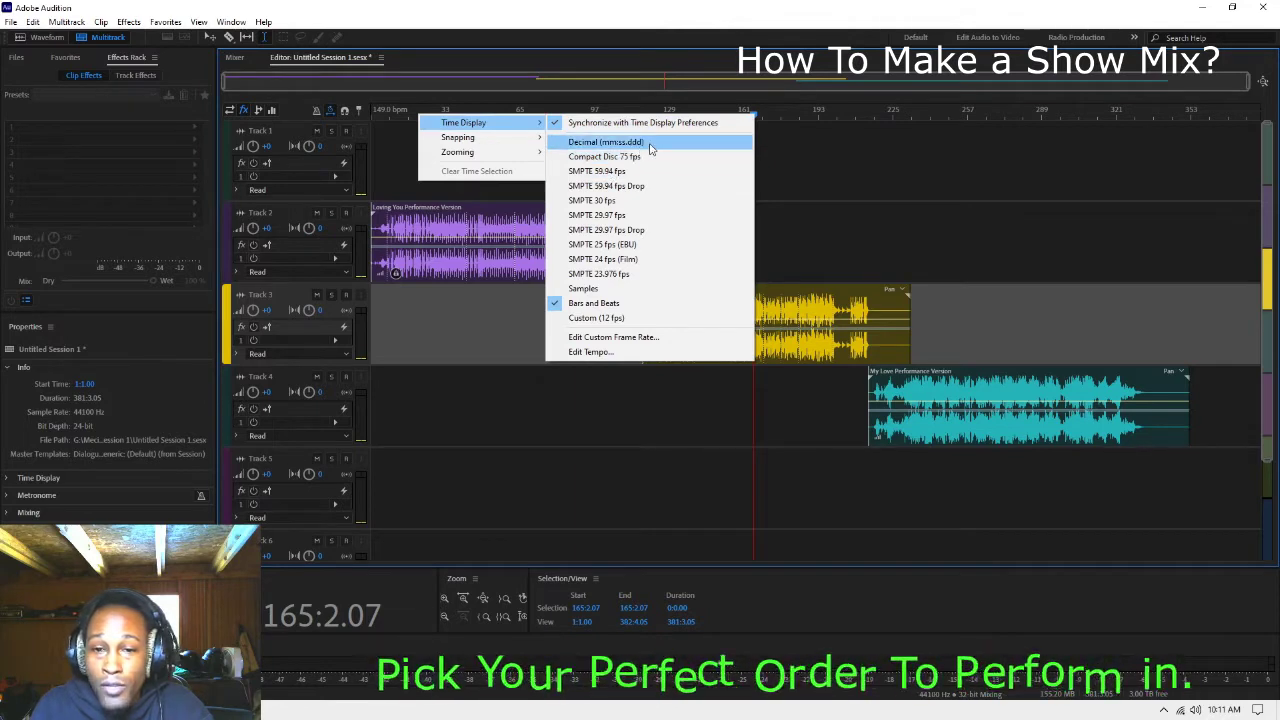
click(628, 146)
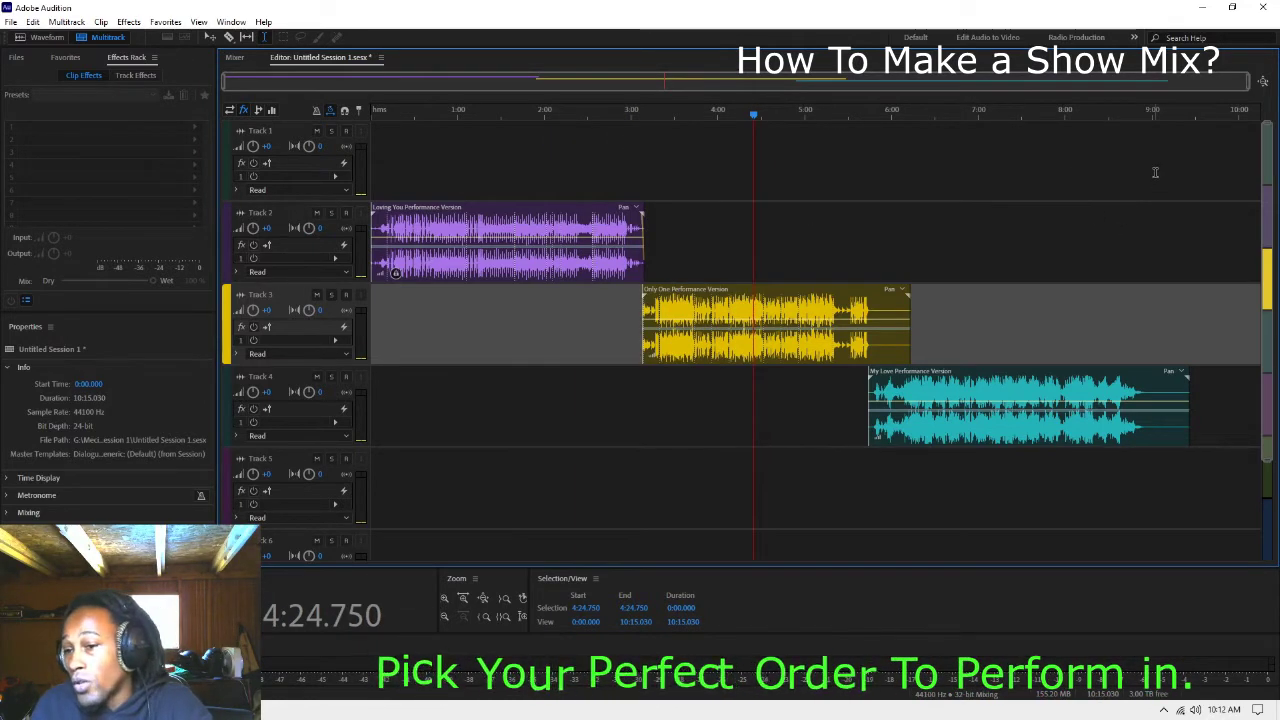
Step: Check the show mix's overall length on the timeline around the 9- and 10-minute marks
click(1152, 125)
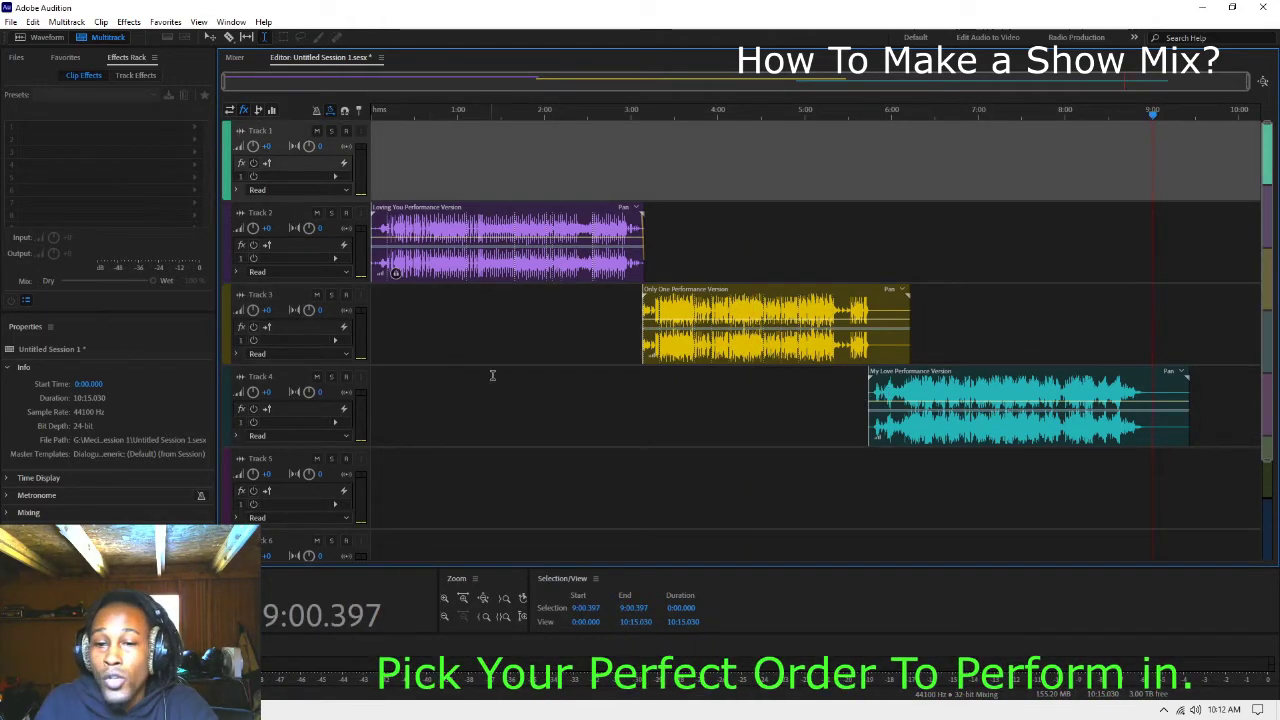
click(1237, 134)
drag(1240, 138, 1155, 177)
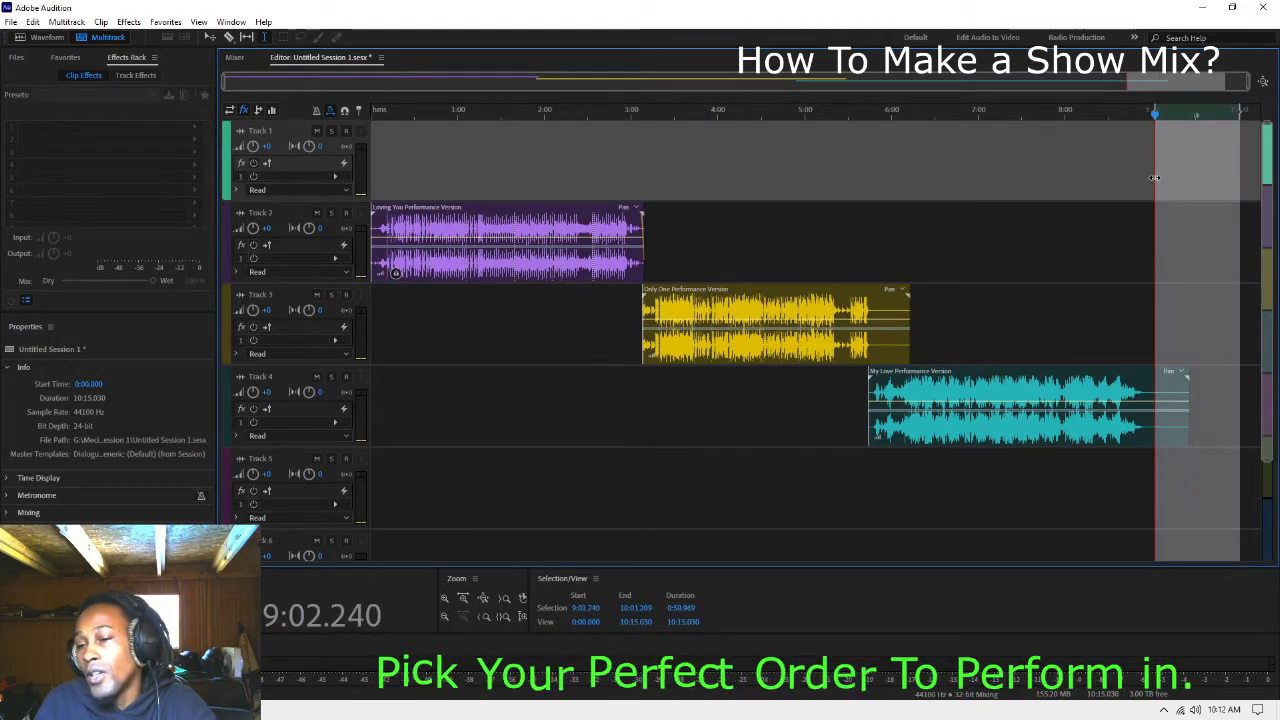
click(1124, 177)
click(418, 355)
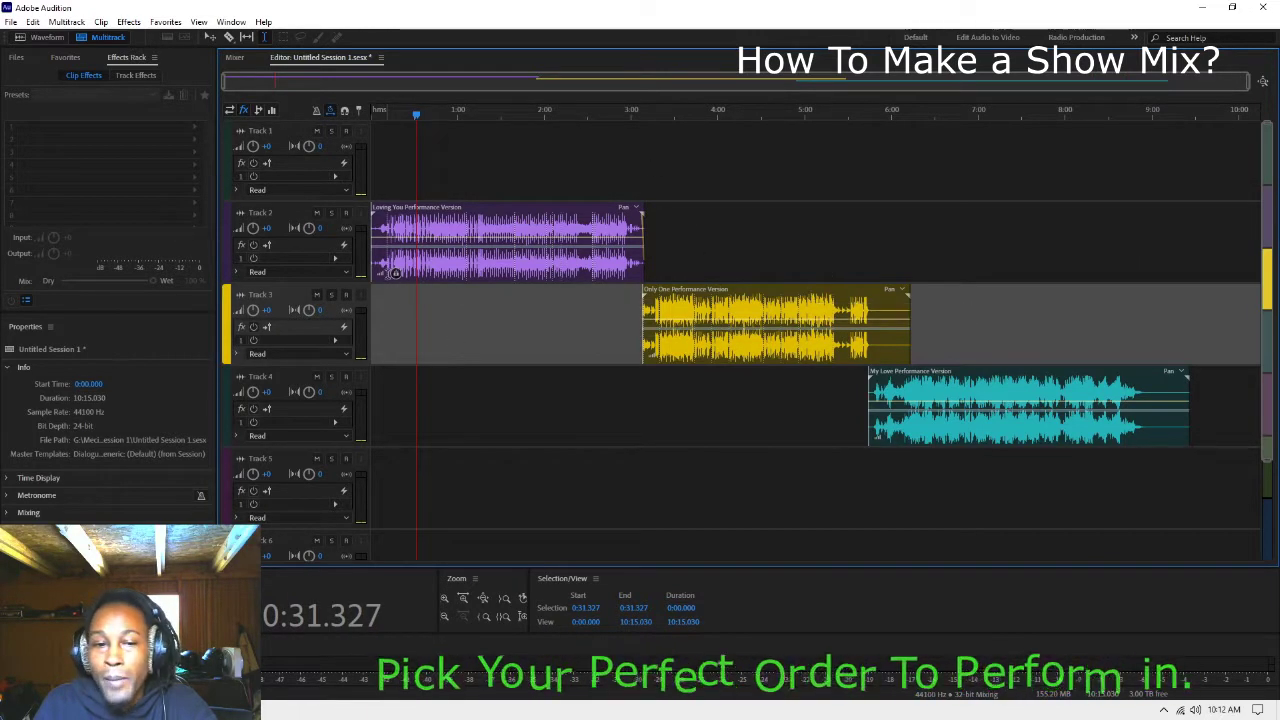
scroll(560, 360, down, 1)
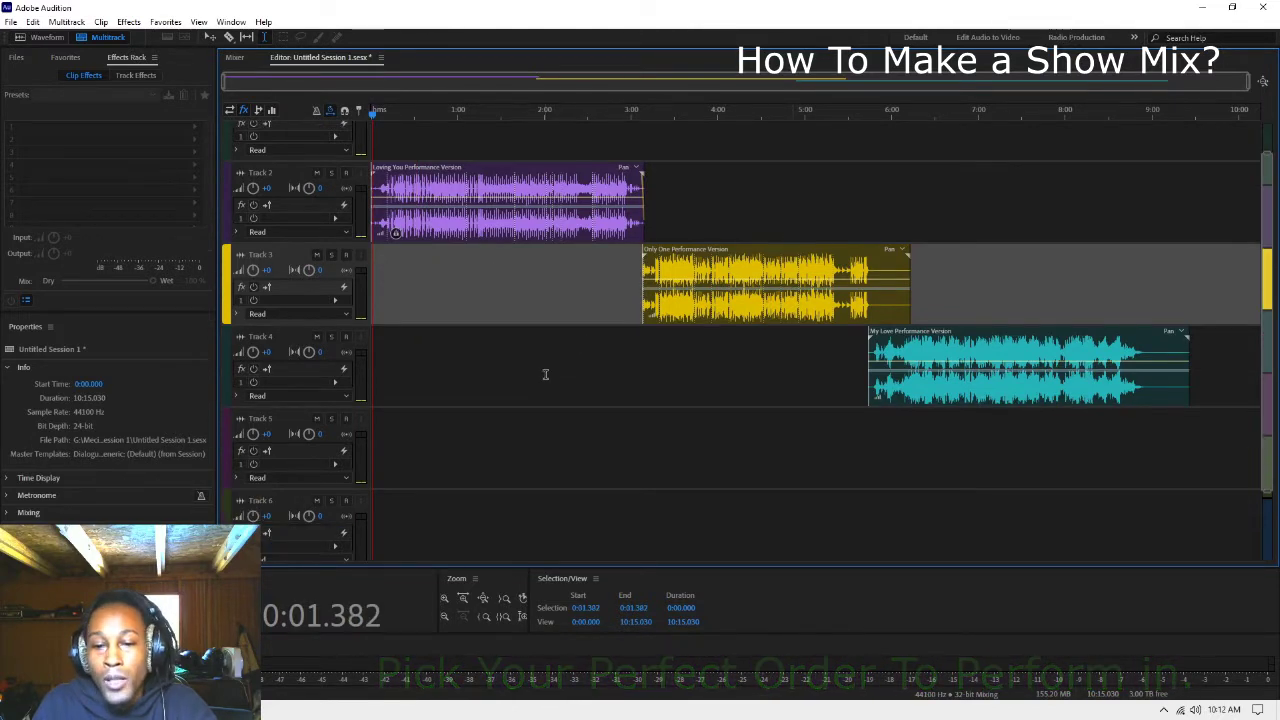
Step: Select Track 5, switch to File Explorer and open the NEW PACK folder on the producer's G: drive
click(581, 432)
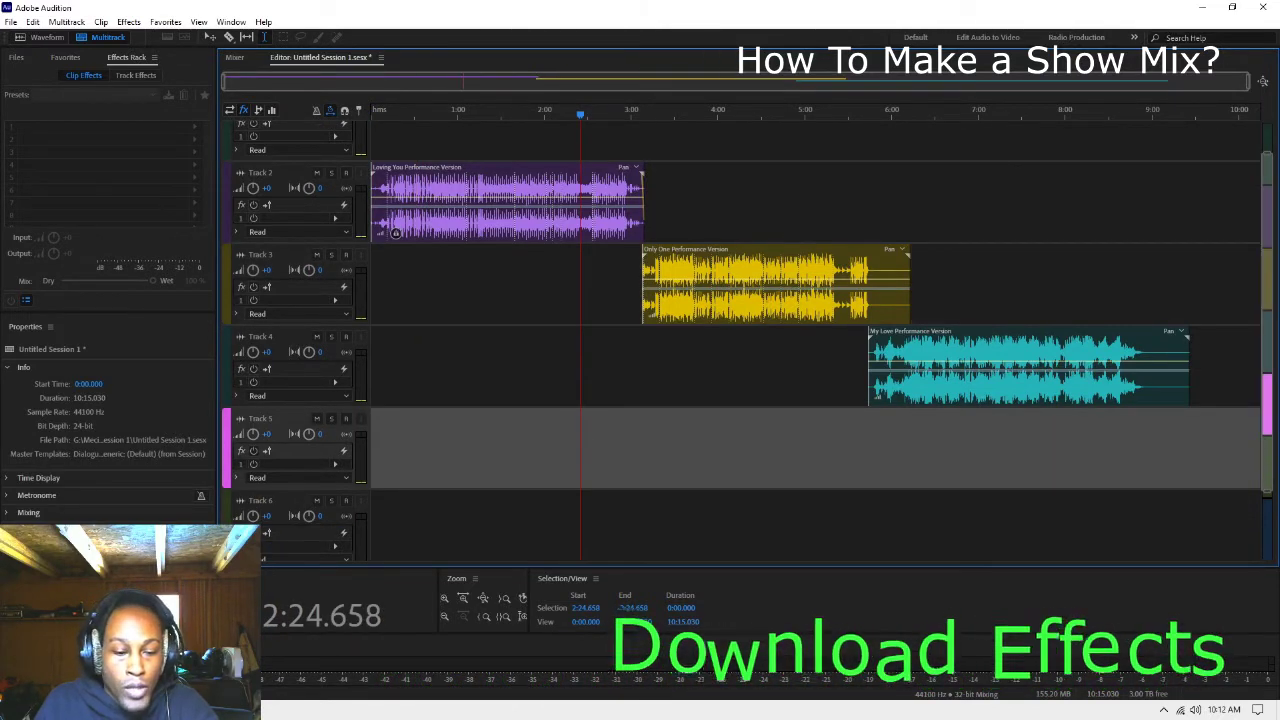
key(alt+Tab)
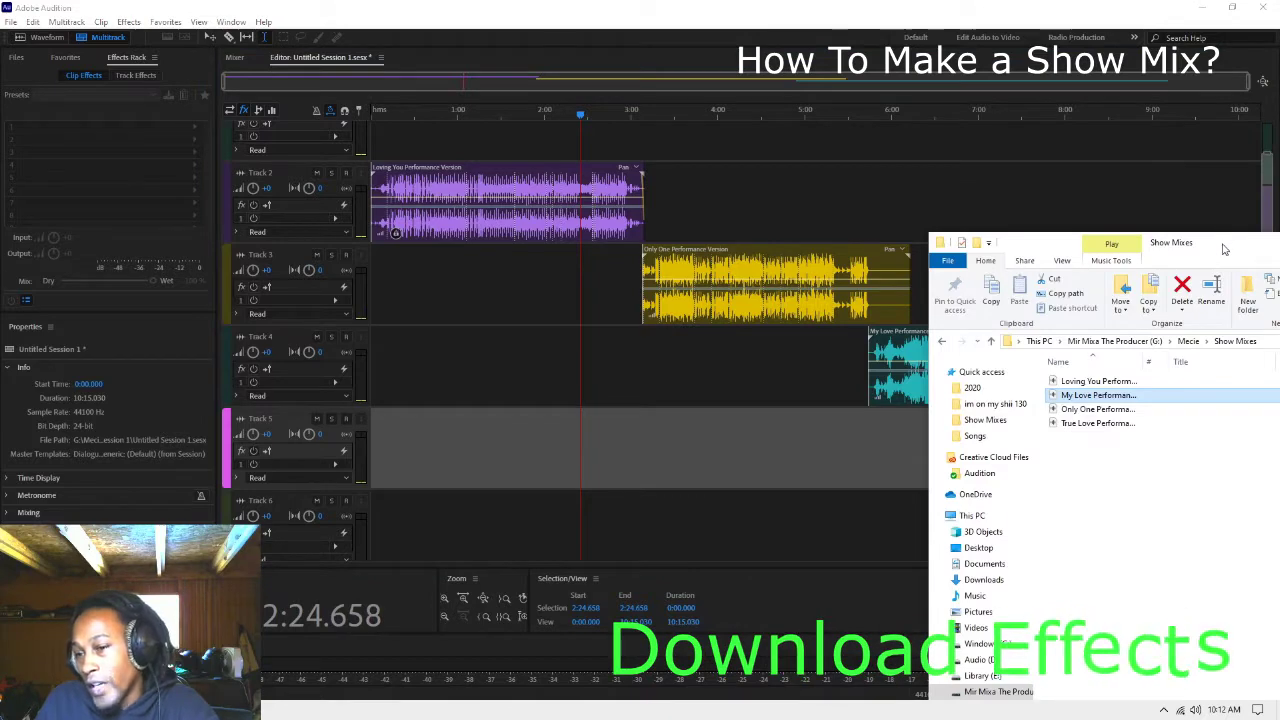
drag(1222, 248, 491, 127)
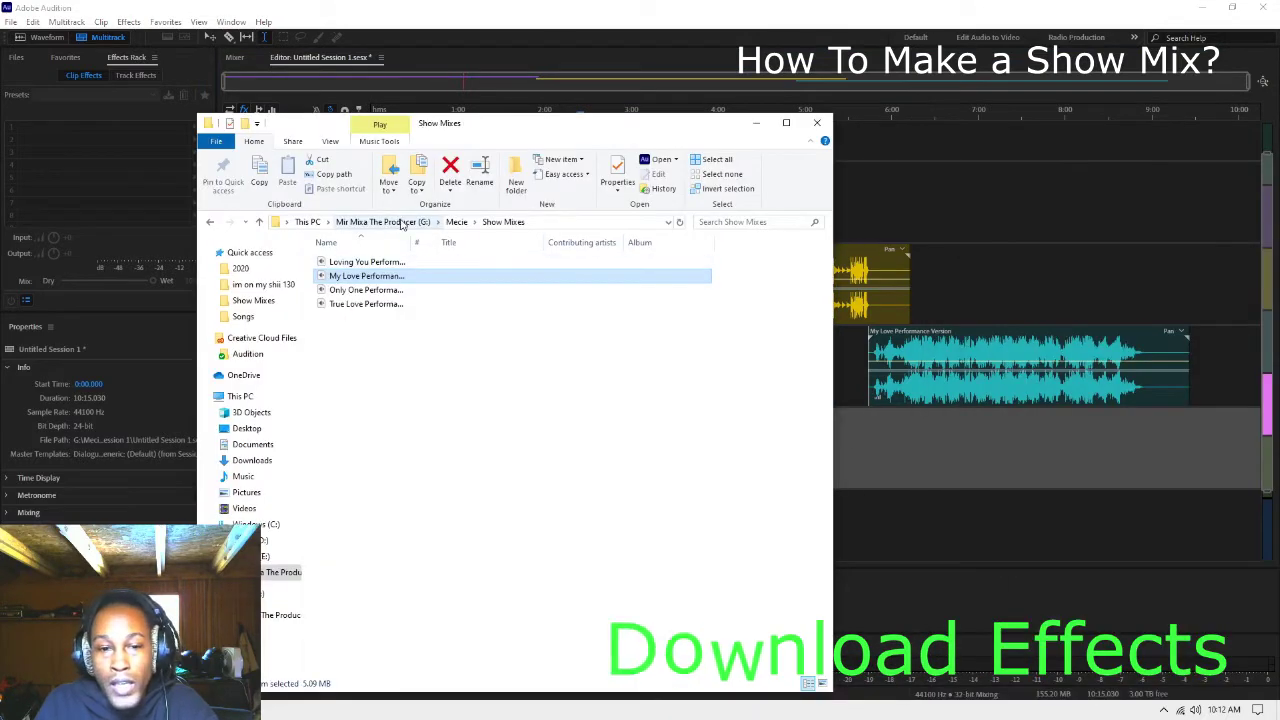
click(402, 224)
scroll(470, 560, down, 10)
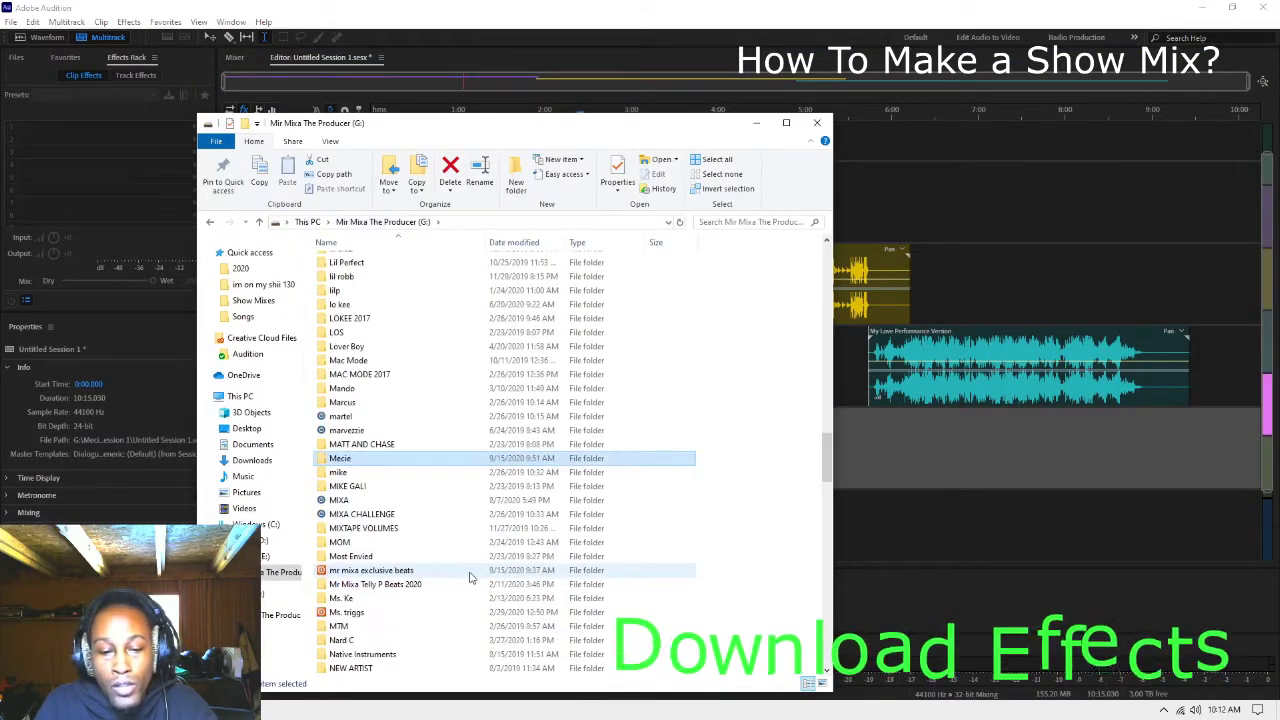
scroll(470, 577, down, 3)
scroll(378, 543, down, 1)
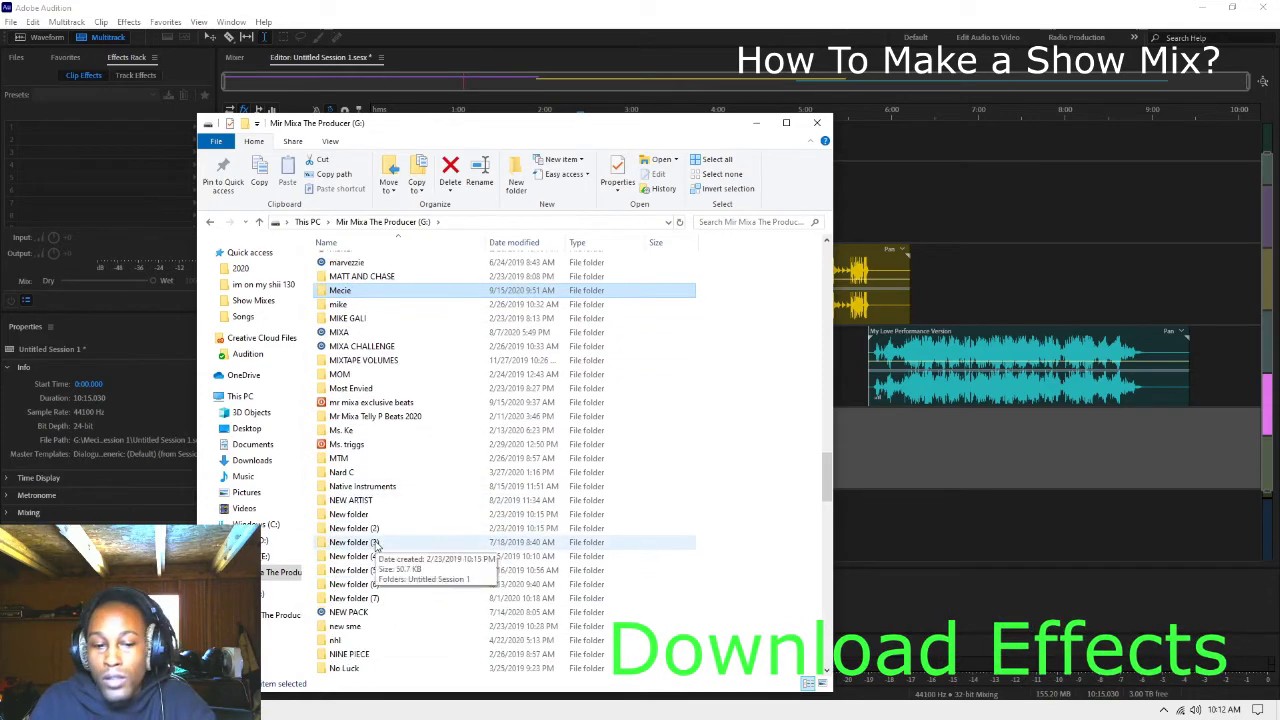
double_click(350, 612)
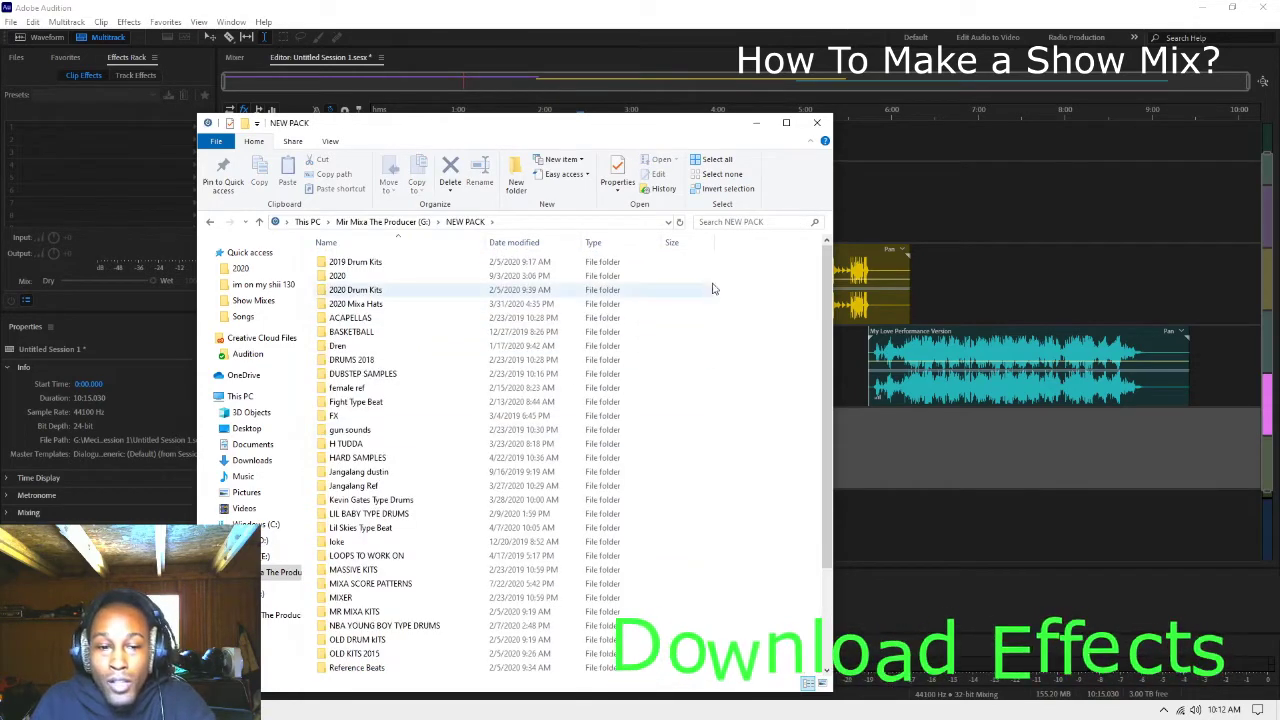
Step: Search the NEW PACK folder for explo
click(761, 220)
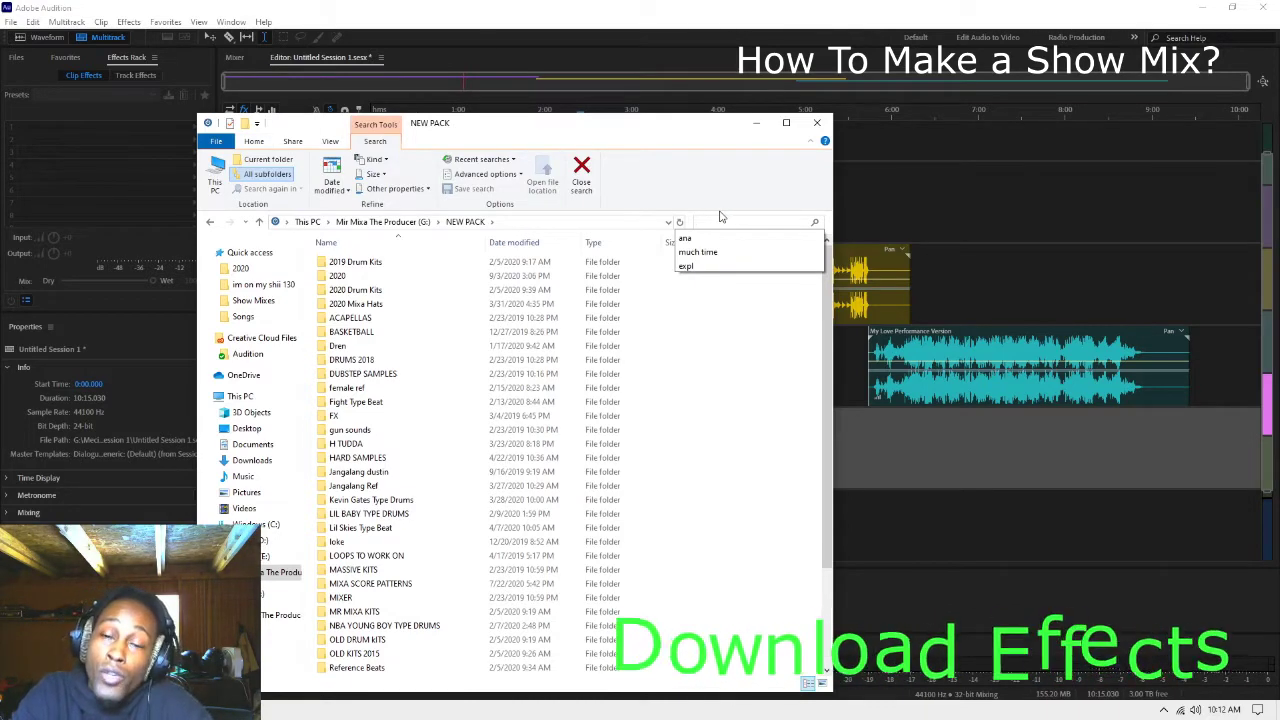
click(720, 216)
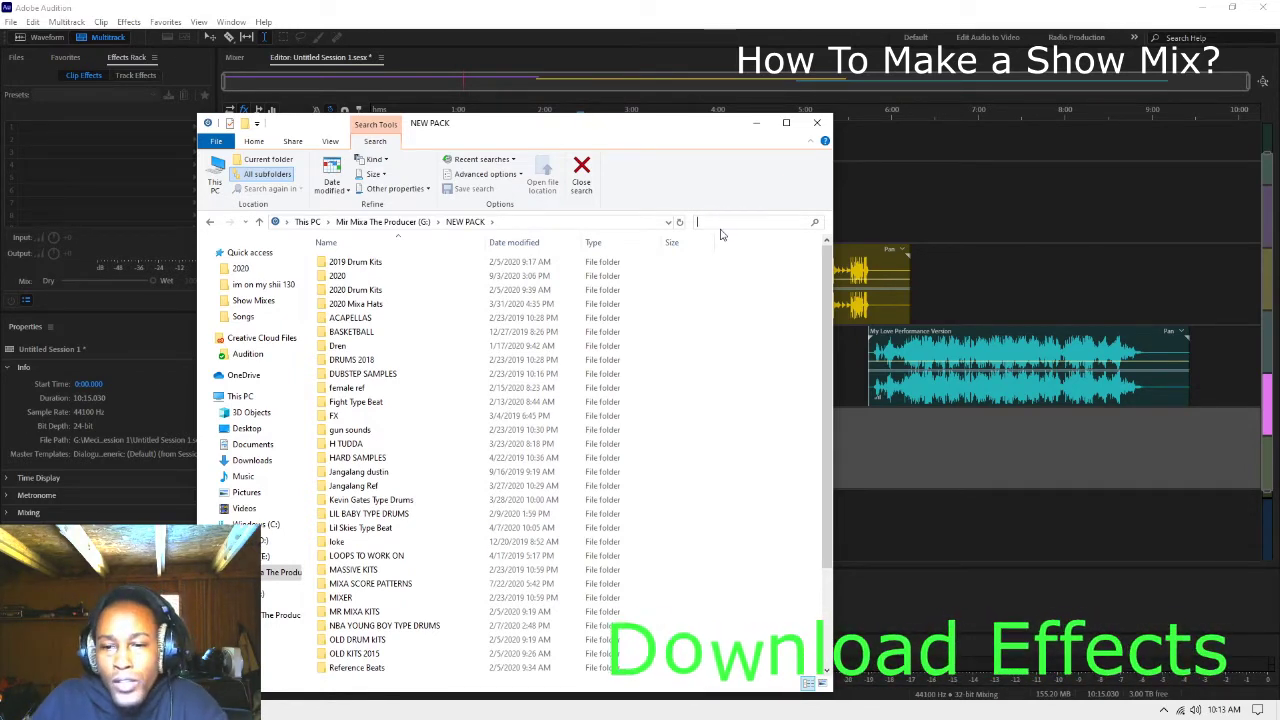
click(720, 222)
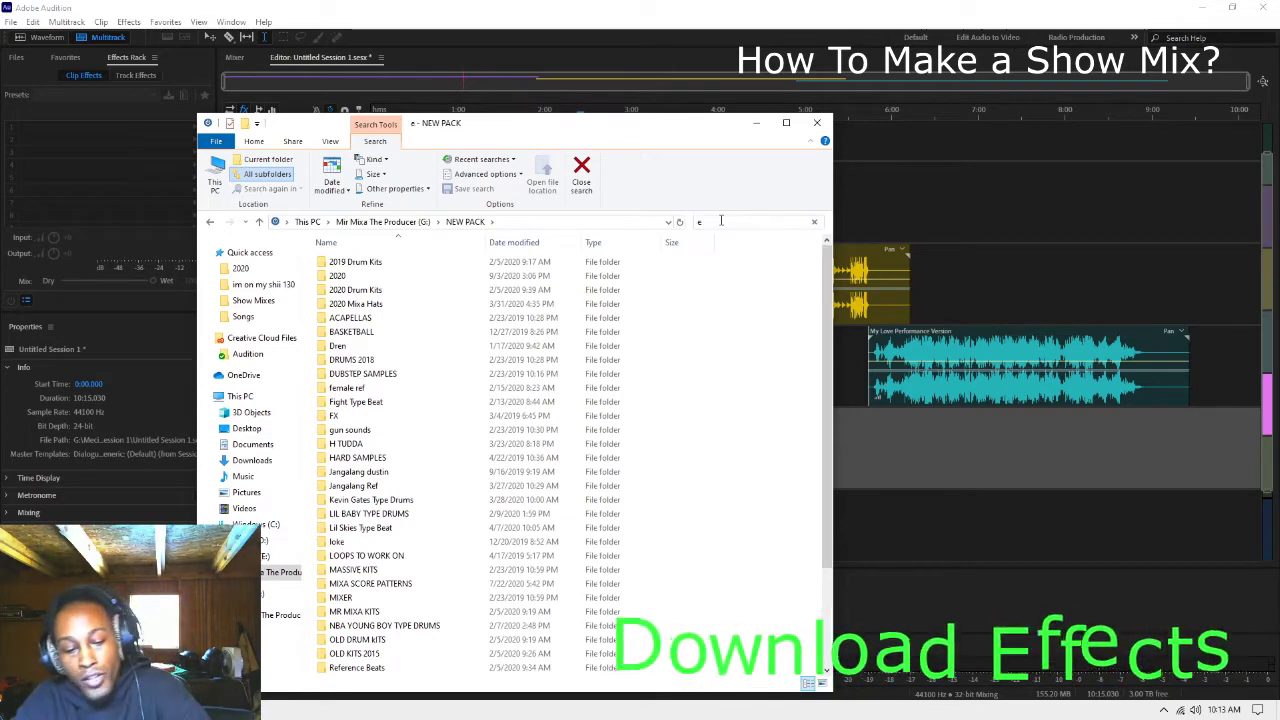
text(explo)
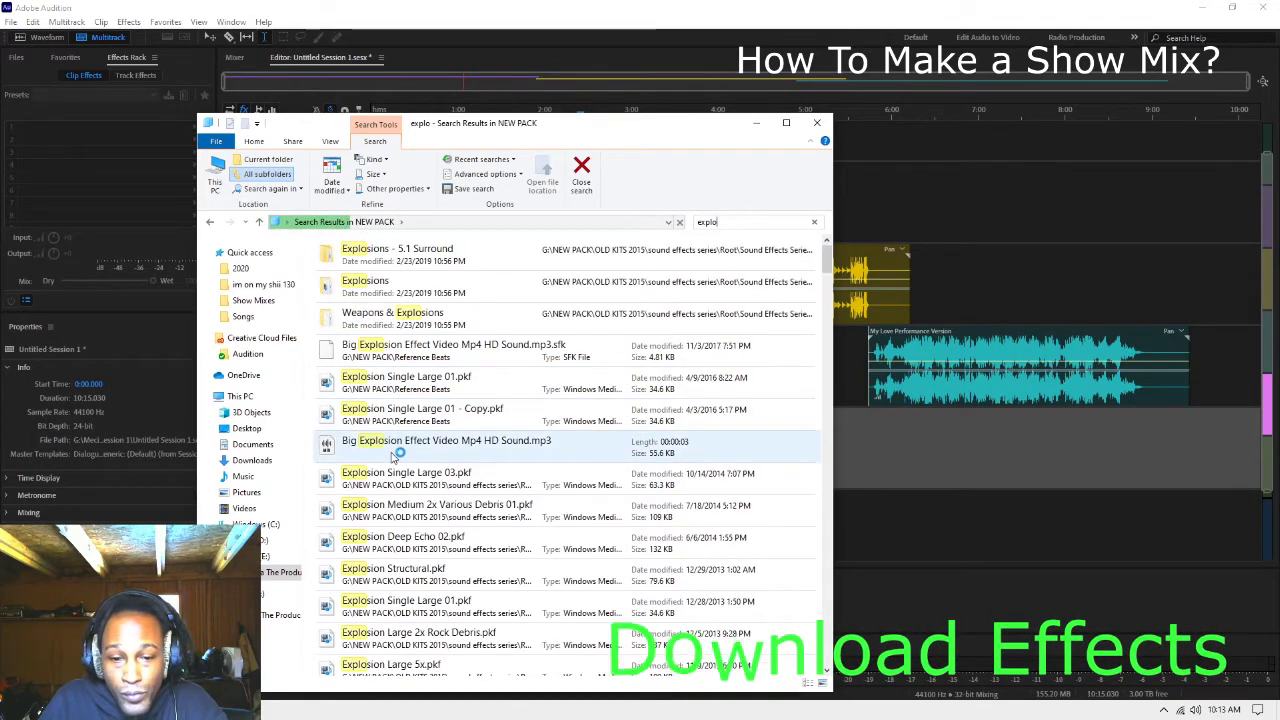
Step: Add Big Explosion Effect Video Mp4 HD Sound.mp3 to Track 5, beneath the My Love clip
click(376, 442)
drag(376, 442, 995, 455)
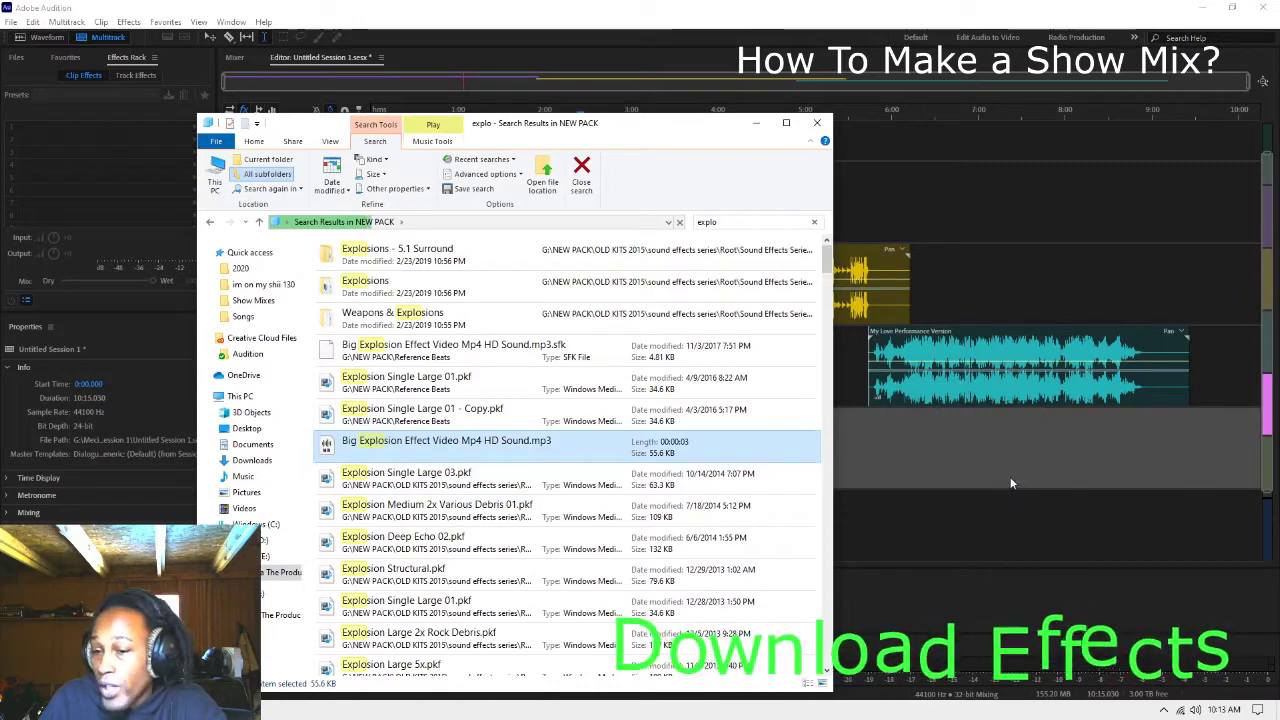
click(987, 466)
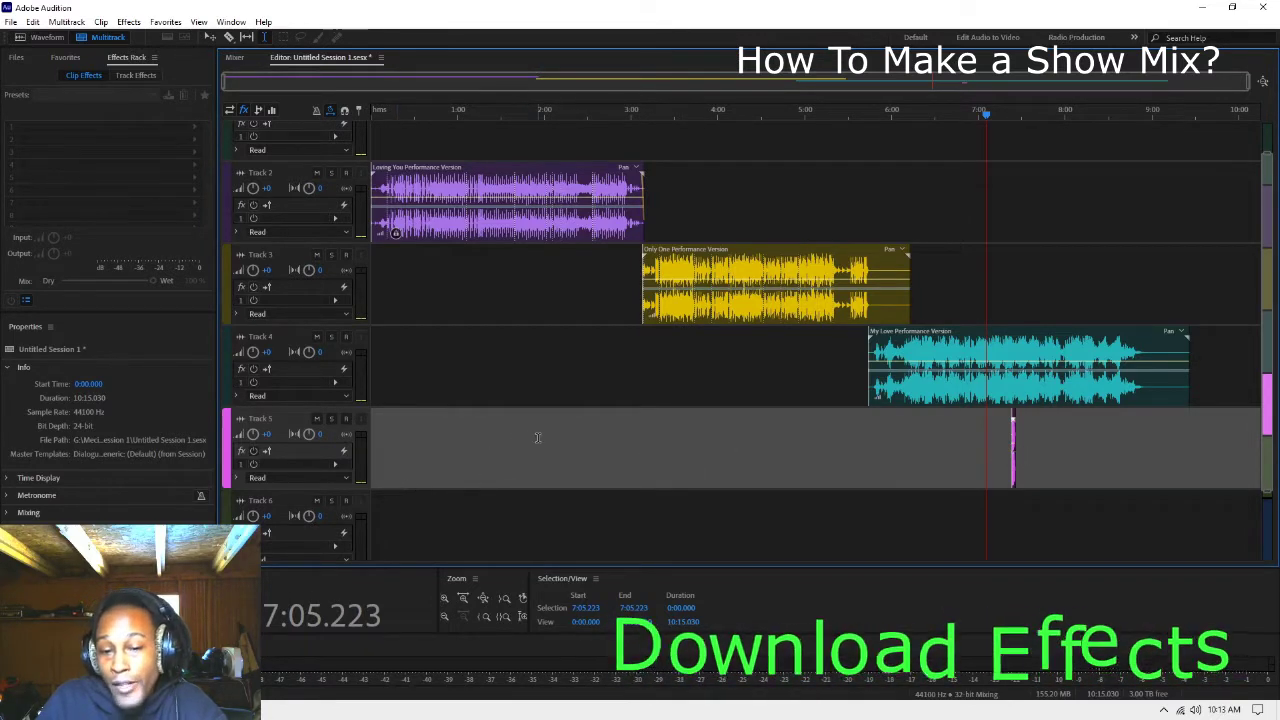
Step: Switch to File Explorer, search the NEW PACK folder for dj and browse the results for DJ sound effects
key(alt+Tab)
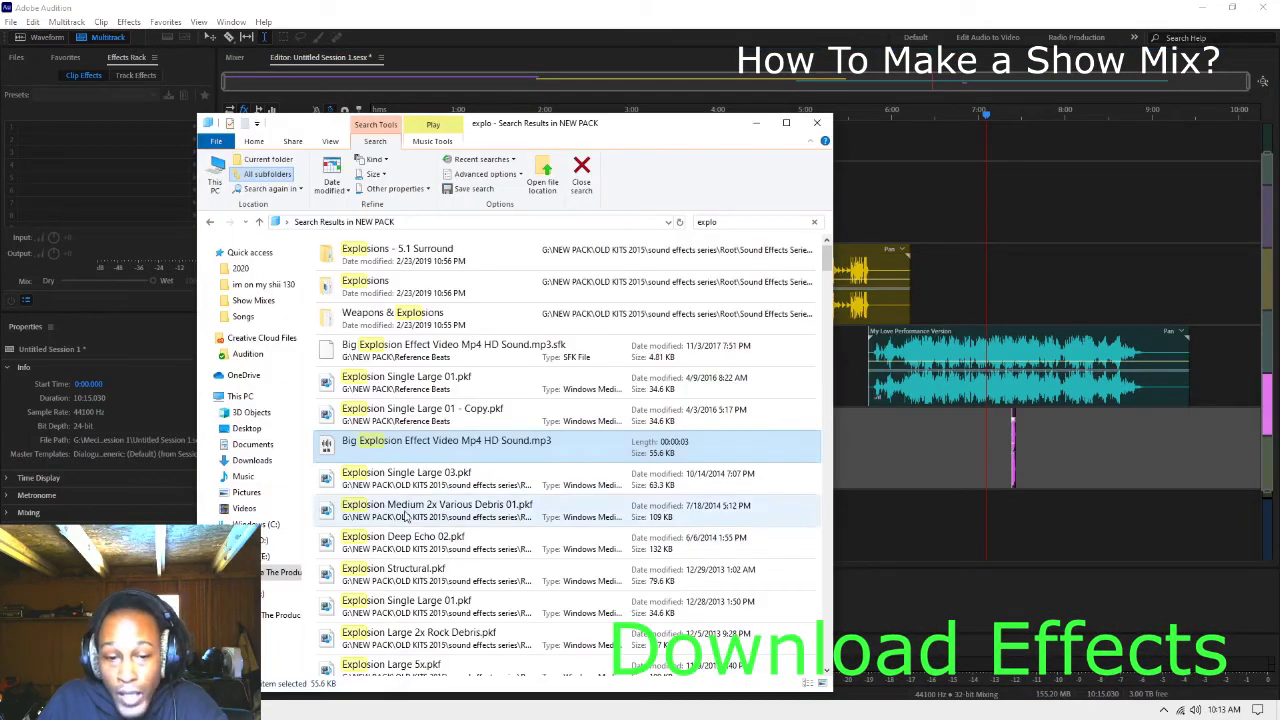
click(815, 223)
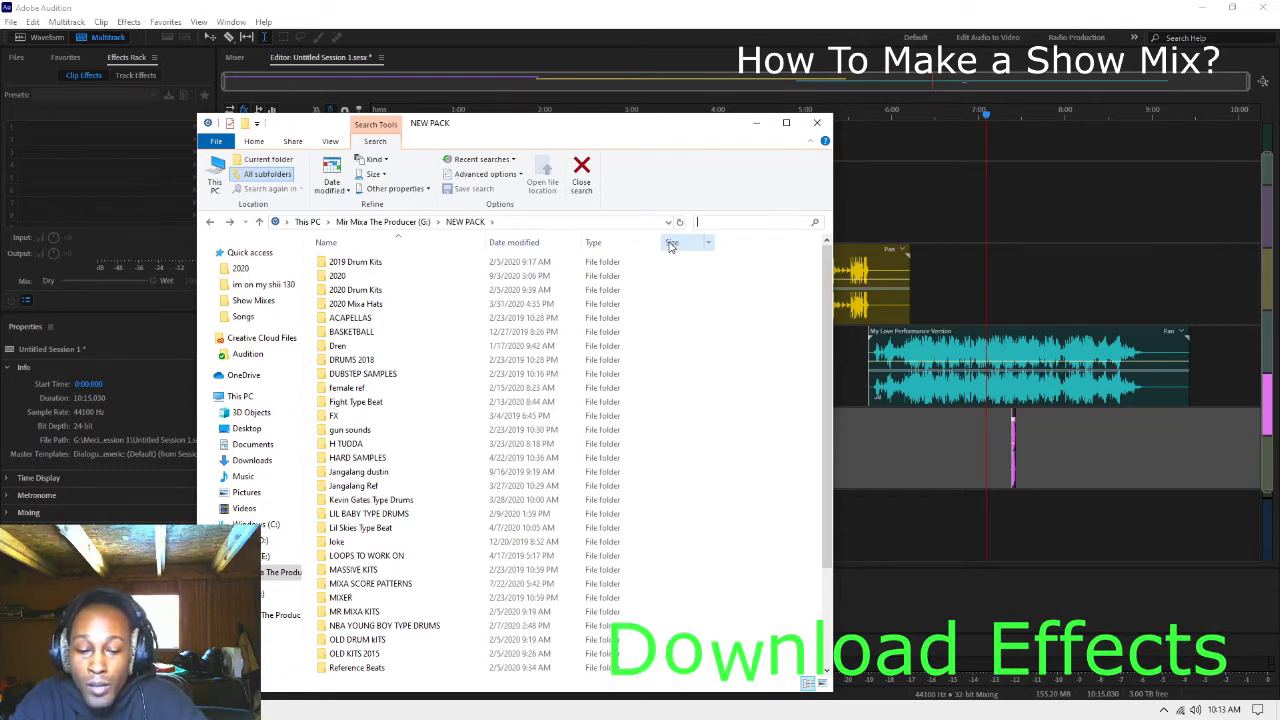
text(tur)
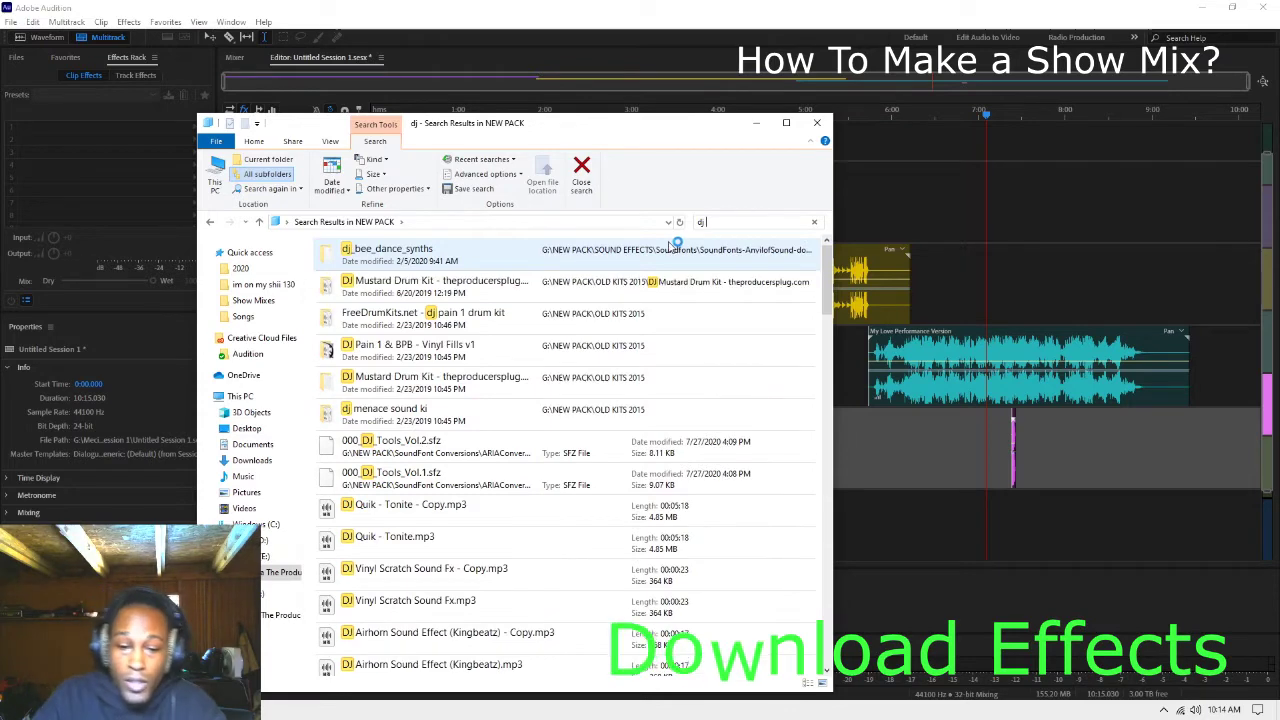
scroll(487, 505, down, 2)
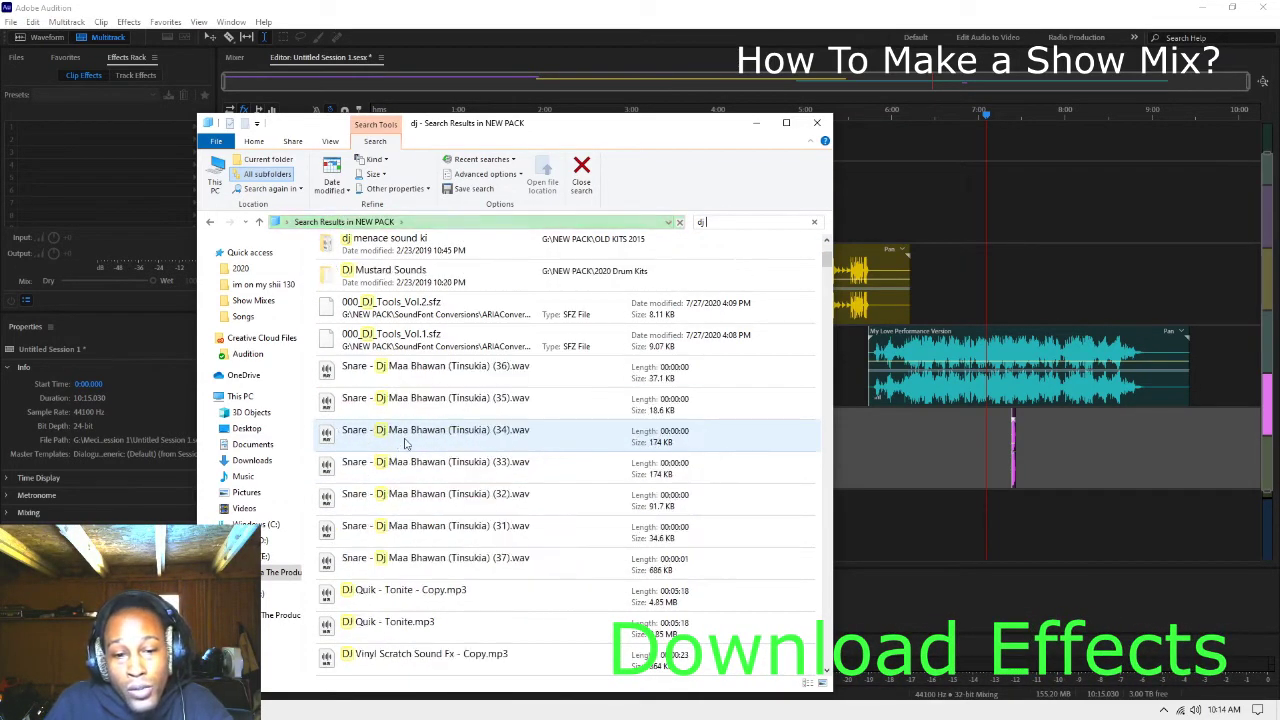
scroll(480, 450, down, 3)
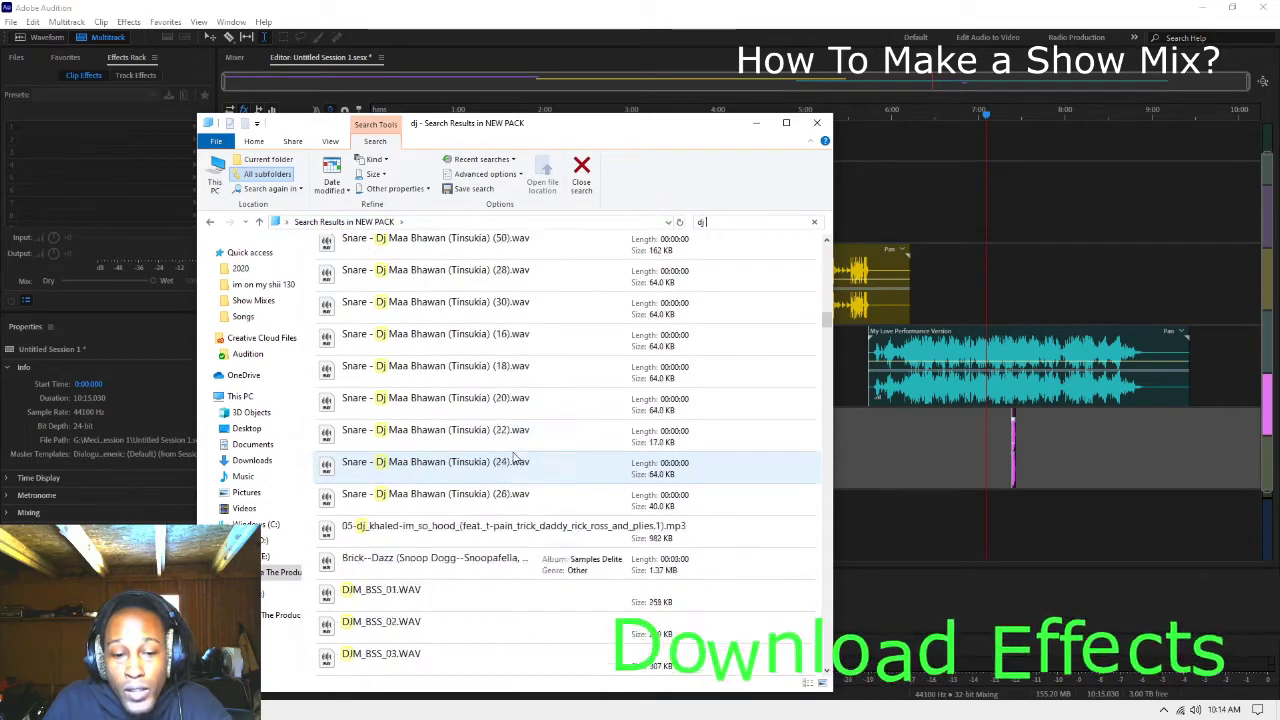
scroll(512, 455, down, 5)
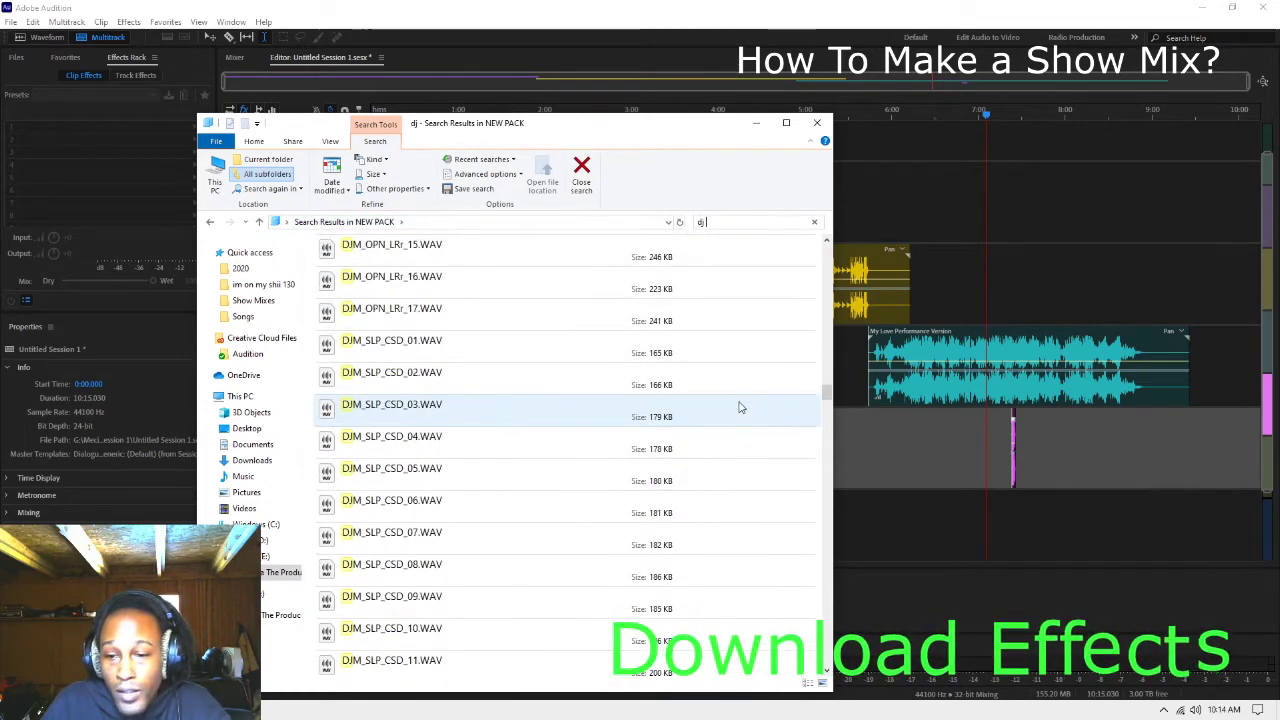
drag(830, 318, 835, 220)
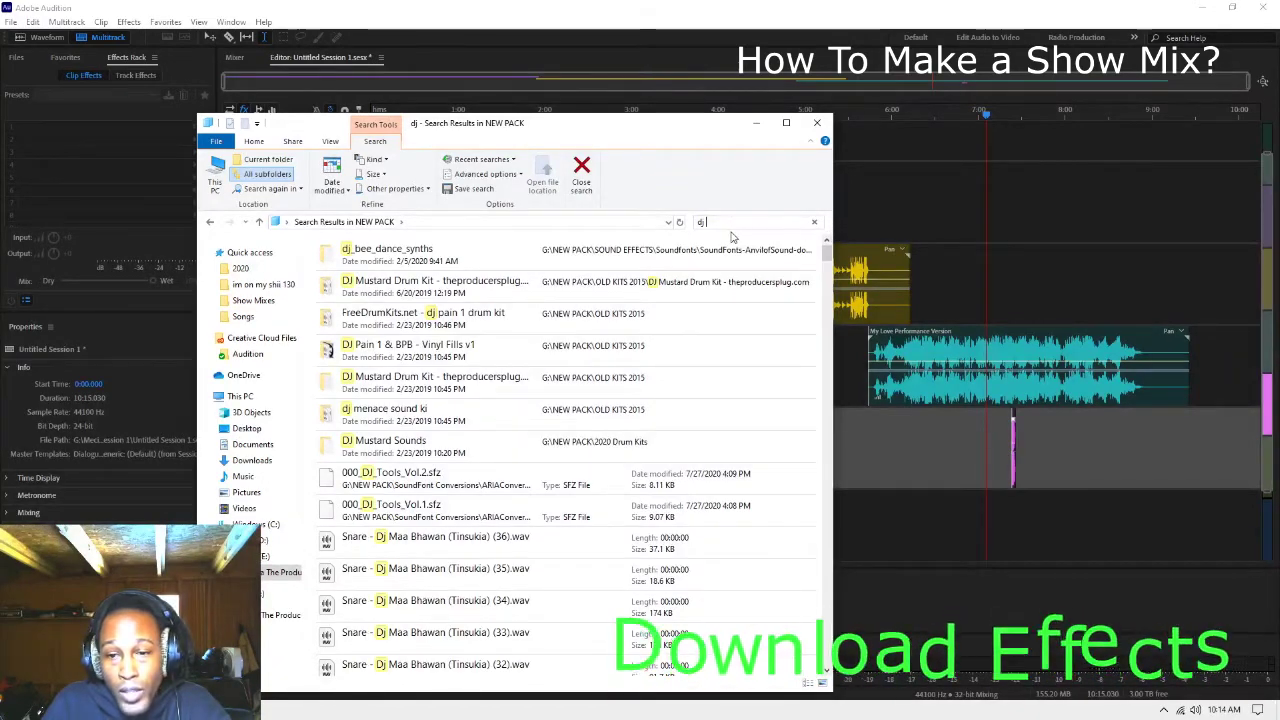
drag(826, 250, 826, 655)
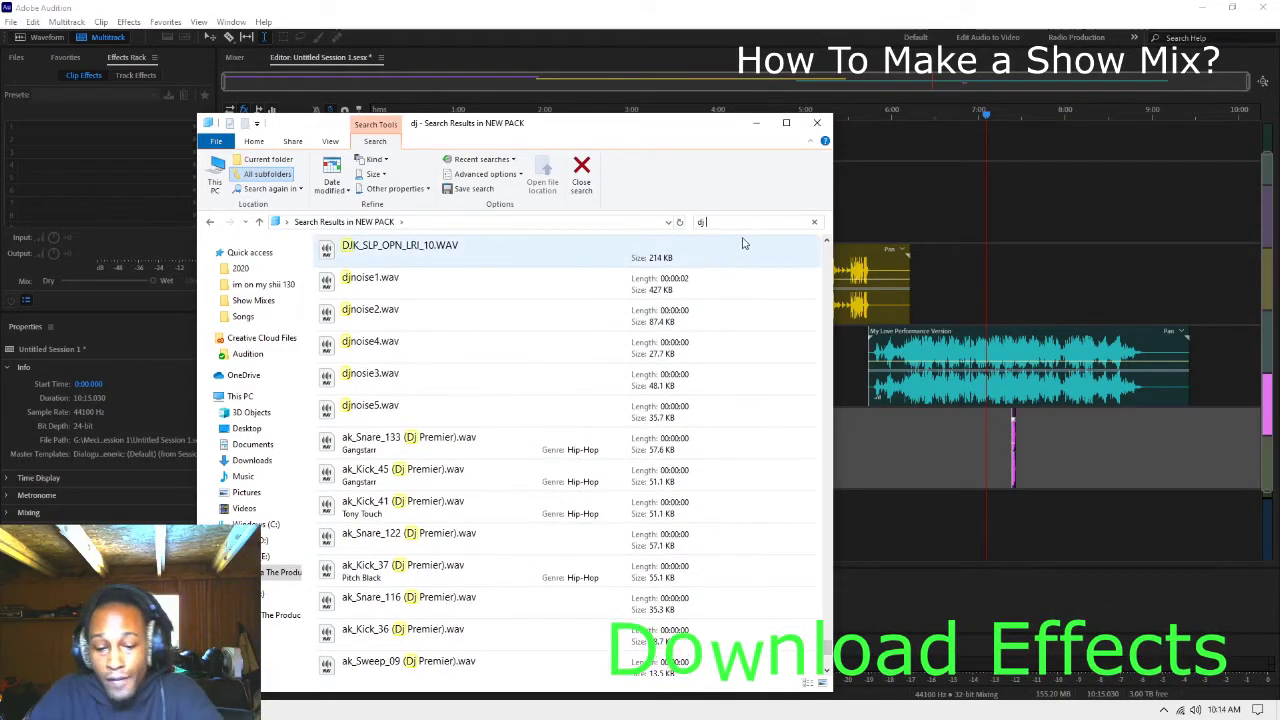
Step: Narrow the search to dj vinyl and add DJ Vinyl Scratch Sound Fx.mp3 to Track 5 at about 7:54, after the explosion clip
text(vinyl)
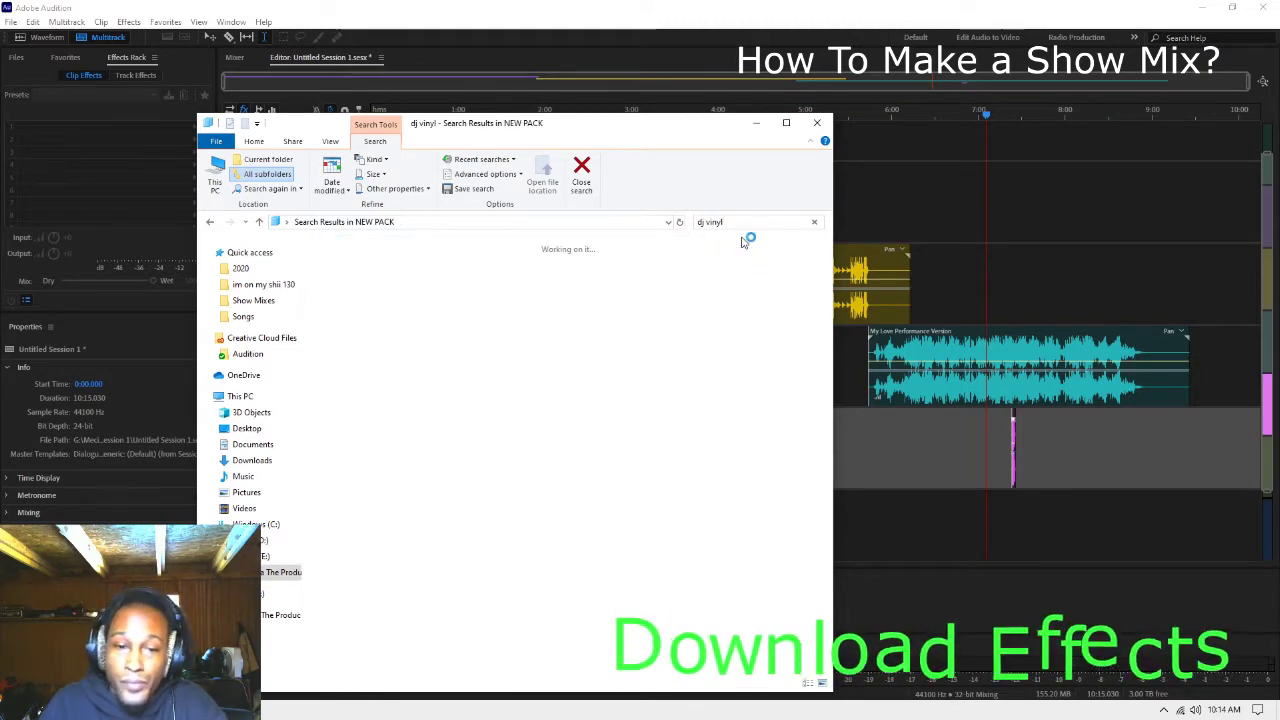
double_click(378, 272)
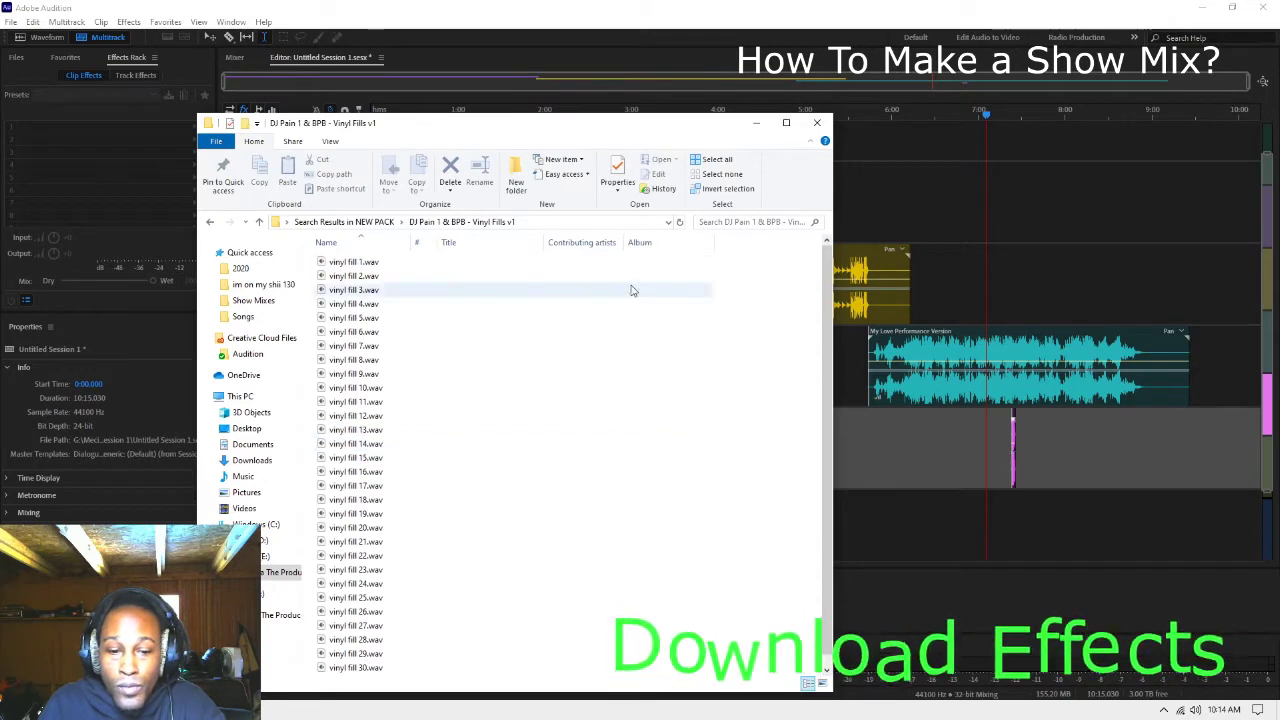
click(210, 224)
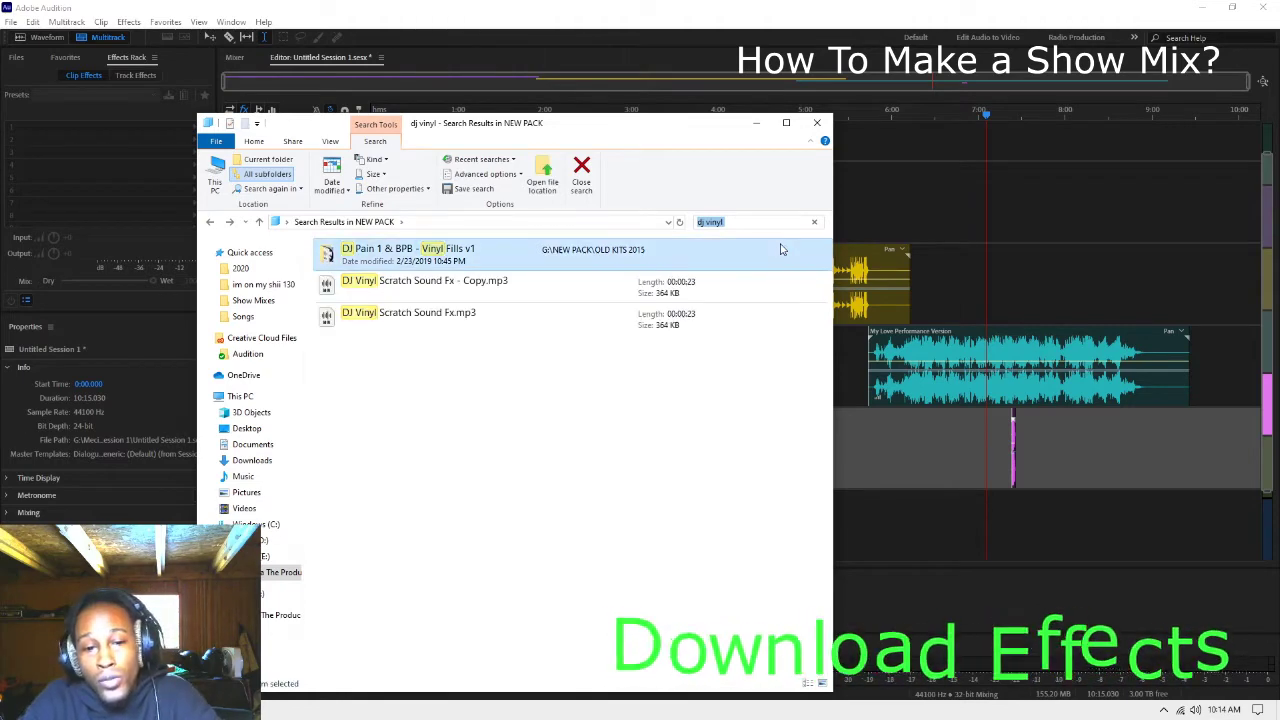
click(422, 330)
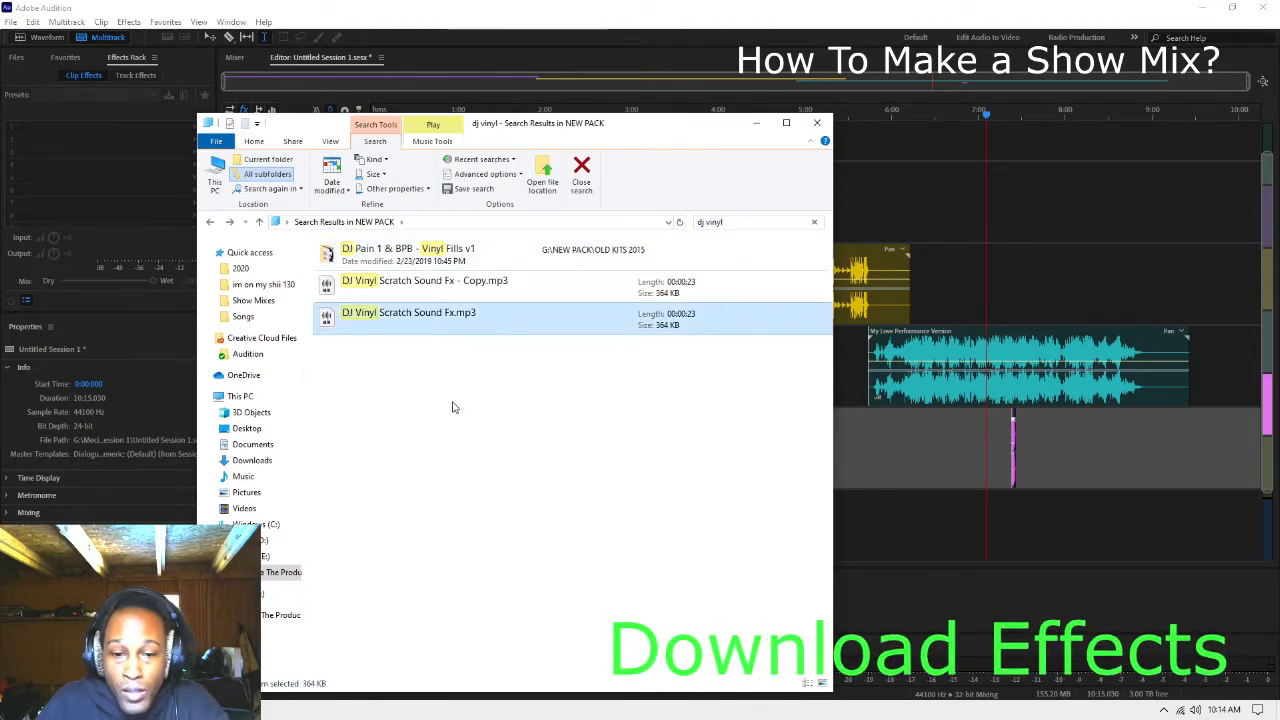
drag(457, 327, 1058, 455)
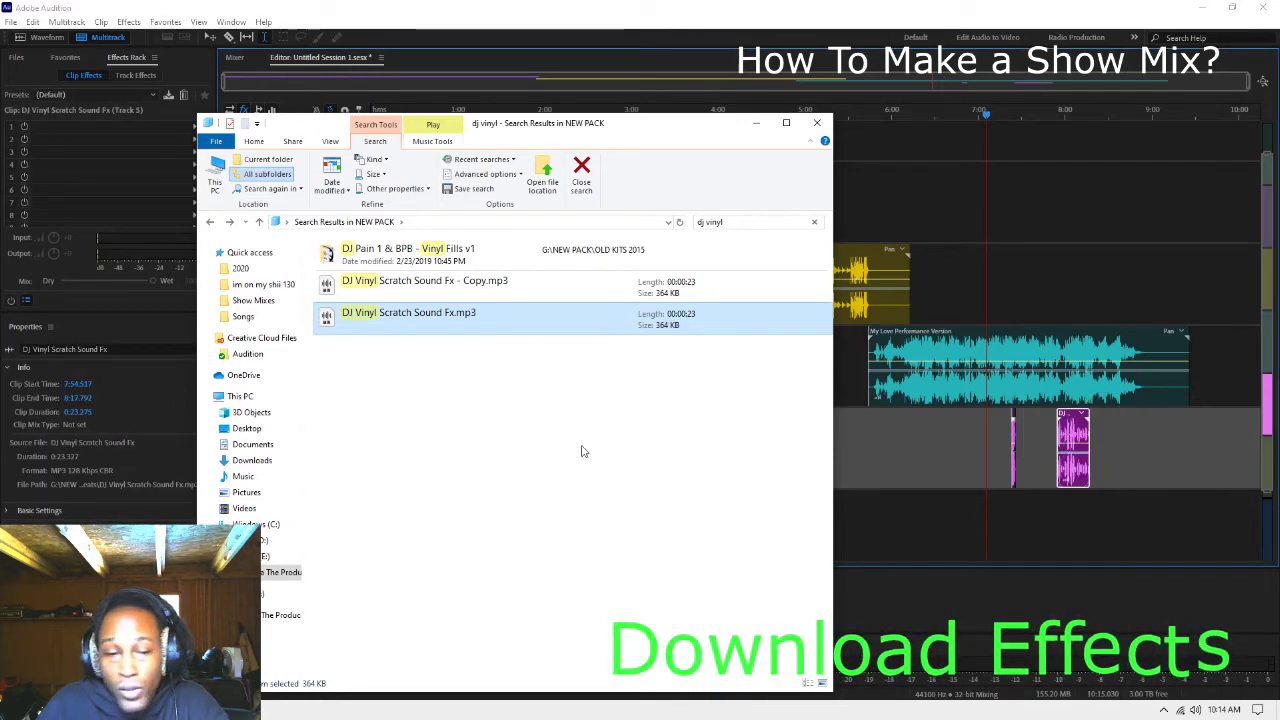
Step: Search the NEW PACK folder for dj air
click(814, 223)
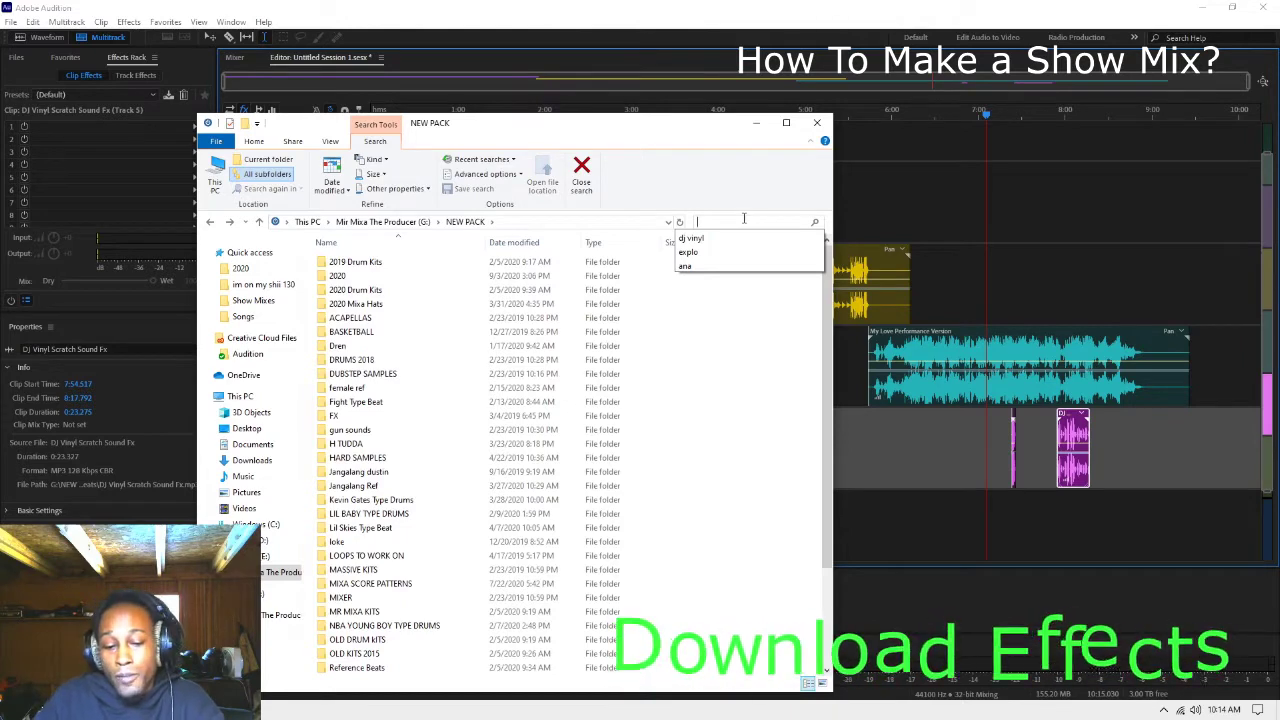
text(dj)
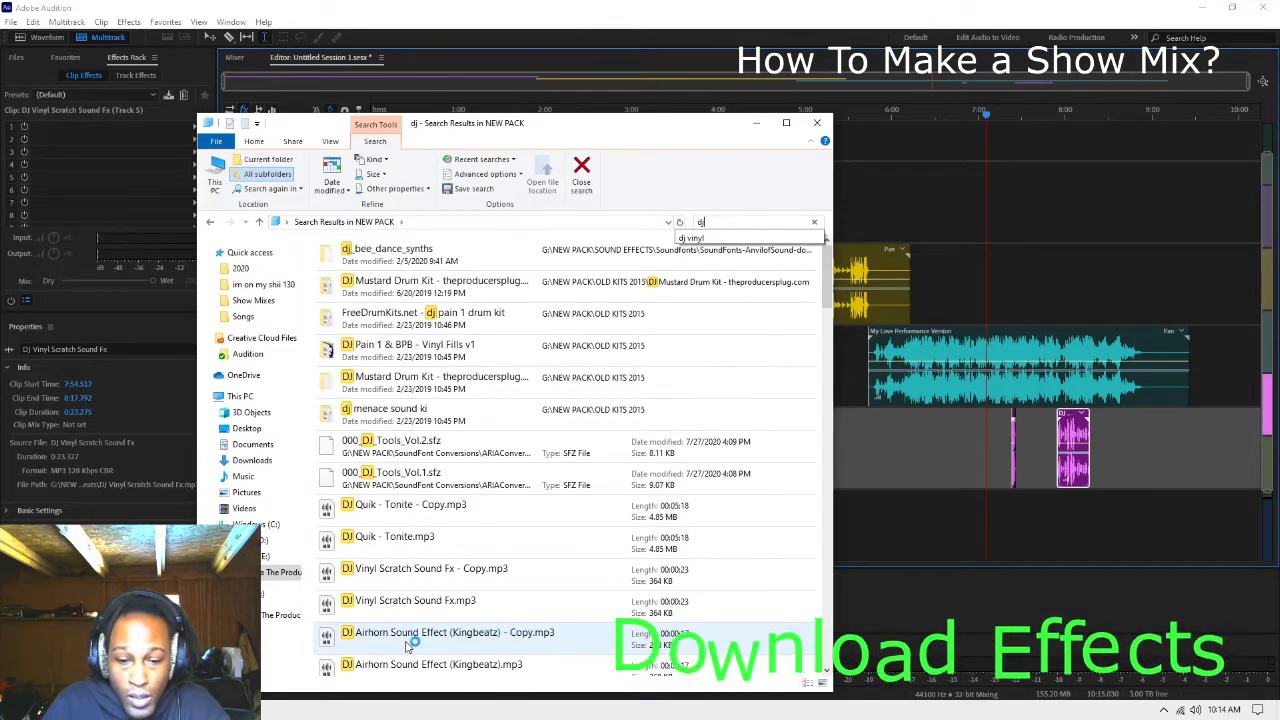
drag(509, 638, 561, 543)
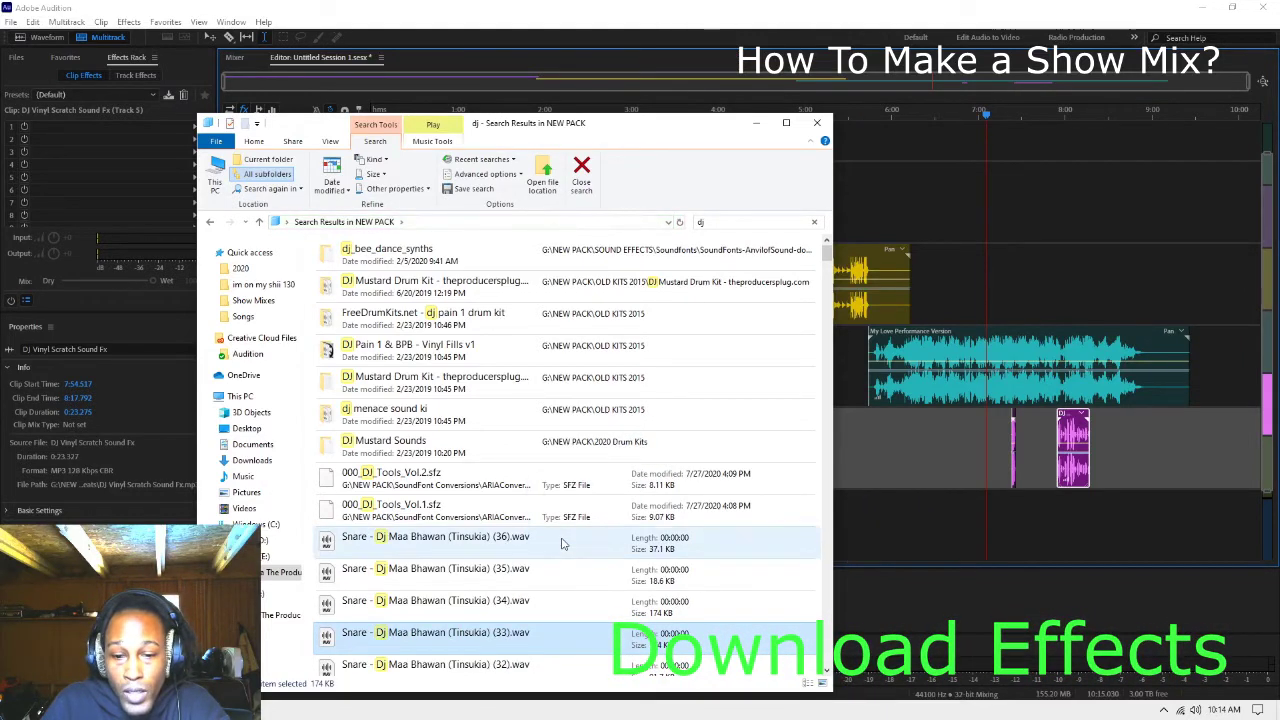
click(720, 221)
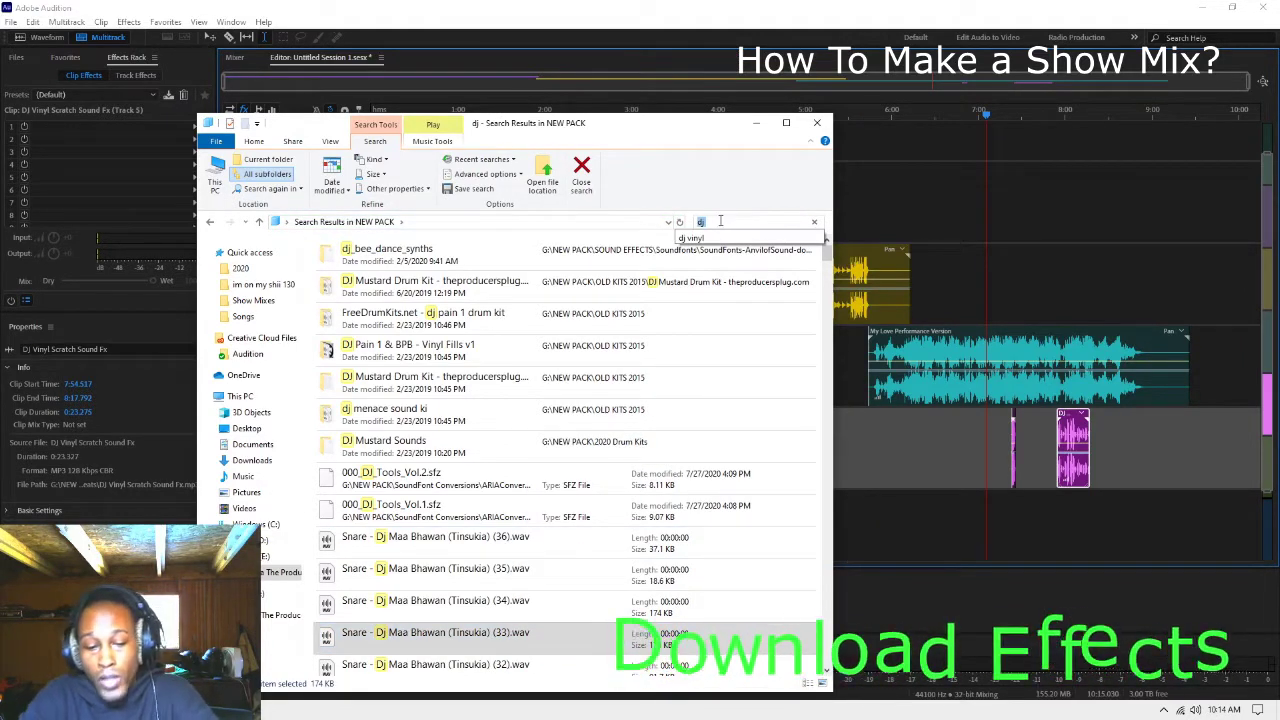
text(dj air horn)
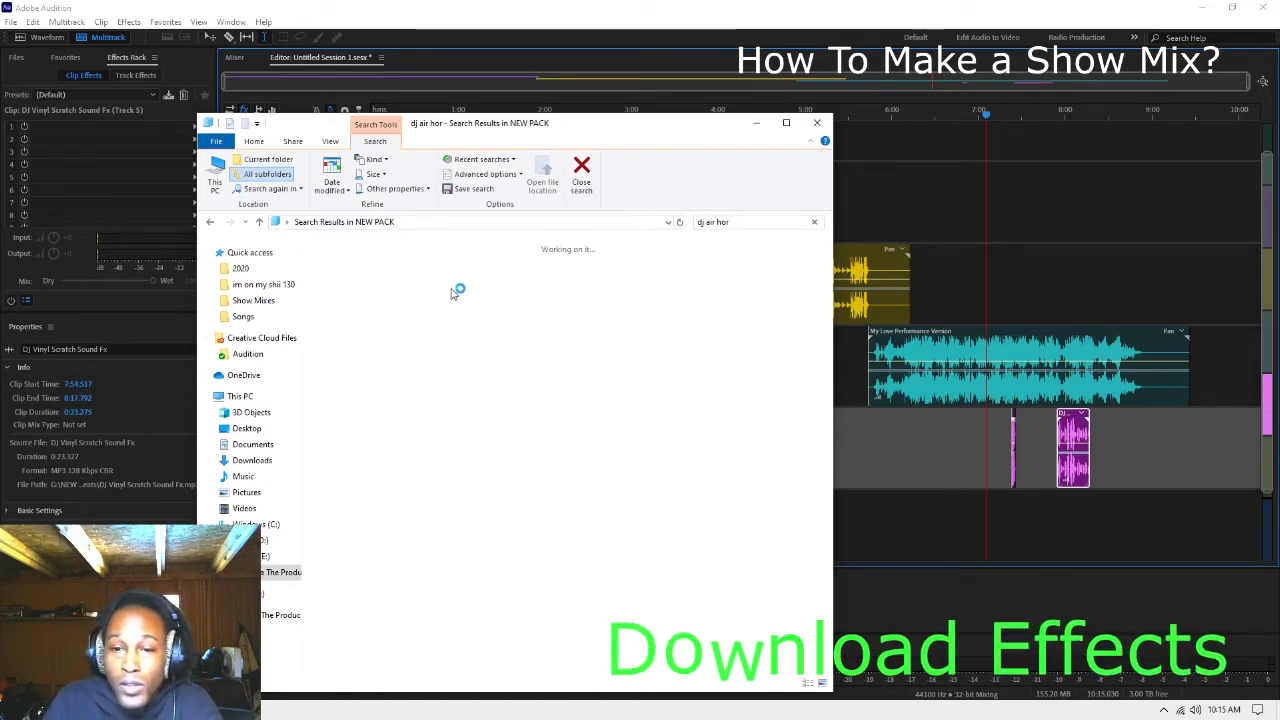
key(BackSpace)
key(BackSpace)
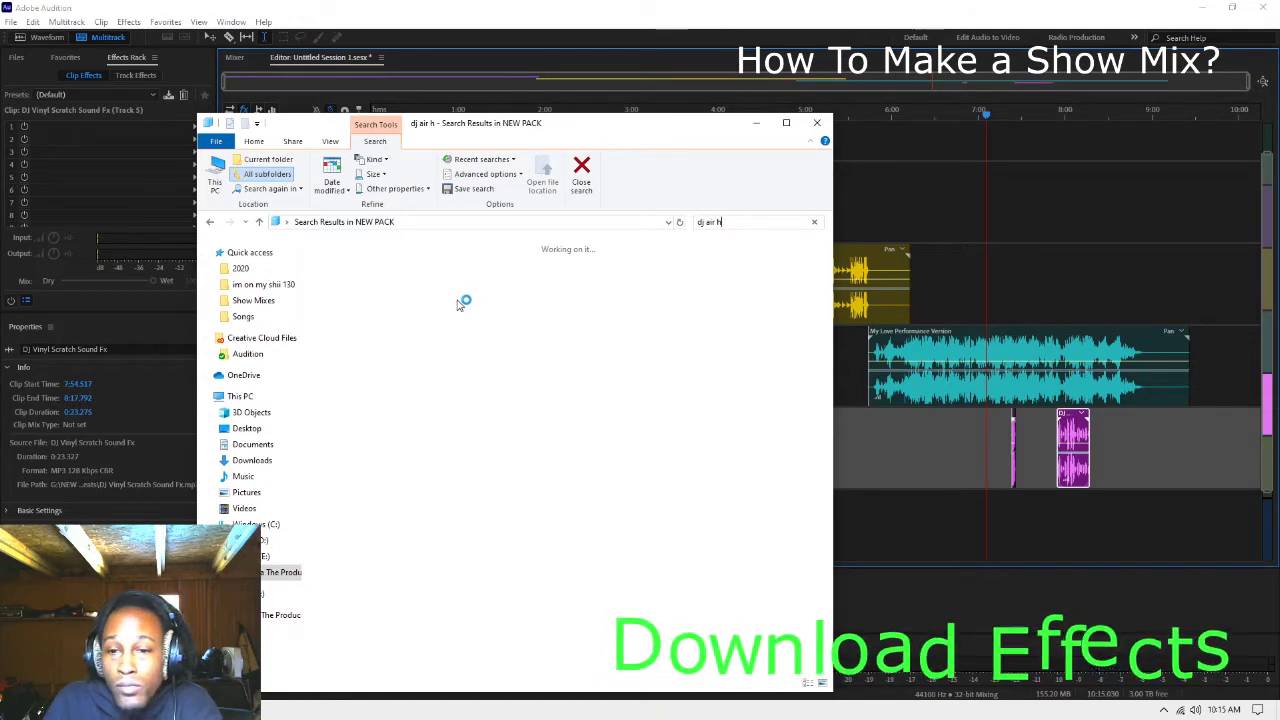
key(BackSpace)
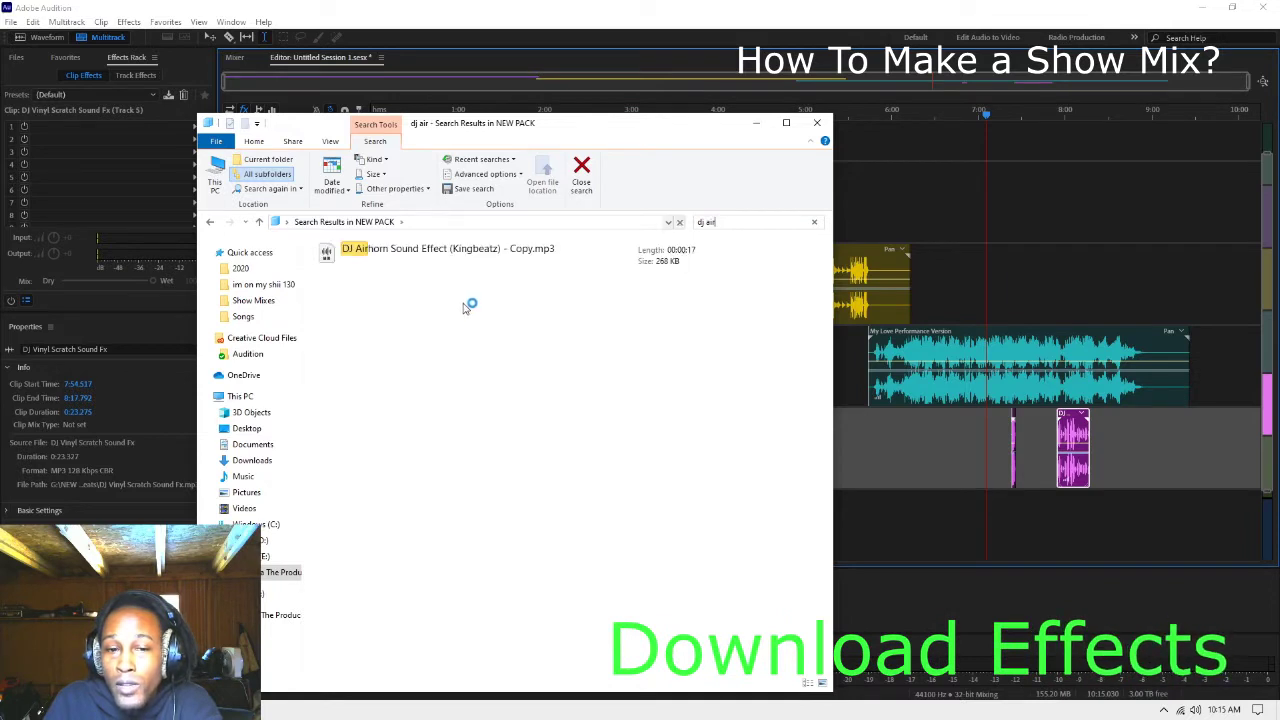
Step: Add DJ Airhorn Sound Effect (Kingbeatz) - Copy.mp3 to Track 5 near the 9-minute mark, beneath the end of the My Love clip
click(412, 263)
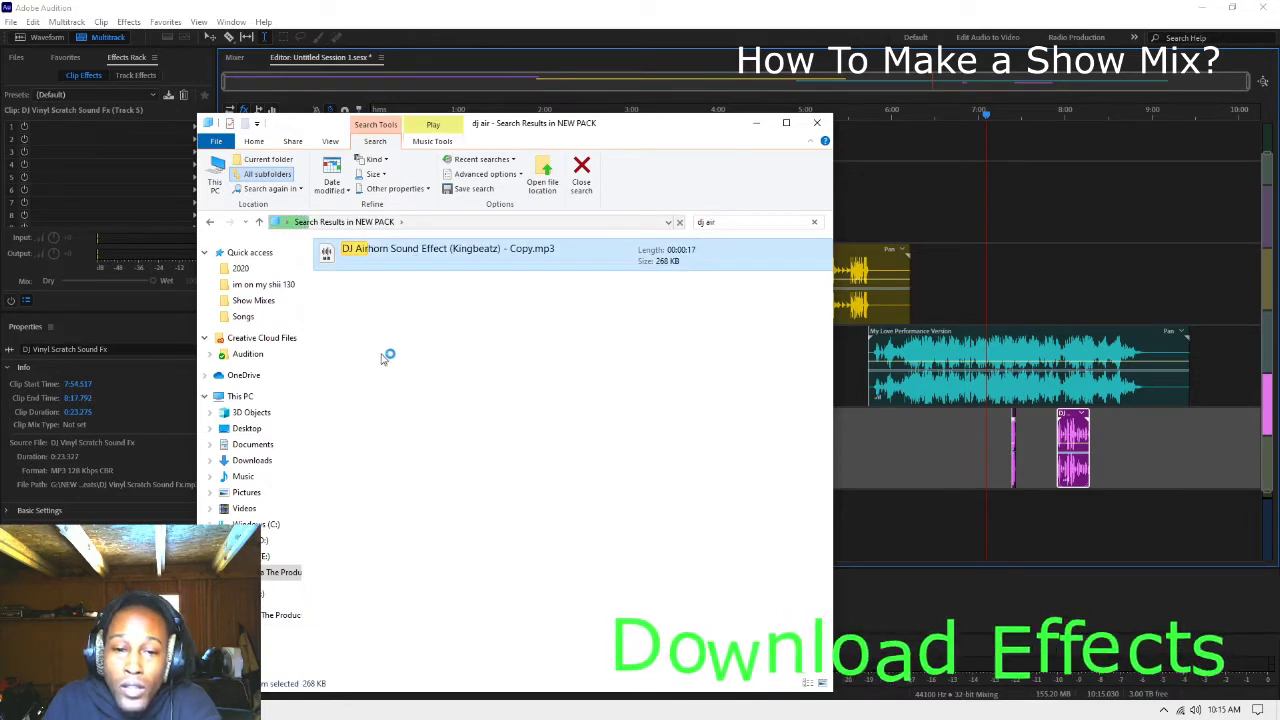
drag(791, 249, 1152, 440)
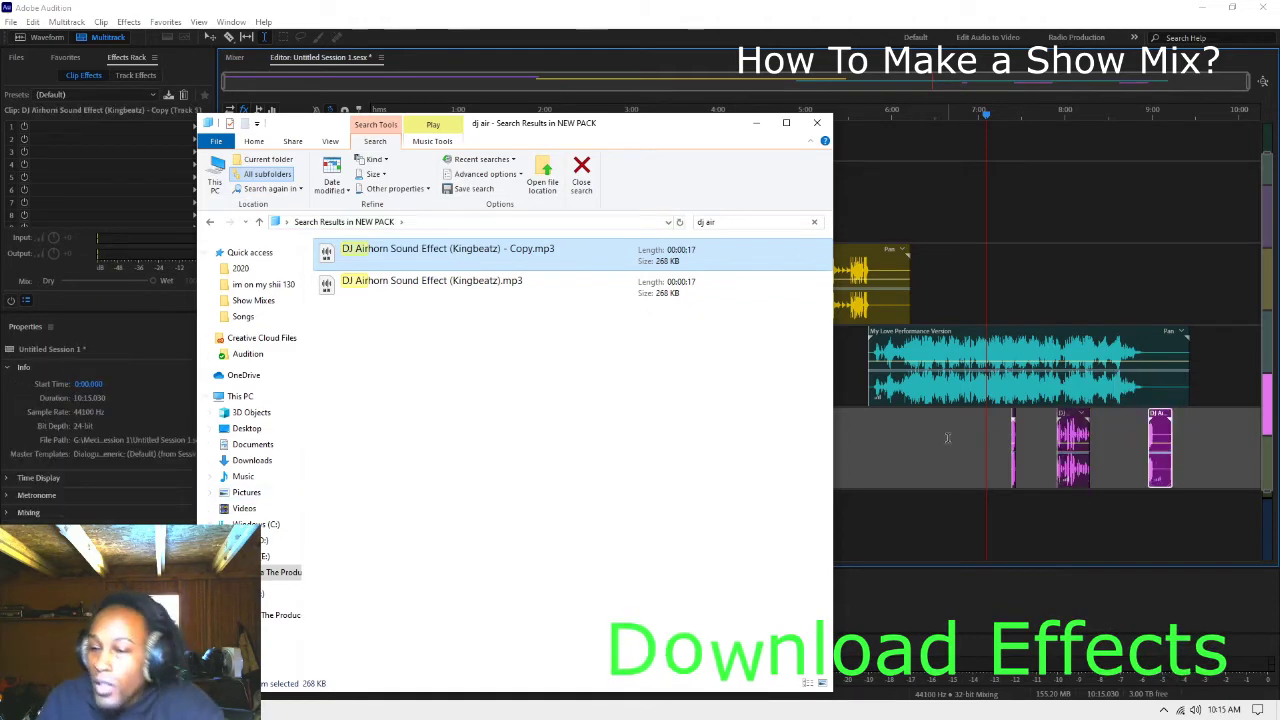
click(947, 437)
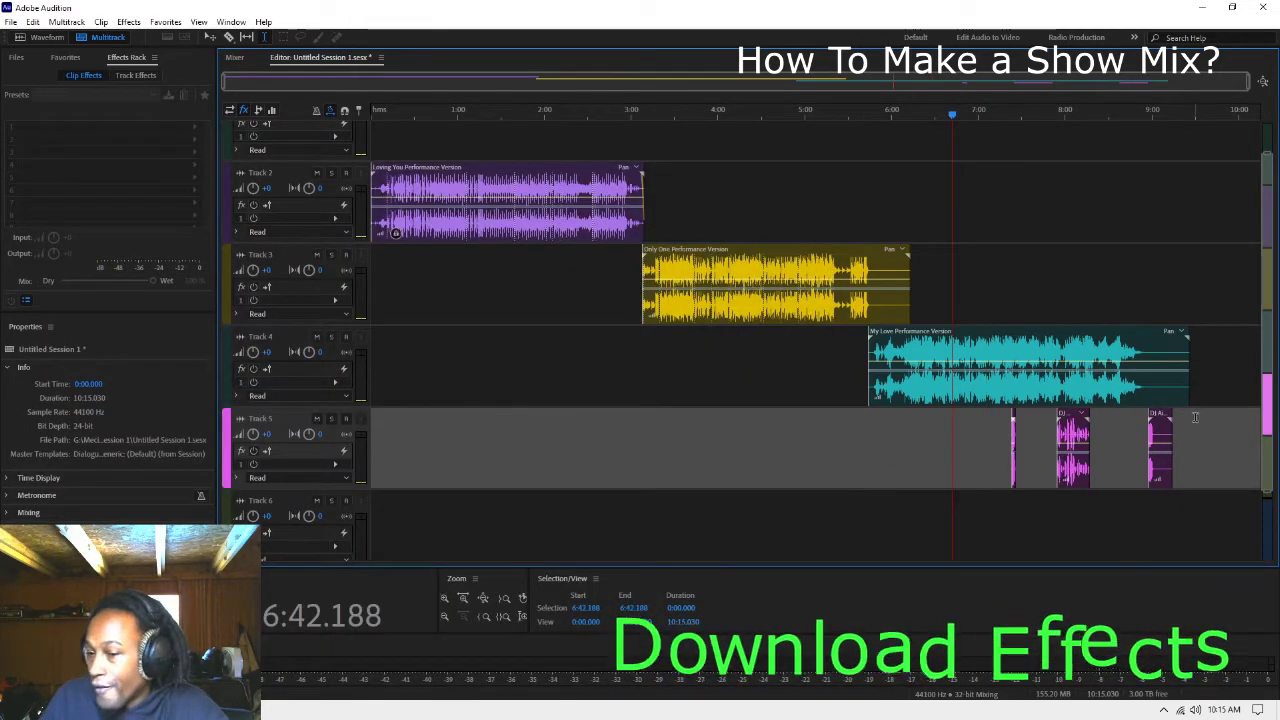
Step: Add a marker on the timeline at about 9:58, beyond the end of the My Love clip
click(371, 266)
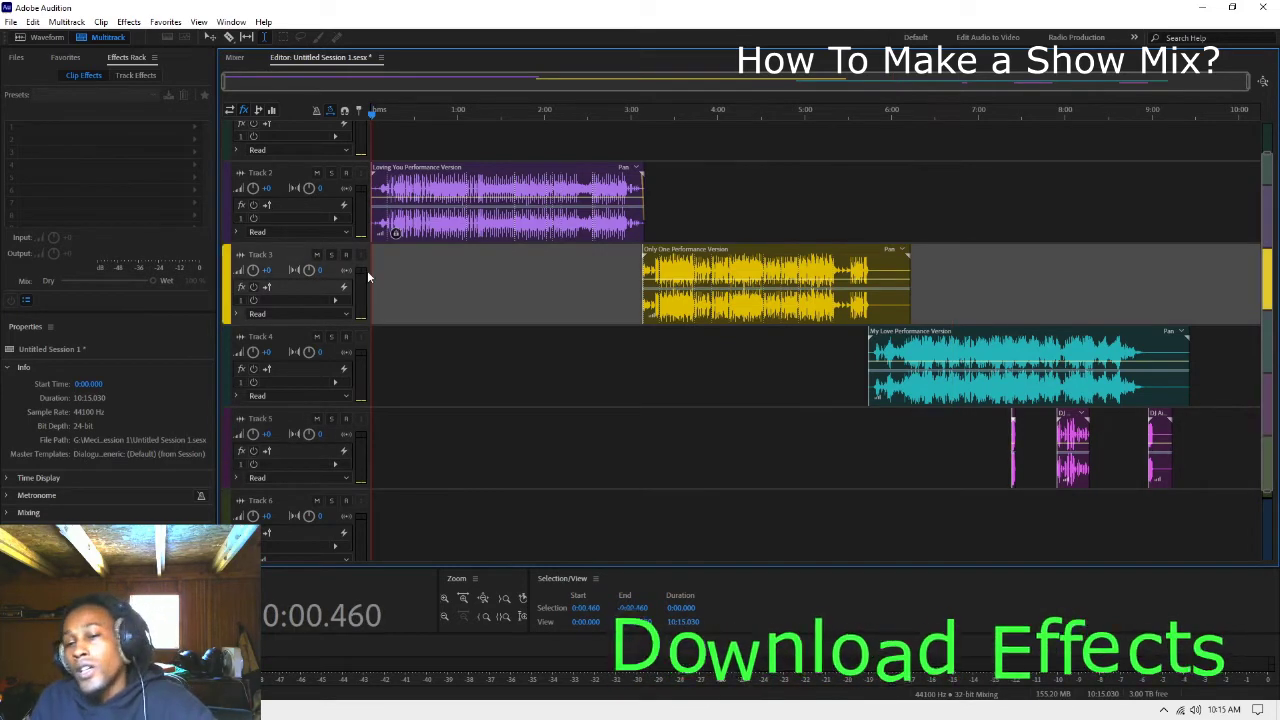
click(1237, 125)
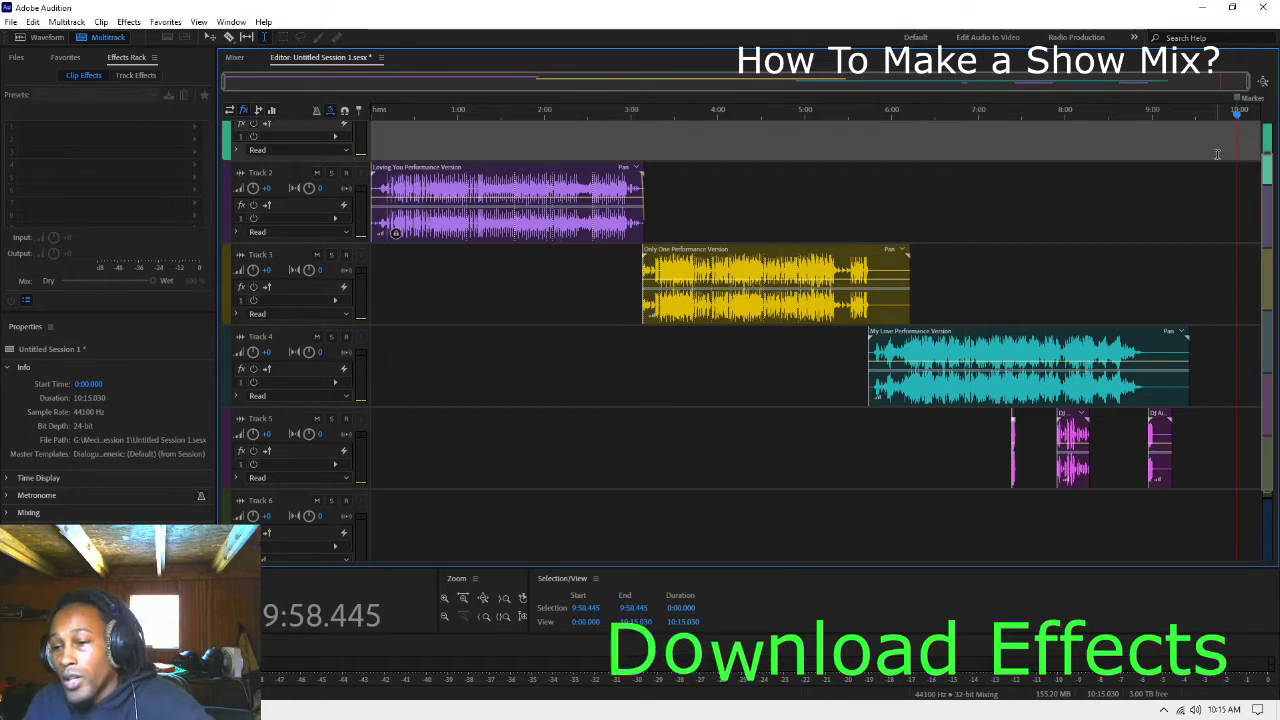
click(1190, 262)
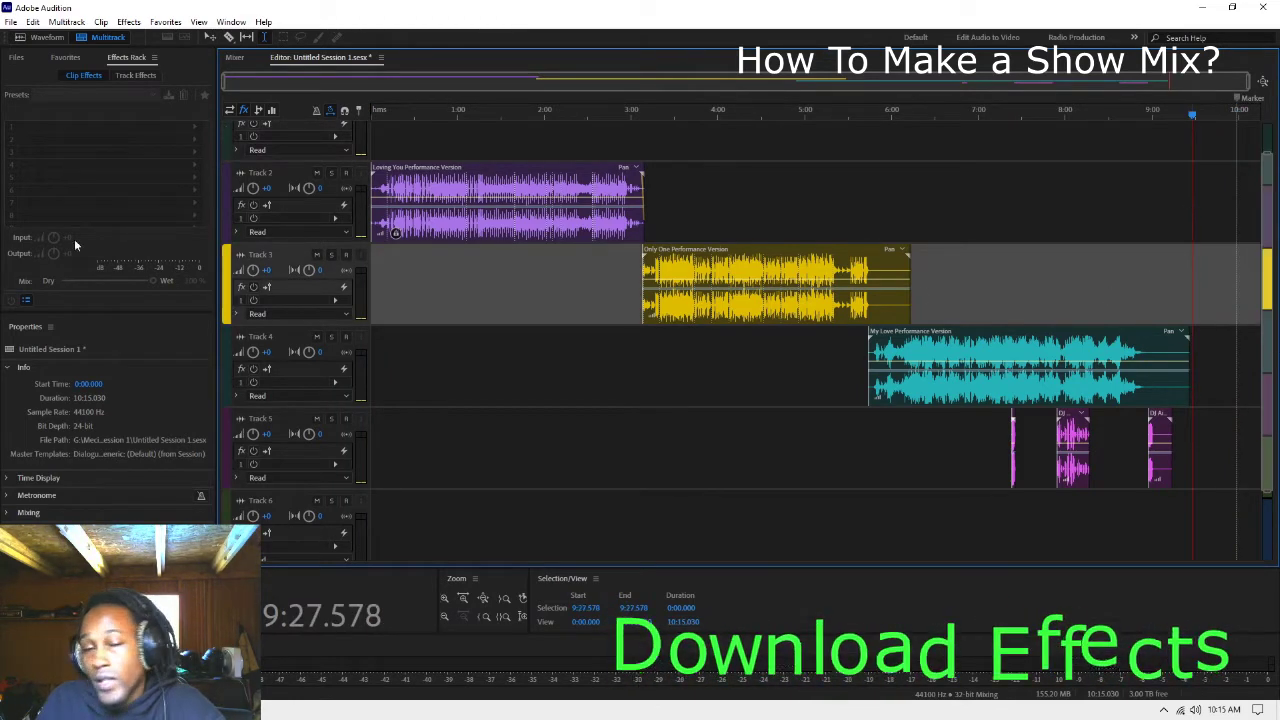
Step: Check the show mix's span between the session start and the marker near the 10-minute mark
click(371, 256)
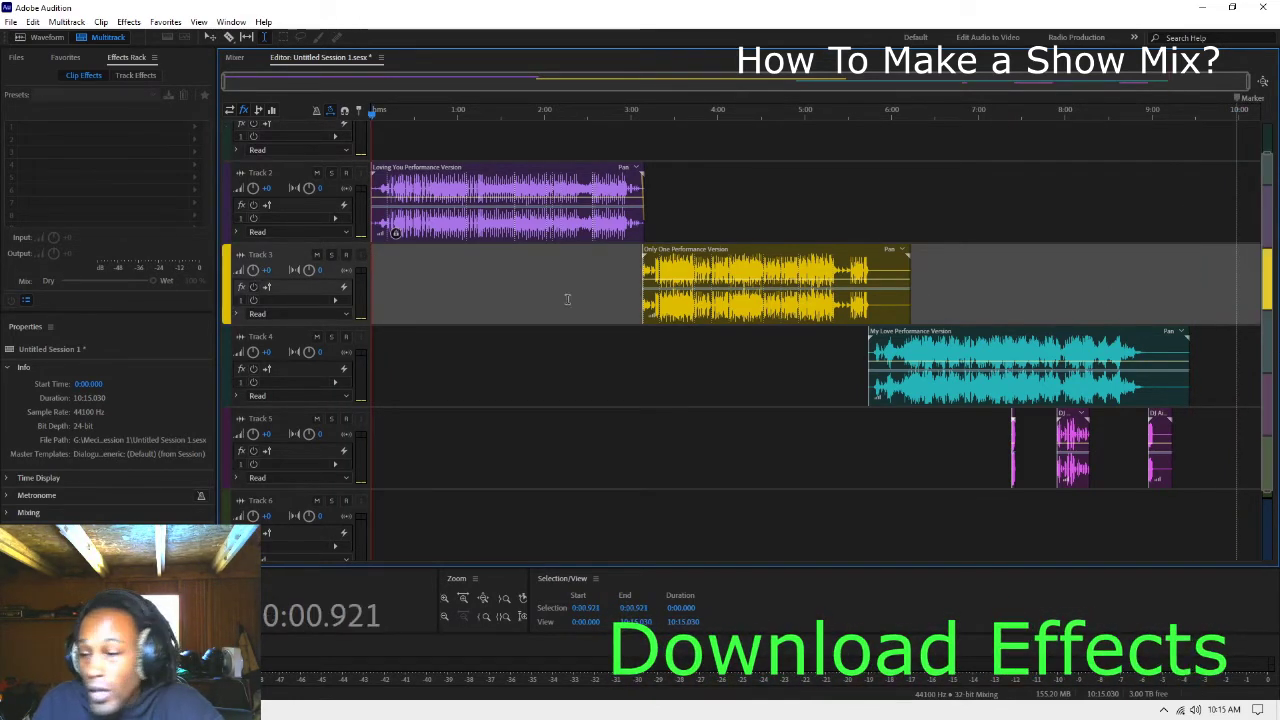
click(1235, 259)
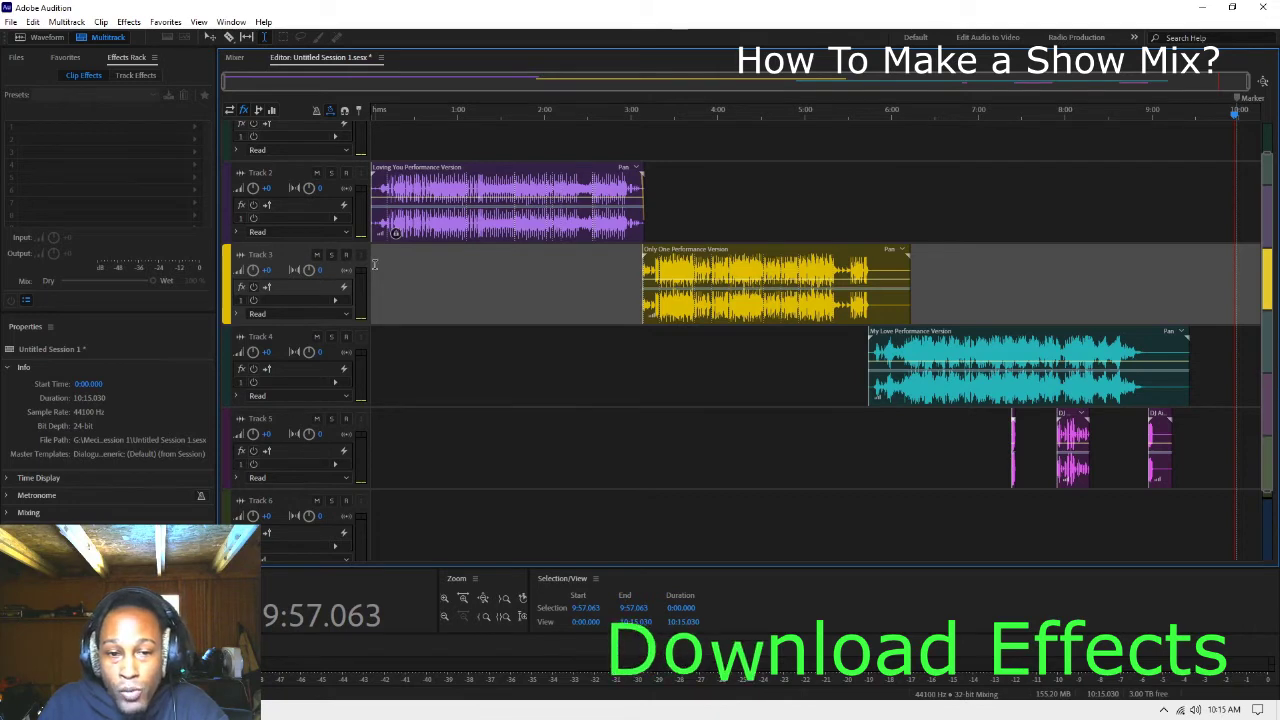
click(373, 116)
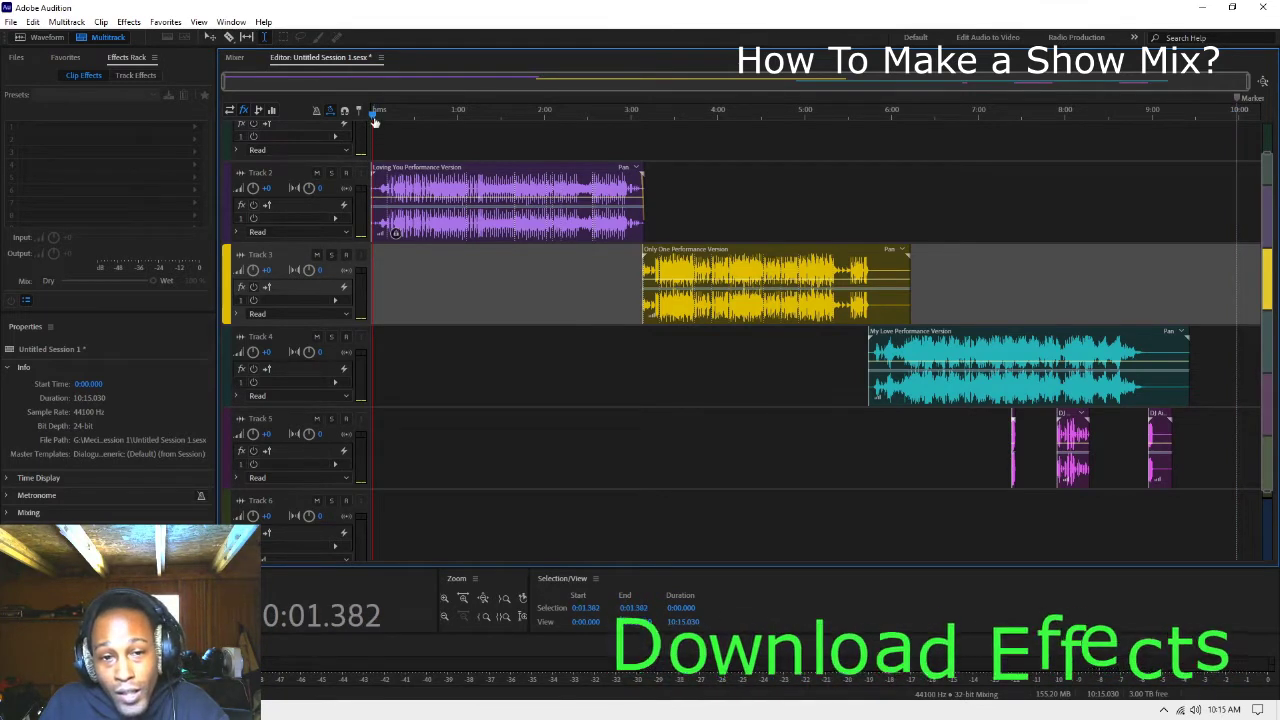
Step: Return the playhead to the session start and play the opening of the Loving You clip on Track 2
drag(374, 117, 346, 114)
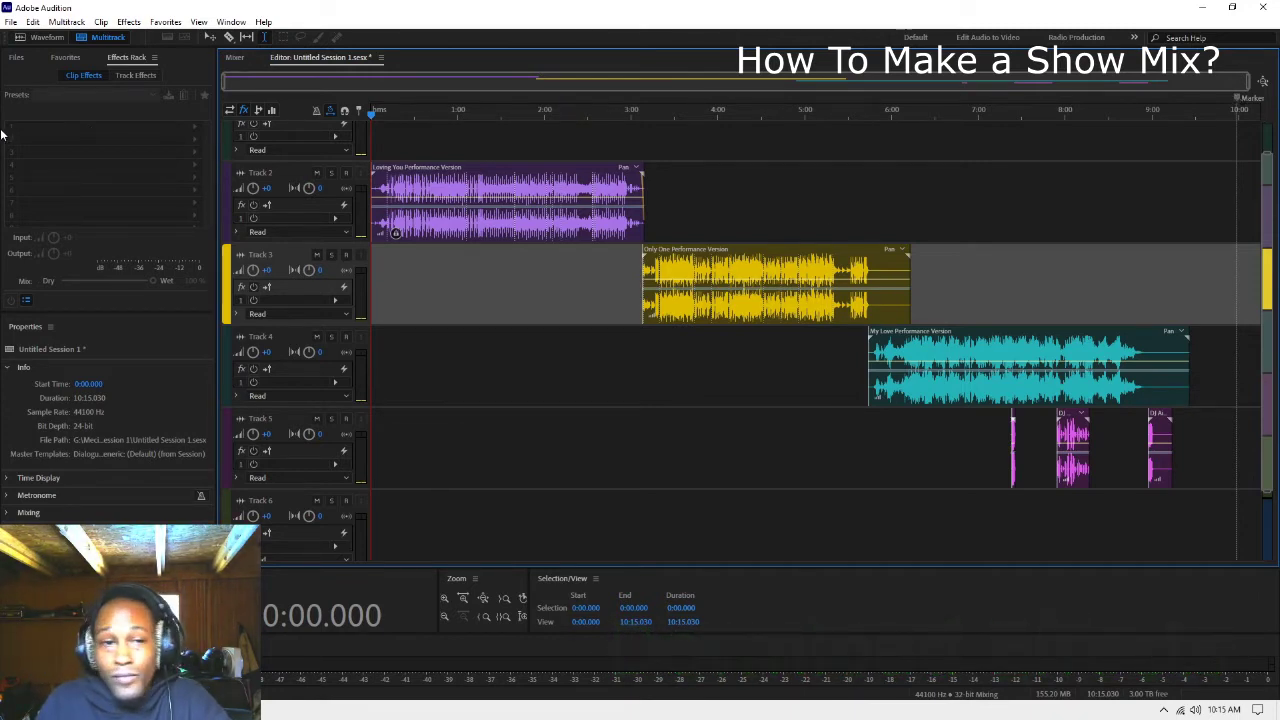
key(space)
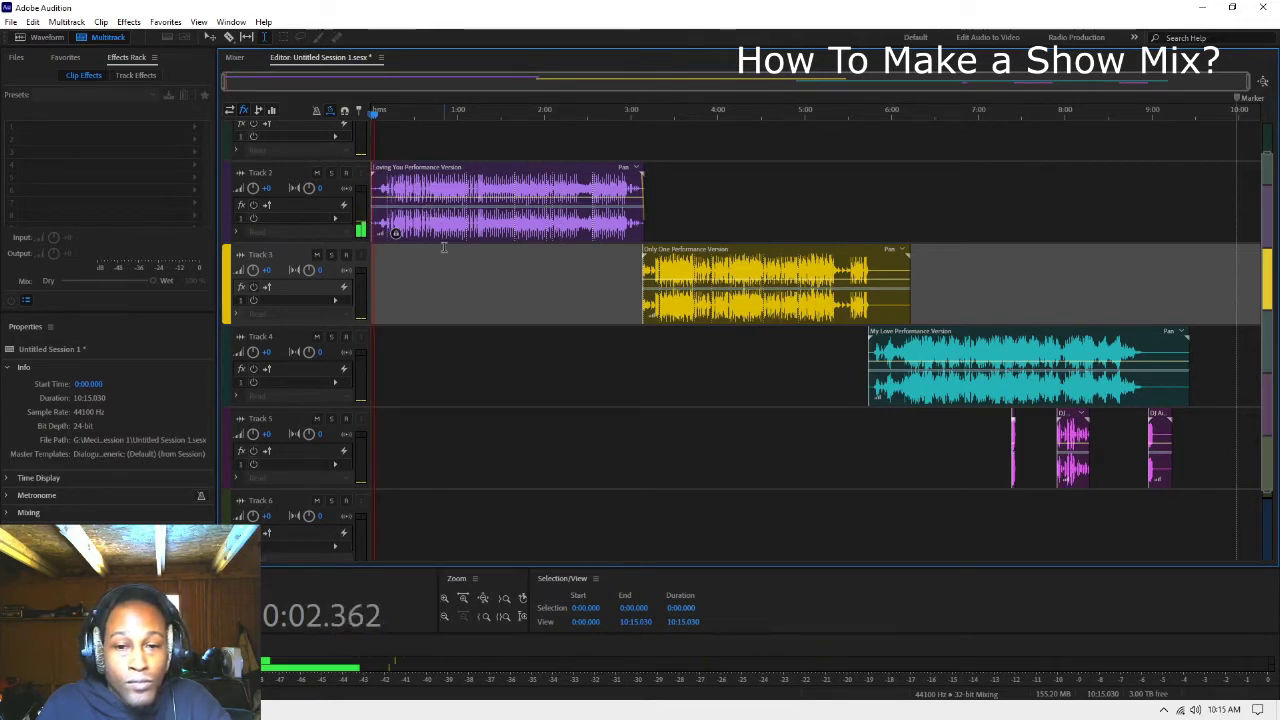
scroll(748, 336, up, 1)
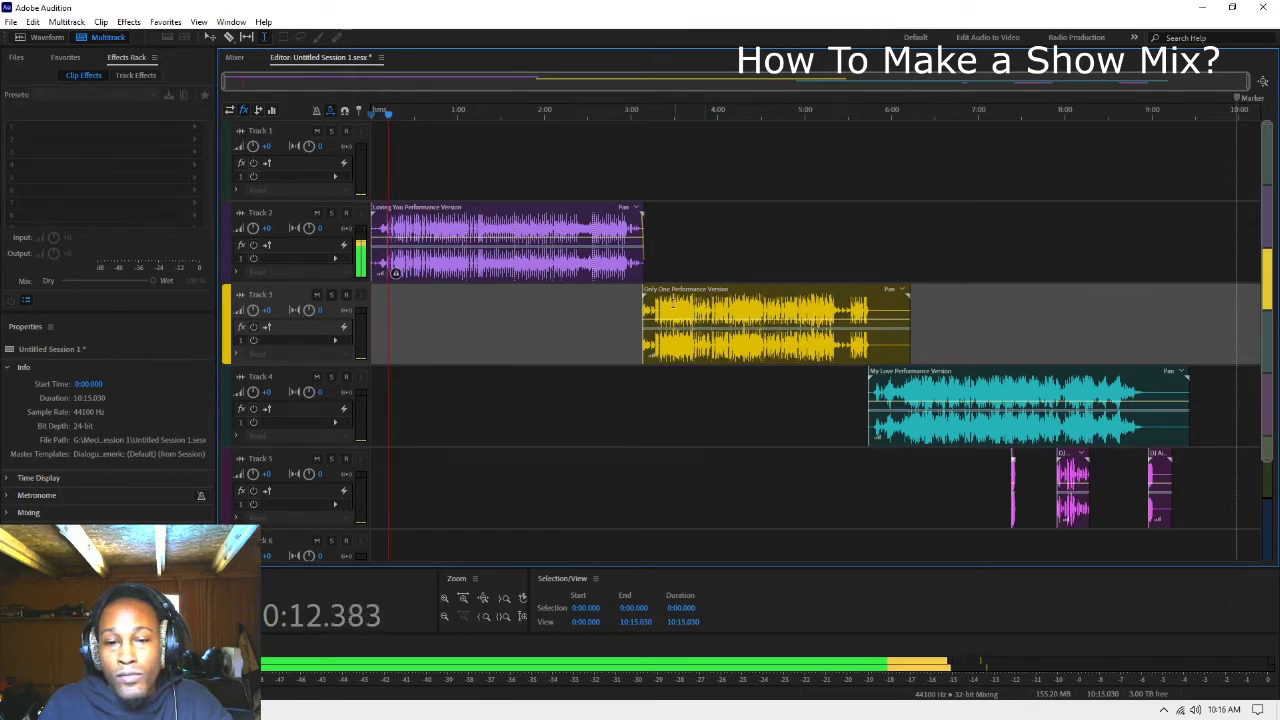
key(space)
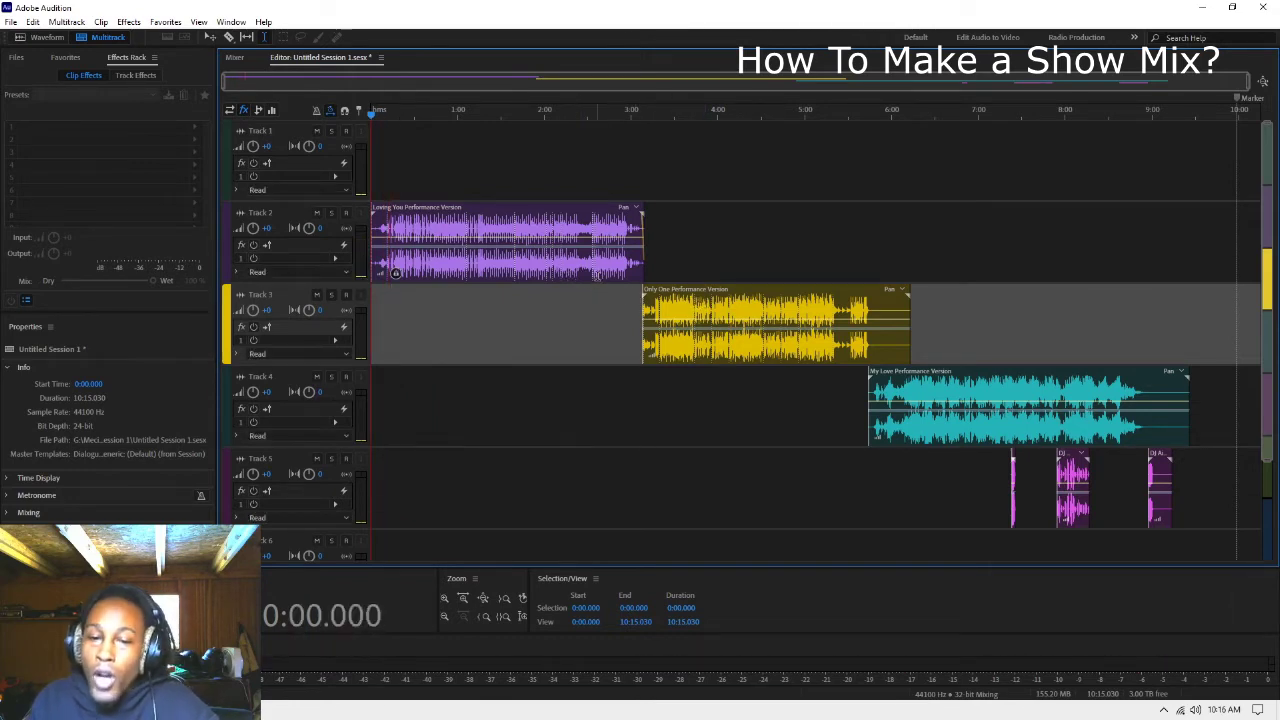
Step: Play the Loving You clip from about 2:32 and move the Only One clip on Track 3 to start where Loving You ends
click(591, 276)
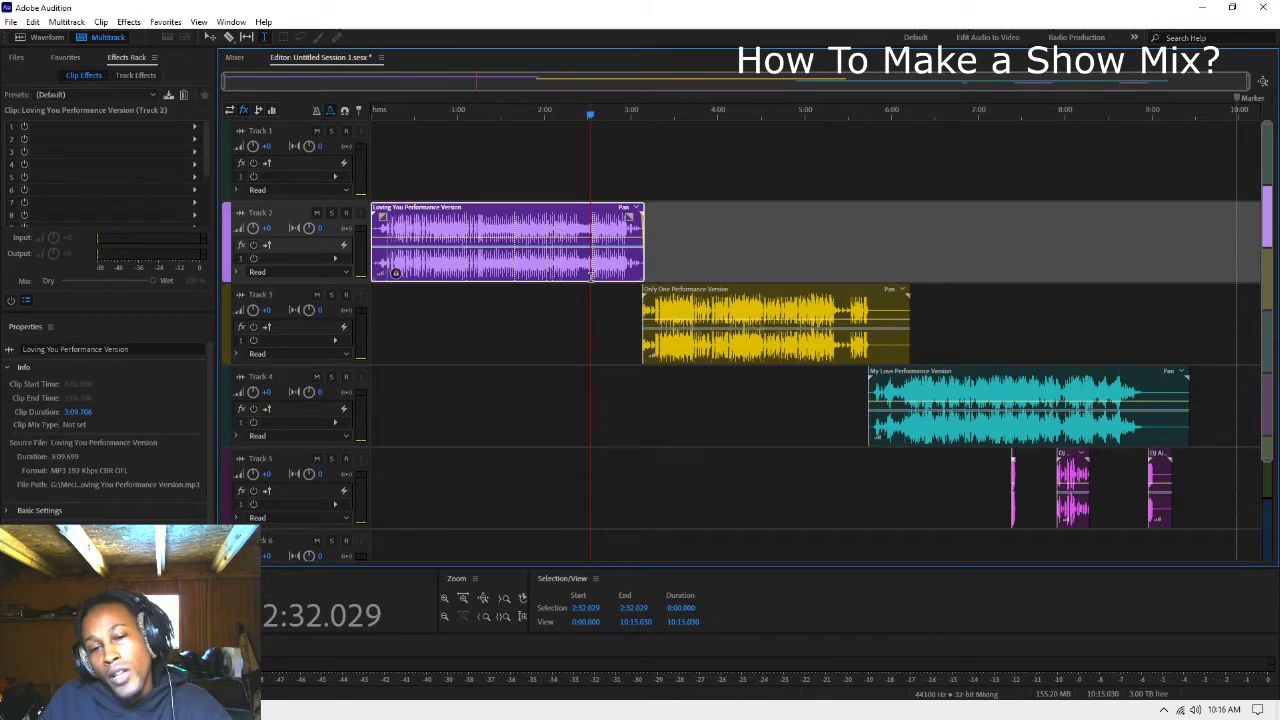
scroll(1137, 416, down, 1)
key(space)
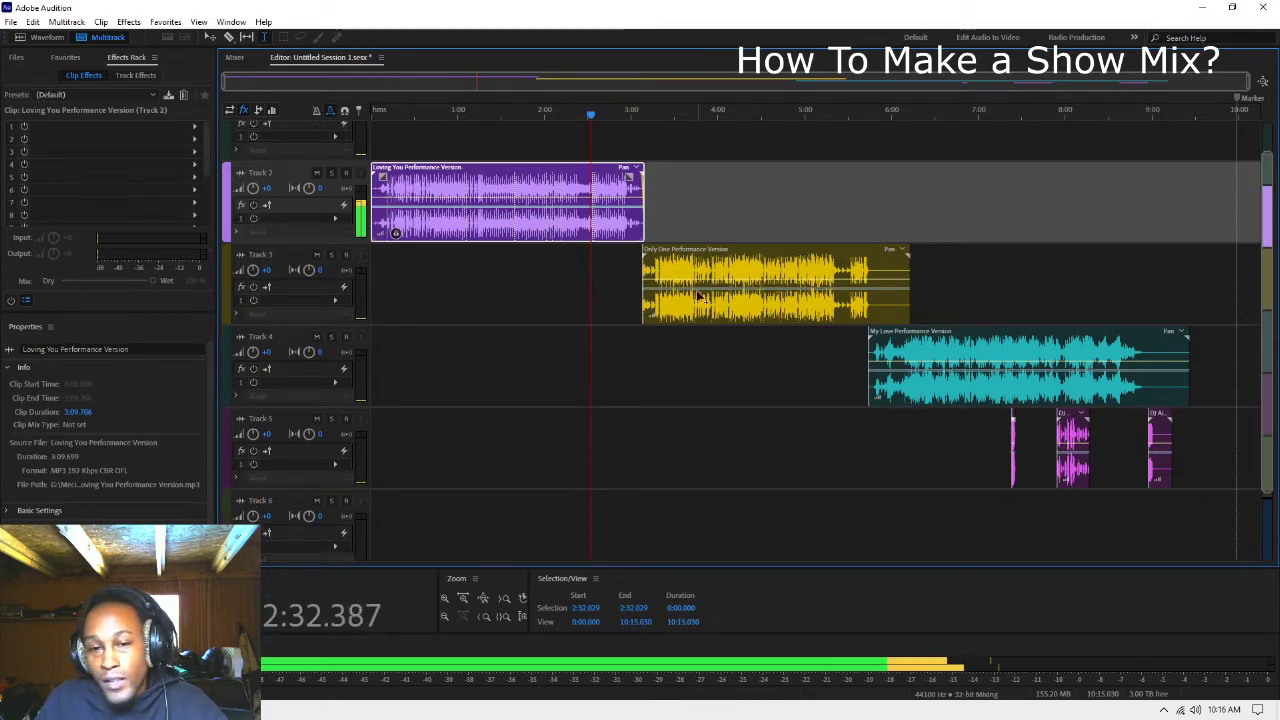
key(equal)
key(equal)
key(equal)
key(equal)
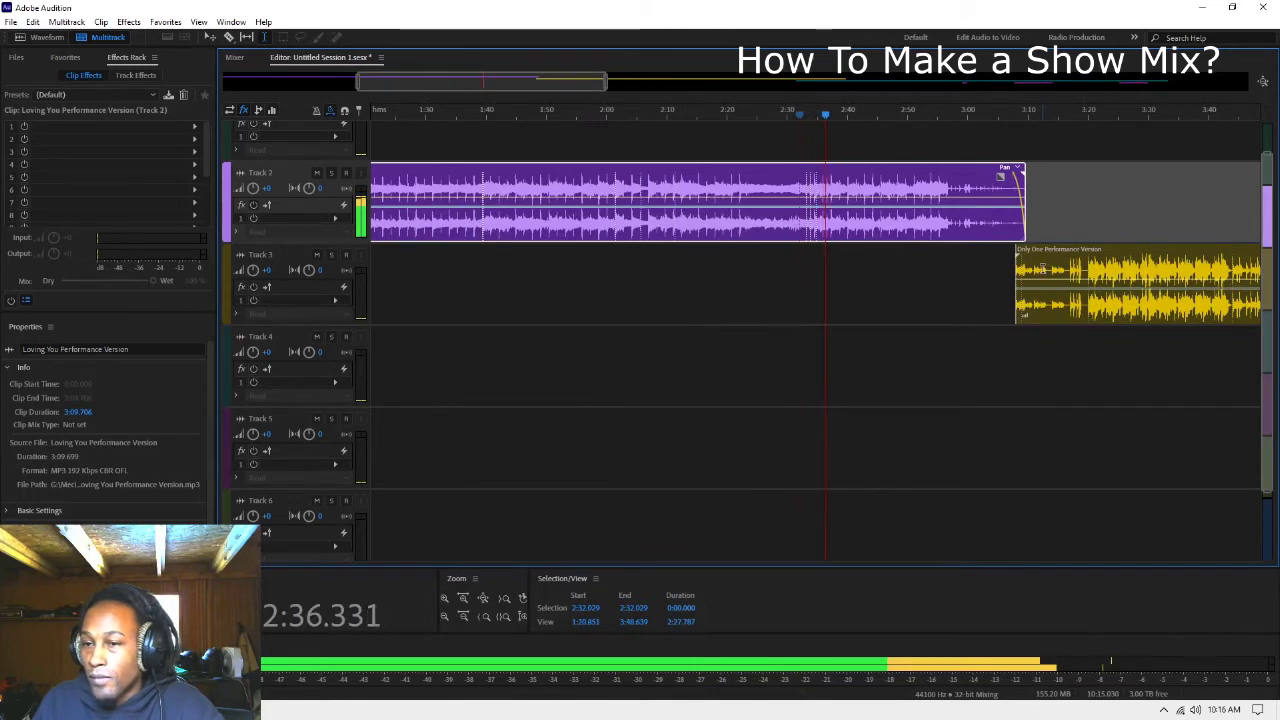
drag(1040, 268, 1049, 270)
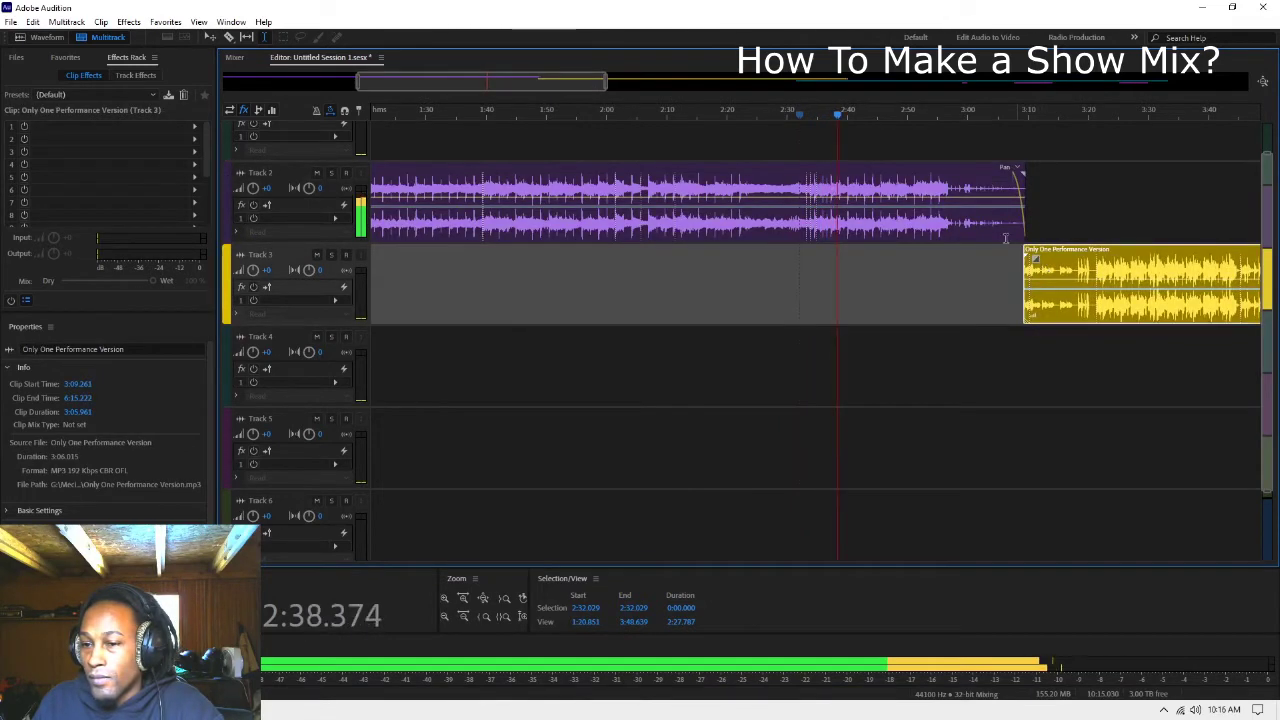
Step: Play the closing section of the Loving You clip and add a marker at about 3:07.6, just before the clip ends
click(953, 223)
key(space)
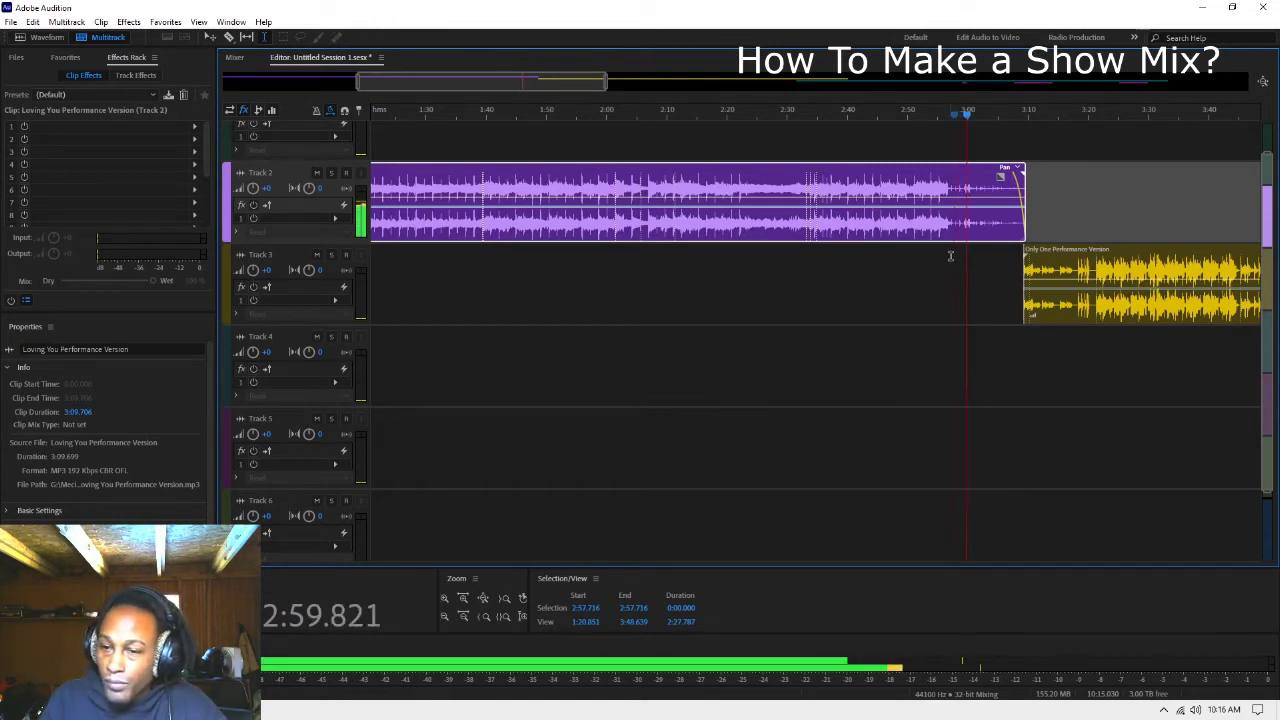
click(871, 236)
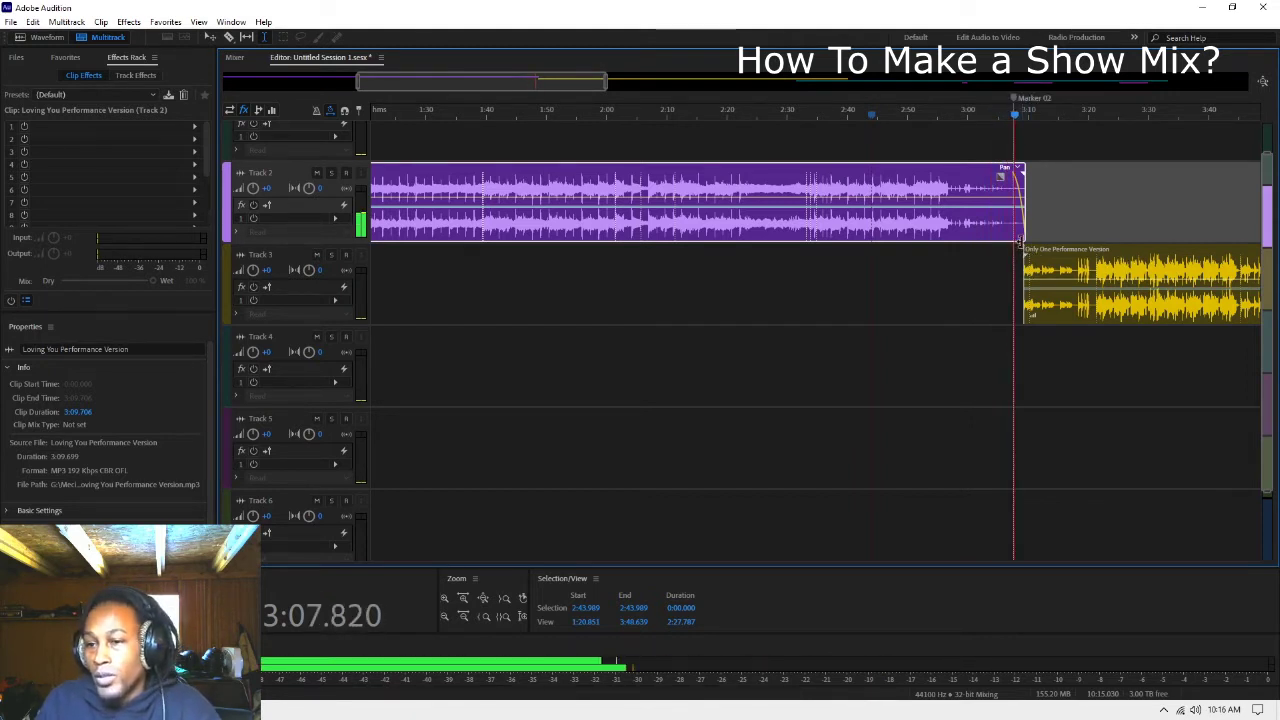
Step: Move the Only One clip on Track 3 earlier so it starts exactly at Marker 02, at 3:07.574
key(space)
click(1057, 267)
drag(1057, 267, 1043, 261)
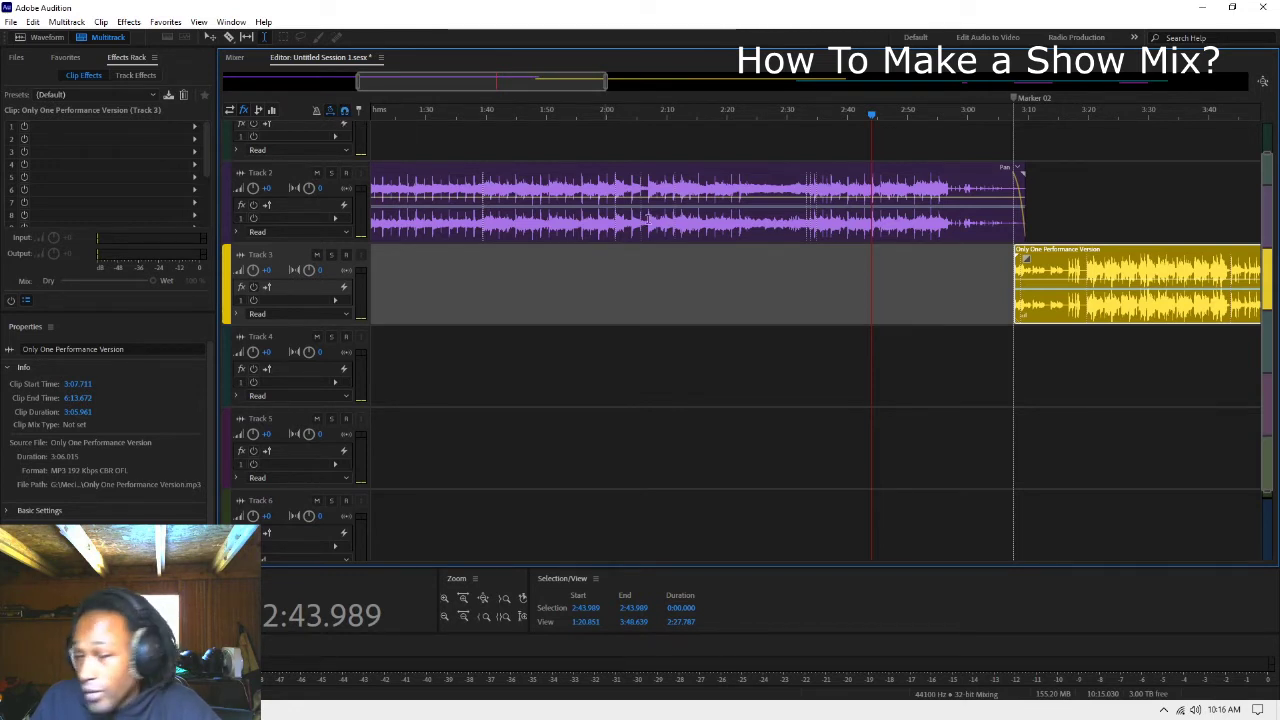
drag(1085, 270, 1079, 270)
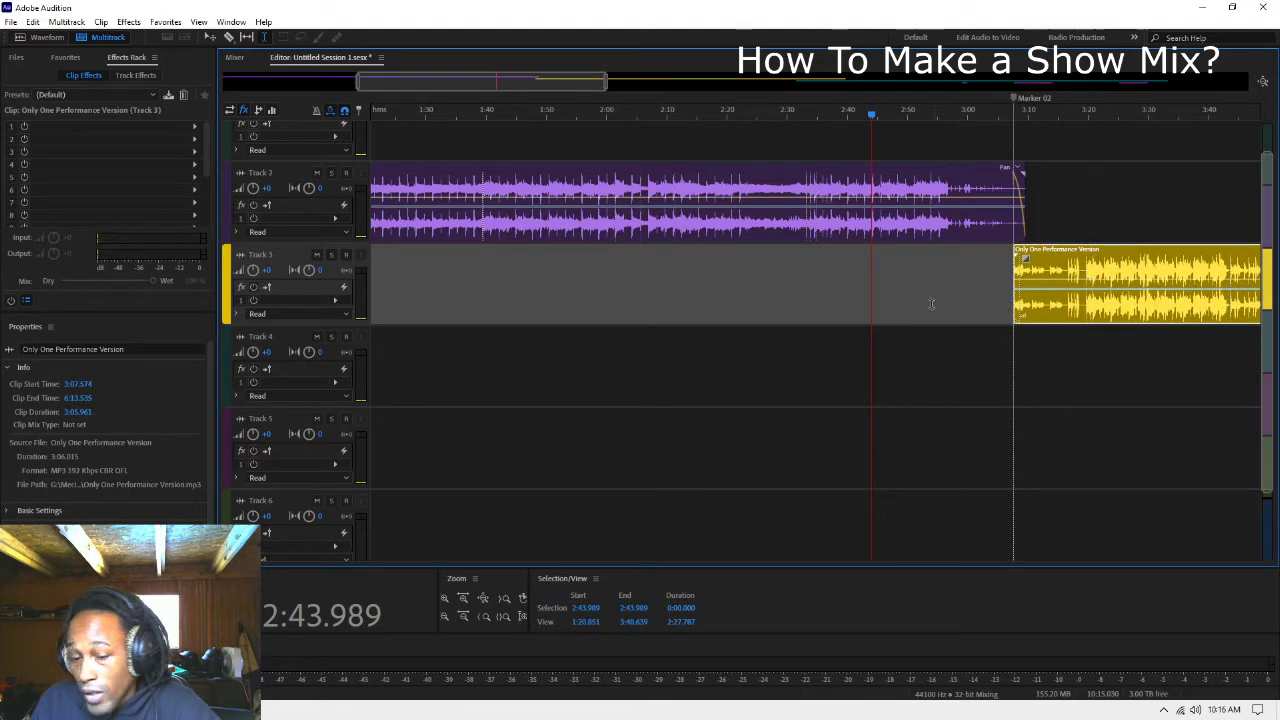
Step: Move the DJ Airhorn clip on Track 5 to about 0:05, beneath the opening of Loving You, and play from 0:02
key(backslash)
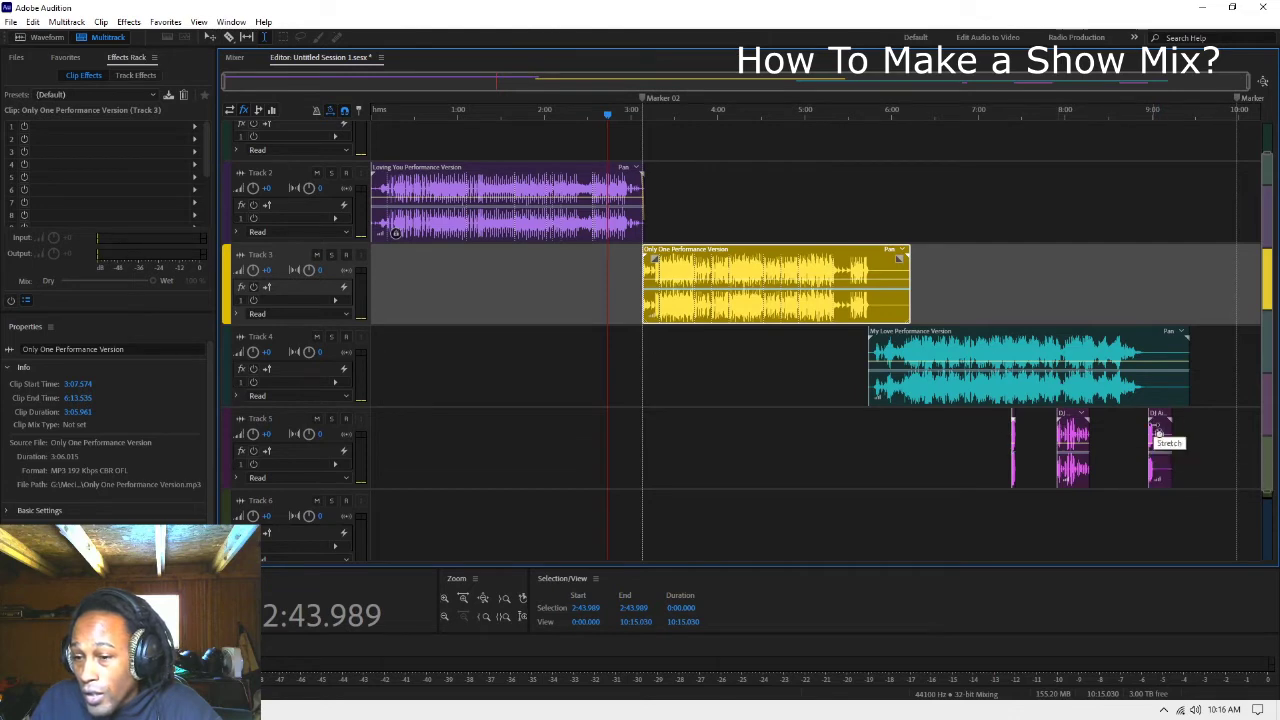
drag(1164, 438, 401, 428)
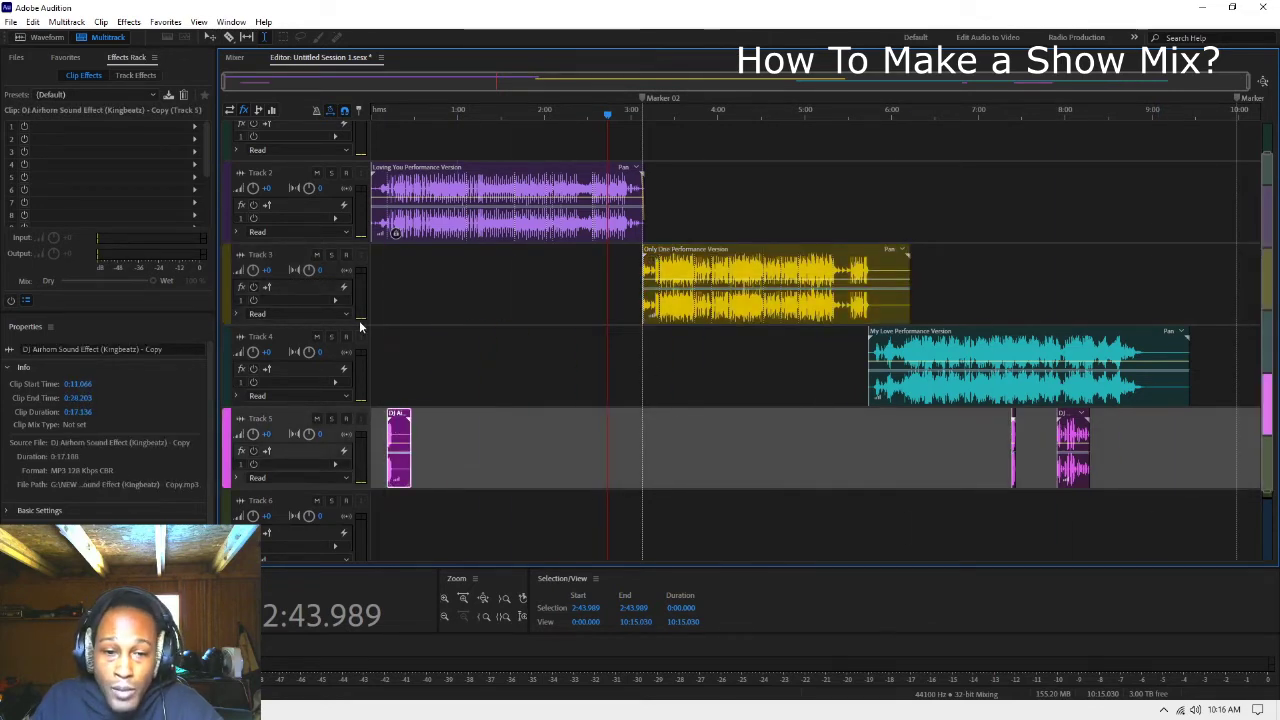
click(375, 256)
scroll(375, 256, up, 6)
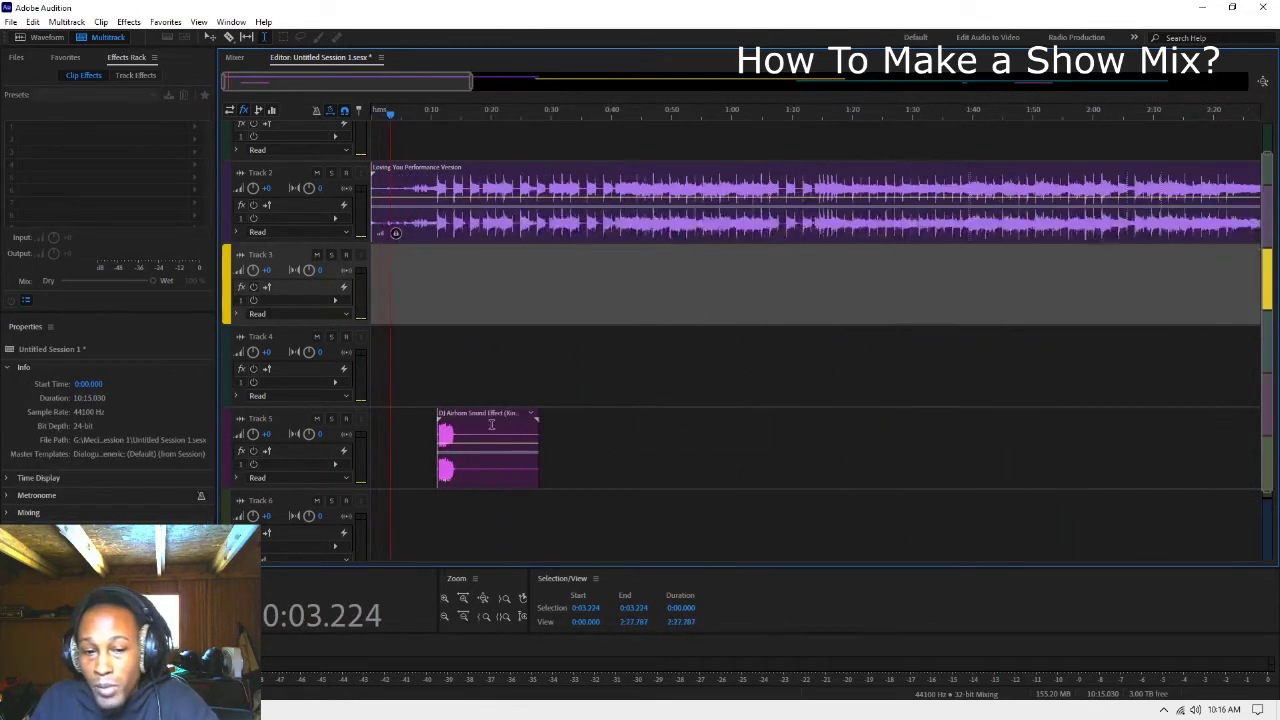
scroll(601, 446, up, 3)
drag(713, 425, 563, 425)
click(419, 431)
key(space)
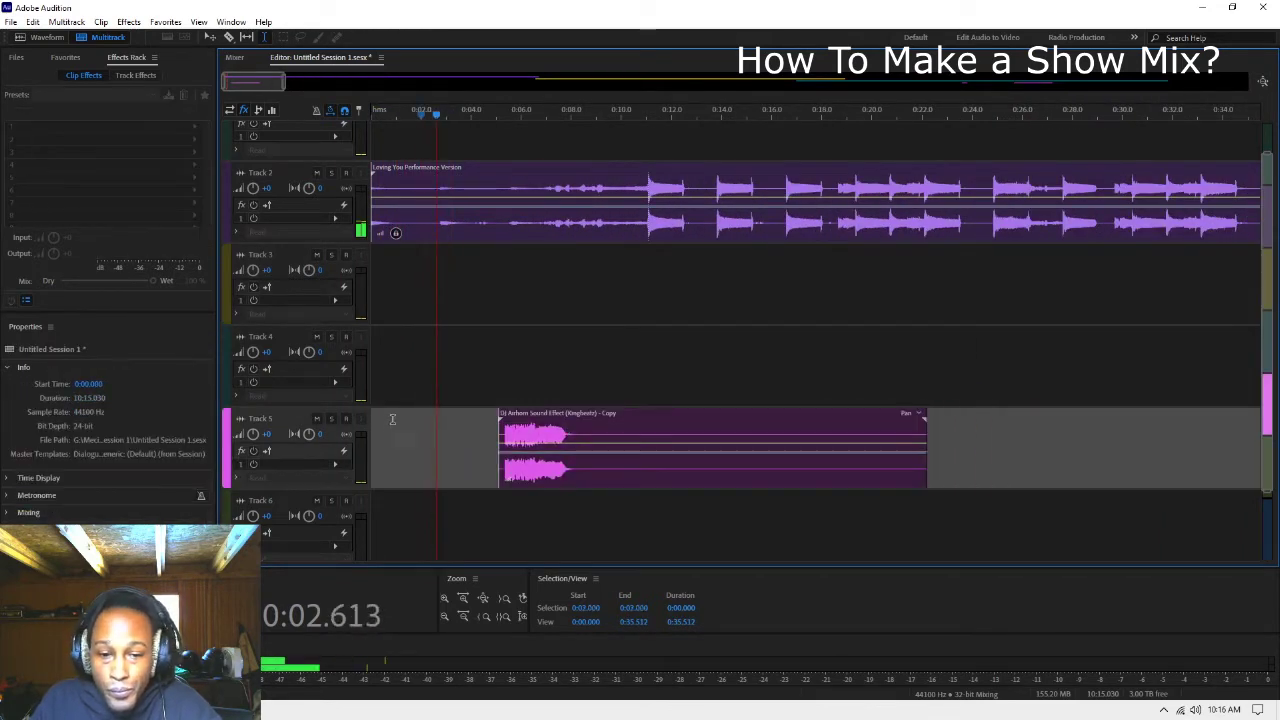
Step: Lower the volume envelope of the DJ Airhorn clip on Track 5 below its centre level
click(547, 447)
drag(546, 446, 539, 468)
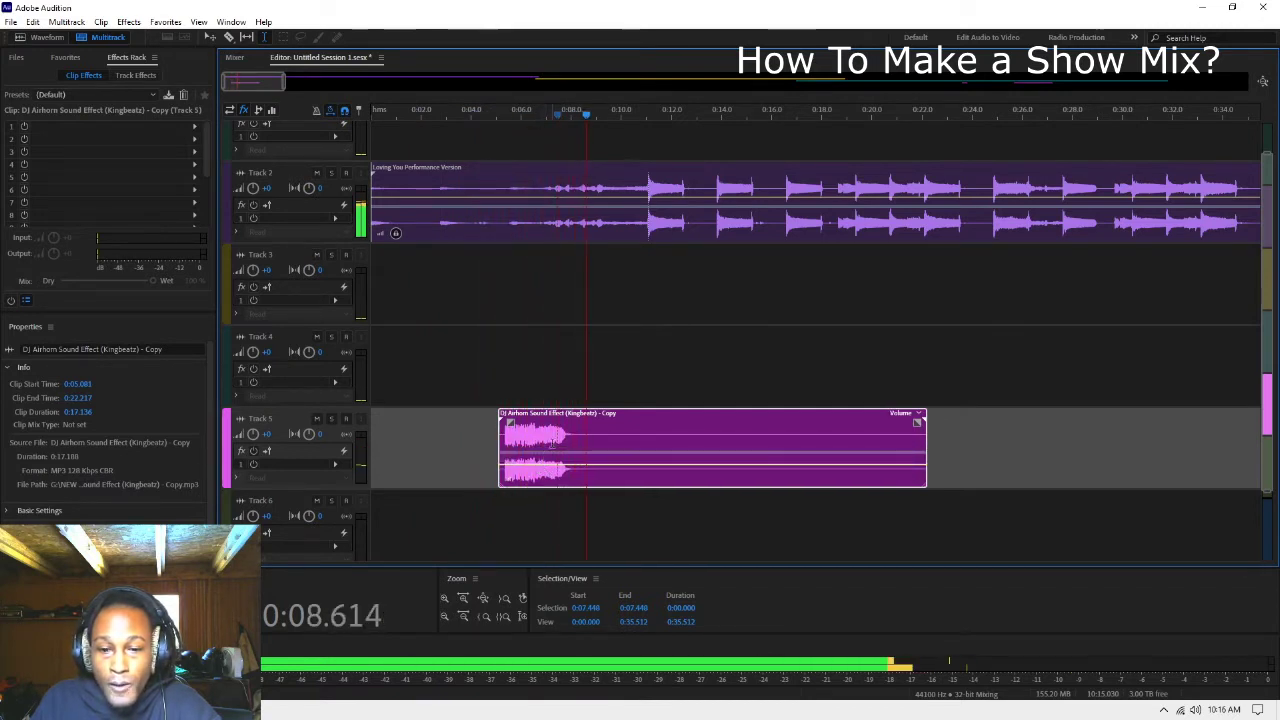
key(space)
click(544, 433)
Step: Move the DJ Airhorn clip along Track 5 to start at Marker 02 and play the transition from about 3:05
scroll(544, 433, down, 10)
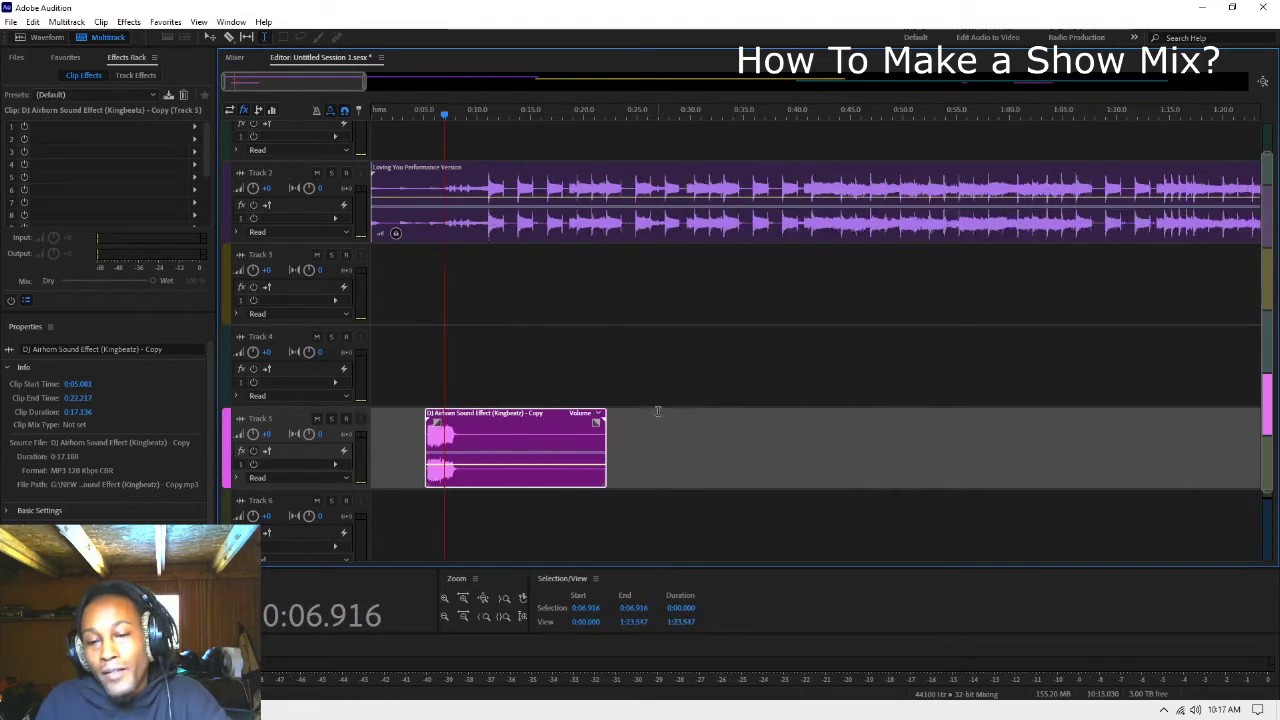
mouse_move(406, 437)
mouse_down()
mouse_move(845, 365)
mouse_move(776, 445)
mouse_move(752, 450)
mouse_up()
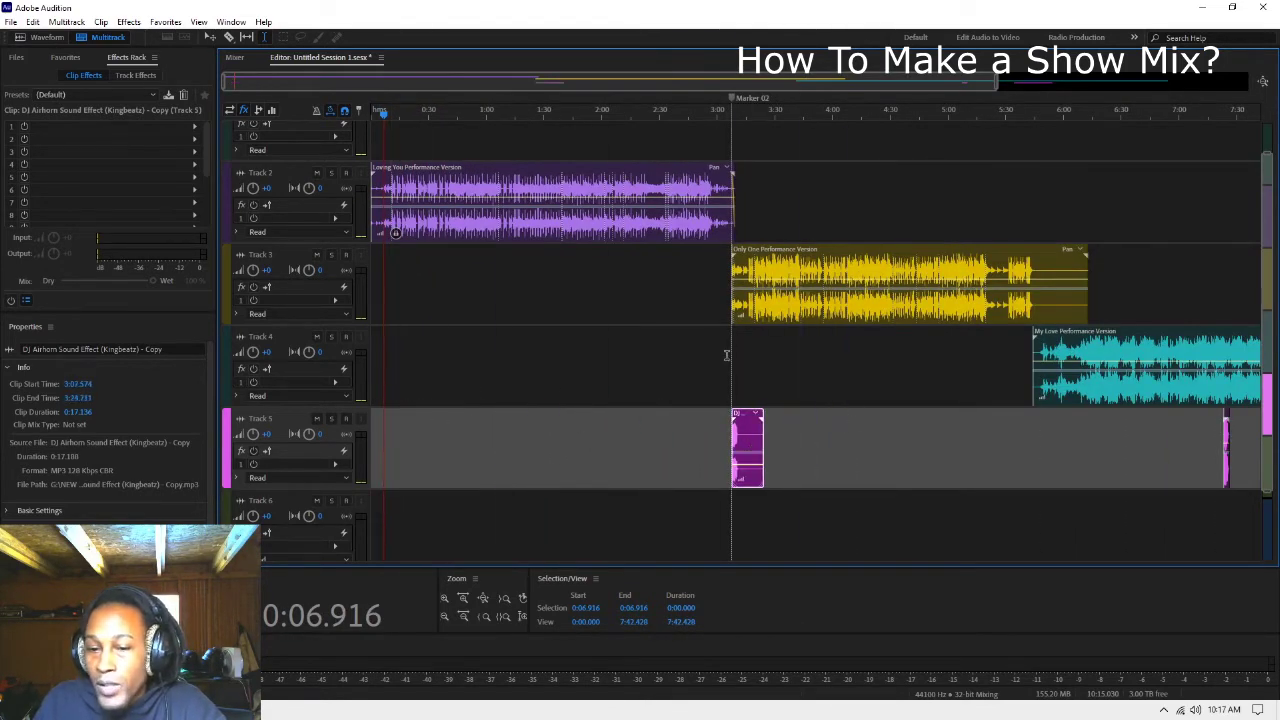
click(726, 354)
key(space)
Step: Shift the DJ Airhorn clip slightly earlier, to about 3:07.32, so its audible horn begins at Marker 02
scroll(770, 375, up, 3)
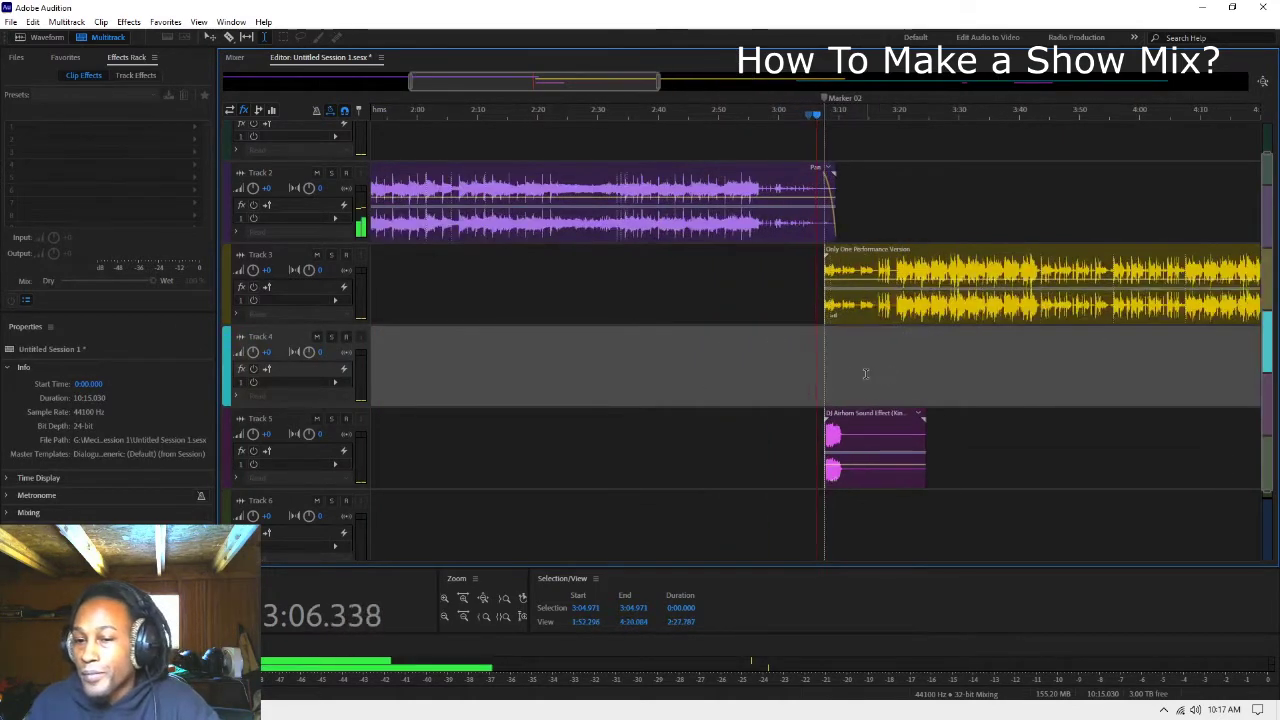
scroll(866, 374, up, 6)
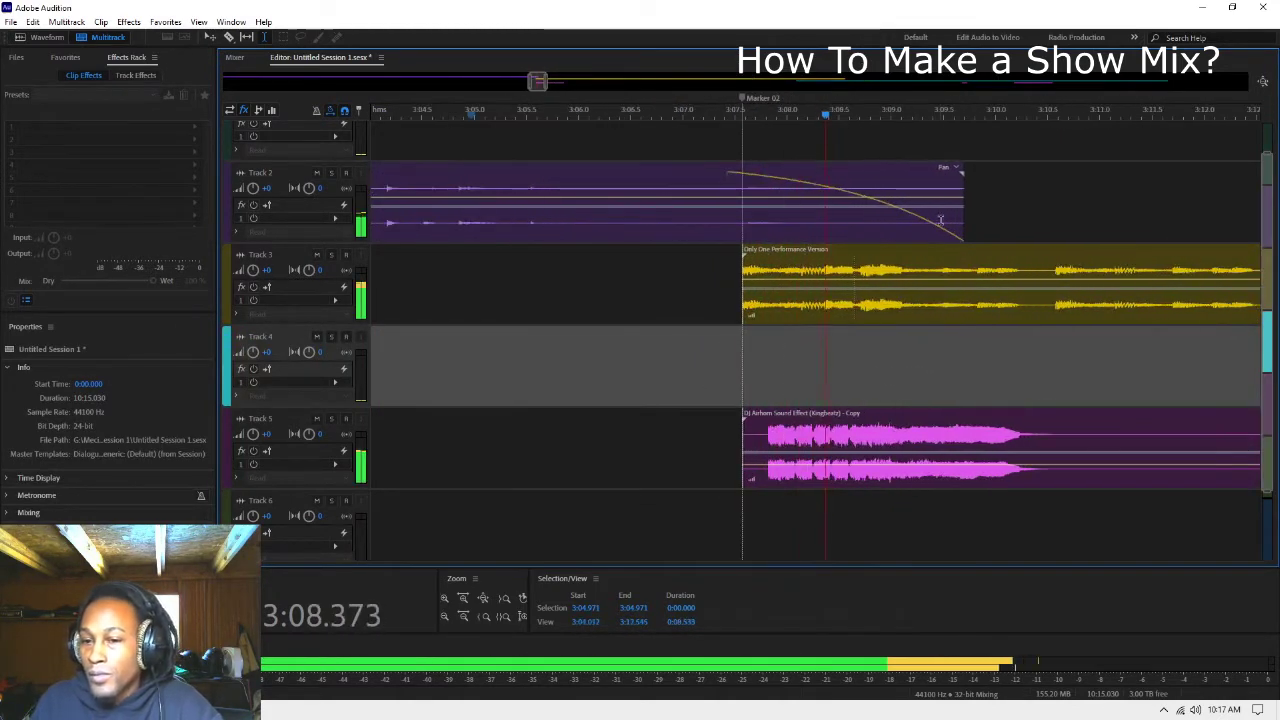
scroll(940, 219, up, 2)
drag(779, 478, 743, 480)
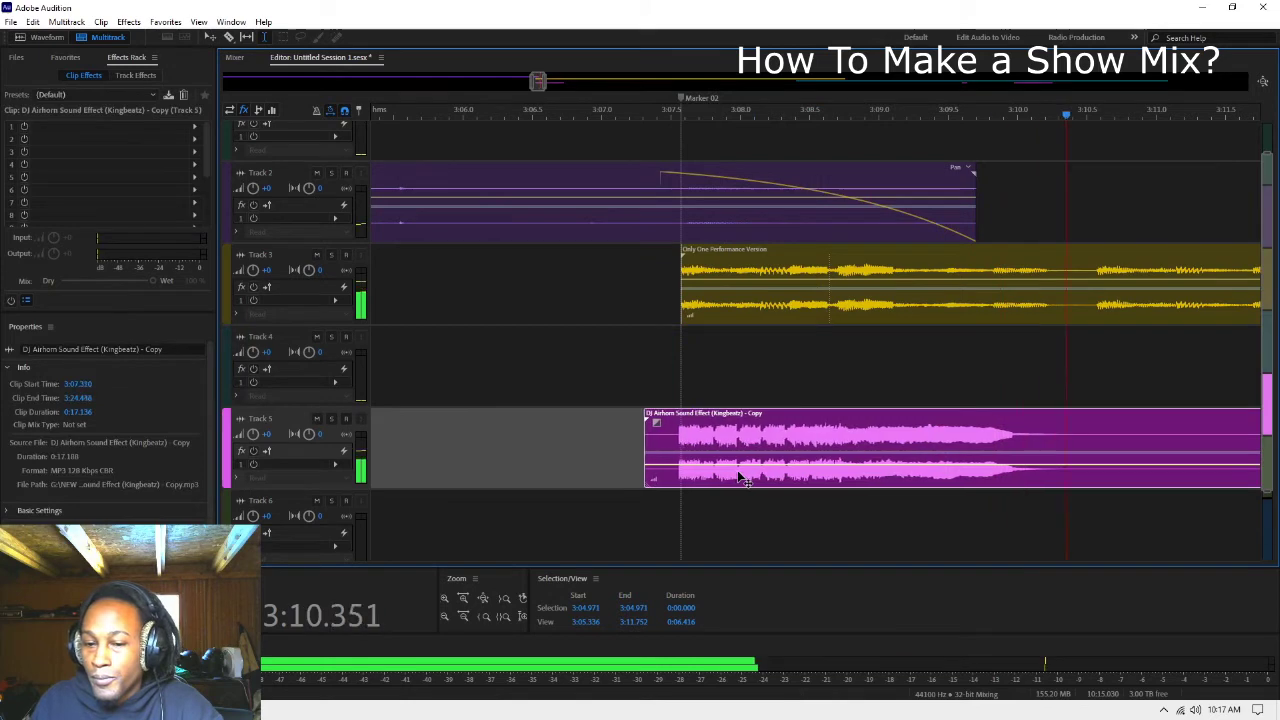
click(614, 450)
key(space)
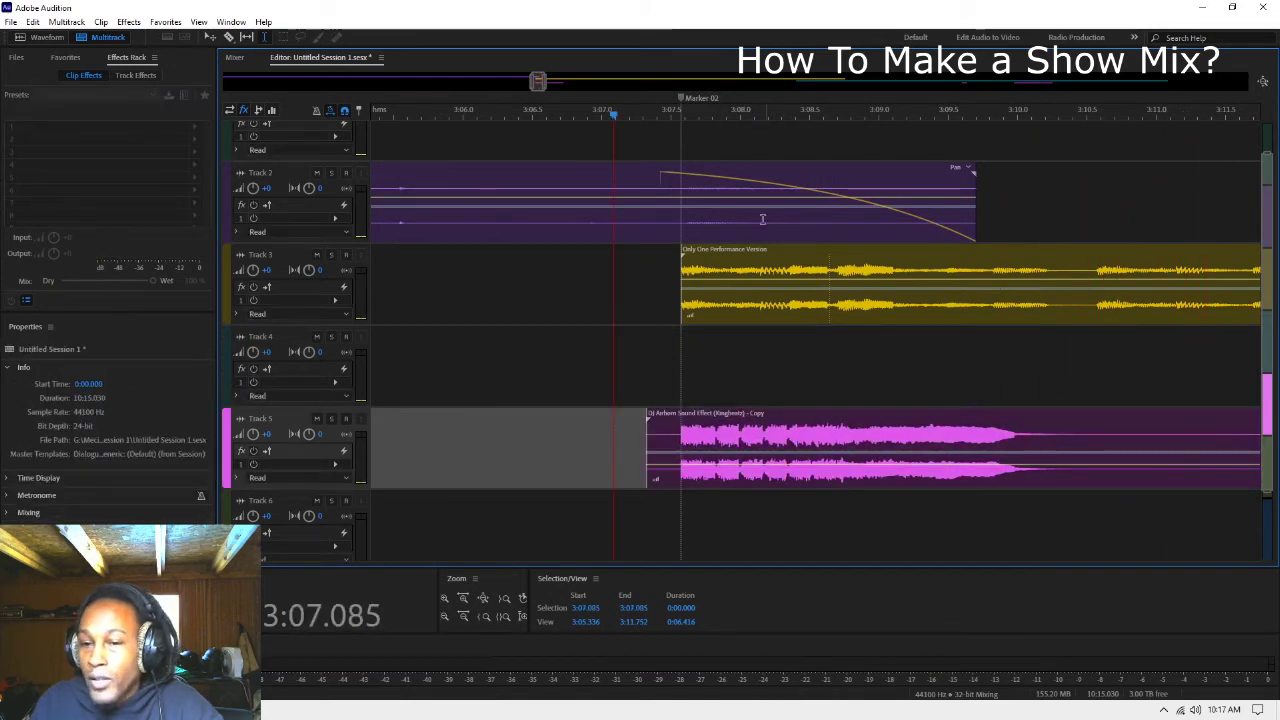
Step: Split the Loving You clip at Marker 02, delete its fading tail, and play the transition from 3:05.5
click(681, 224)
key(ctrl+k)
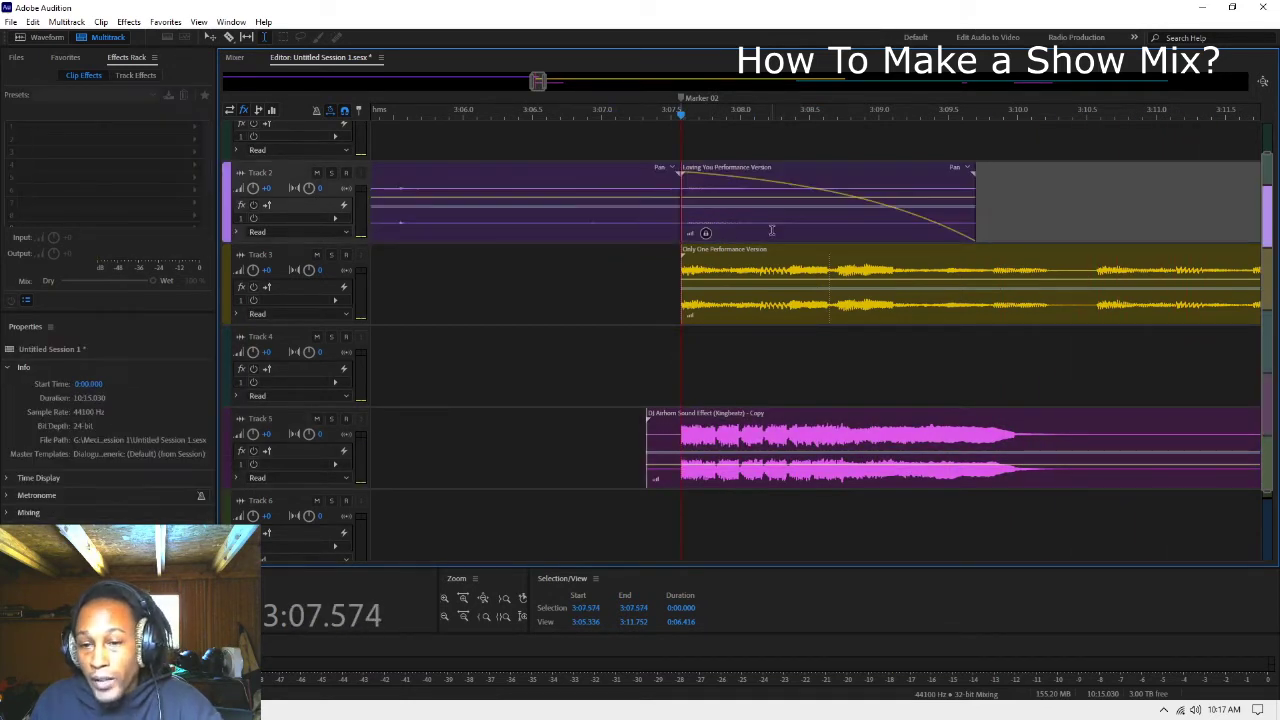
click(773, 200)
key(Delete)
click(392, 291)
key(space)
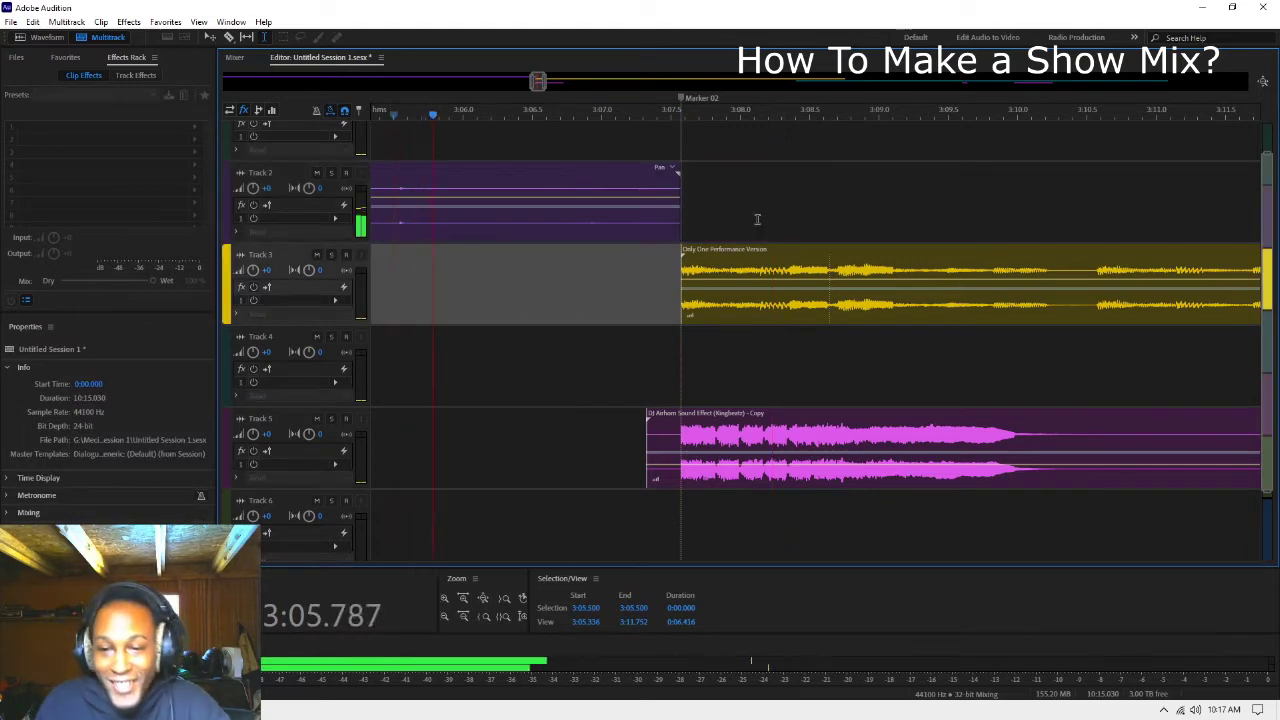
Step: Split the Loving You clip at about 3:05.44 and convert its last piece before Marker 02 to a unique copy
click(455, 225)
key(space)
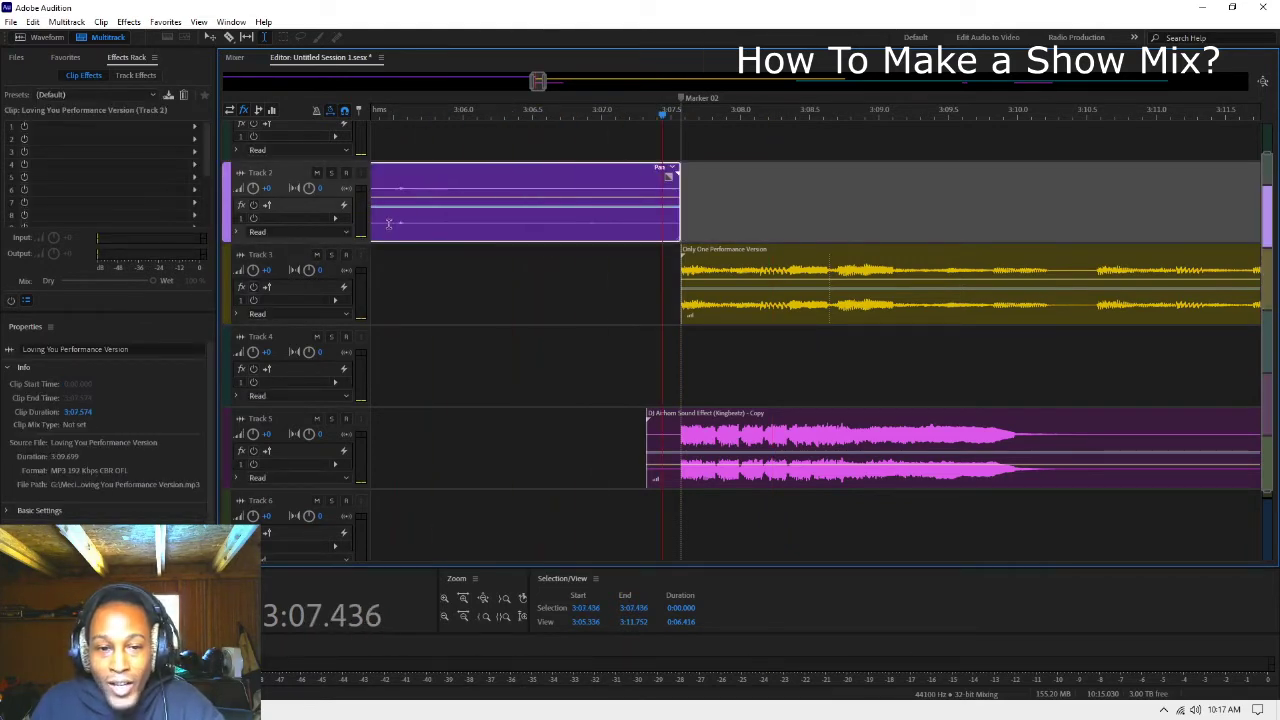
right_click(518, 240)
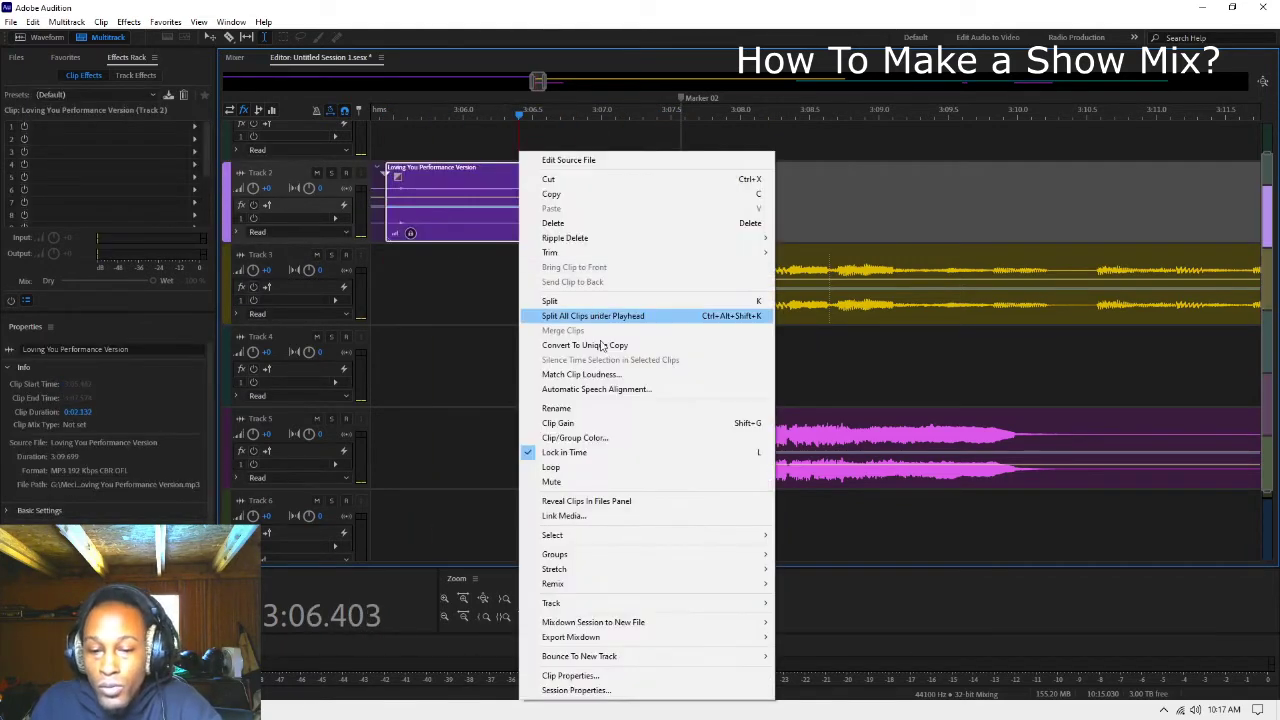
click(593, 346)
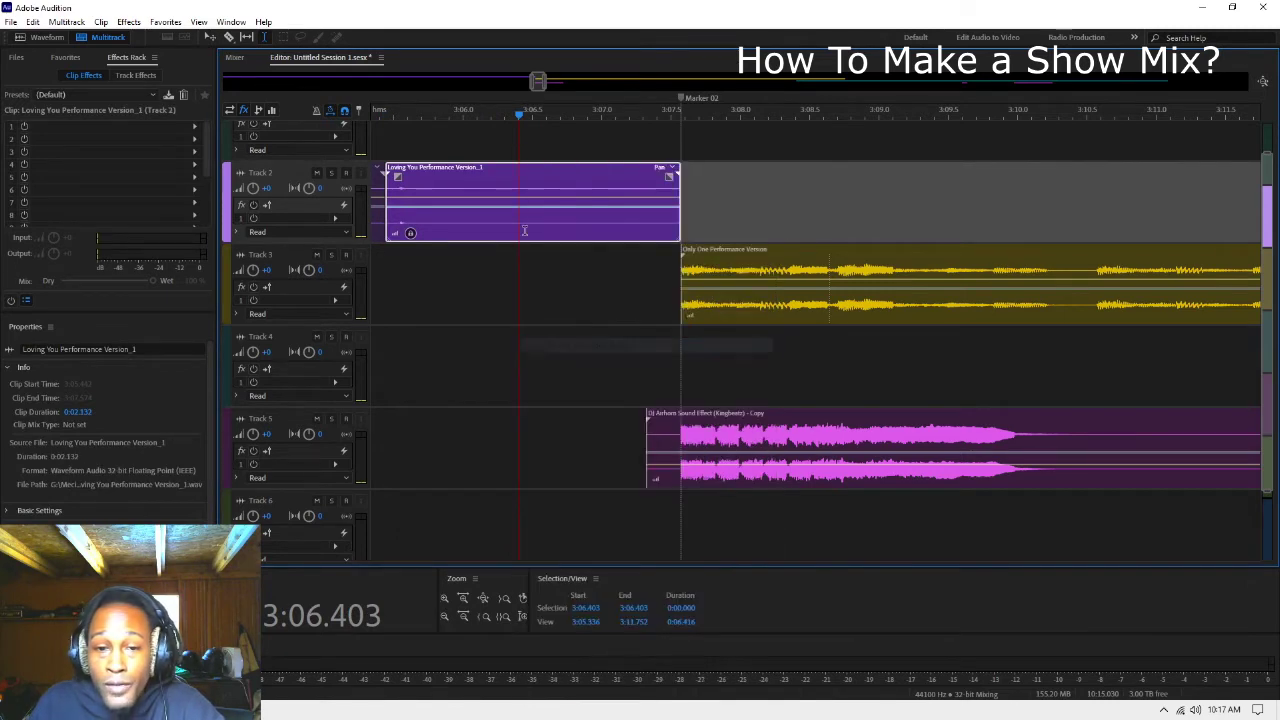
click(523, 230)
right_click(523, 230)
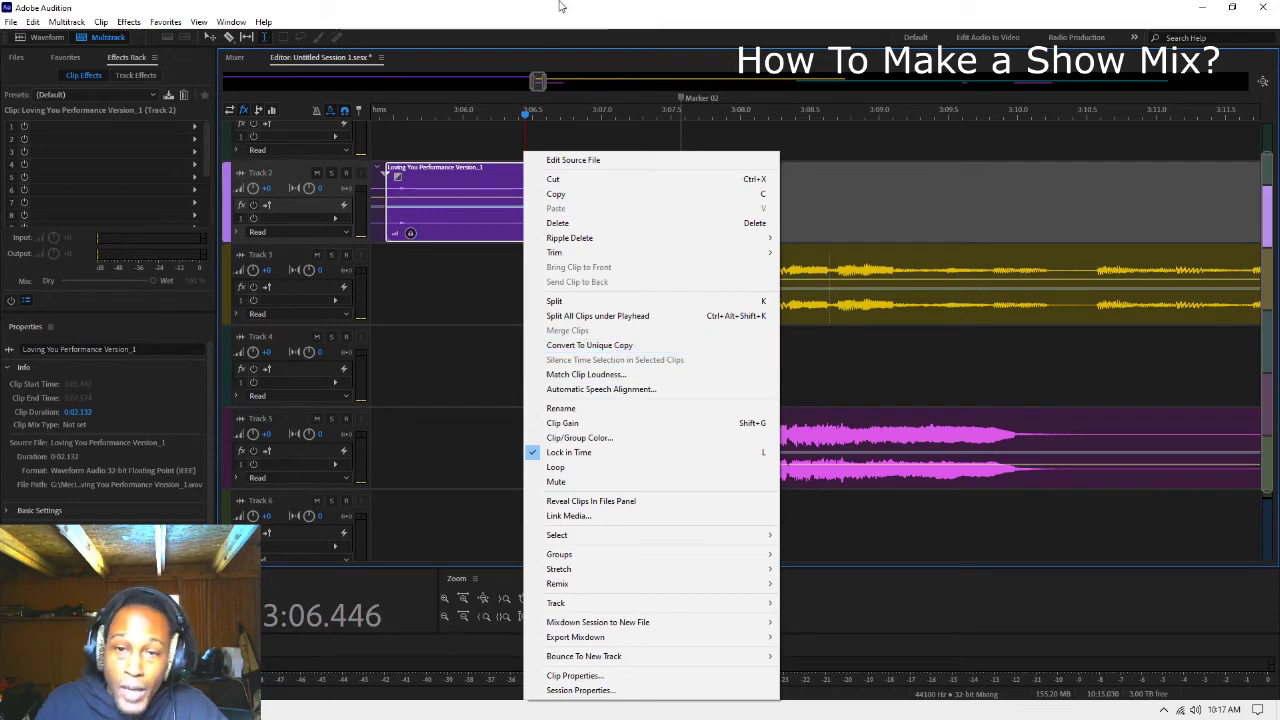
key(Escape)
Step: Apply Pitch Bender with the Turntable Losing Power preset to Loving You Performance Version_1, and return to the multitrack session
double_click(500, 223)
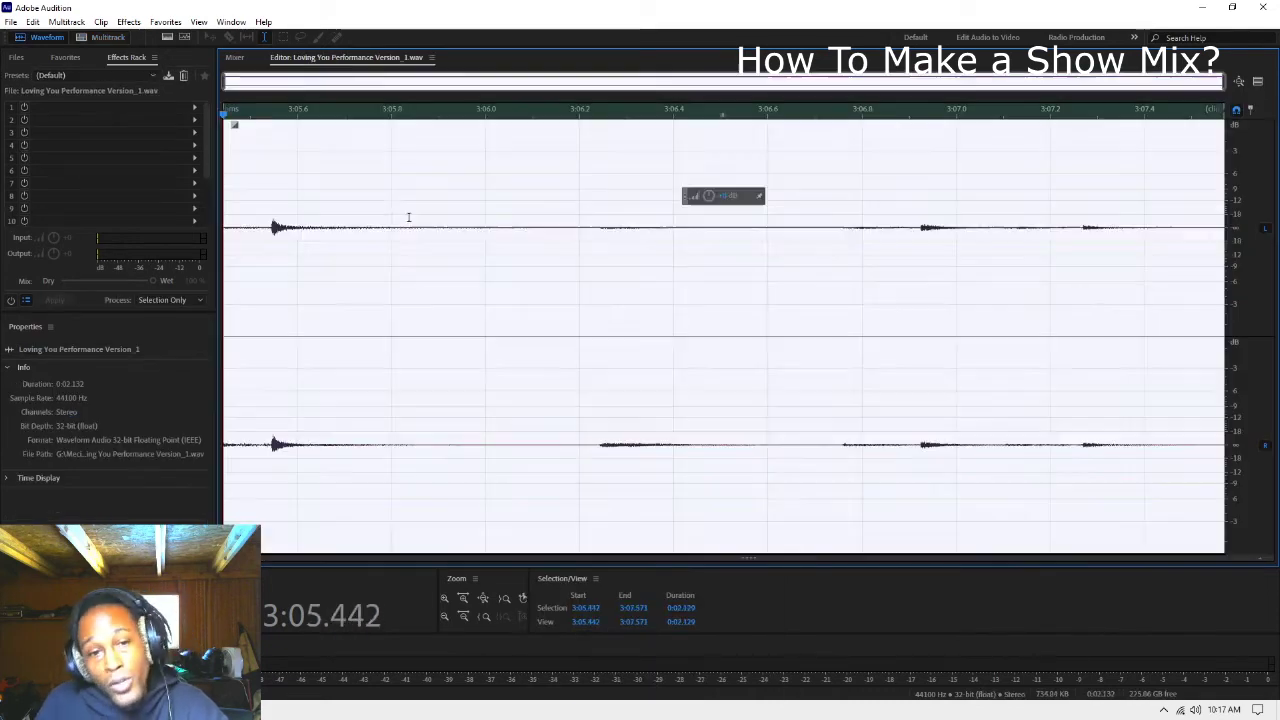
click(125, 21)
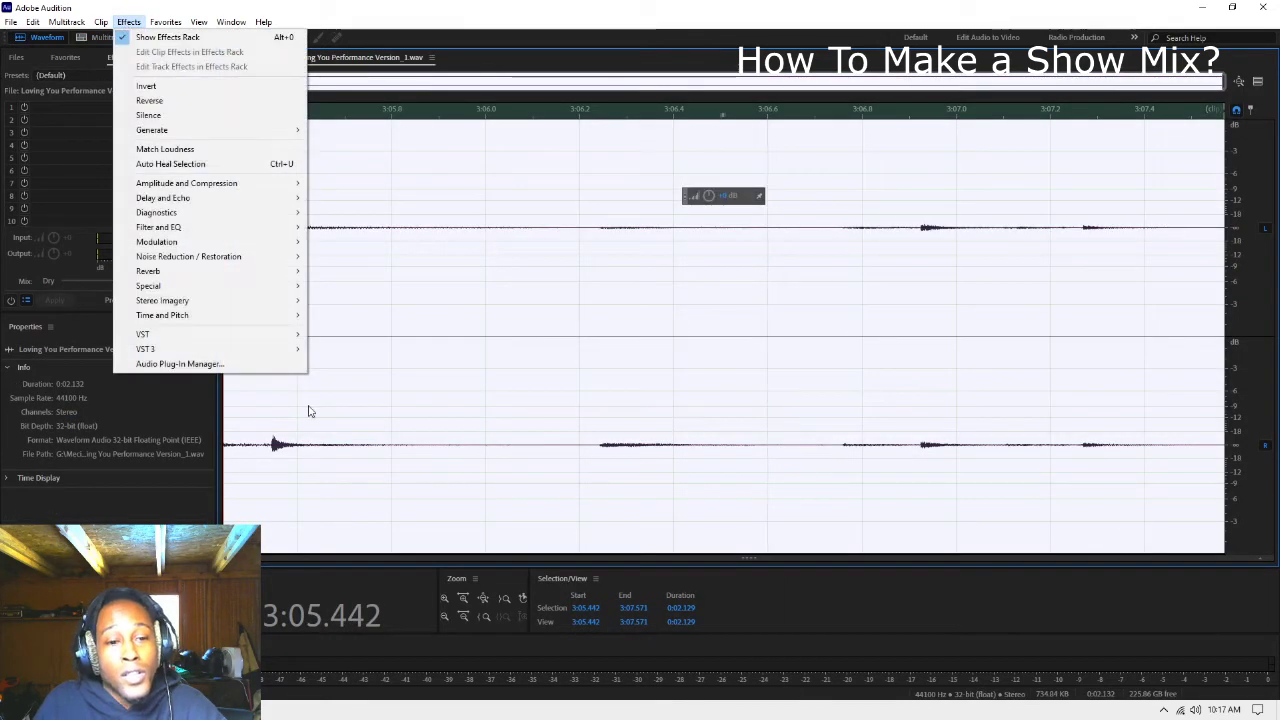
mouse_move(245, 318)
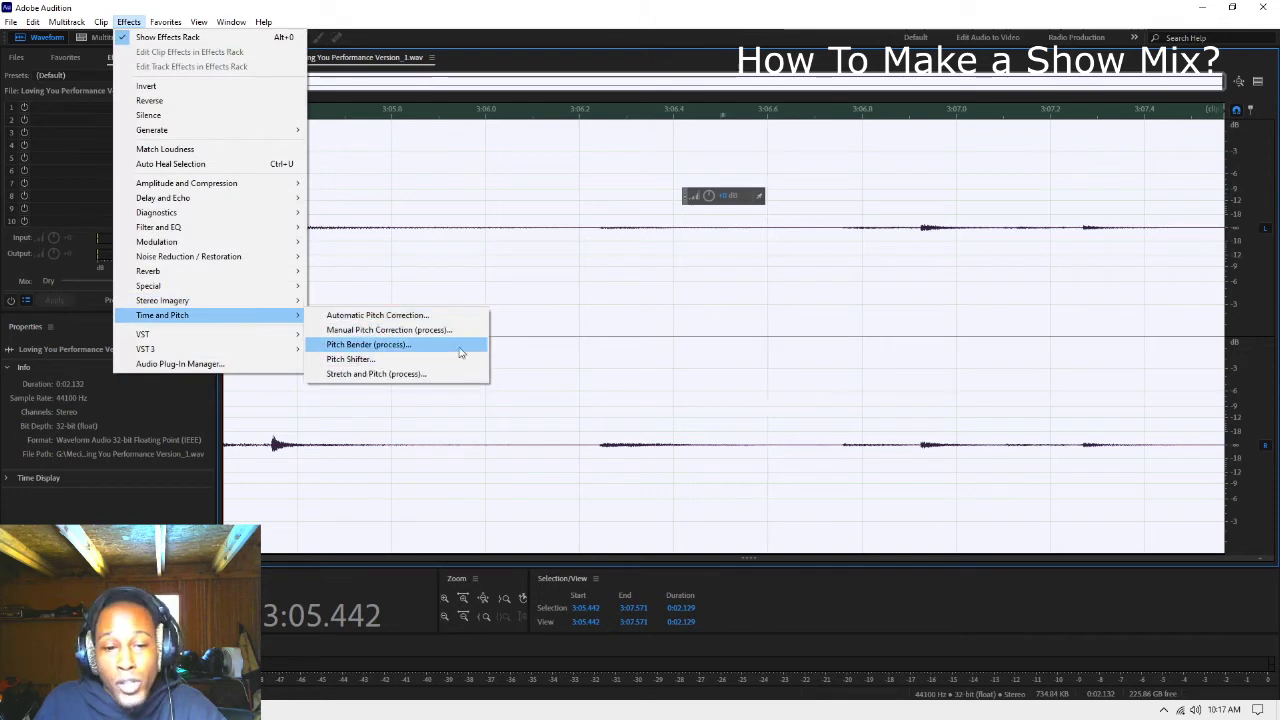
click(470, 346)
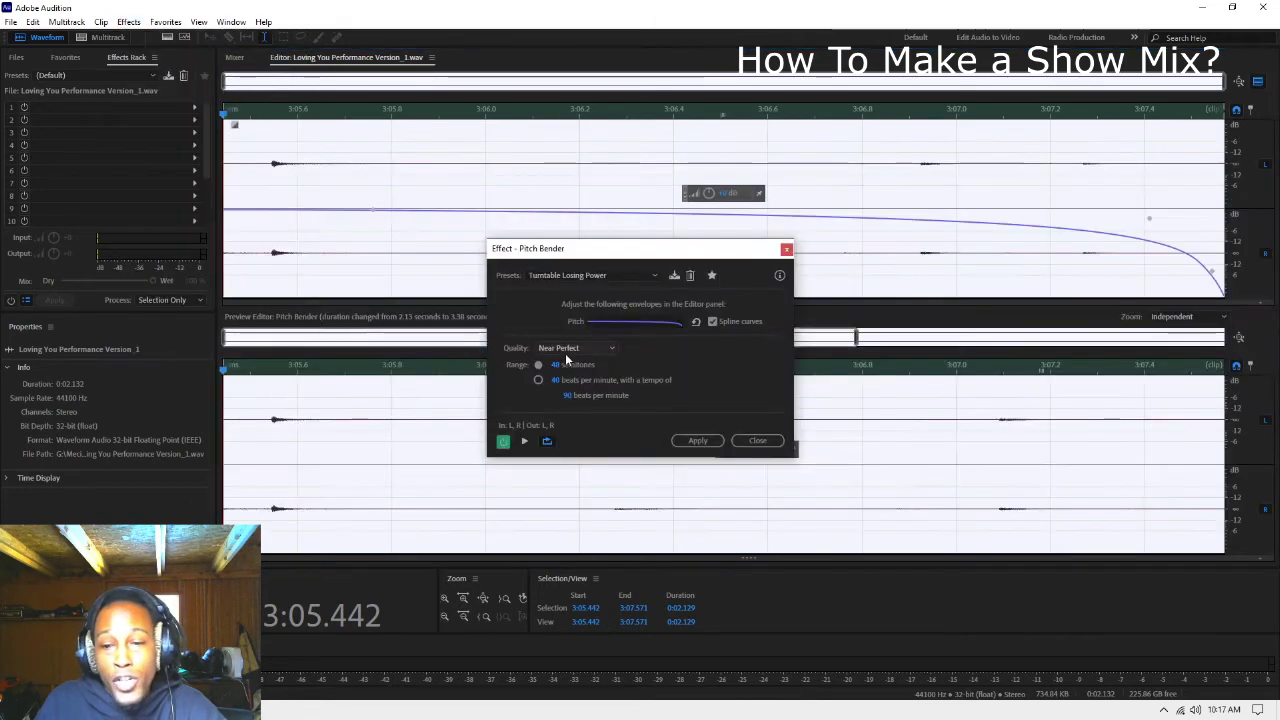
click(558, 275)
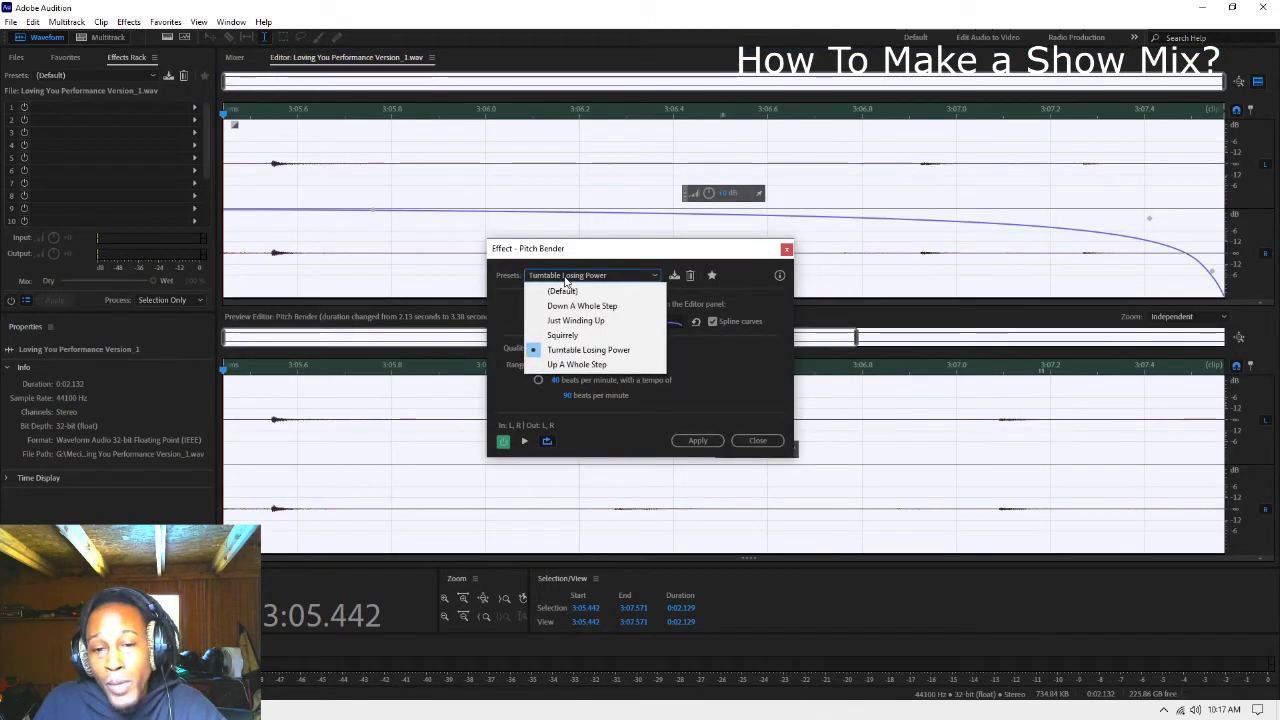
click(588, 349)
click(697, 440)
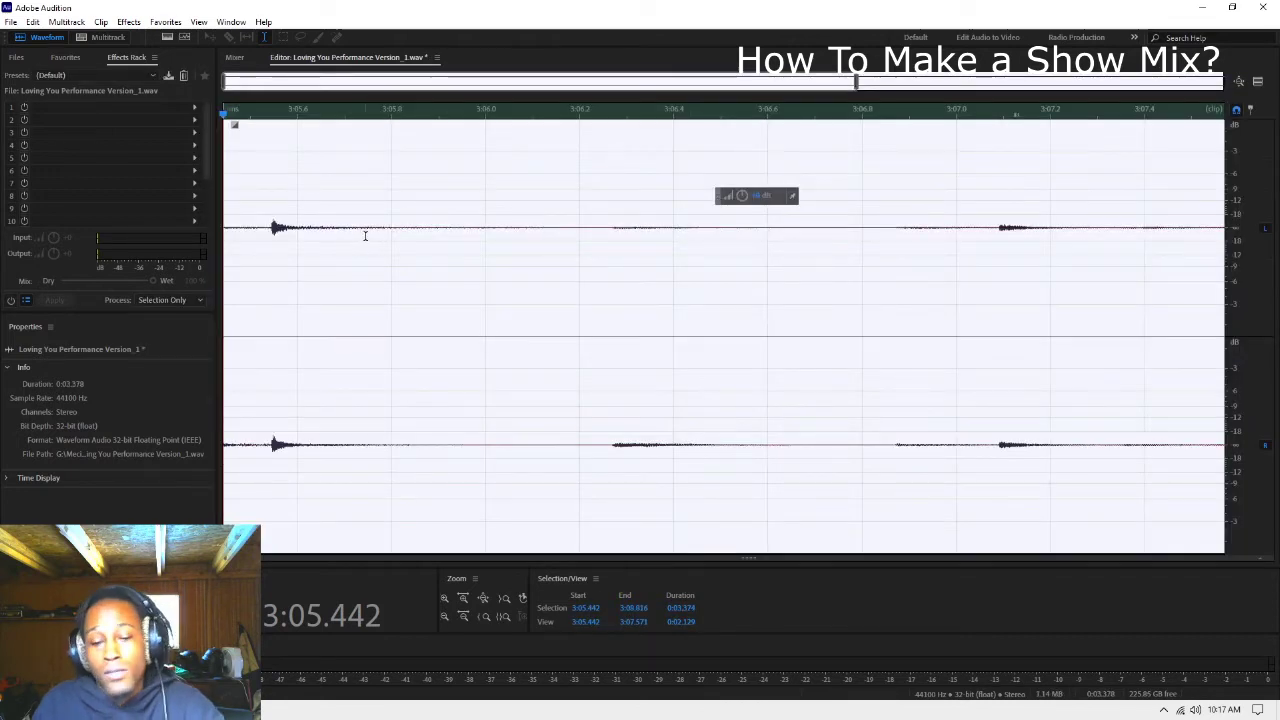
key(8)
click(428, 263)
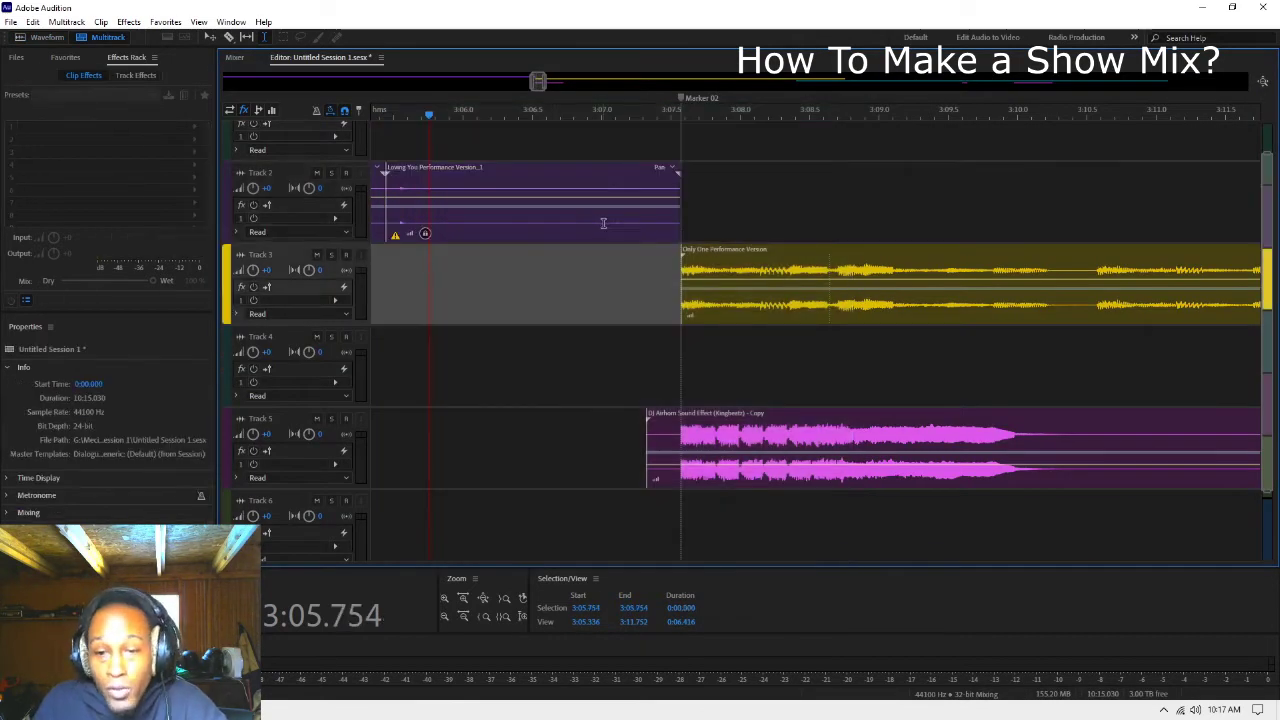
Step: Draw a volume fade-out at the end of the short Loving You segment on Track 2, just before Marker 02
click(602, 222)
drag(680, 233, 615, 213)
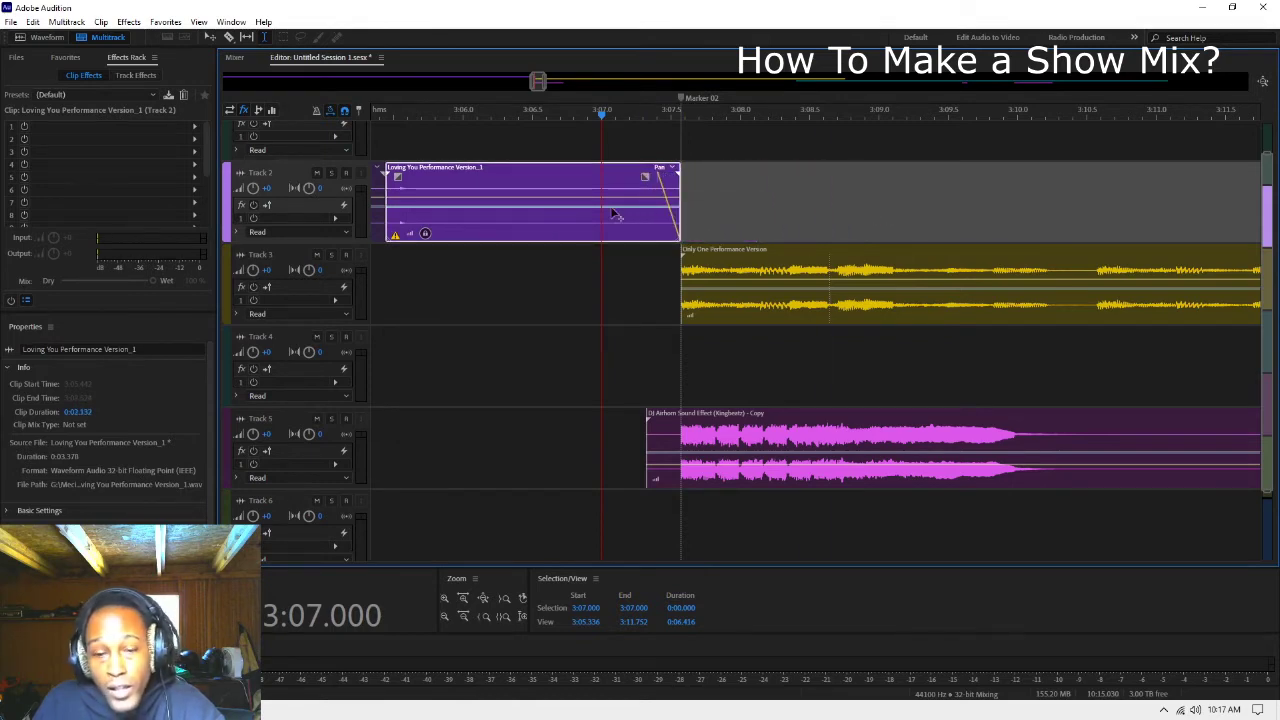
scroll(729, 309, down, 5)
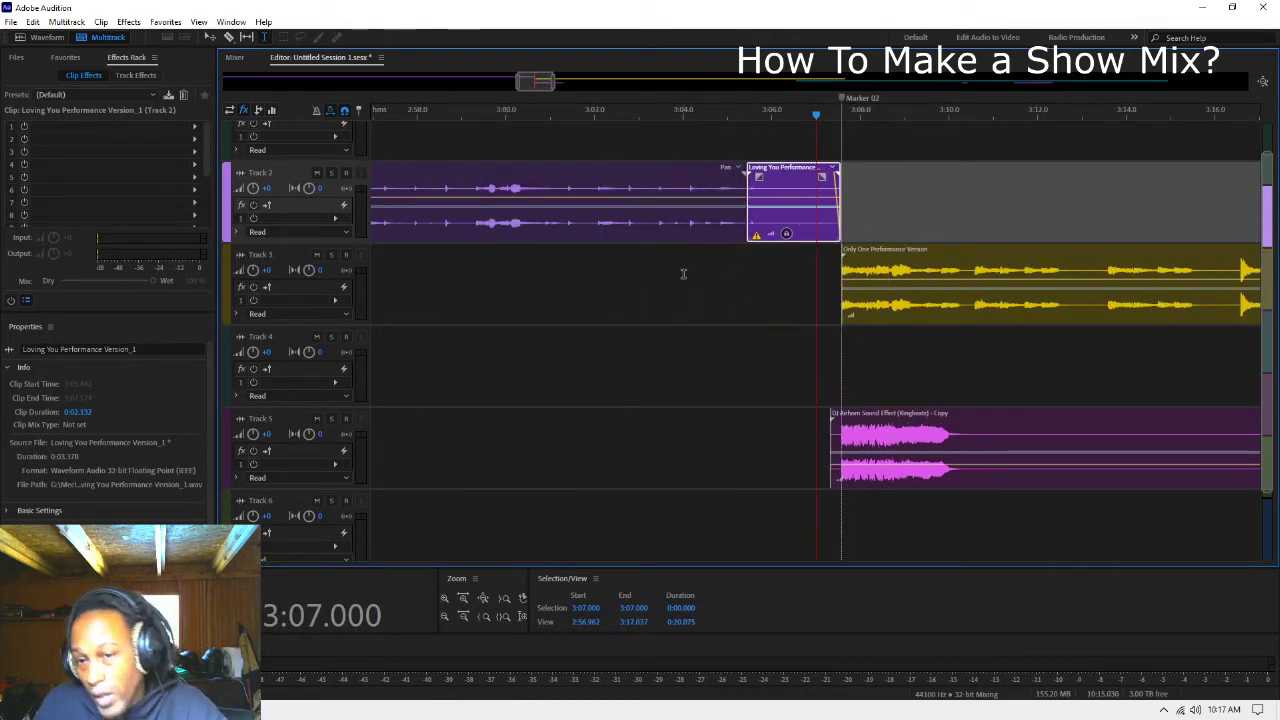
Step: Preview the transition and shape the airhorn clip's pan envelope on Track 5 to swing left, then right, then back near centre
click(683, 273)
key(space)
click(873, 427)
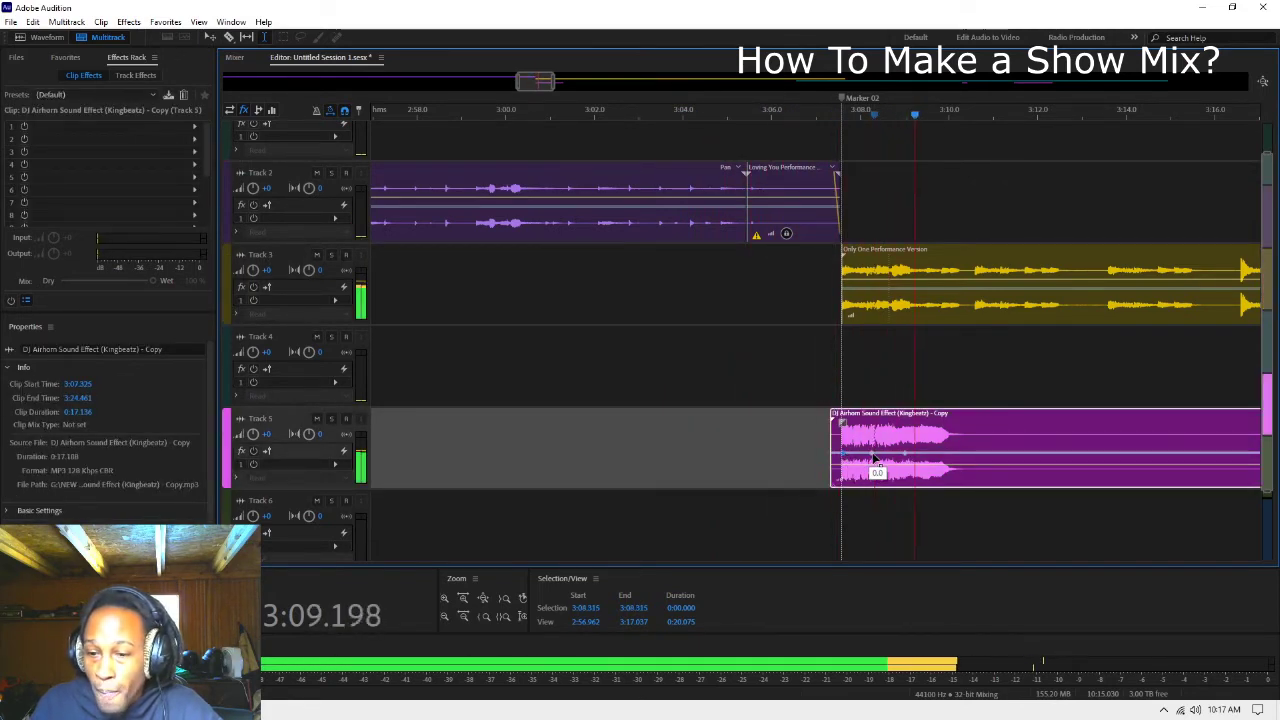
key(space)
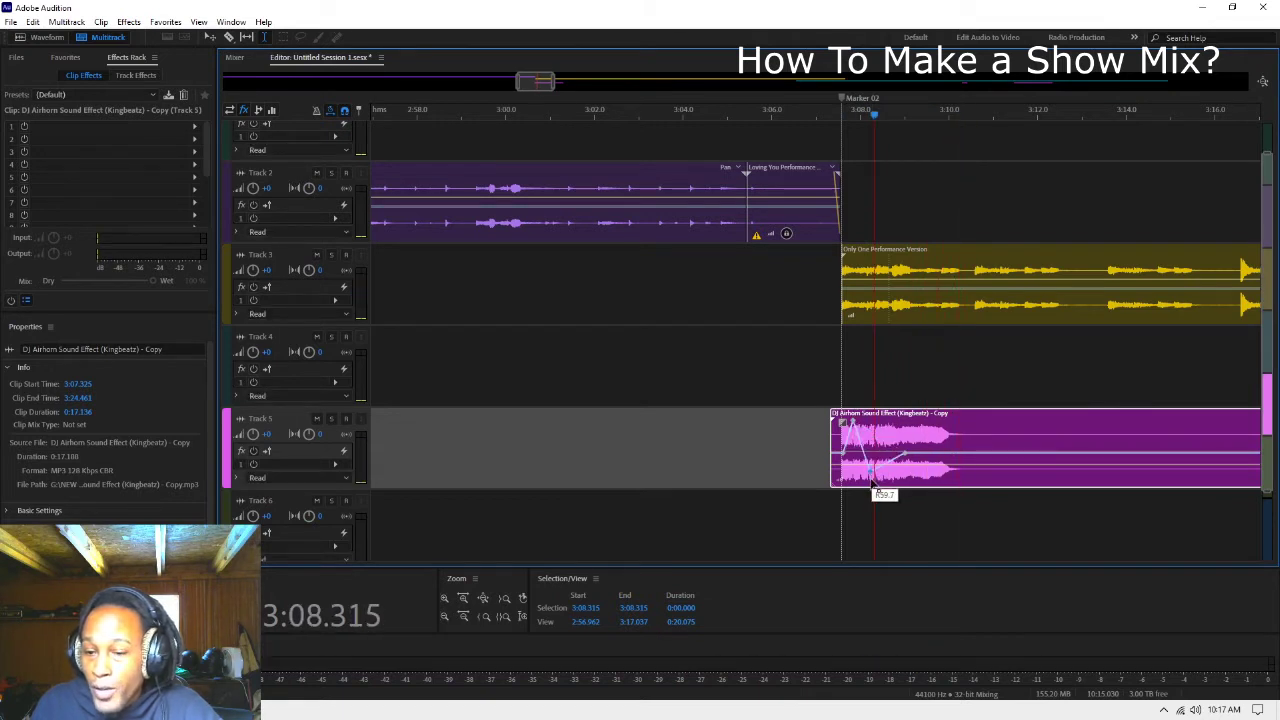
drag(905, 458, 907, 450)
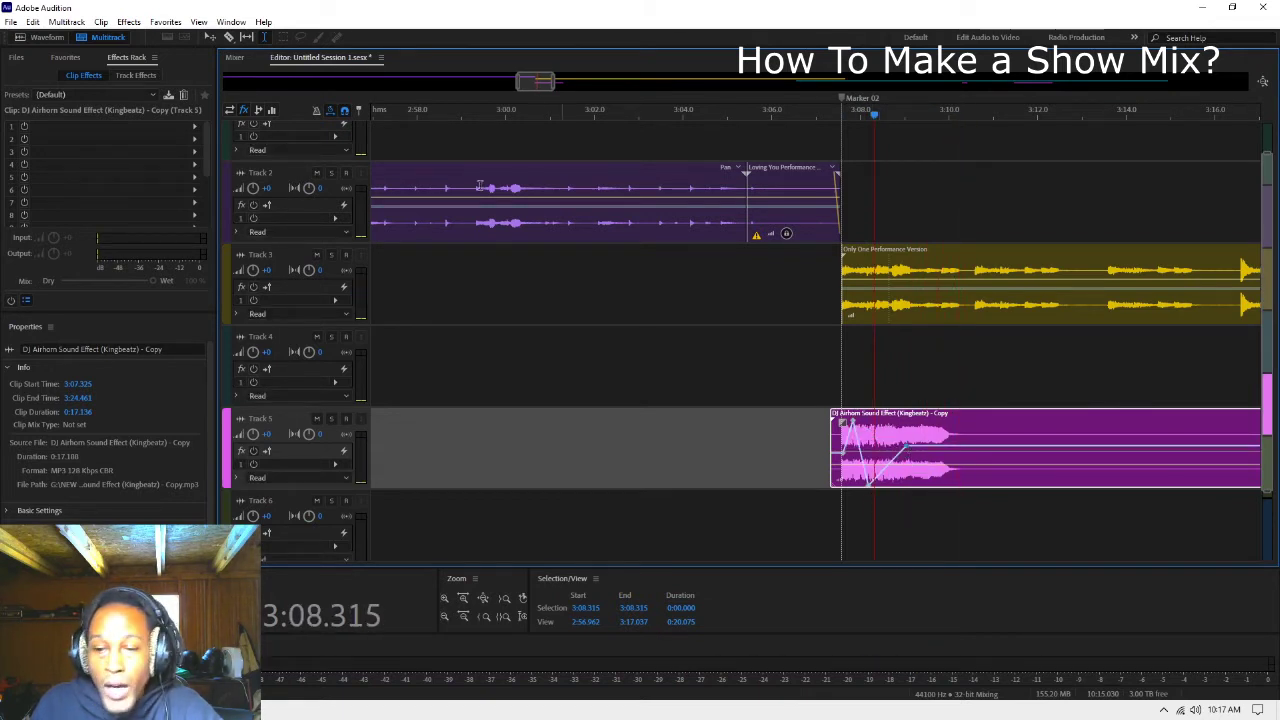
Step: Add a Flanger clip effect to the airhorn on Track 5, preview it, and set its mix to about 39.4%
click(196, 126)
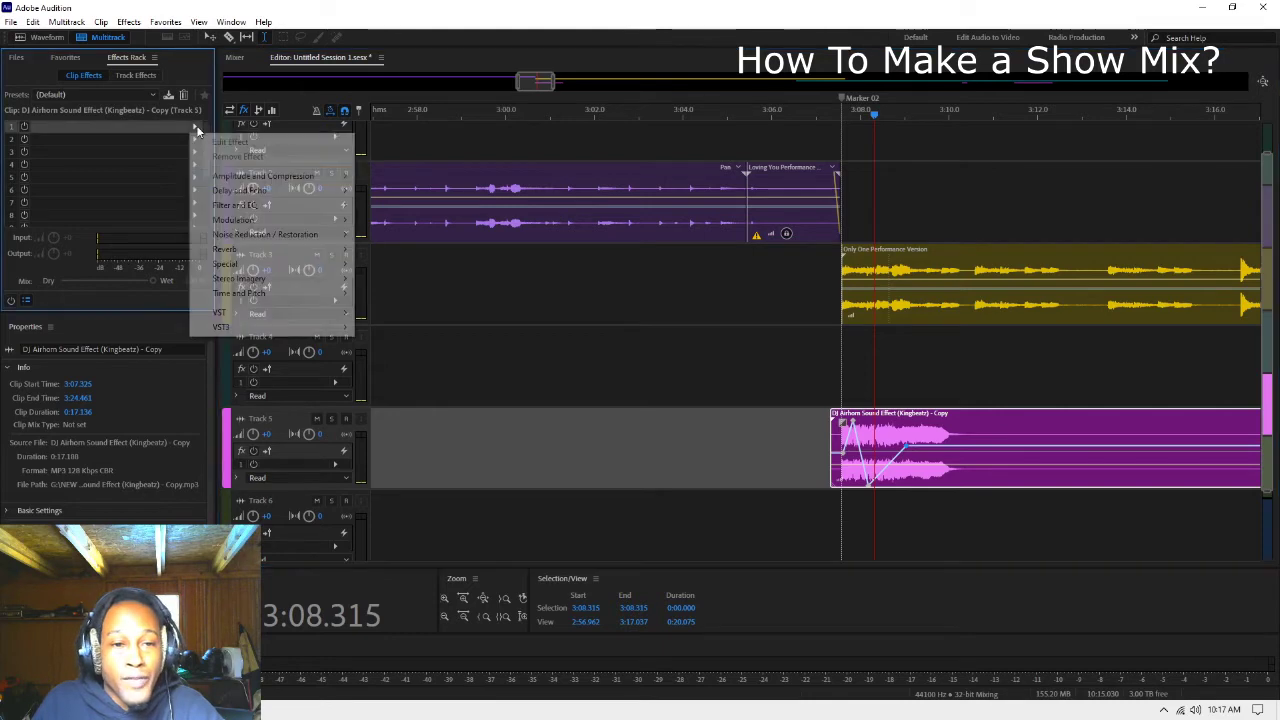
mouse_move(300, 220)
click(433, 252)
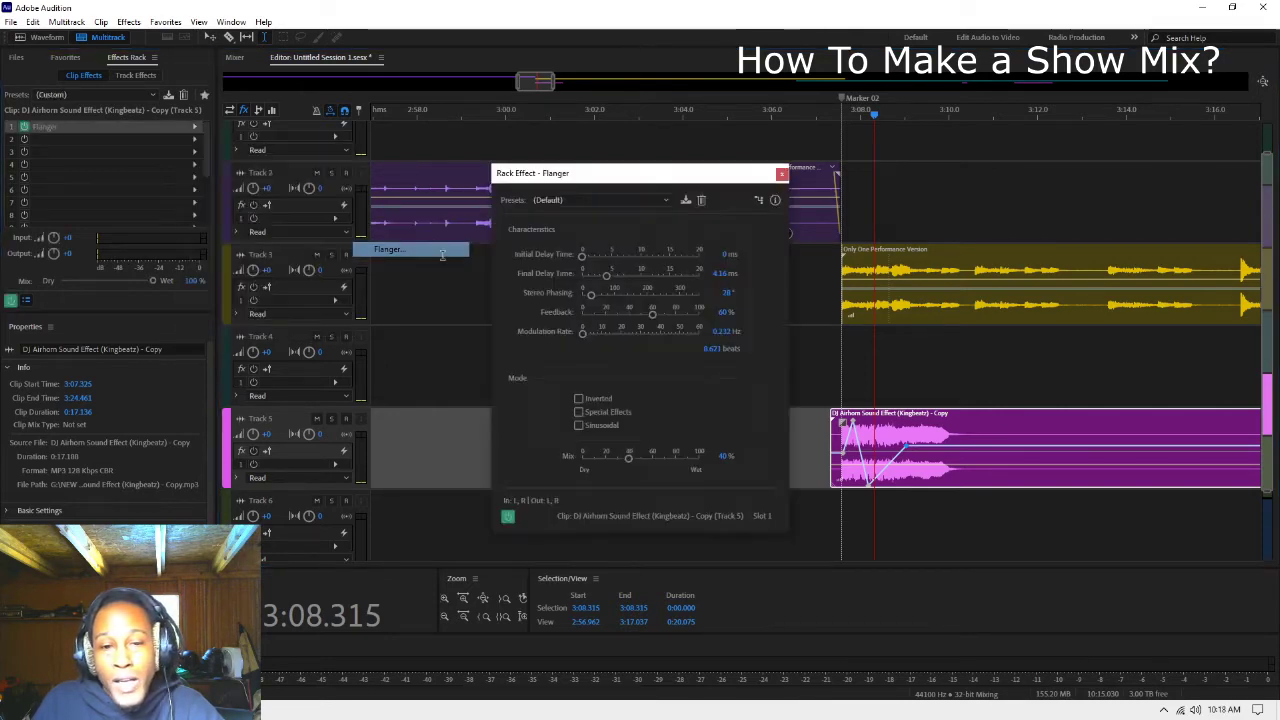
key(space)
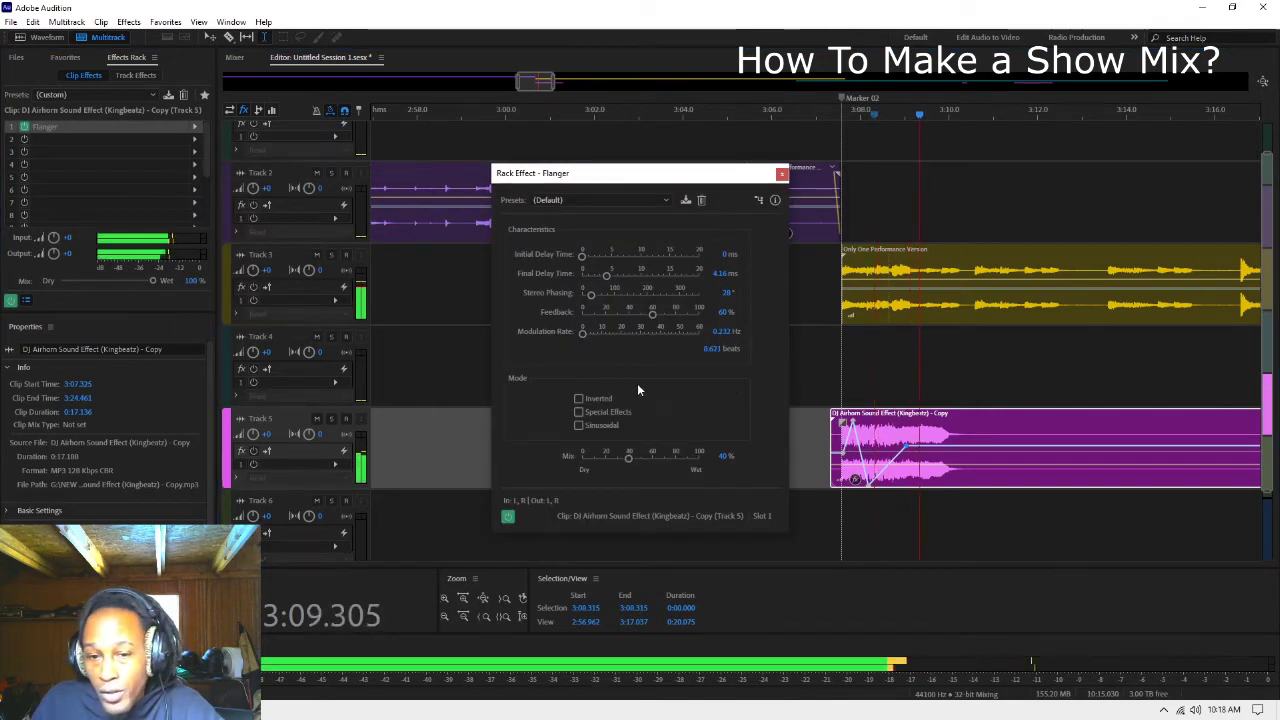
key(space)
drag(630, 460, 650, 459)
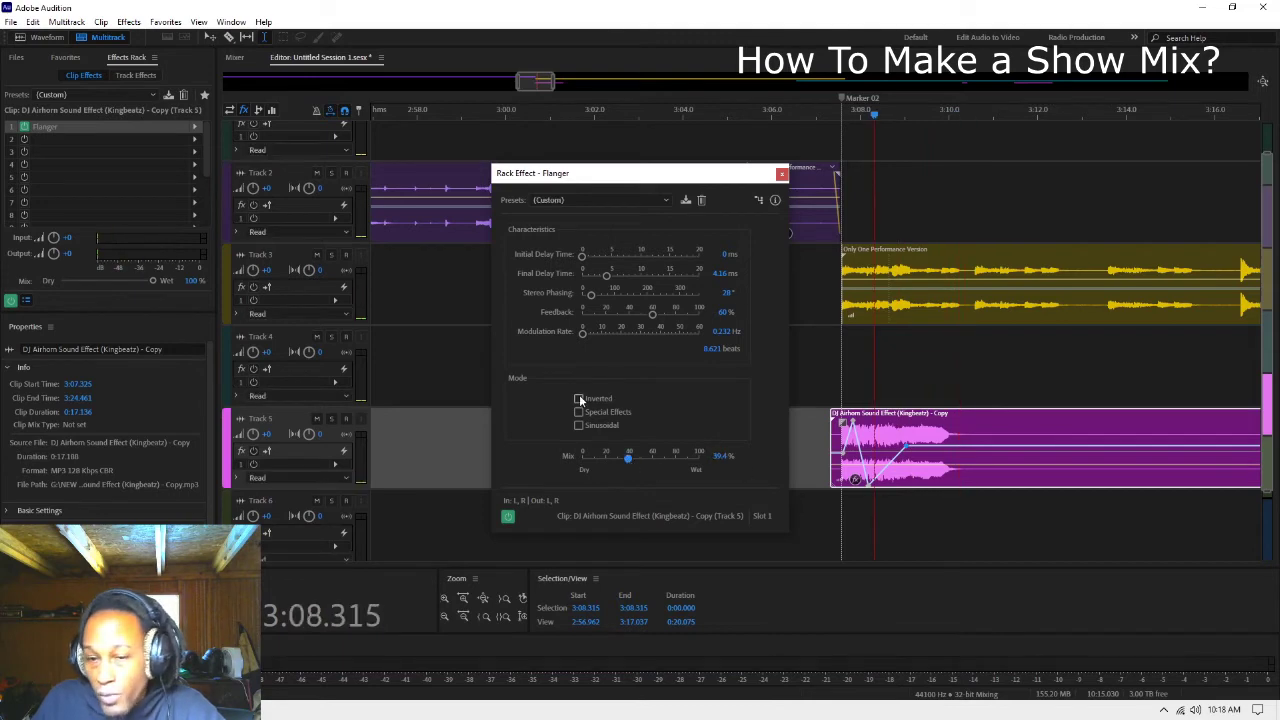
click(782, 175)
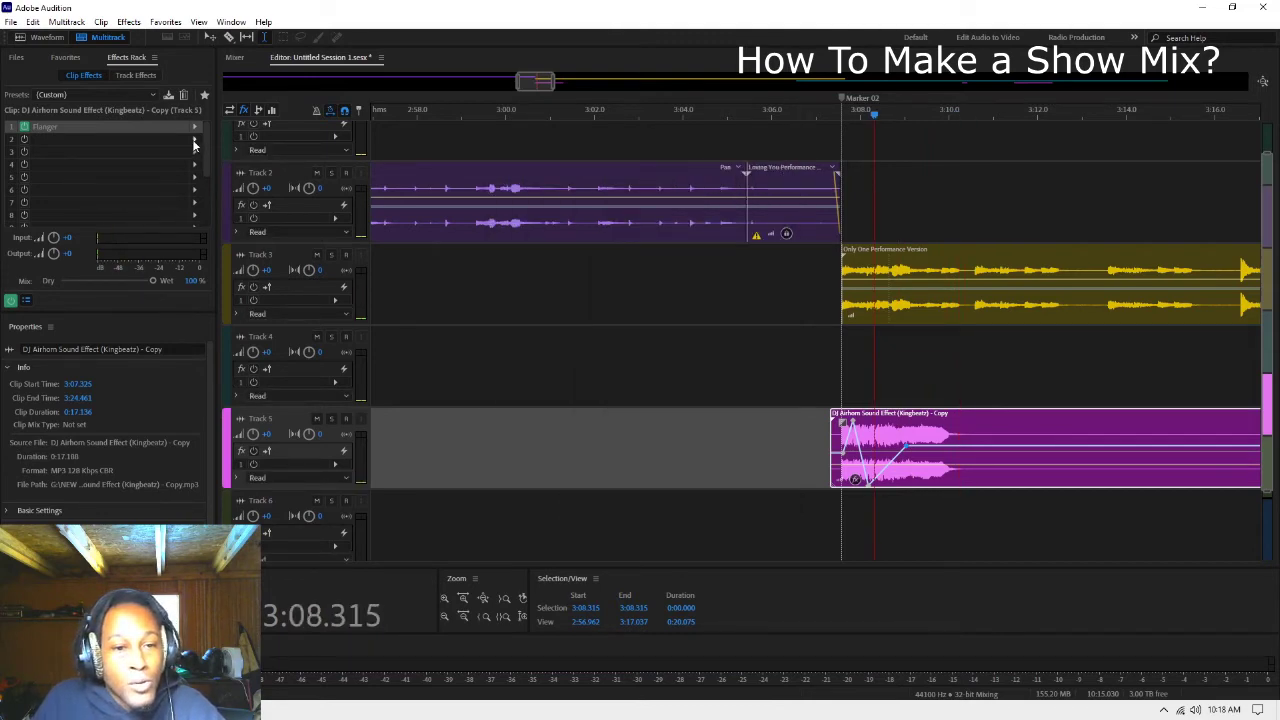
Step: Add a Studio Reverb clip effect to the airhorn with decay about 2714 ms and wet level about 79.6%
click(194, 145)
mouse_move(300, 262)
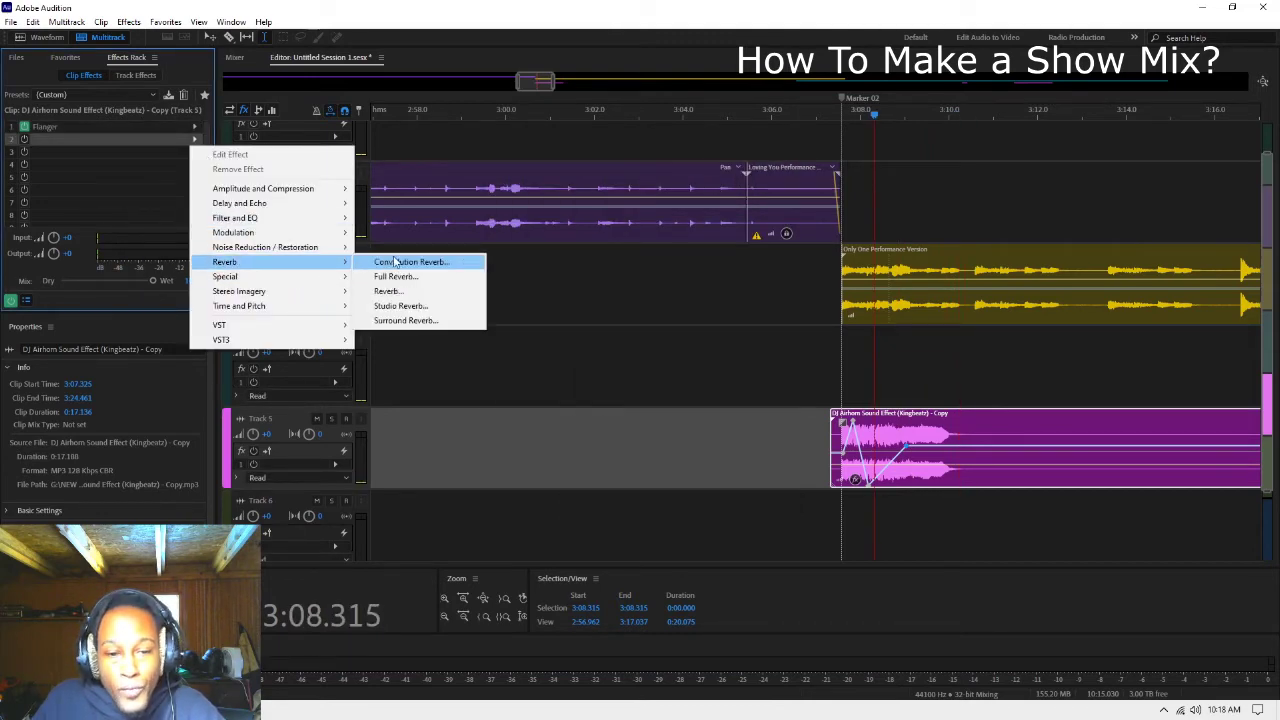
click(400, 305)
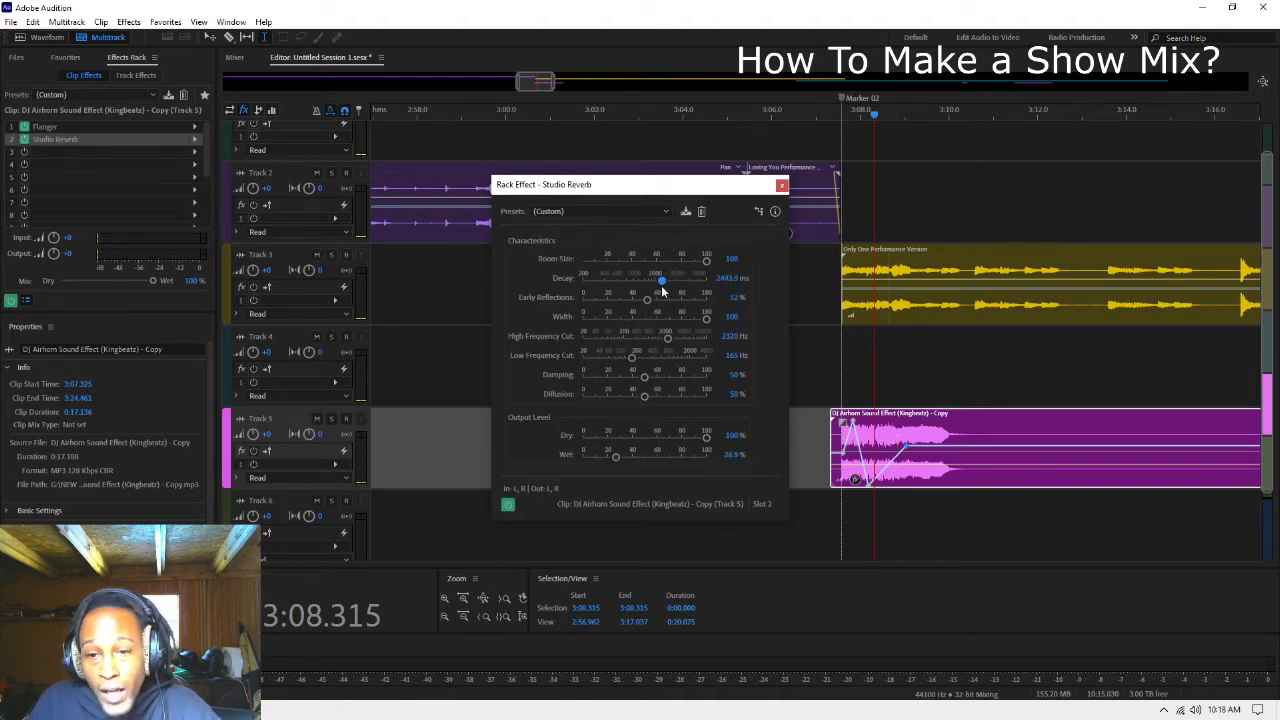
key(space)
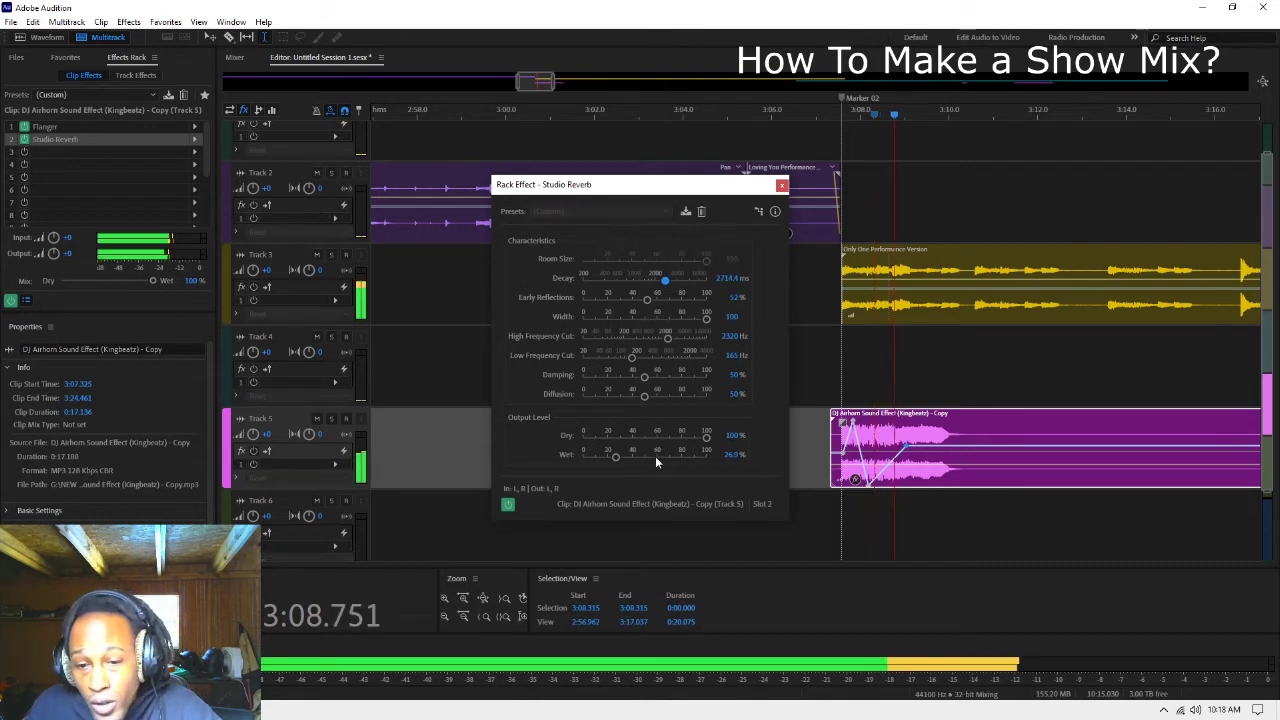
drag(620, 458, 682, 455)
key(space)
Step: Set the airhorn's Studio Reverb decay to about 6566 ms, preview the sound and close the effect settings
key(space)
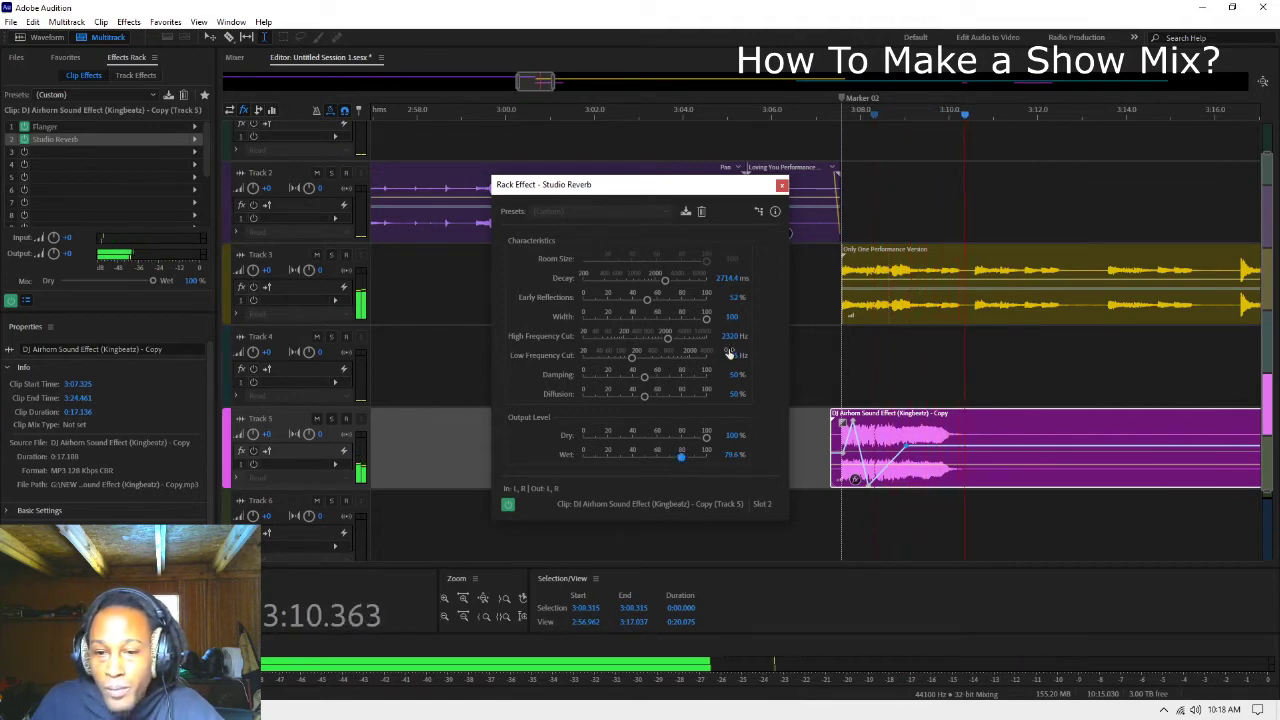
key(space)
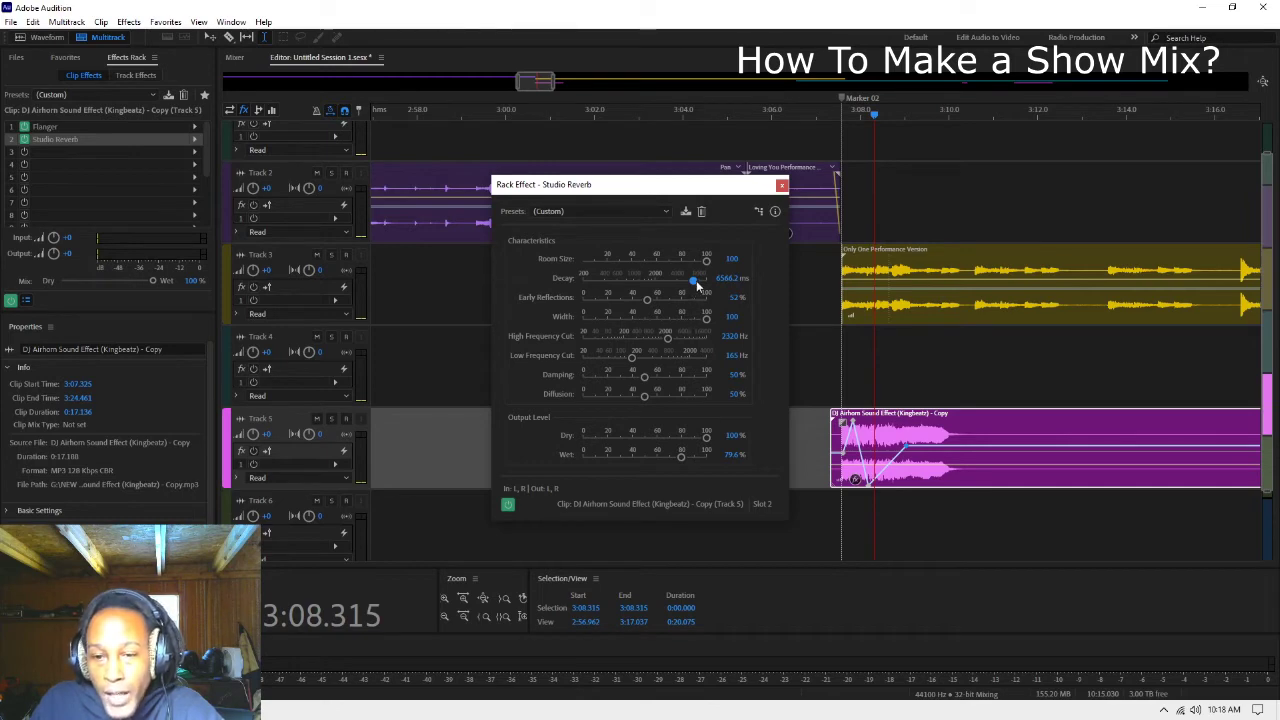
key(space)
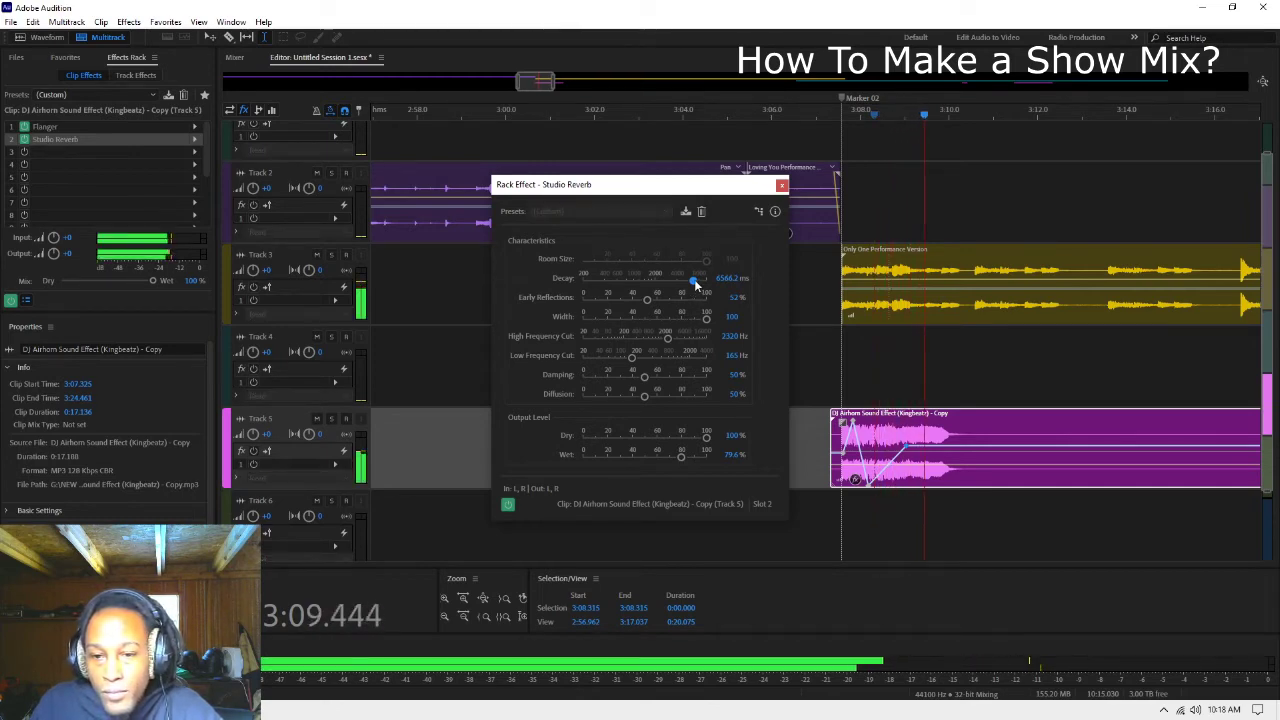
key(space)
click(782, 186)
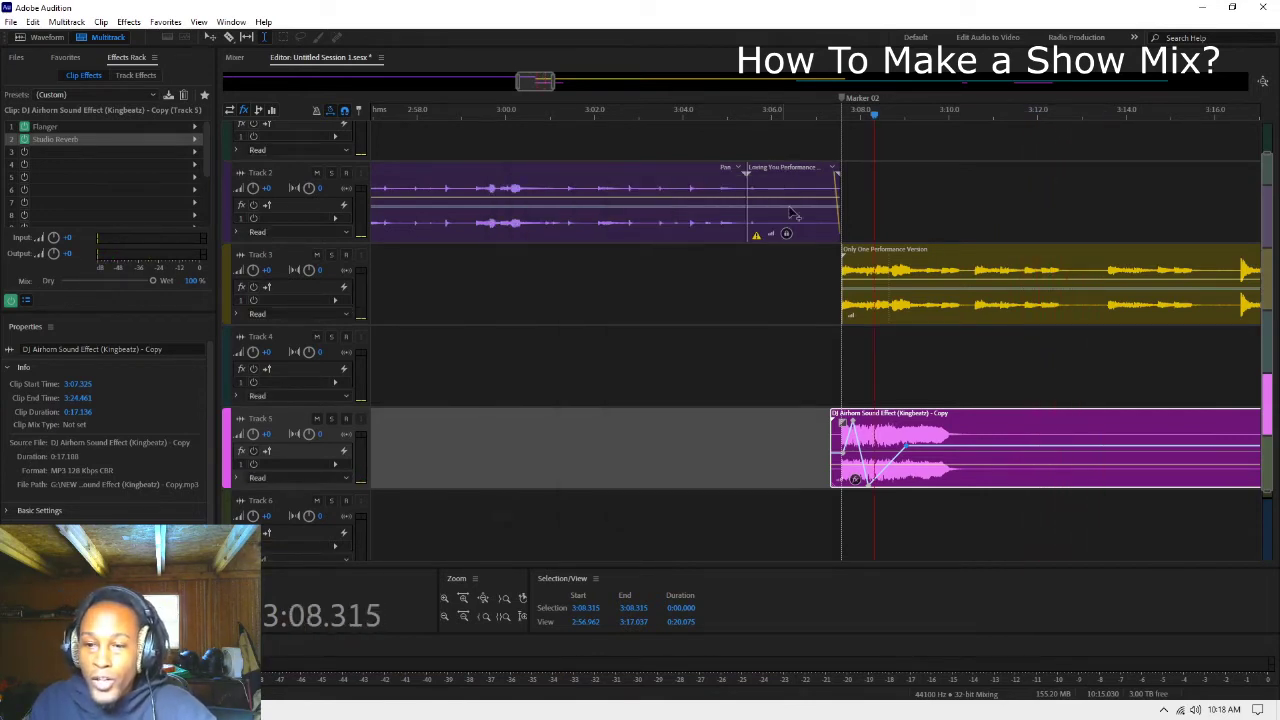
Step: Play back the transition from Loving You through the airhorn into Only One to check how the effects sound
click(800, 434)
key(space)
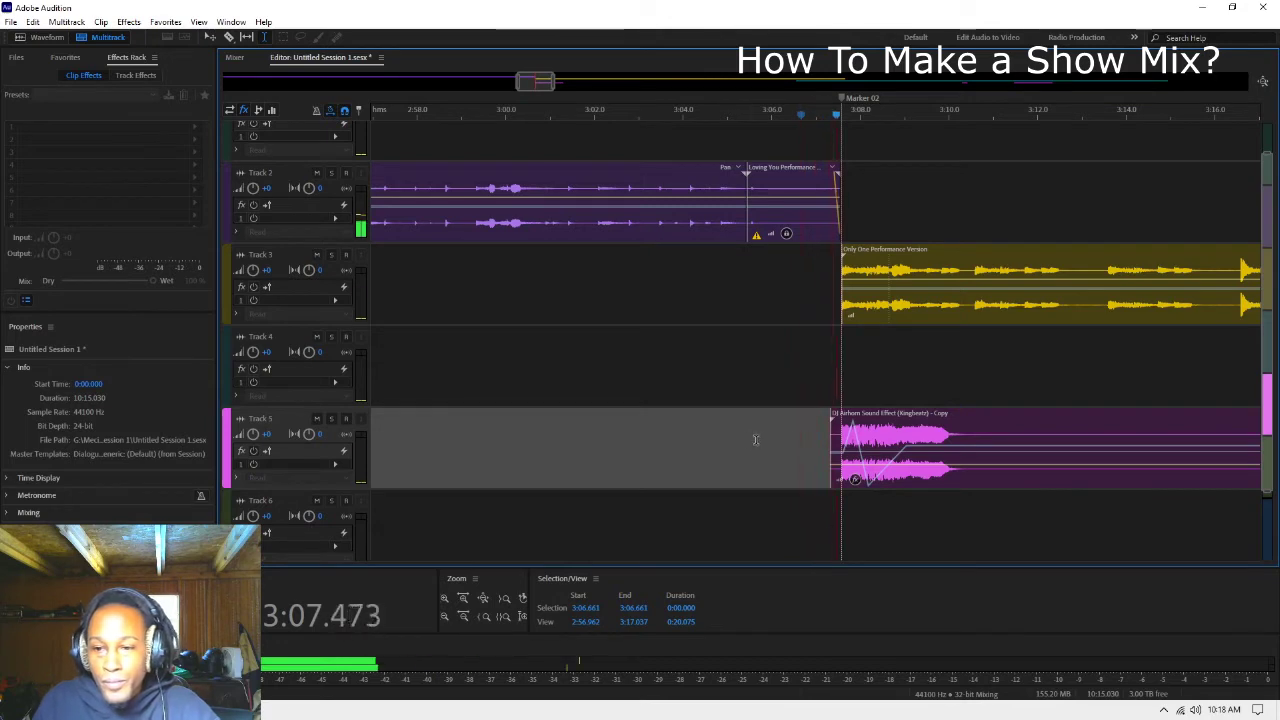
click(729, 430)
key(space)
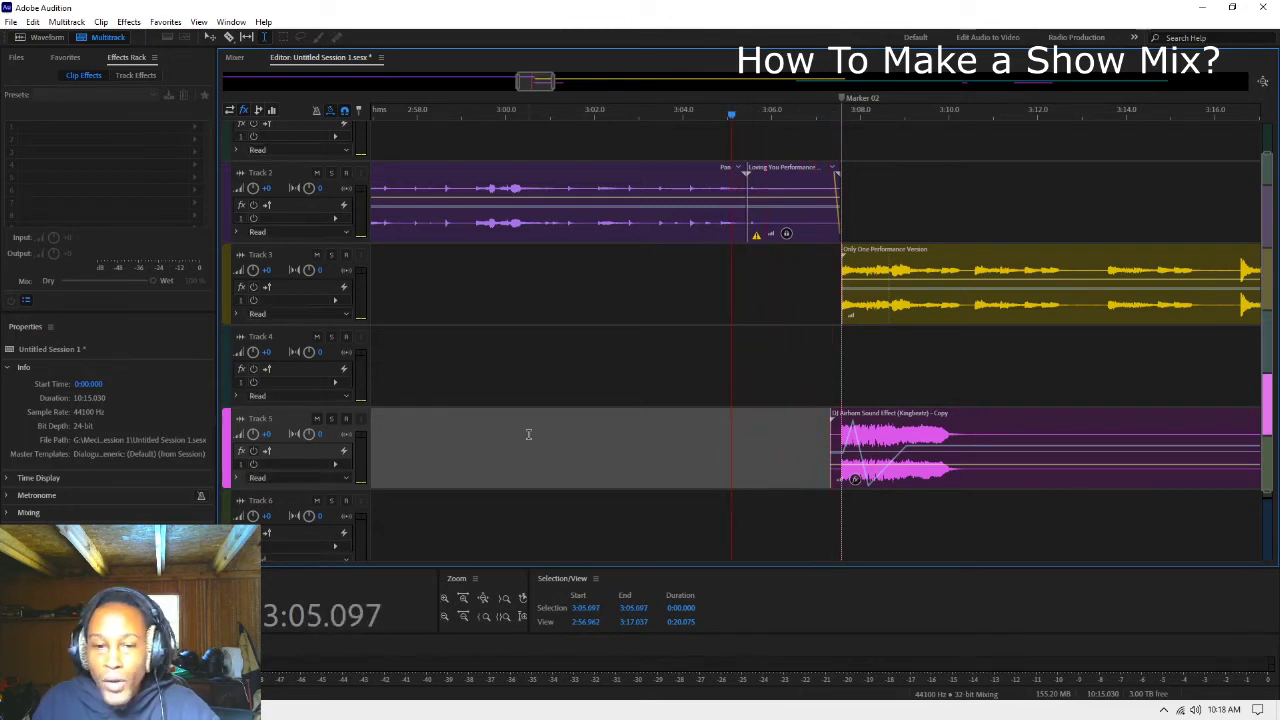
key(space)
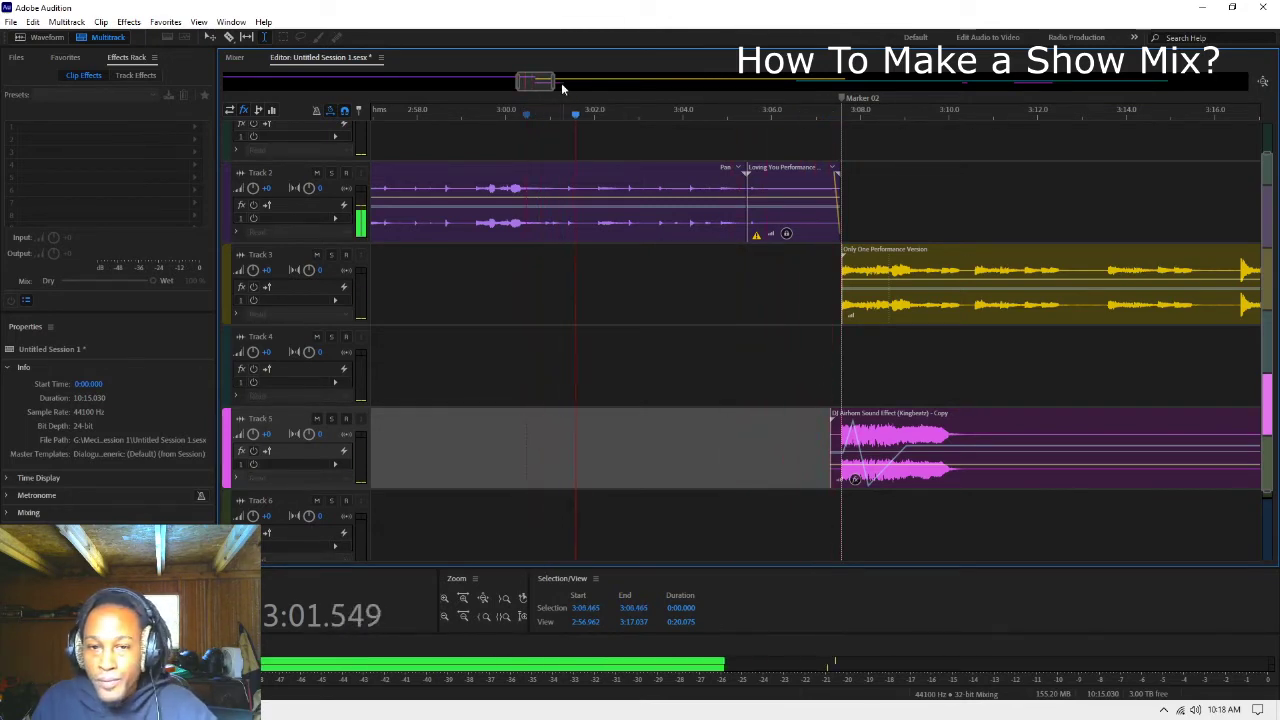
drag(555, 81, 918, 81)
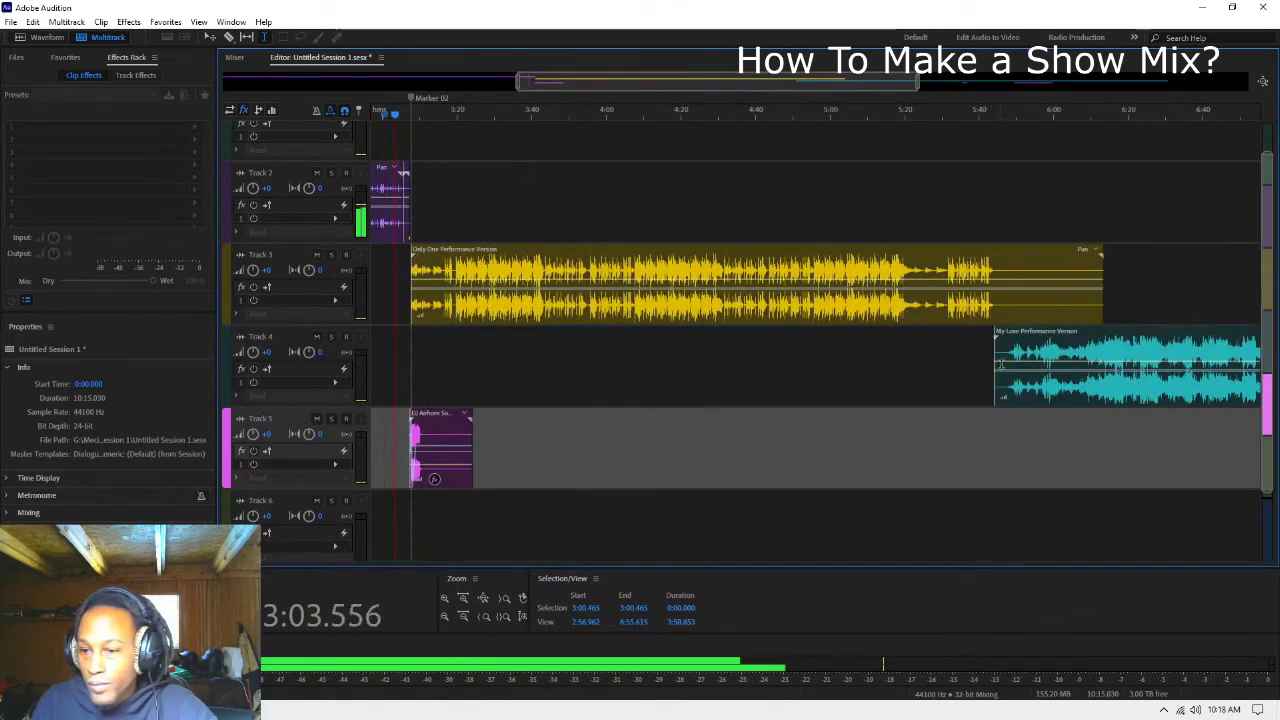
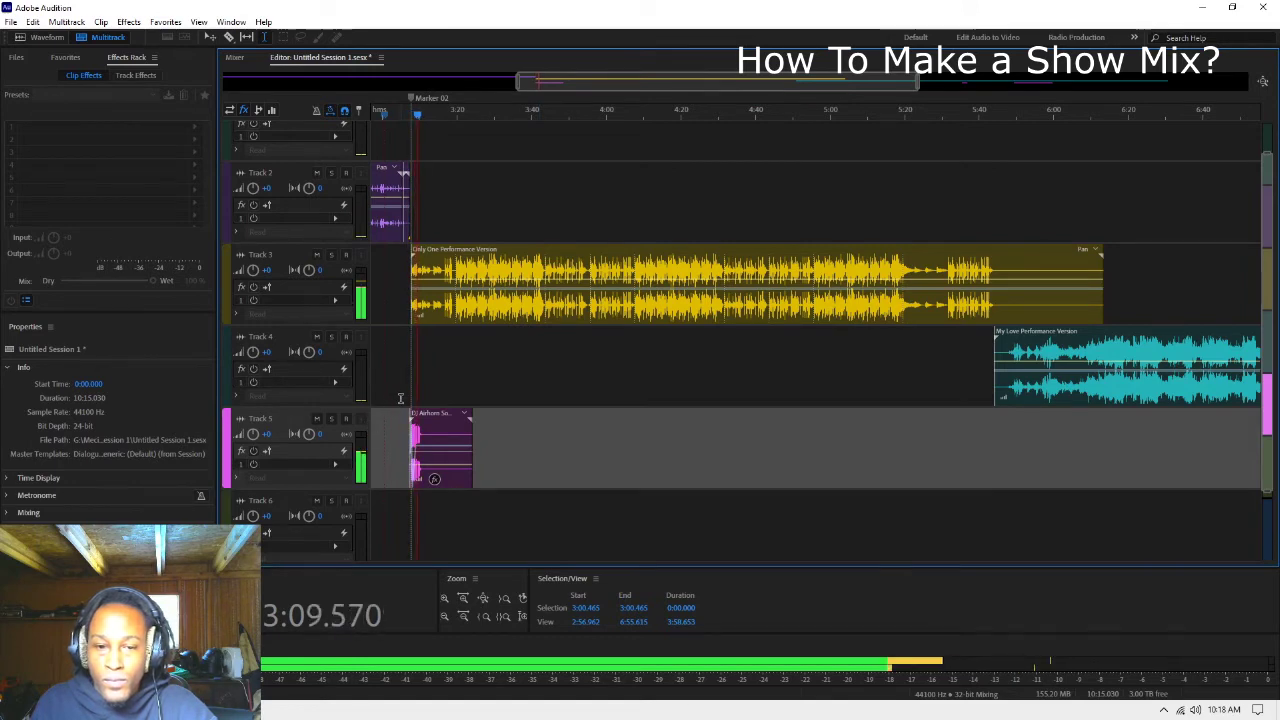
scroll(419, 366, left, 5)
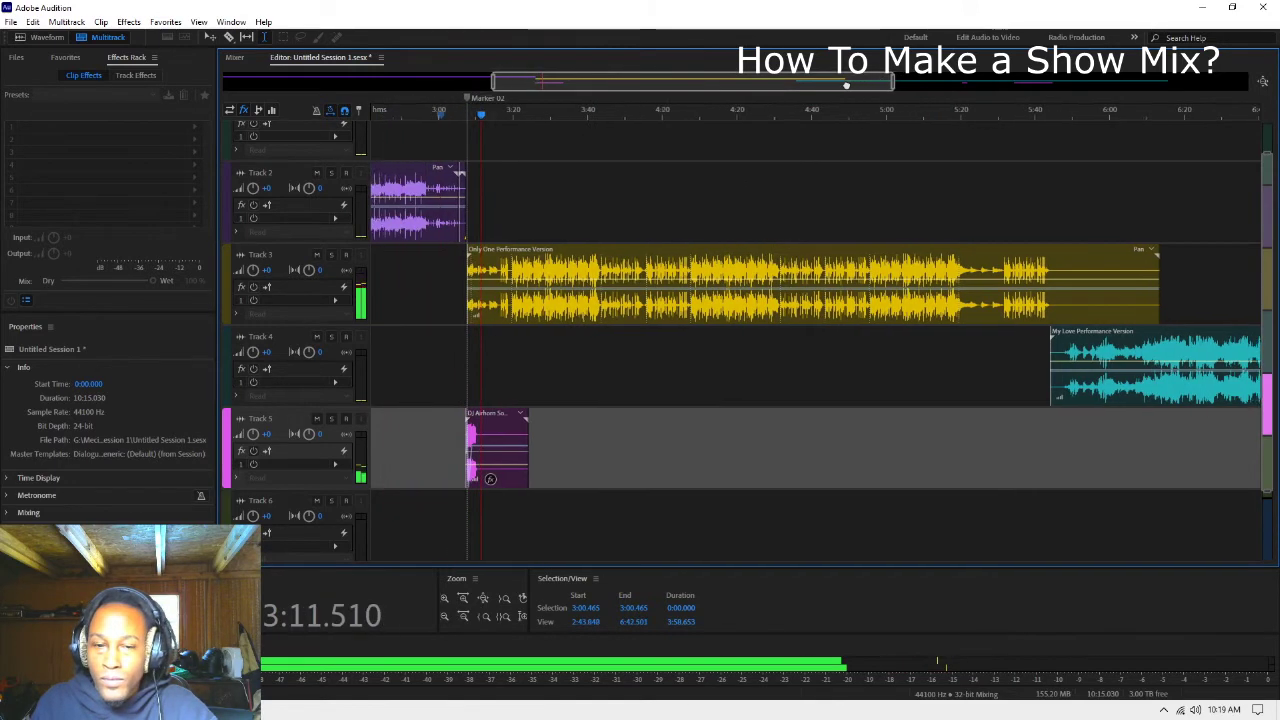
Step: Listen to the end of Loving You from about 2:53 and add a marker at about 2:56.57
click(516, 275)
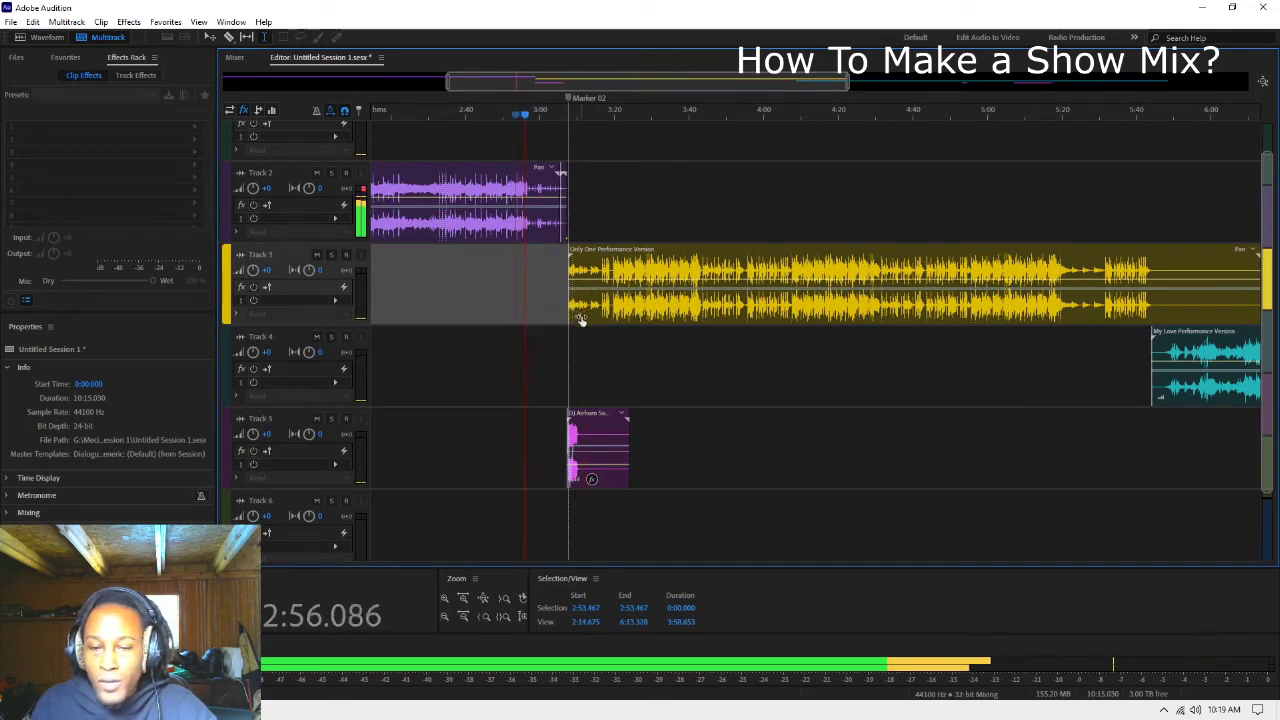
key(space)
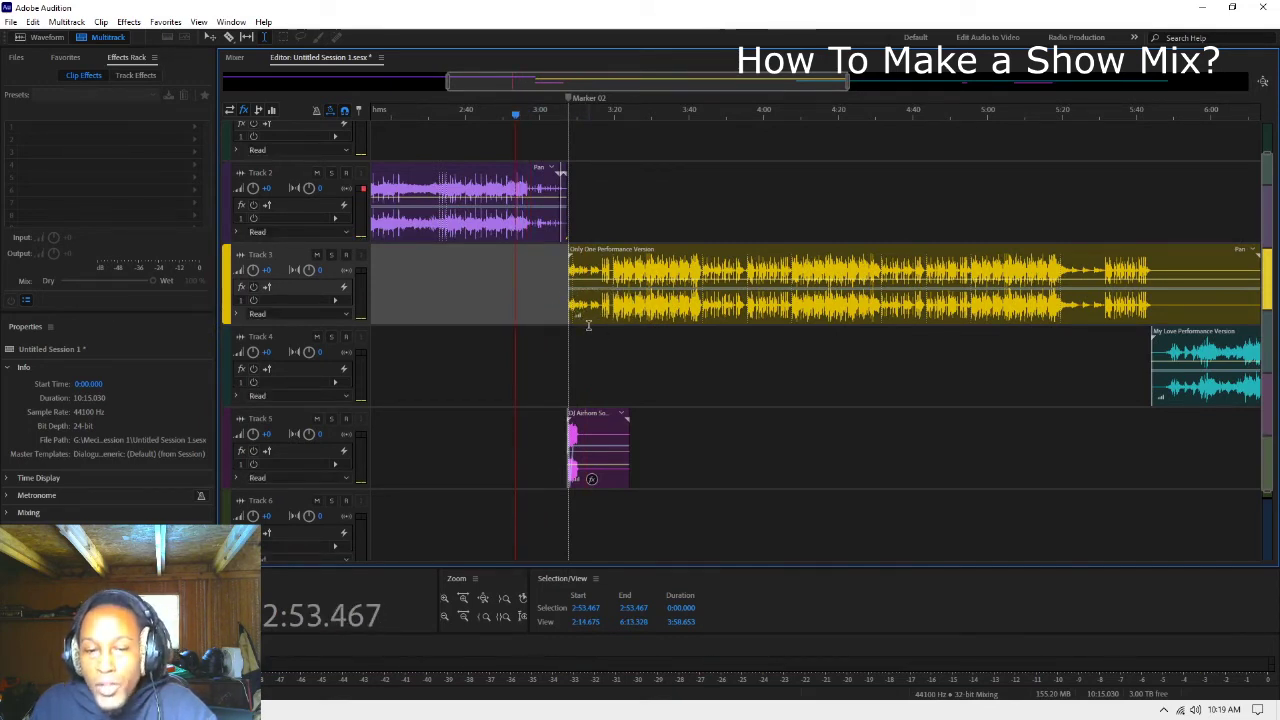
key(space)
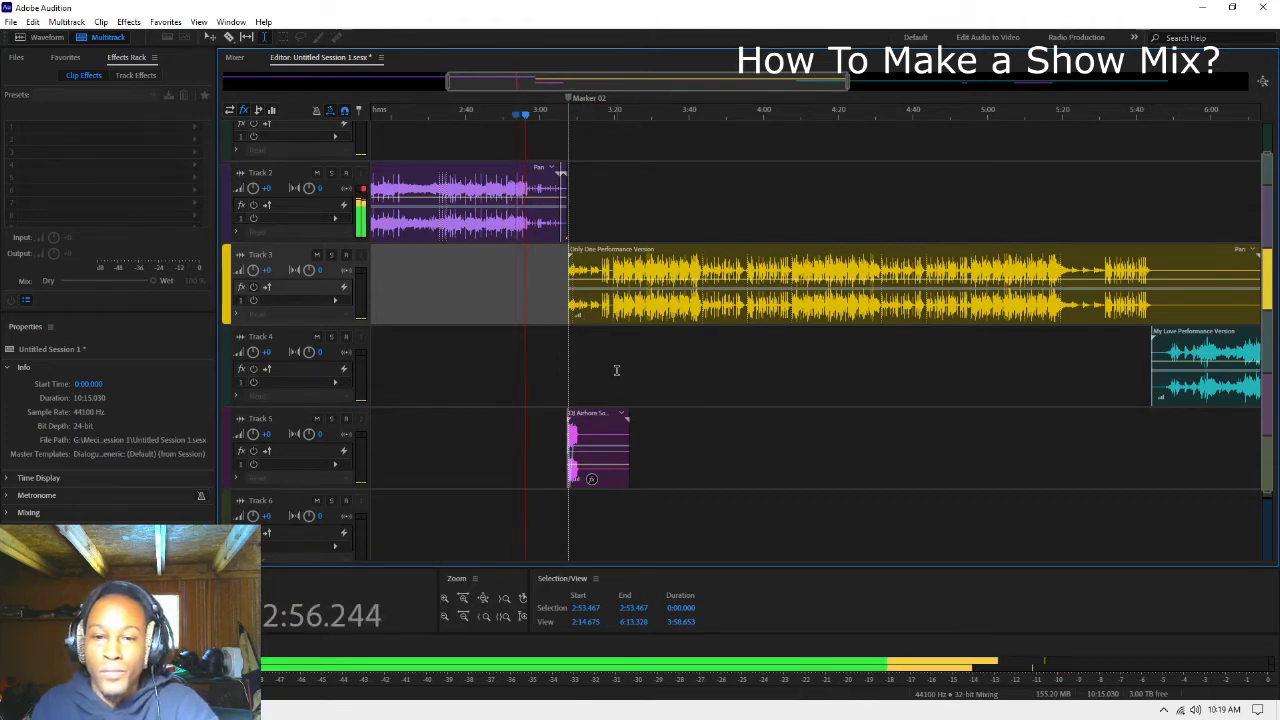
key(space)
Step: Split the Loving You clip on Track 2 at Marker 03 and delete everything on the track after it
click(528, 235)
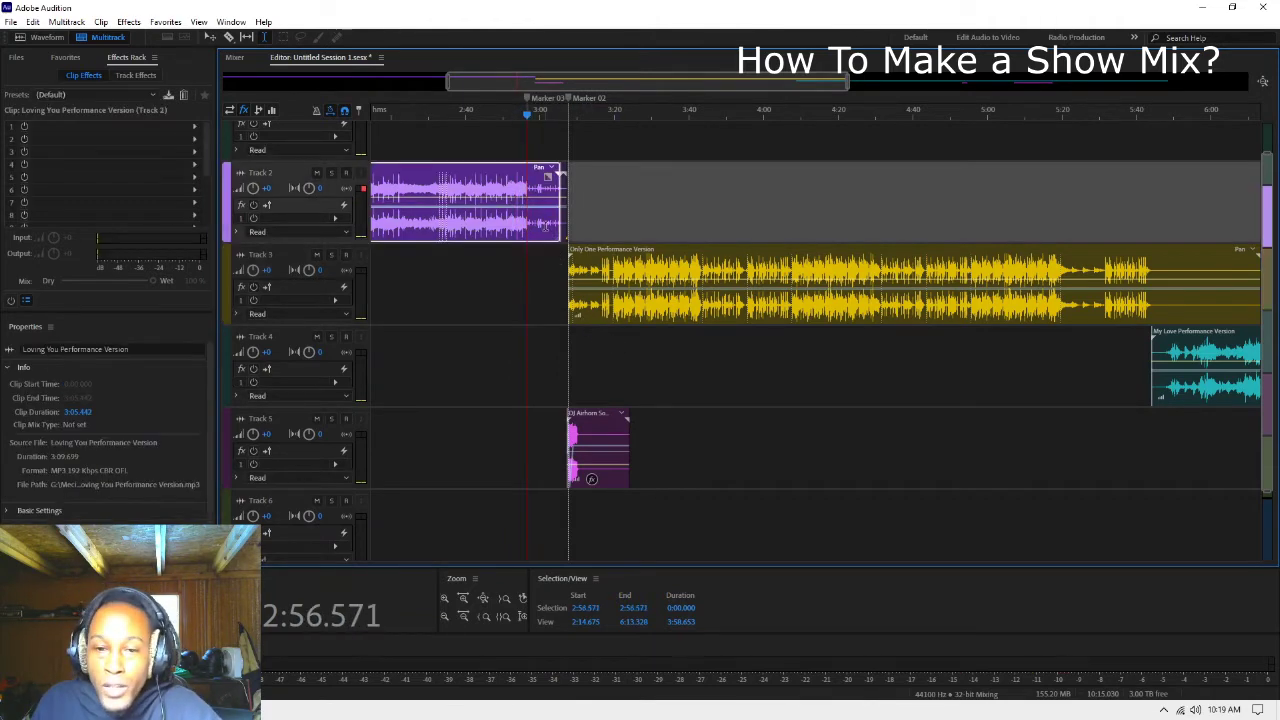
key(ctrl+k)
click(548, 230)
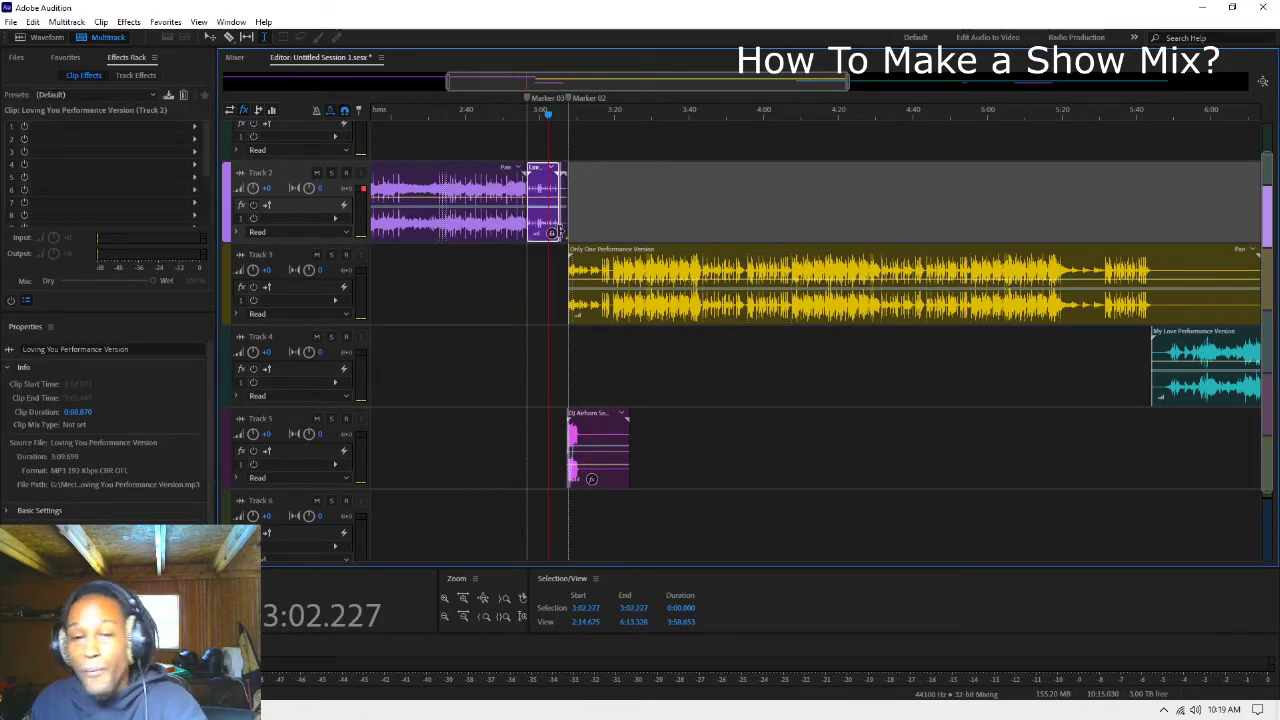
key(Delete)
Step: Split the Loving You clip at its last beat, about 2:55.18, and convert the final segment to a unique copy
click(519, 222)
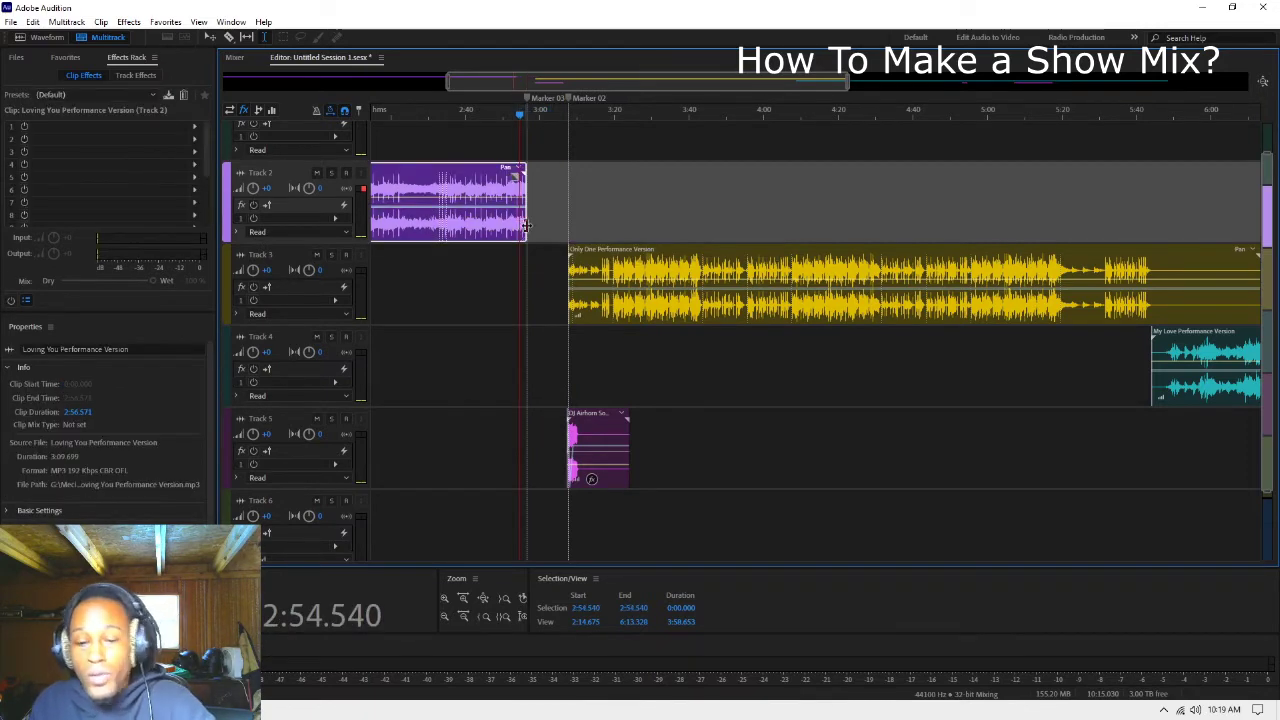
scroll(527, 225, up, 6)
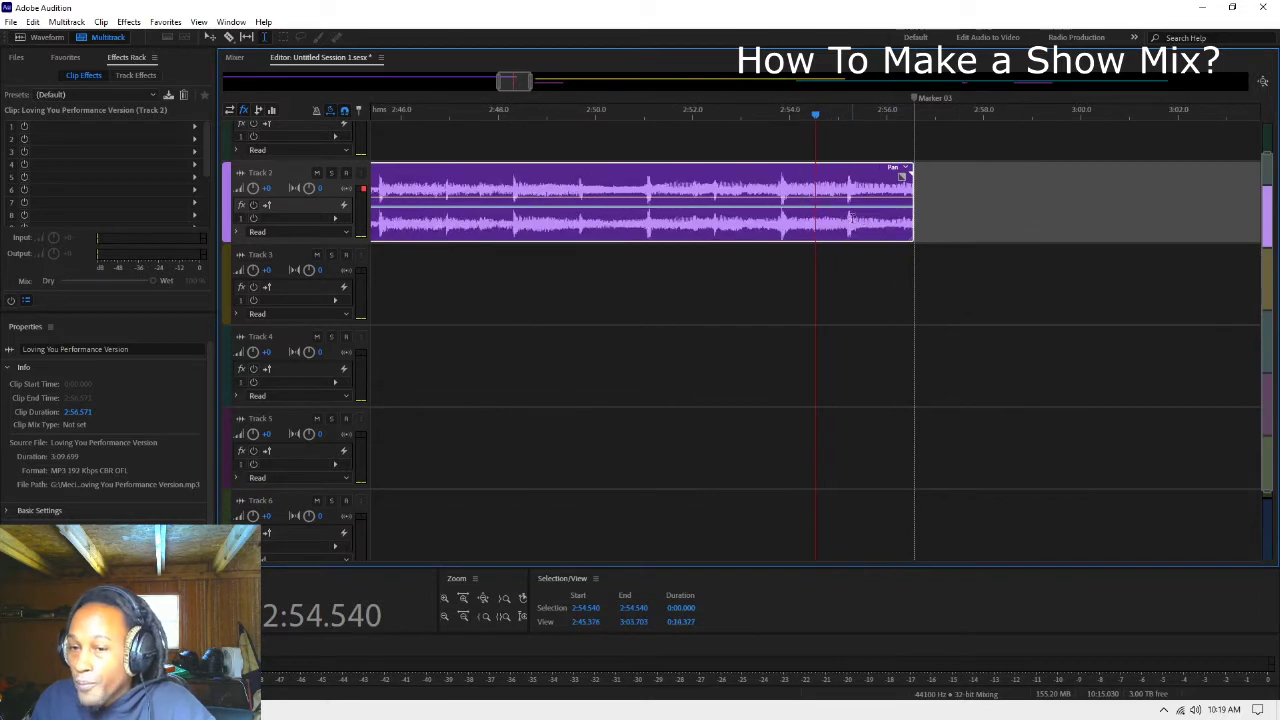
key(ctrl+k)
right_click(886, 222)
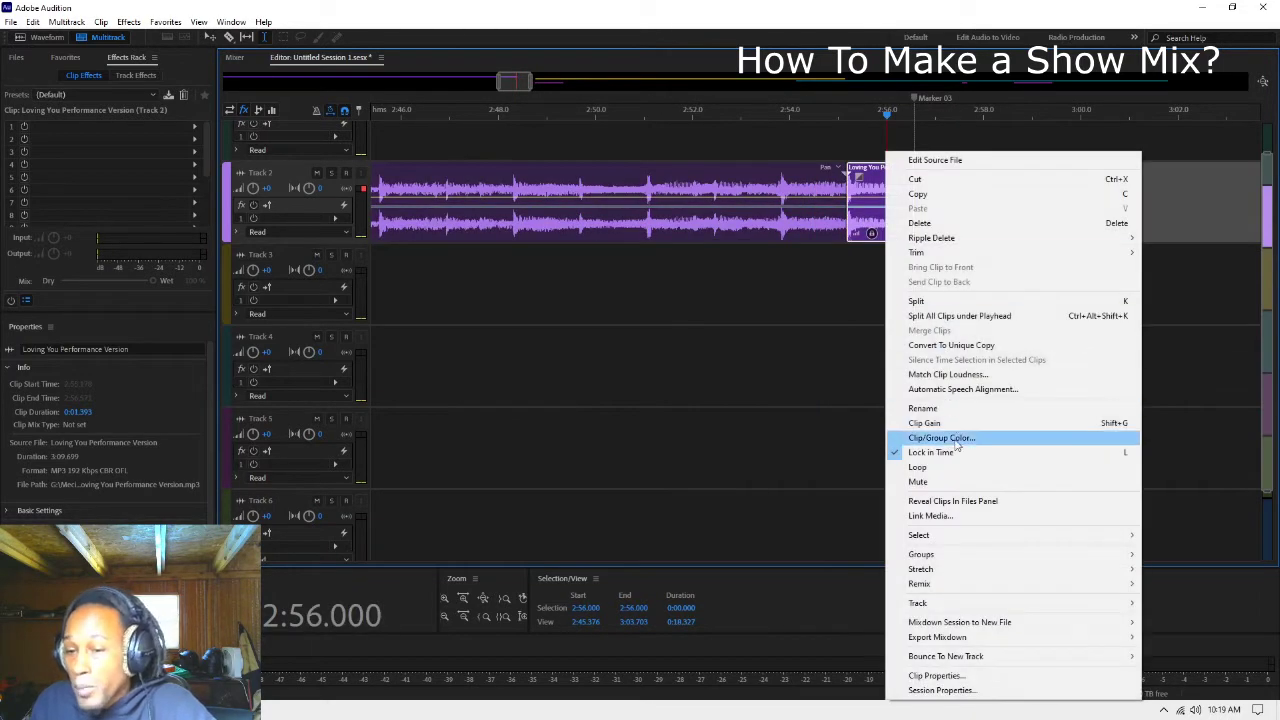
click(906, 346)
Step: Open the unique Loving You segment in the waveform editor and apply the Pitch Bender effect to all of it
double_click(896, 225)
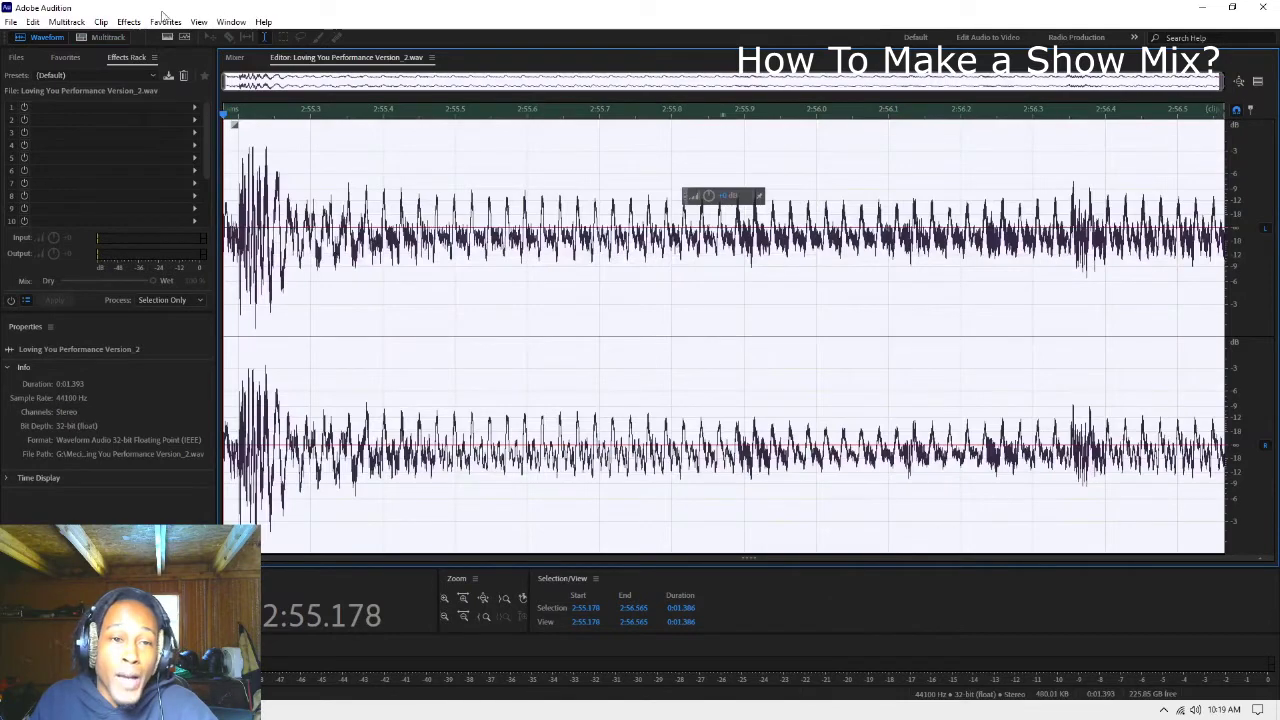
click(128, 21)
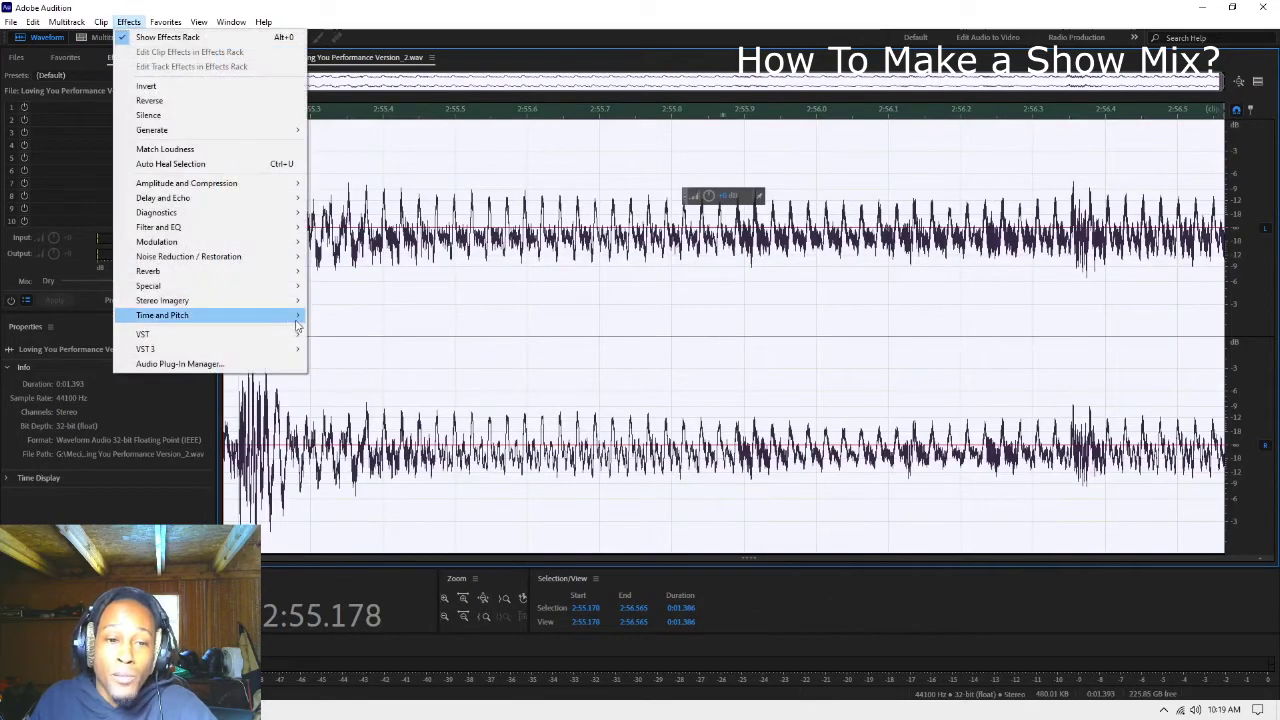
mouse_move(294, 322)
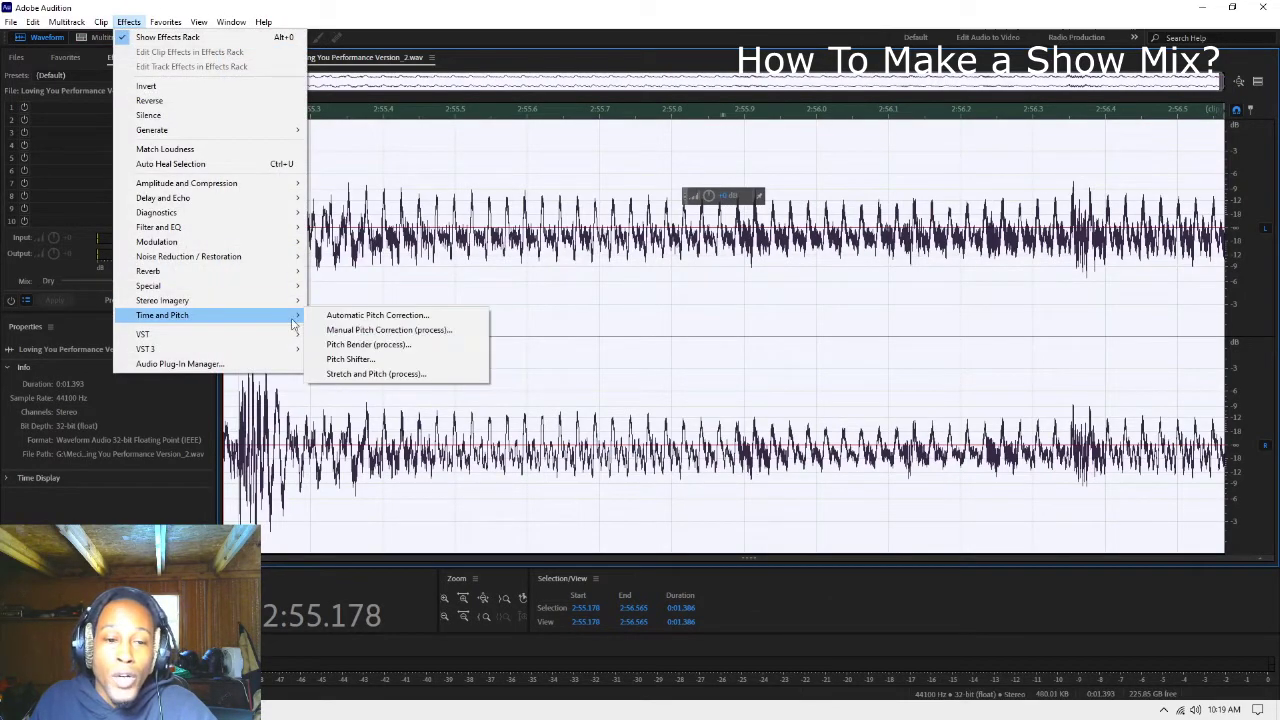
click(443, 345)
click(697, 441)
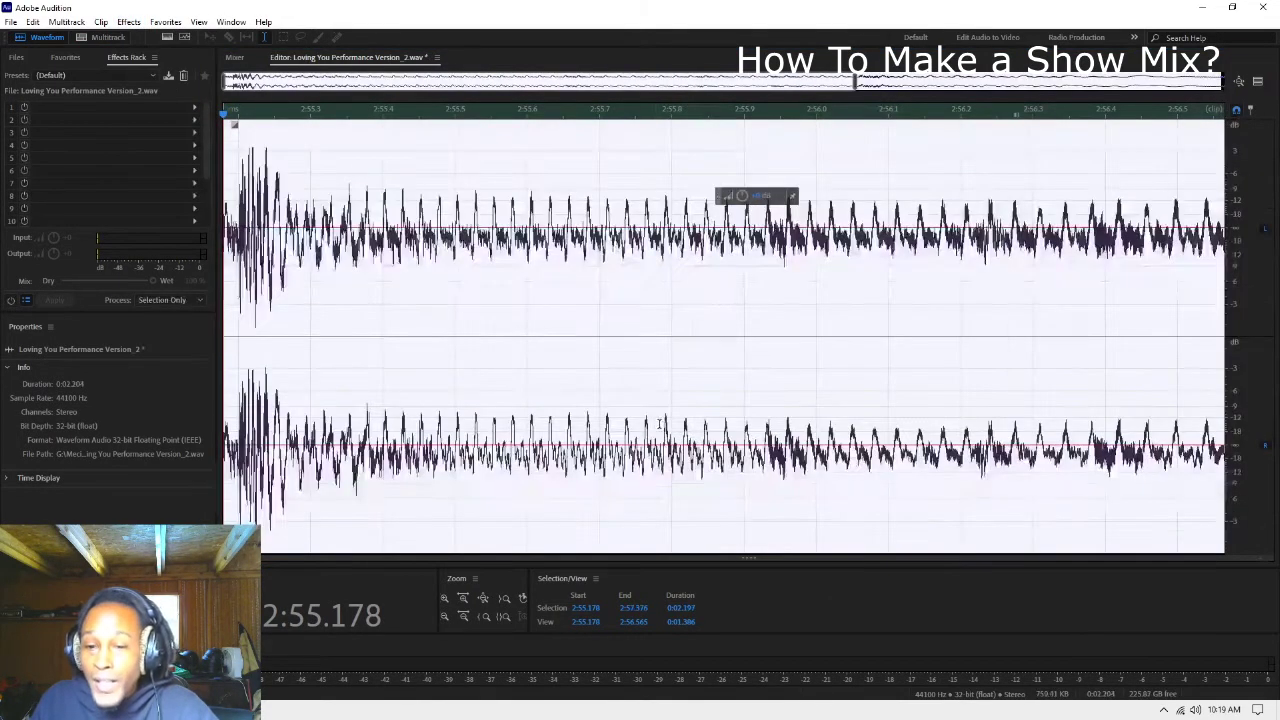
Step: Return to the multitrack session, extend the pitch-bent Loving You segment on Track 2 to its full 2.204 seconds, and fade out its end
key(0)
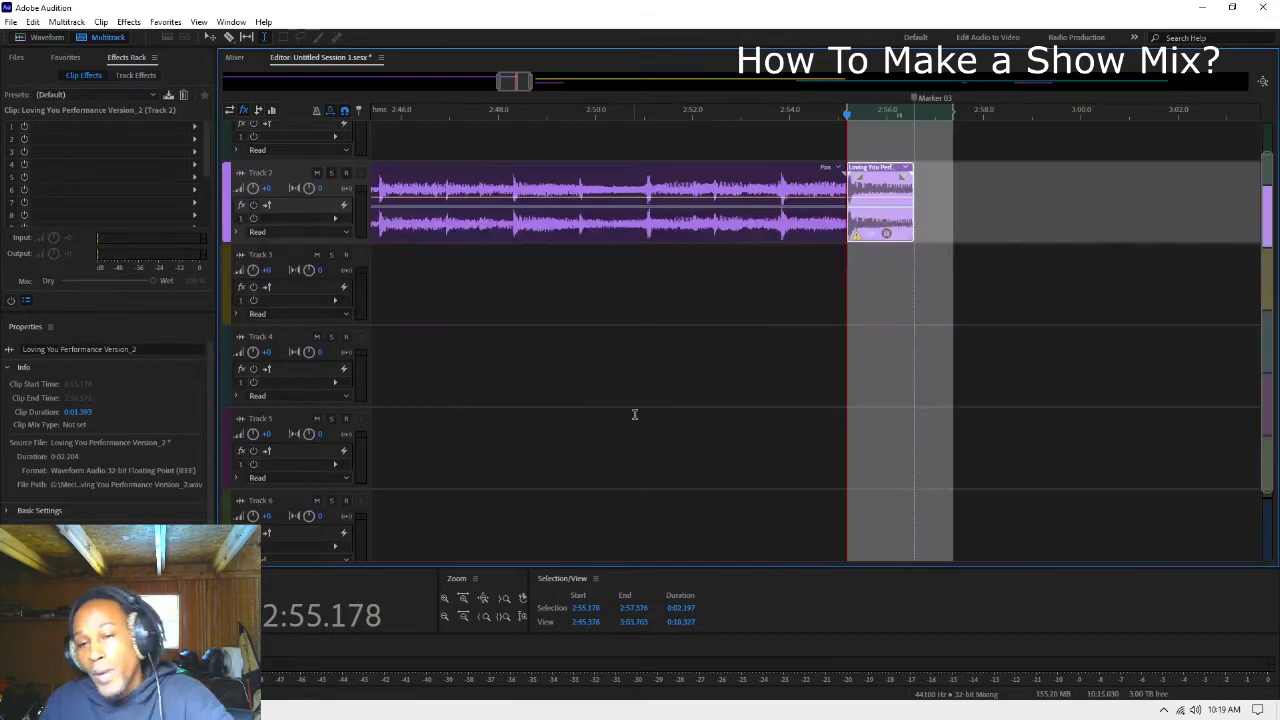
click(747, 311)
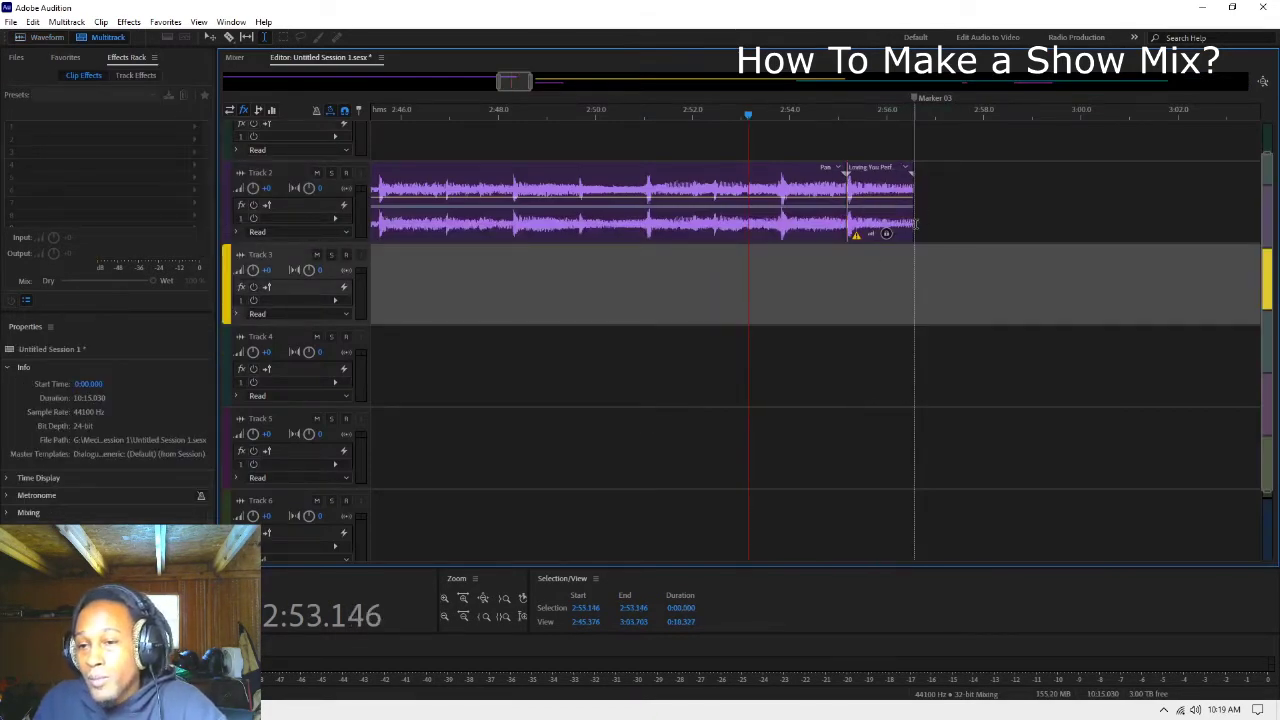
click(917, 225)
click(880, 225)
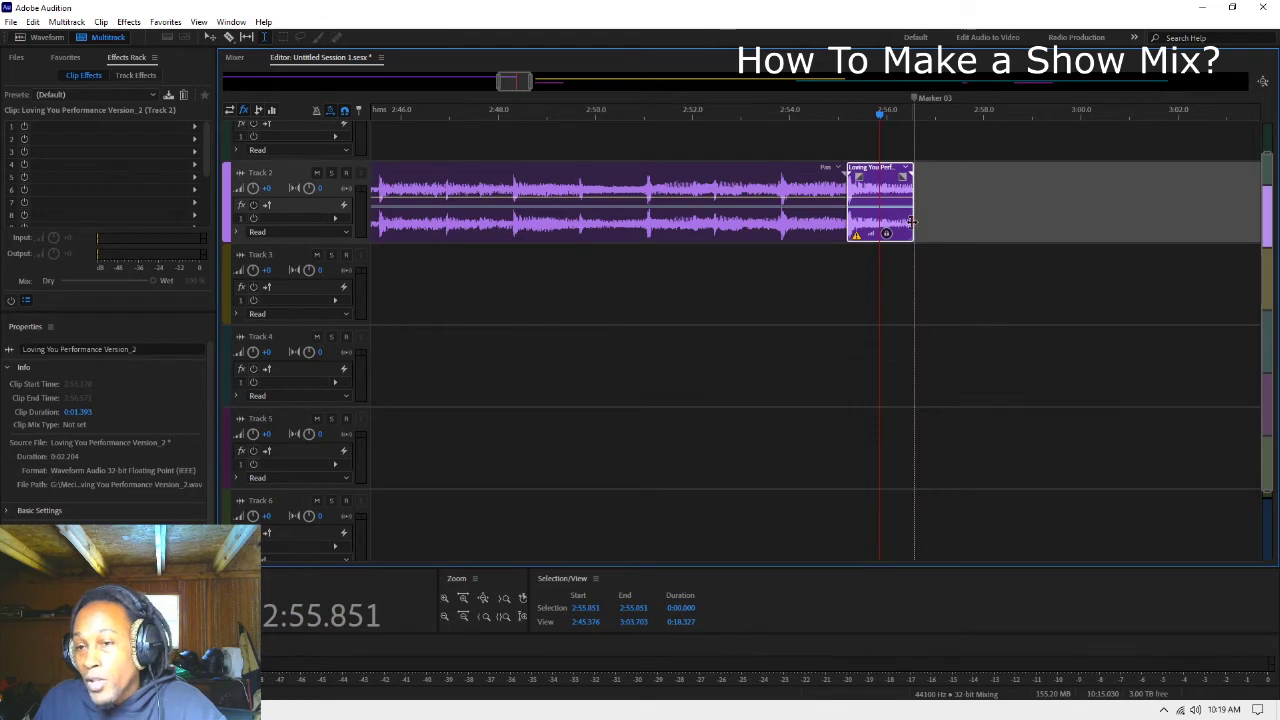
drag(912, 222, 1080, 233)
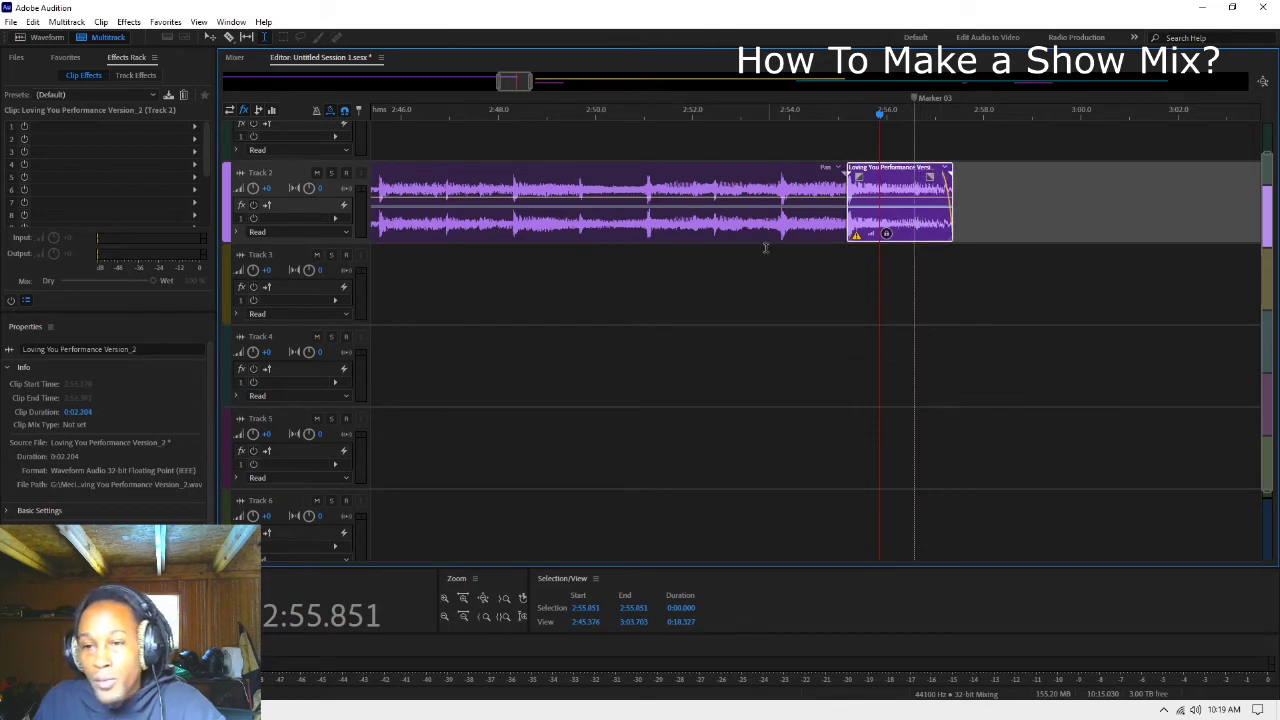
click(764, 256)
Step: Move the Only One clip and the airhorn copy earlier to start at the end of Loving You, at 2:57.382
scroll(799, 233, down, 4)
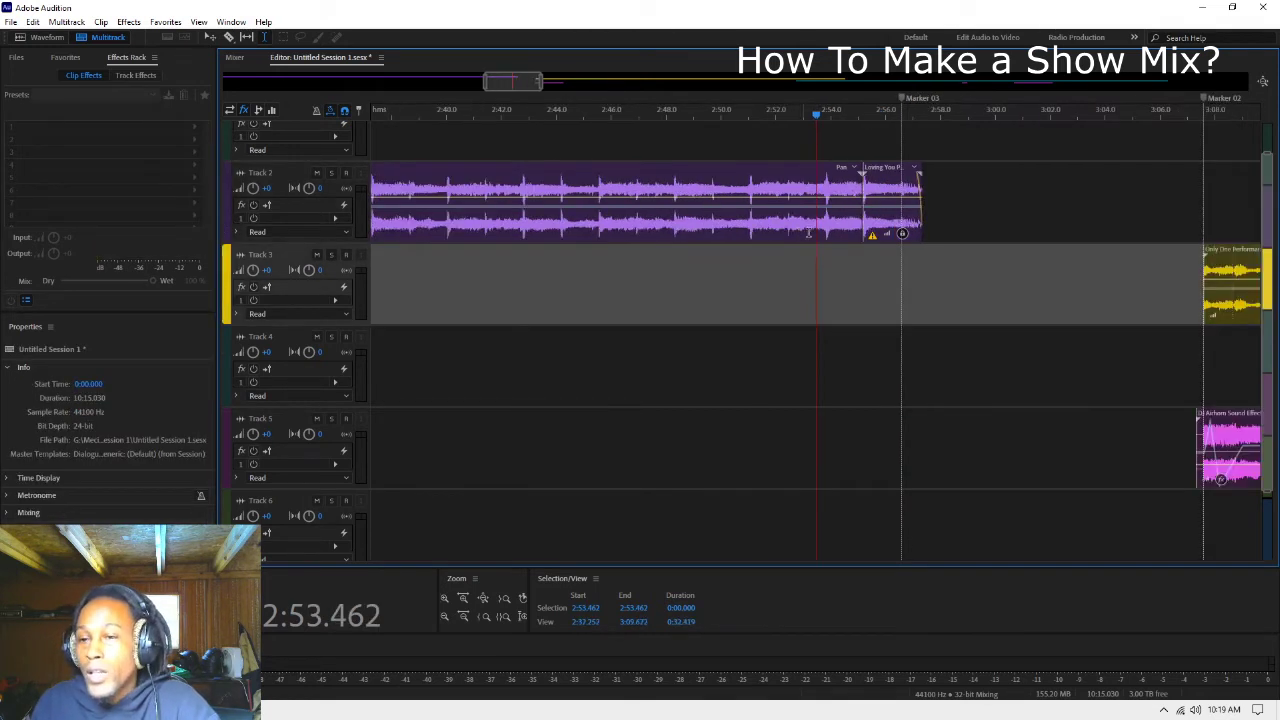
drag(1020, 266, 903, 266)
drag(1021, 437, 903, 425)
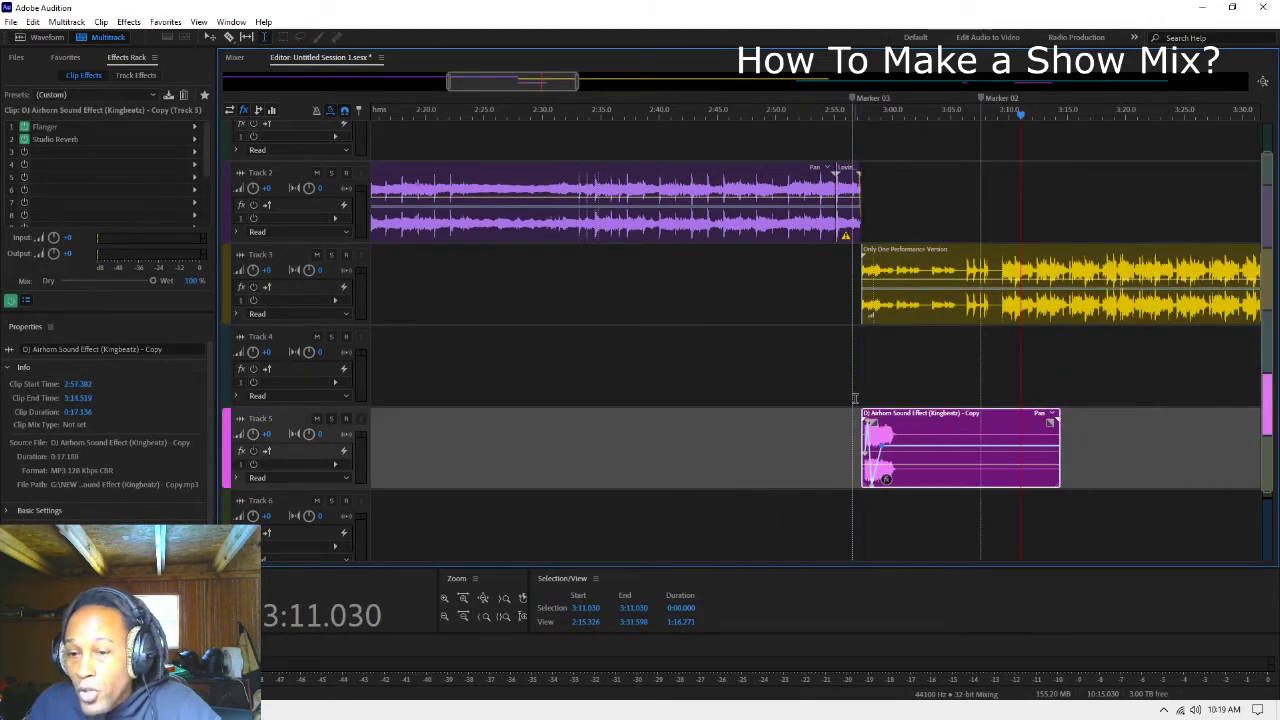
Step: Play the transition, trim the silence from the airhorn copy's start, and move the clip to start at about 2:57.33
click(820, 362)
key(space)
scroll(836, 376, up, 10)
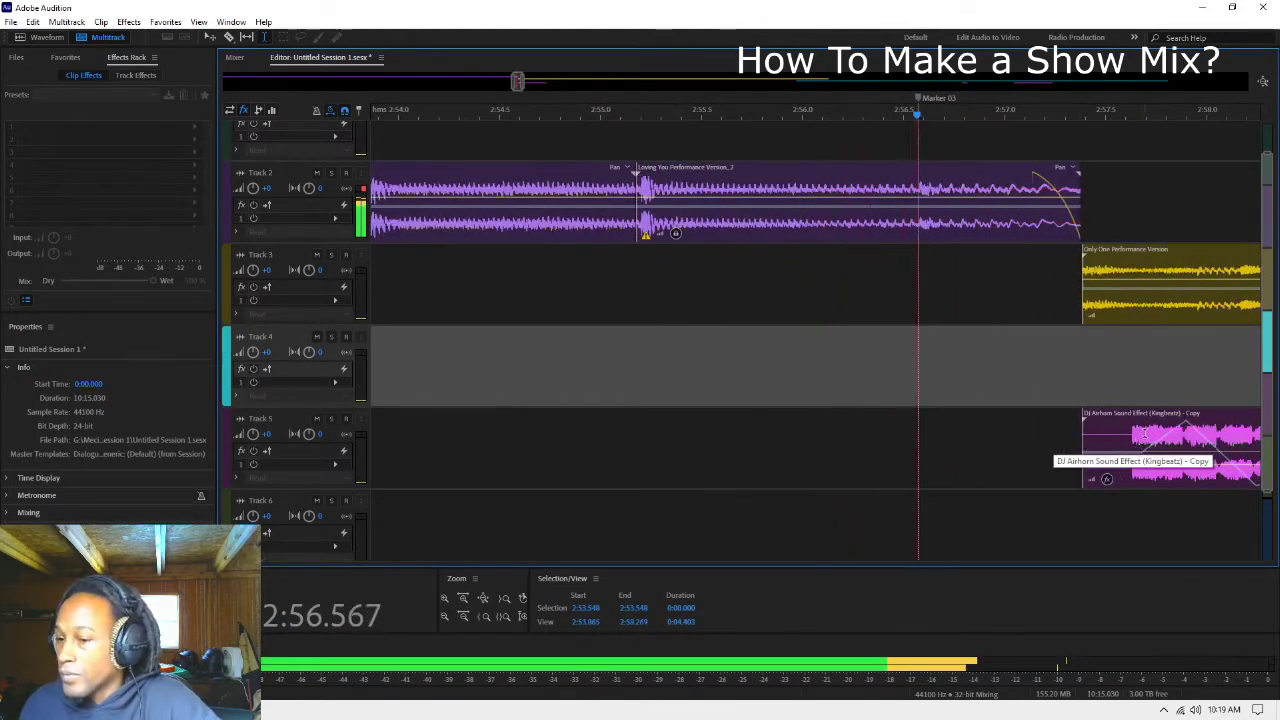
mouse_move(1145, 432)
mouse_down()
mouse_move(1046, 425)
mouse_move(1143, 447)
mouse_up()
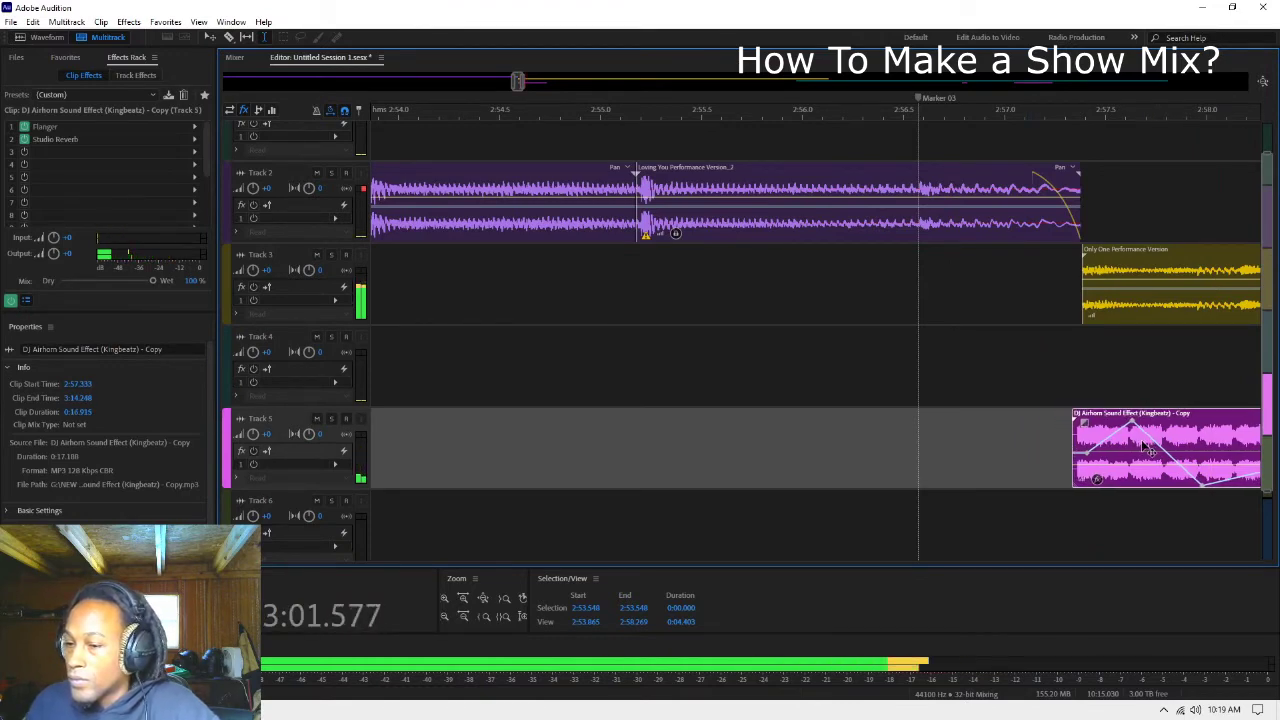
click(1030, 450)
Step: Shorten the airhorn copy on Track 5 to about 8.75 seconds and add a fade-out at its end
scroll(1003, 487, down, 6)
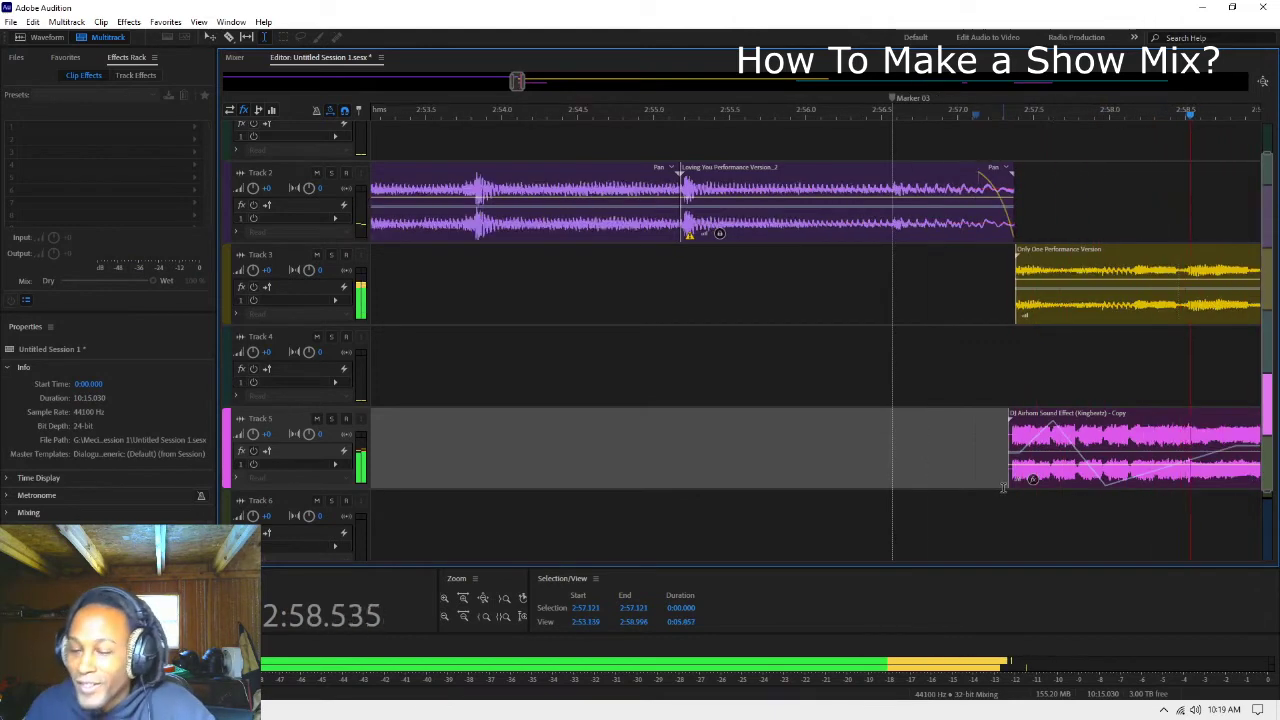
scroll(1083, 452, down, 1)
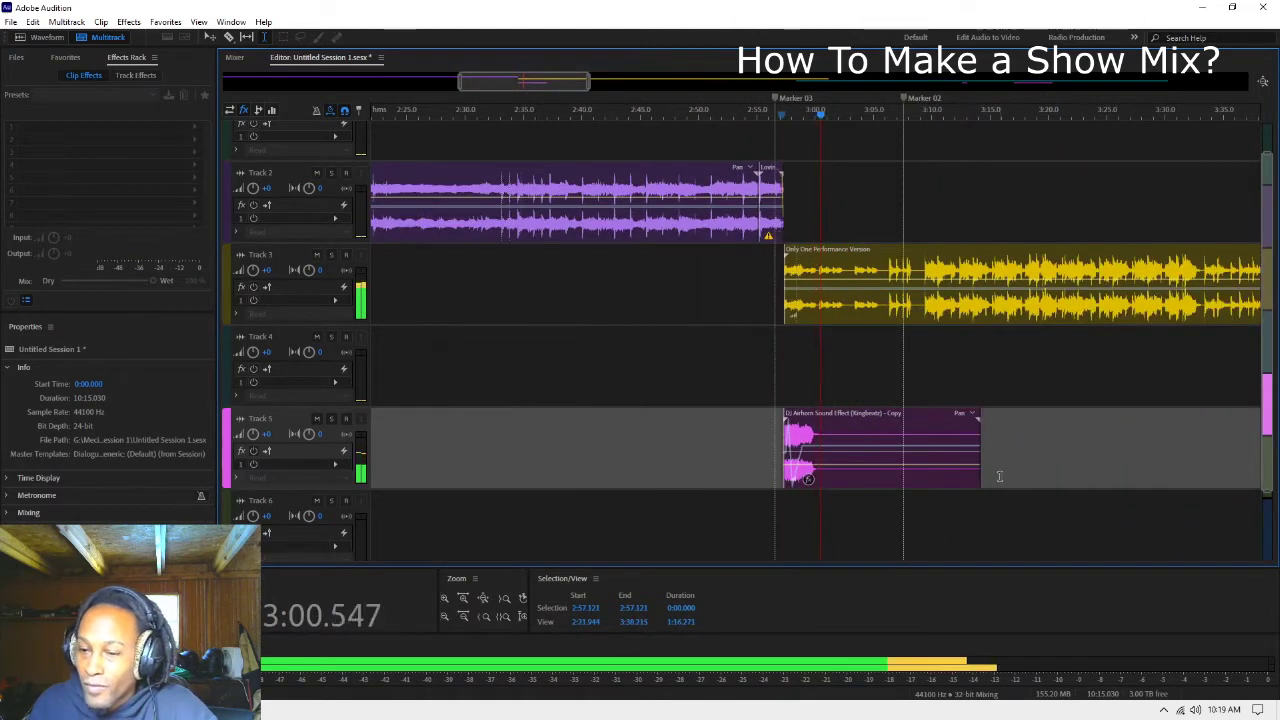
drag(986, 452, 828, 468)
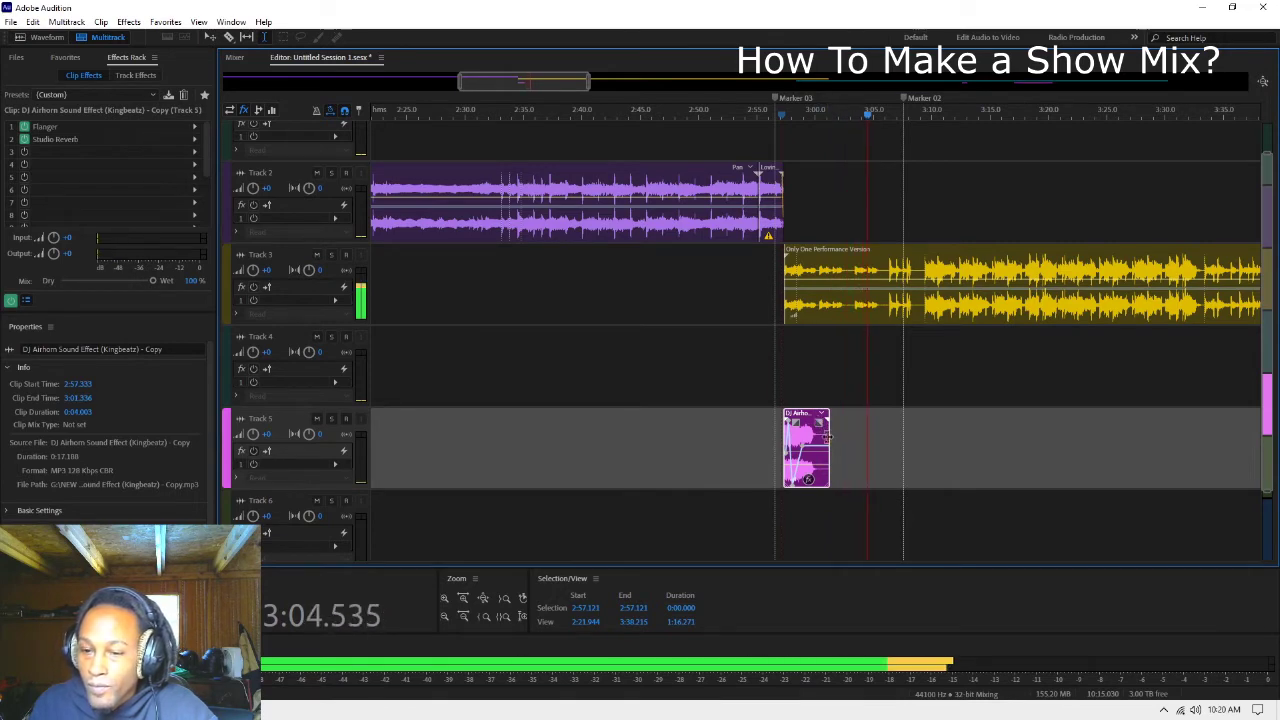
mouse_move(831, 436)
mouse_down()
mouse_move(885, 440)
mouse_move(850, 441)
mouse_up()
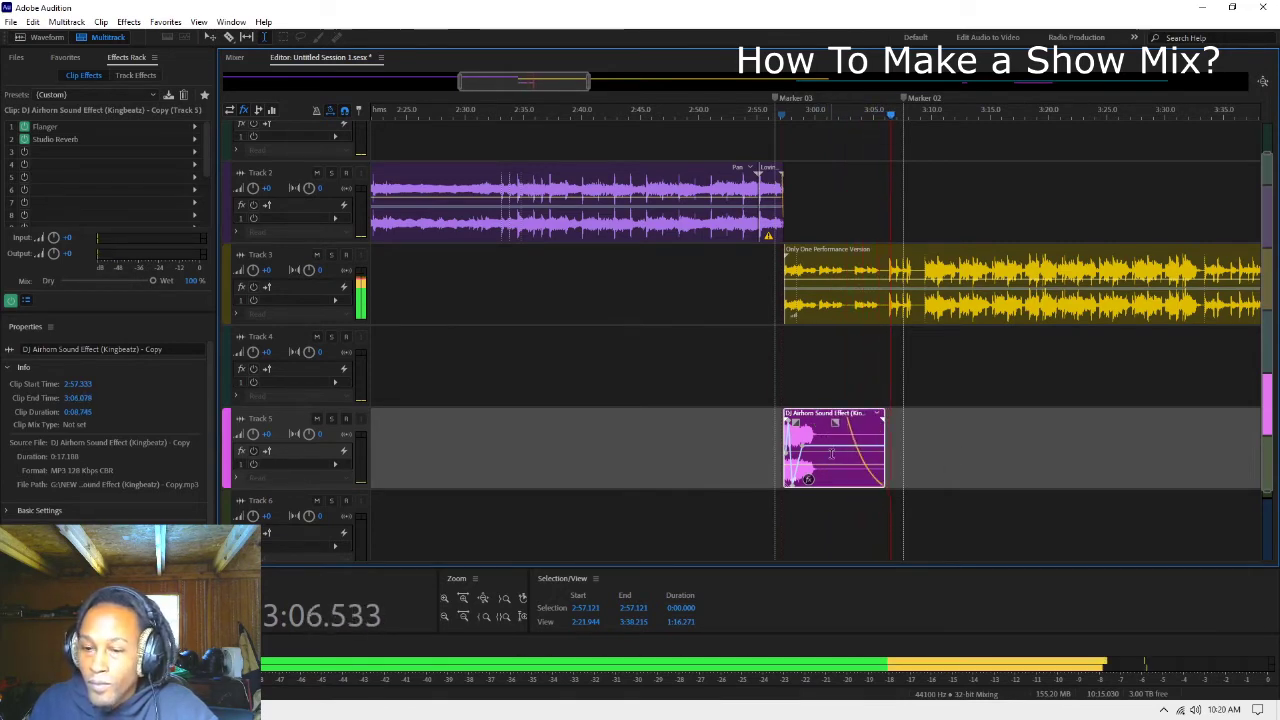
Step: Move the My Love clip on Track 4 earlier to start at about 5:32.5, near the end of Only One's audio
scroll(1000, 404, down, 5)
scroll(1000, 404, down, 2)
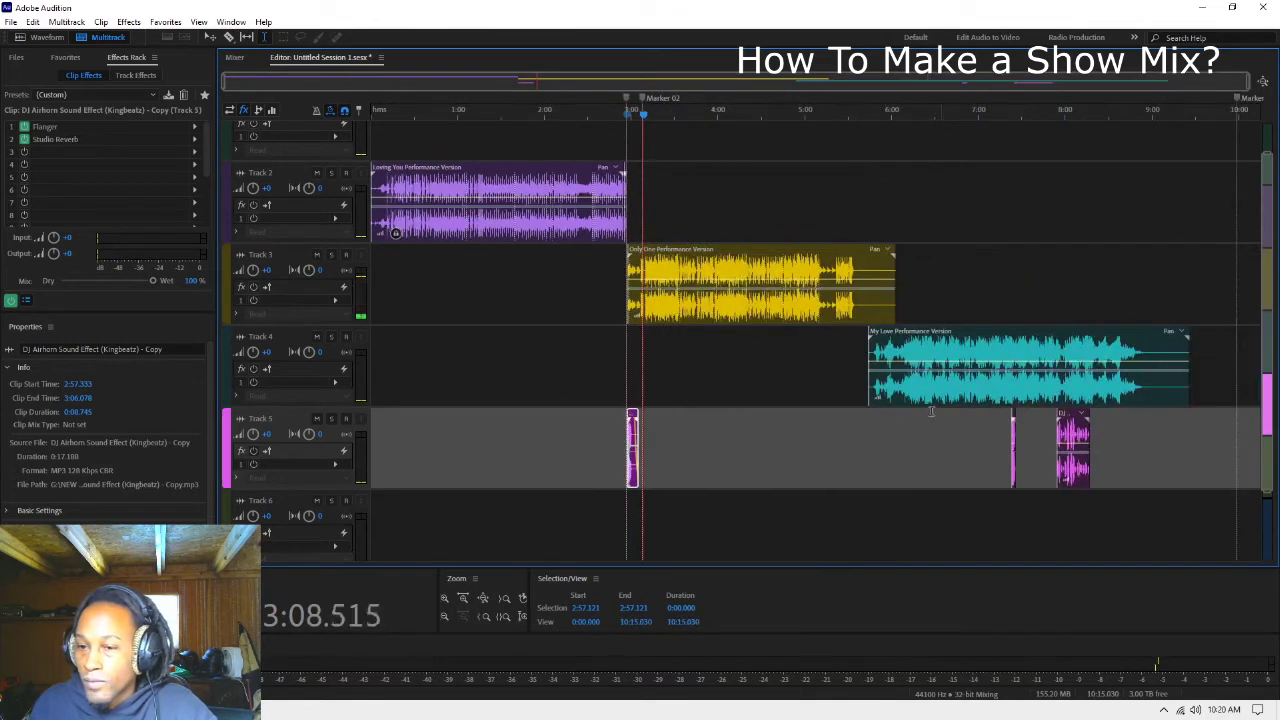
click(845, 345)
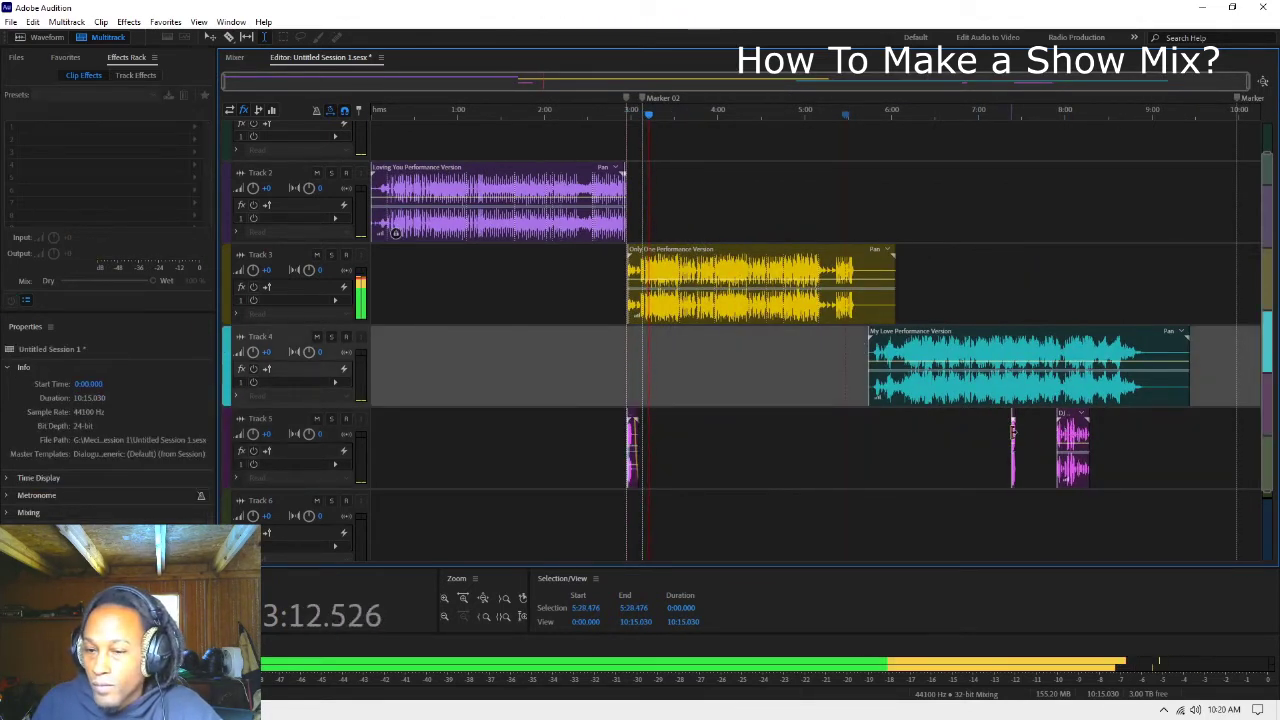
key(space)
click(631, 430)
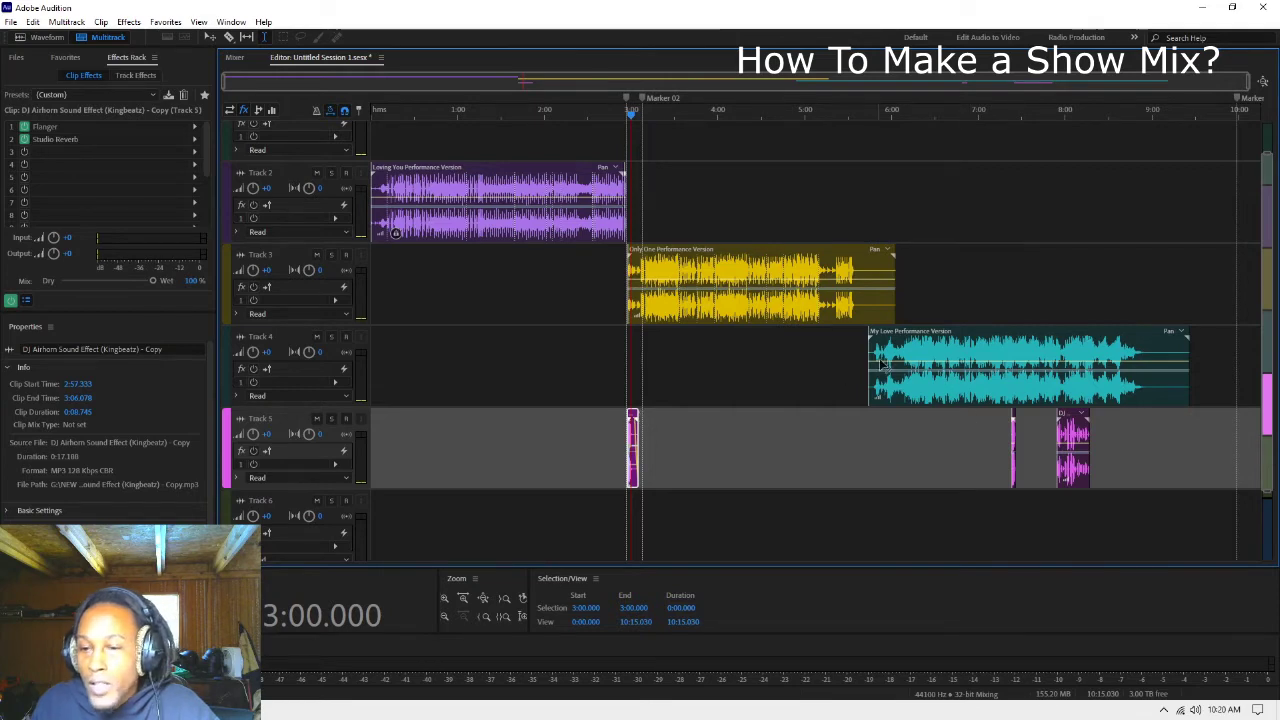
drag(904, 346, 897, 350)
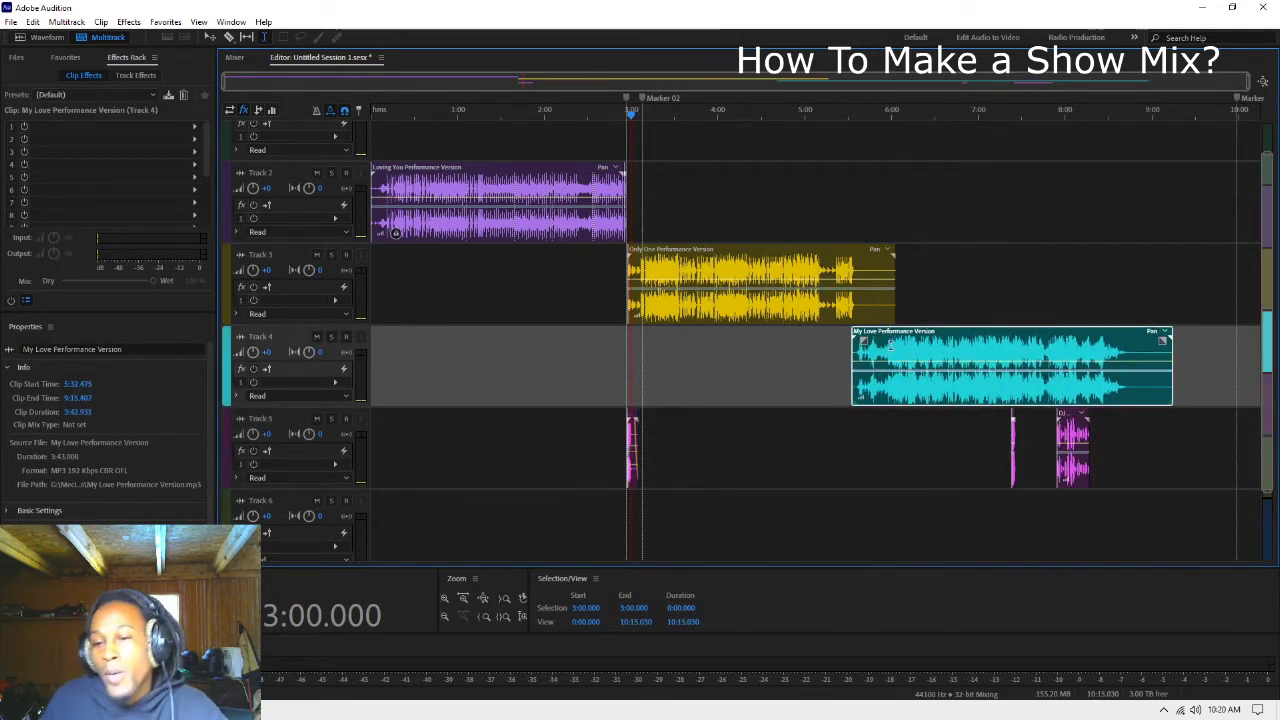
Step: Listen to the ending of Only One from about 5:23 and from about 5:04 to find a cut point
click(835, 423)
key(space)
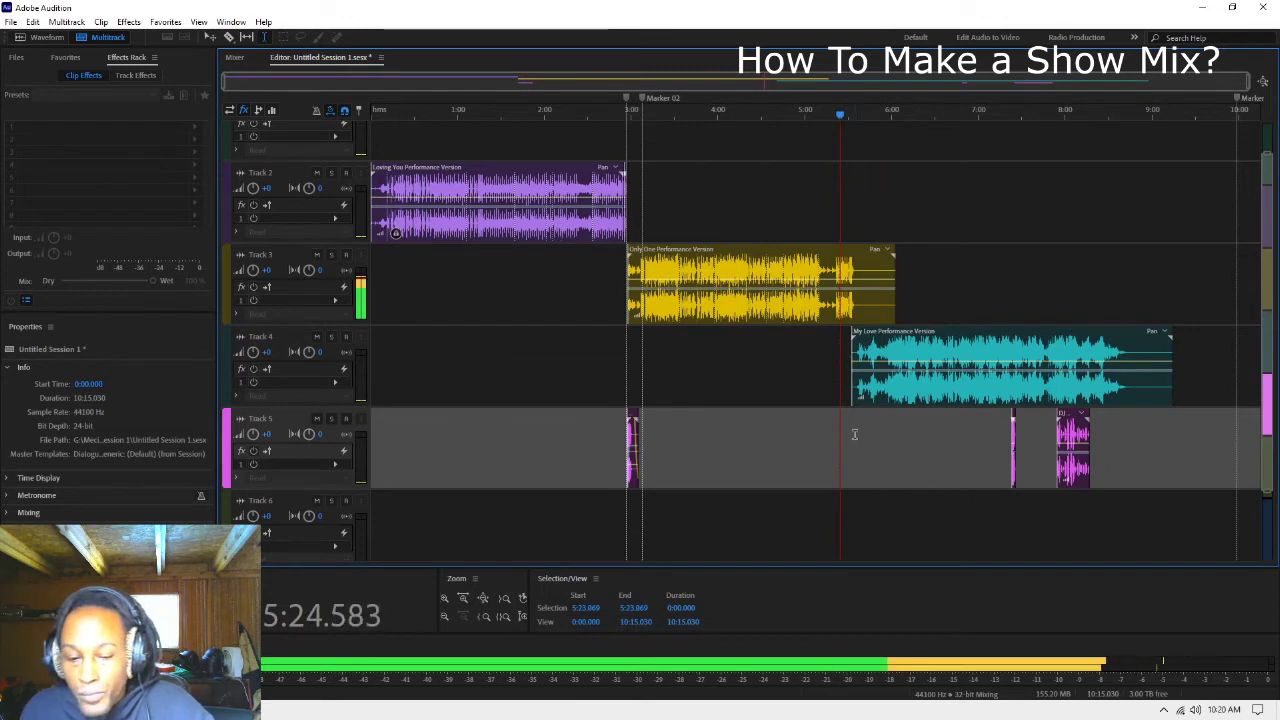
key(equal)
key(equal)
key(equal)
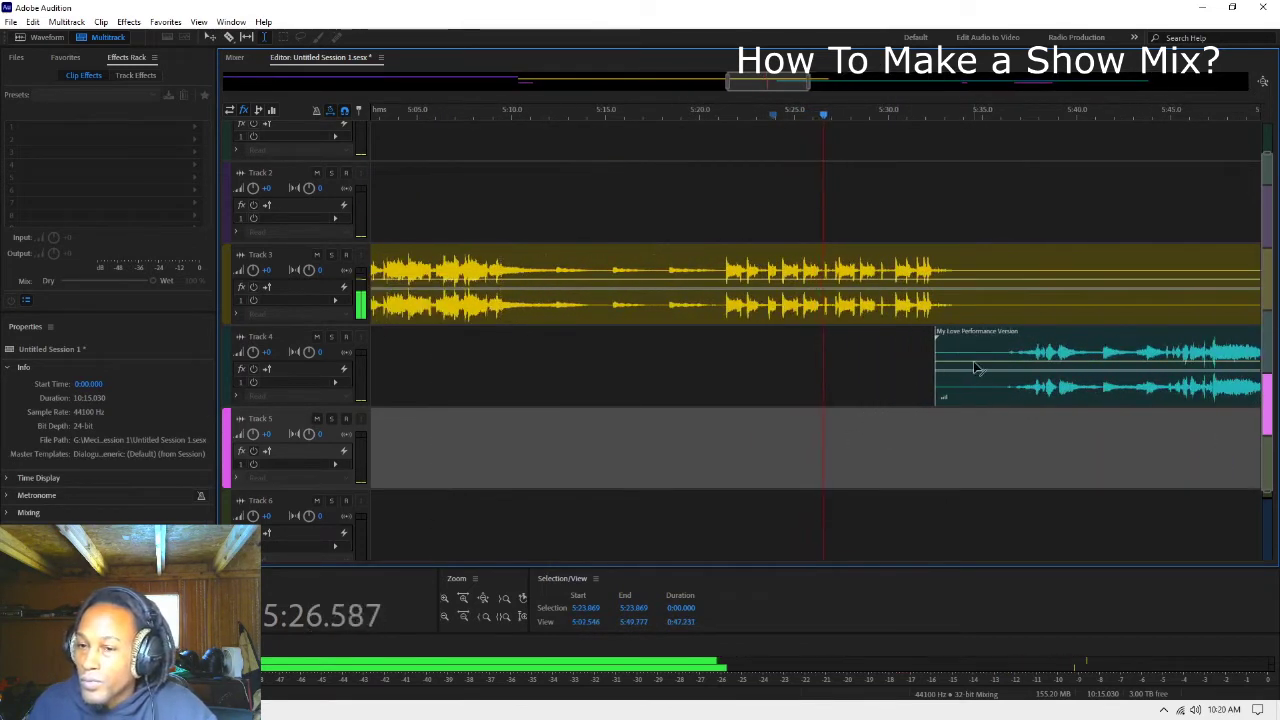
key(minus)
click(634, 351)
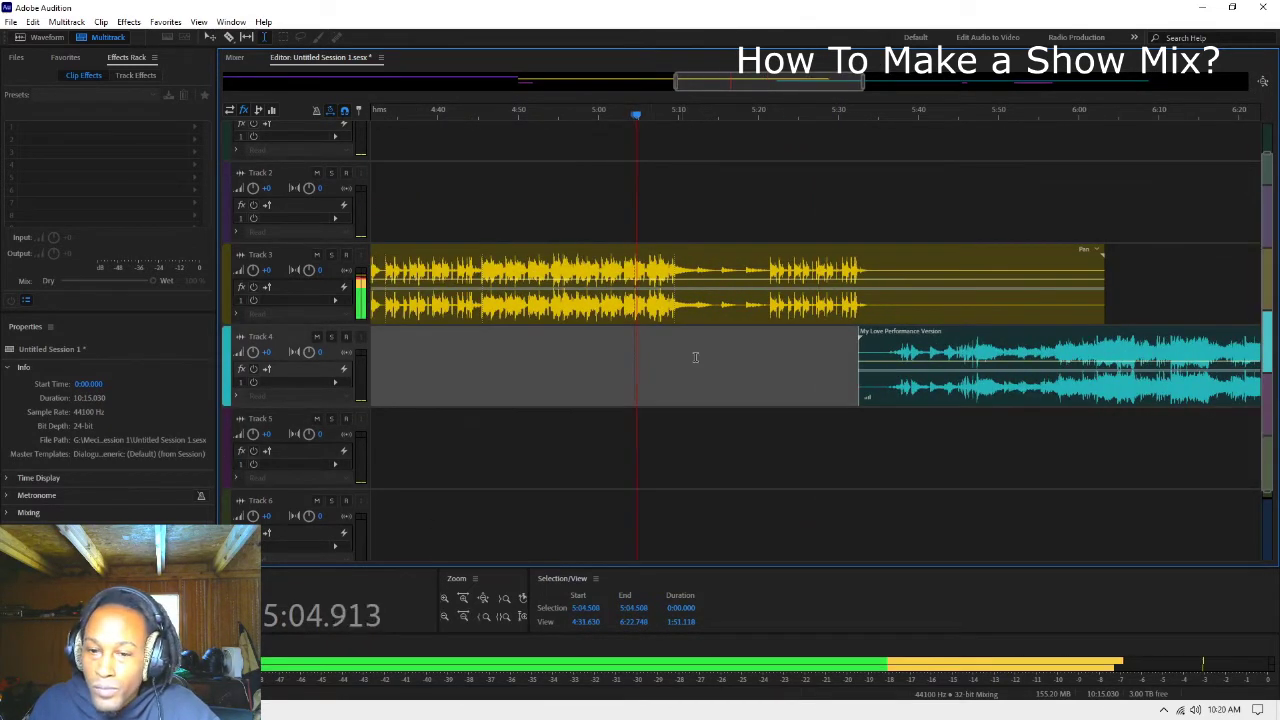
key(equal)
key(equal)
key(equal)
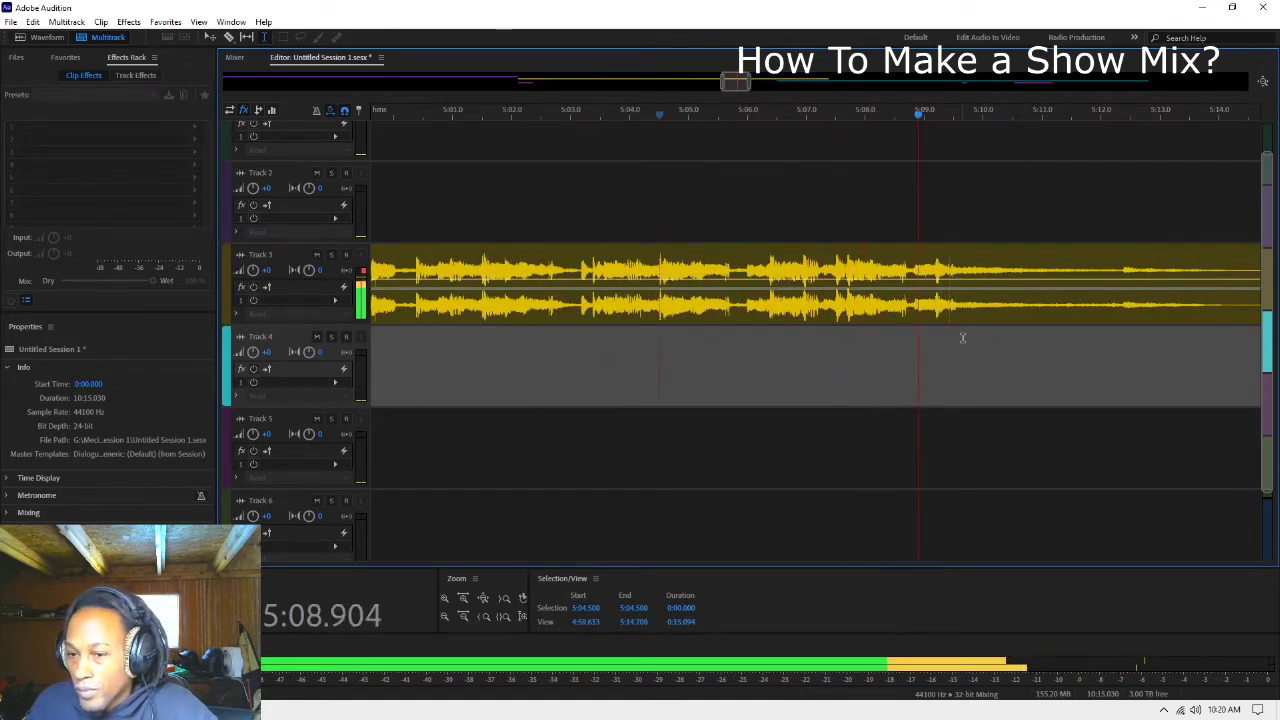
key(minus)
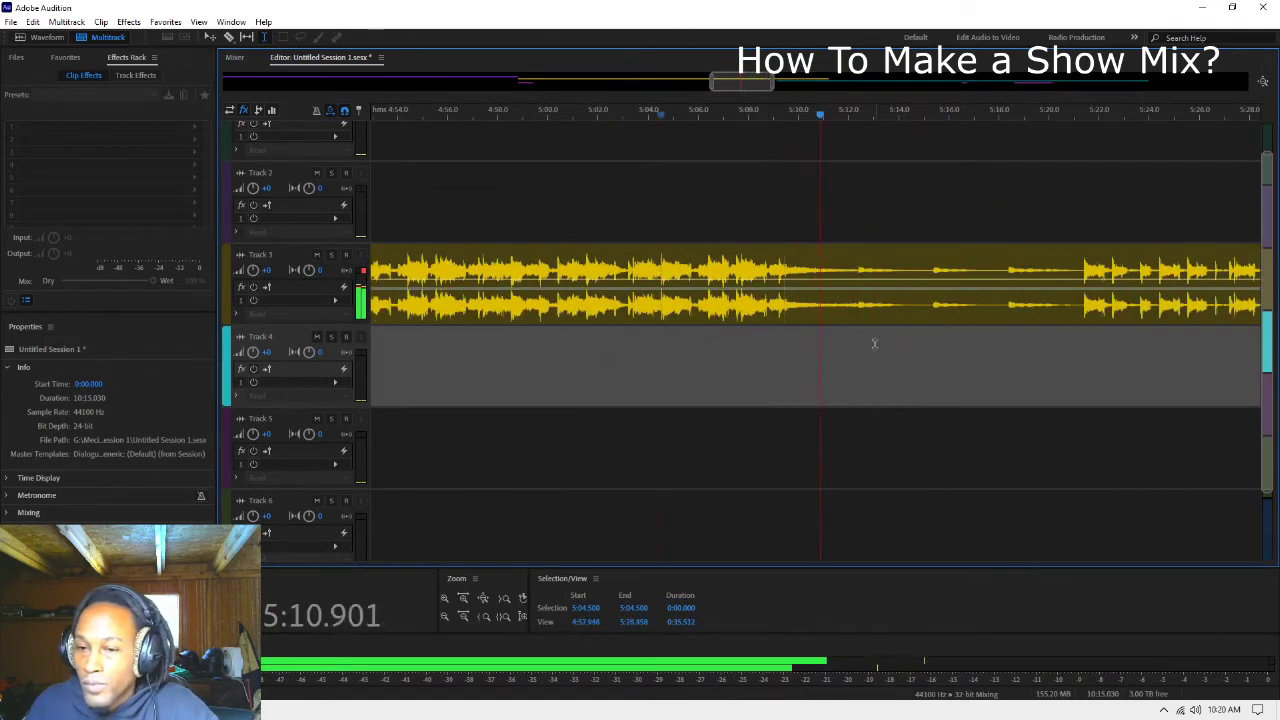
Step: Split the Only One clip on Track 3 at about 5:15.29 and delete everything after the split
click(921, 307)
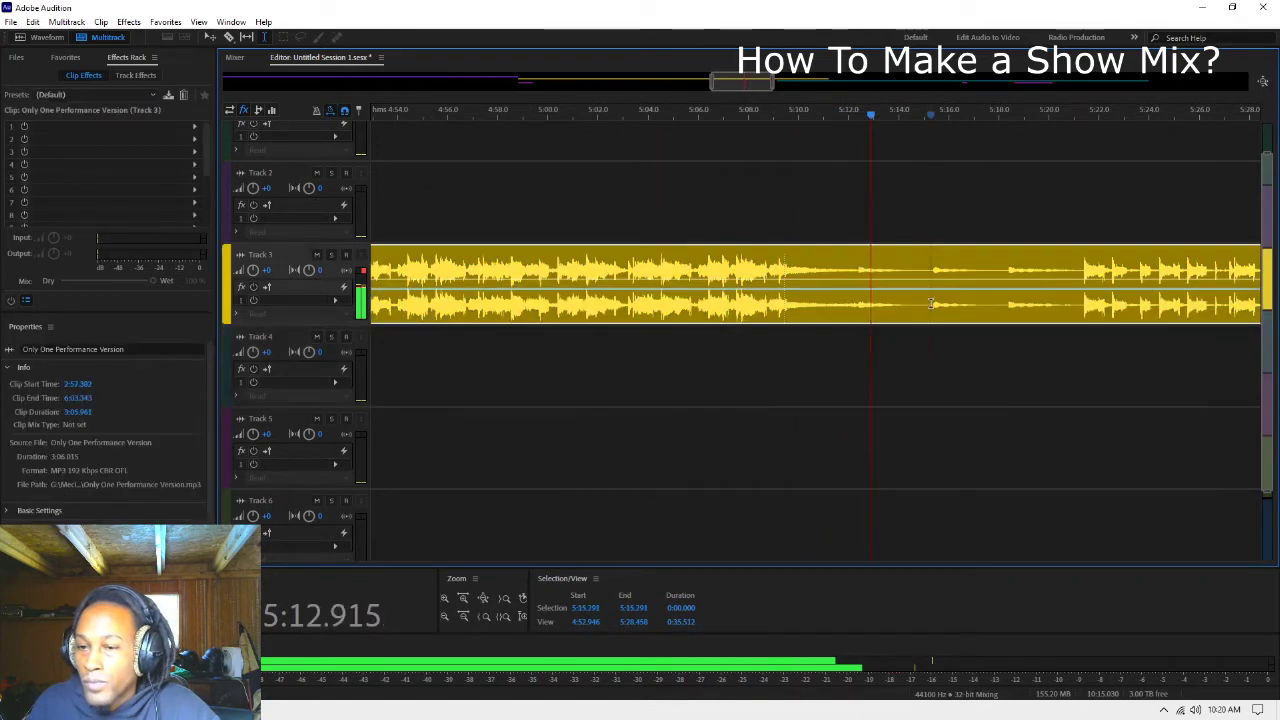
key(space)
key(ctrl+k)
click(947, 302)
key(Delete)
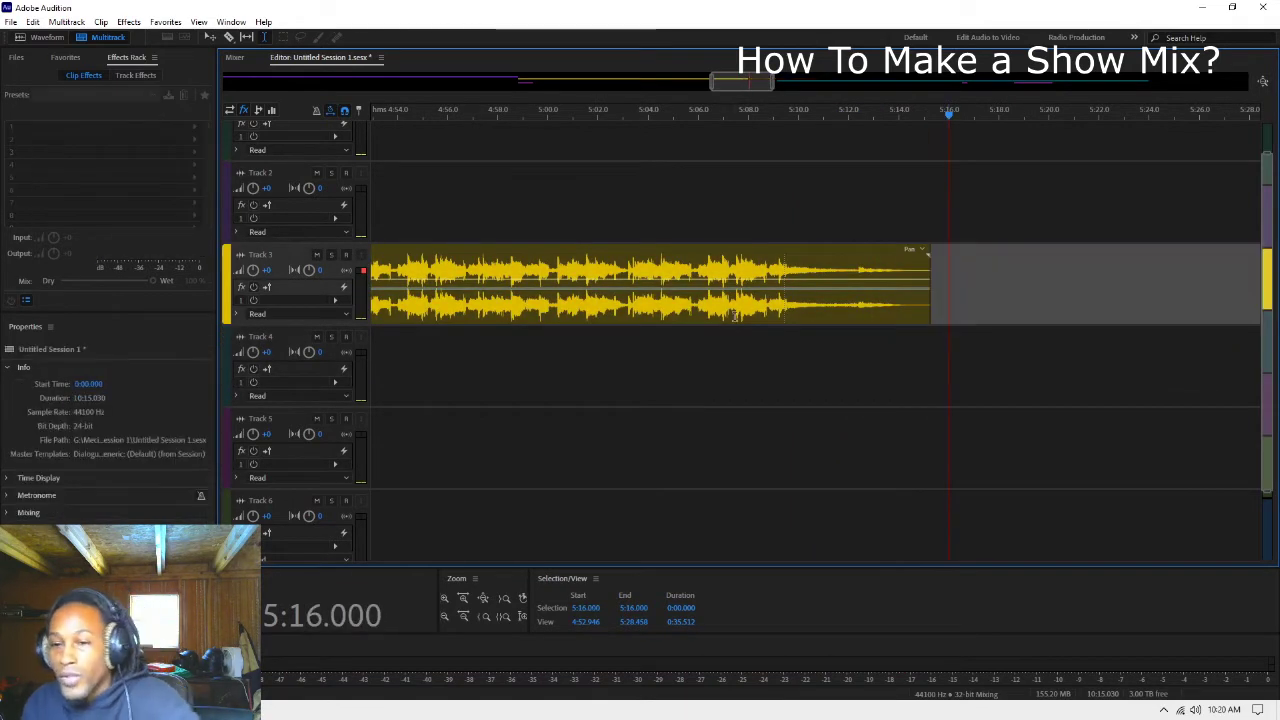
Step: Fade out roughly the last 3 seconds of the shortened Only One clip on Track 3
click(732, 297)
drag(916, 259, 824, 286)
scroll(797, 254, down, 3)
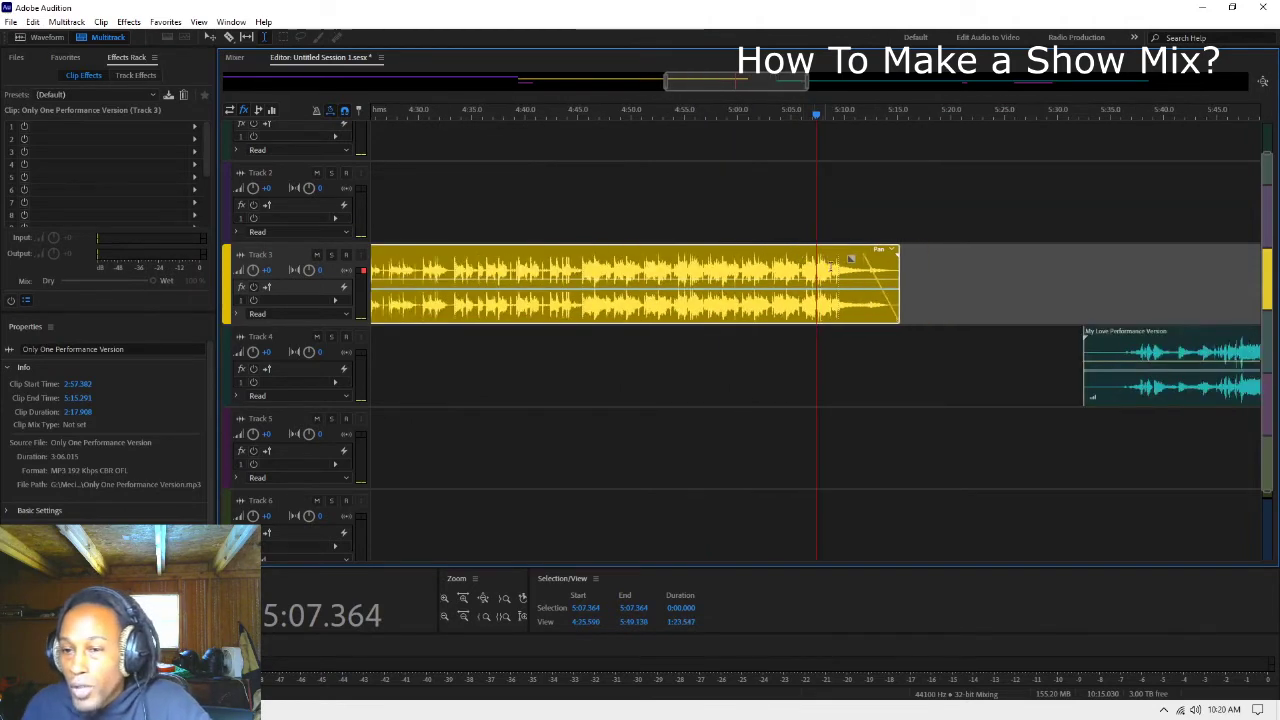
Step: Move the My Love clip to start at the end of Only One, at 5:15.291, and add a fade-in of about 3 seconds
key(space)
drag(1086, 362, 927, 350)
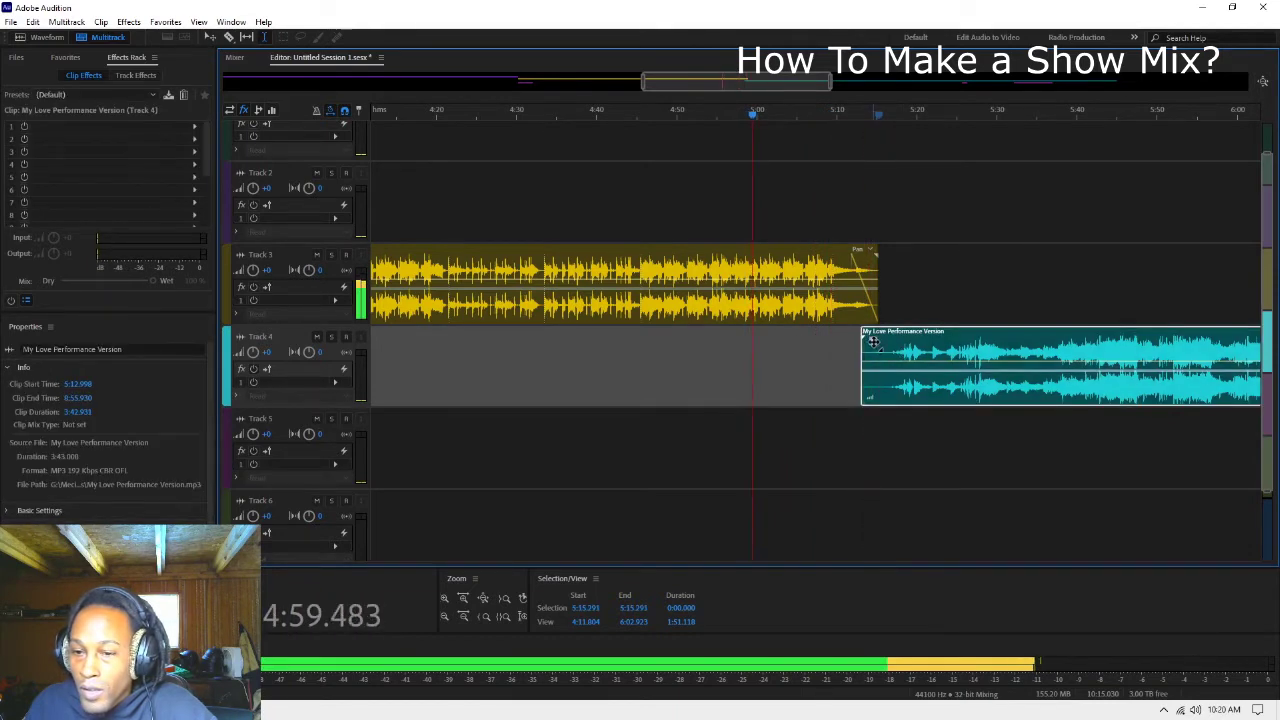
drag(867, 336, 953, 363)
Step: Move the DJ Vinyl Scratch Sound Fx clip on Track 5 to start at 5:15.291 and trim it to about 3.6 seconds
scroll(931, 377, down, 1)
key(backslash)
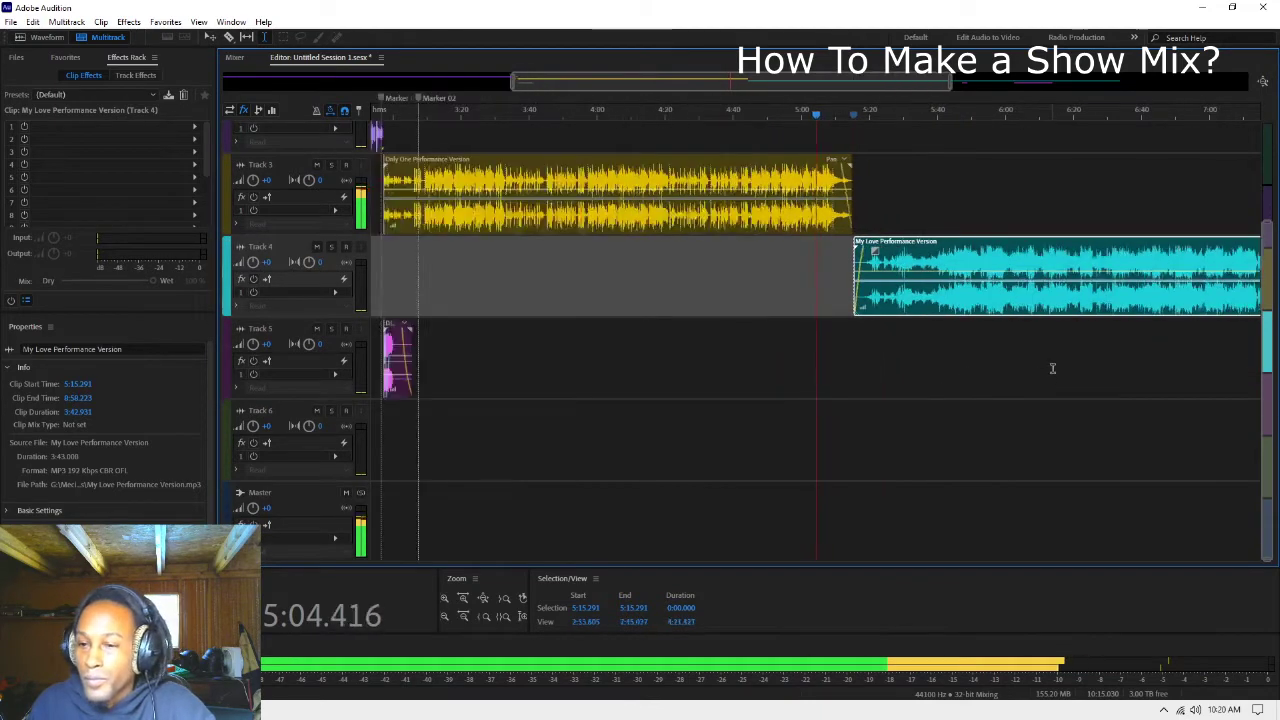
drag(1060, 344, 842, 344)
key(equal)
key(equal)
key(equal)
key(equal)
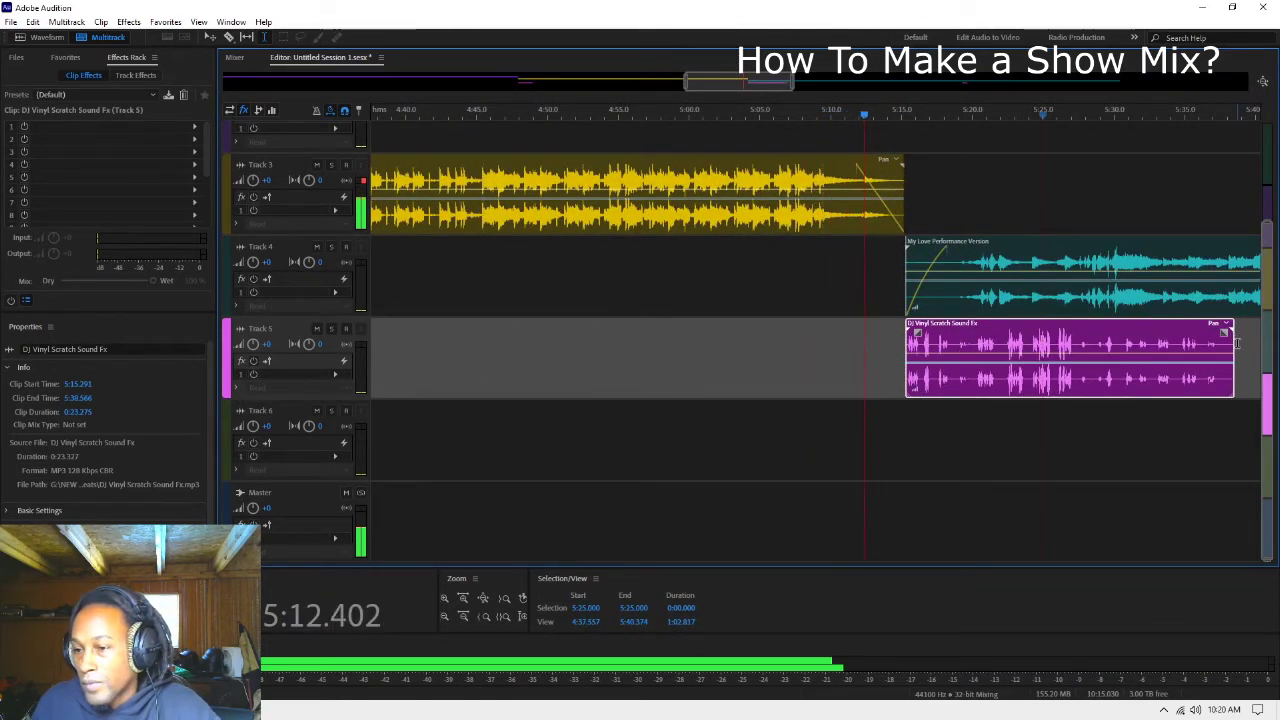
drag(1235, 345, 957, 363)
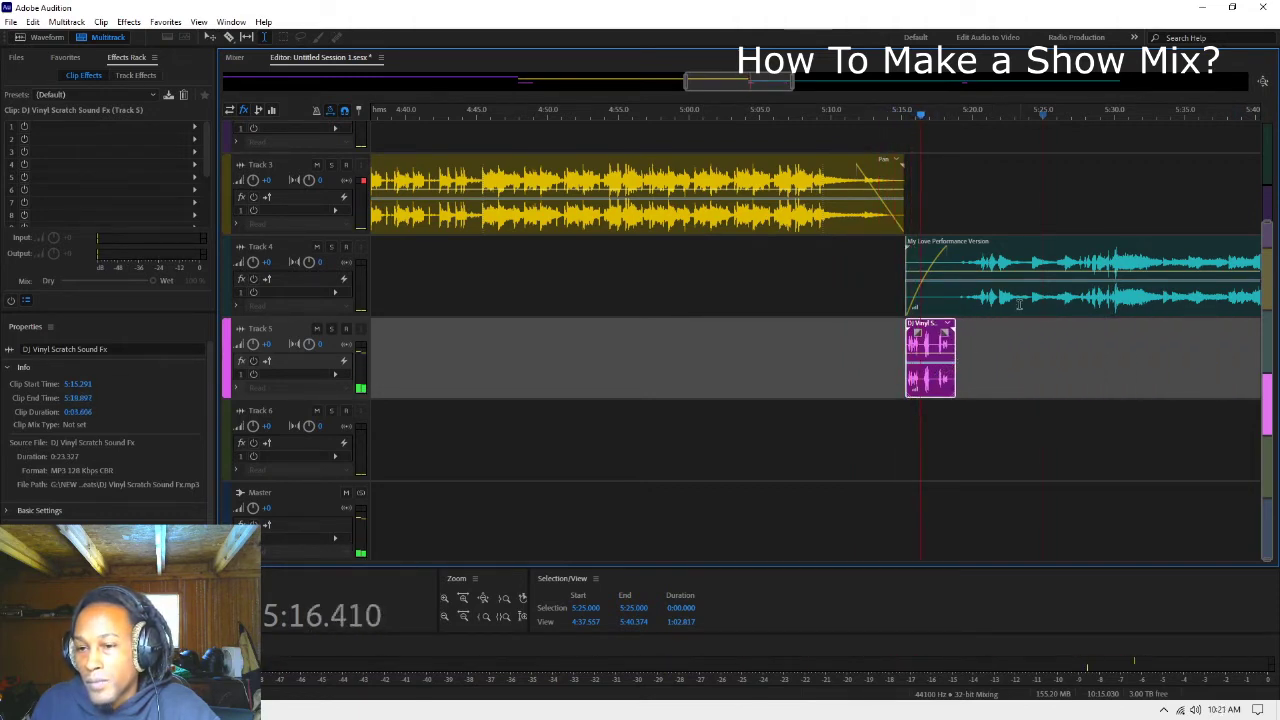
Step: Shift the My Love clip on Track 4 earlier to start at about 5:11.0, overlapping the fade-out of Only One
drag(1011, 305, 966, 312)
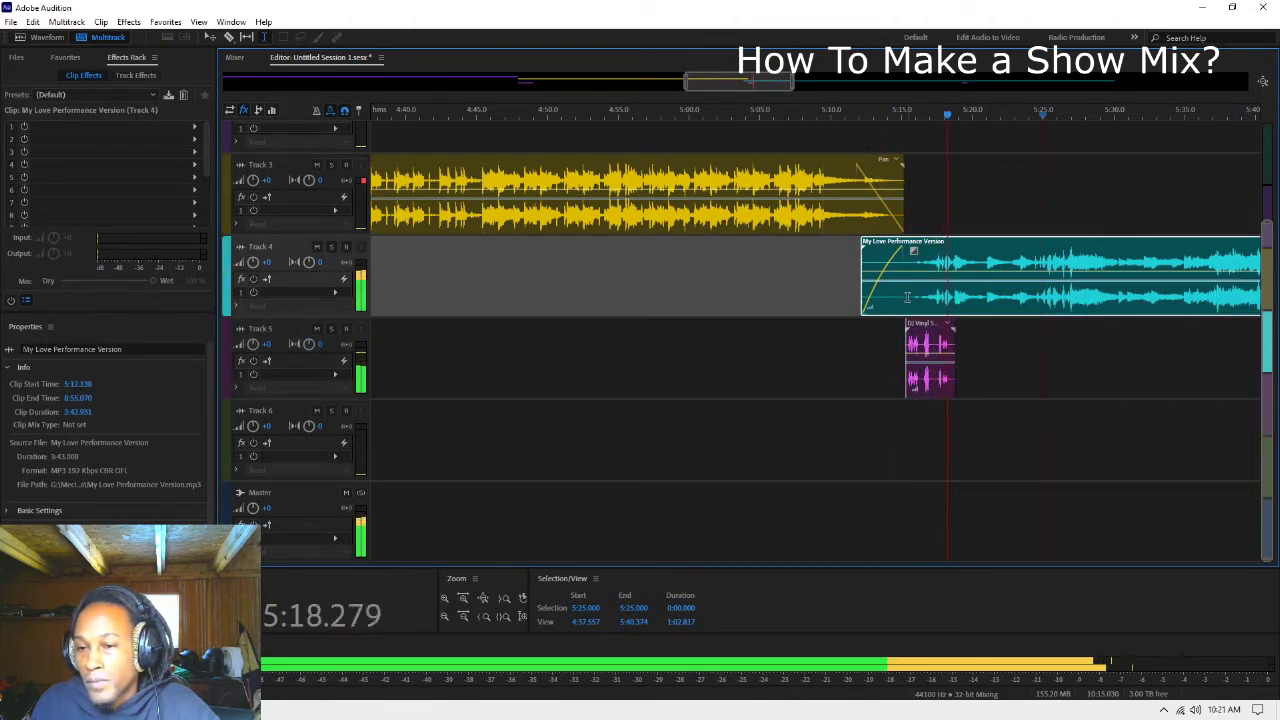
key(ctrl+Left)
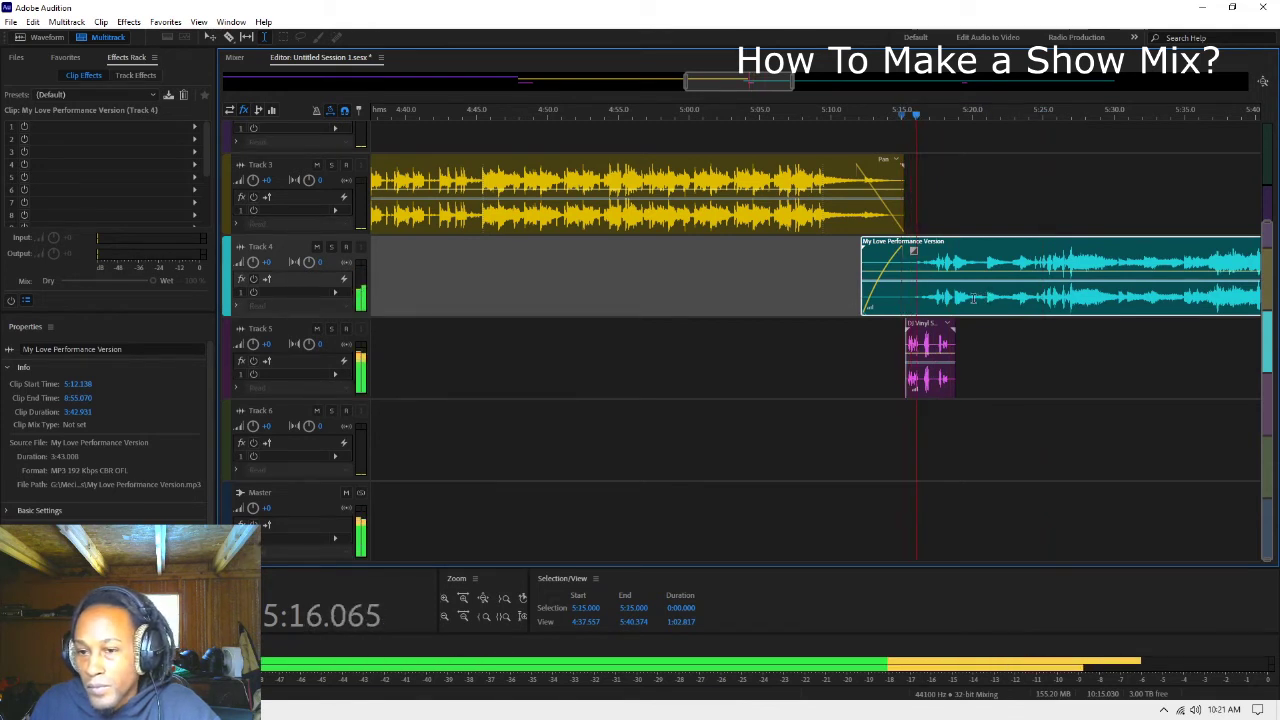
drag(975, 296, 941, 297)
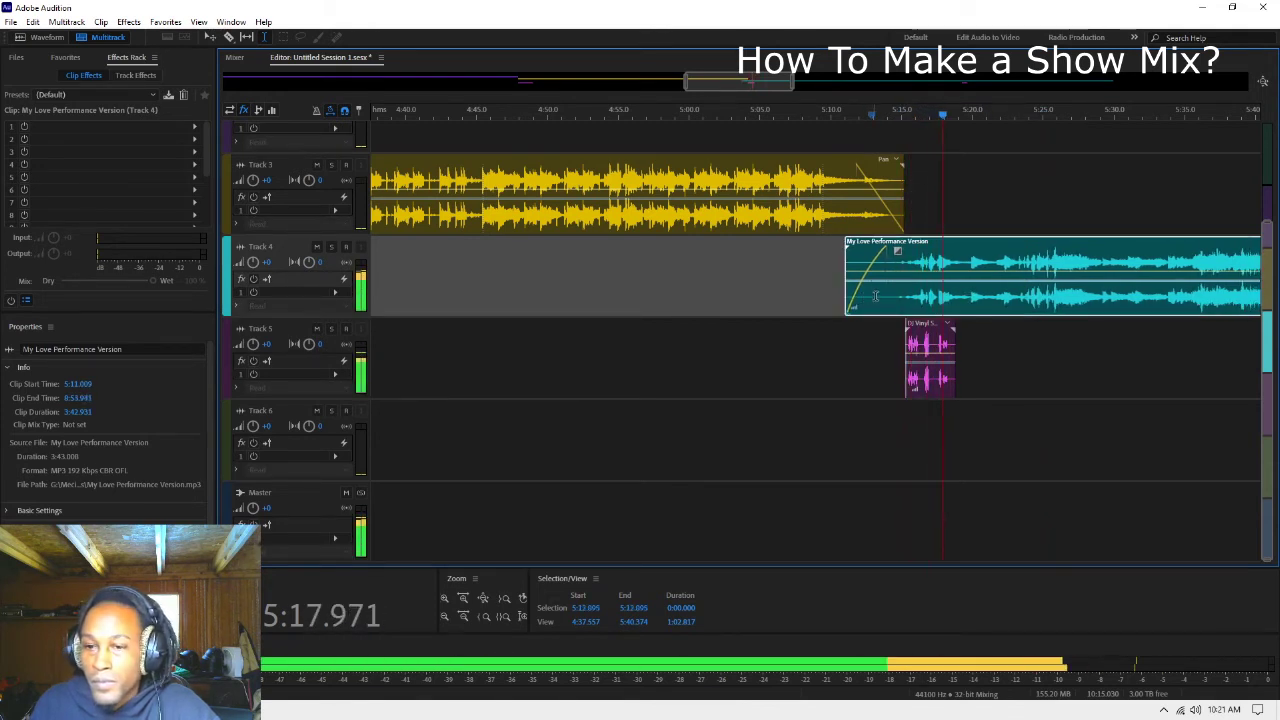
Step: Play the transition into My Love, time-stretch the DJ Vinyl Scratch Sound Fx clip to about 3.18 seconds, and replay it from about 5:14.6
click(872, 374)
click(860, 372)
key(space)
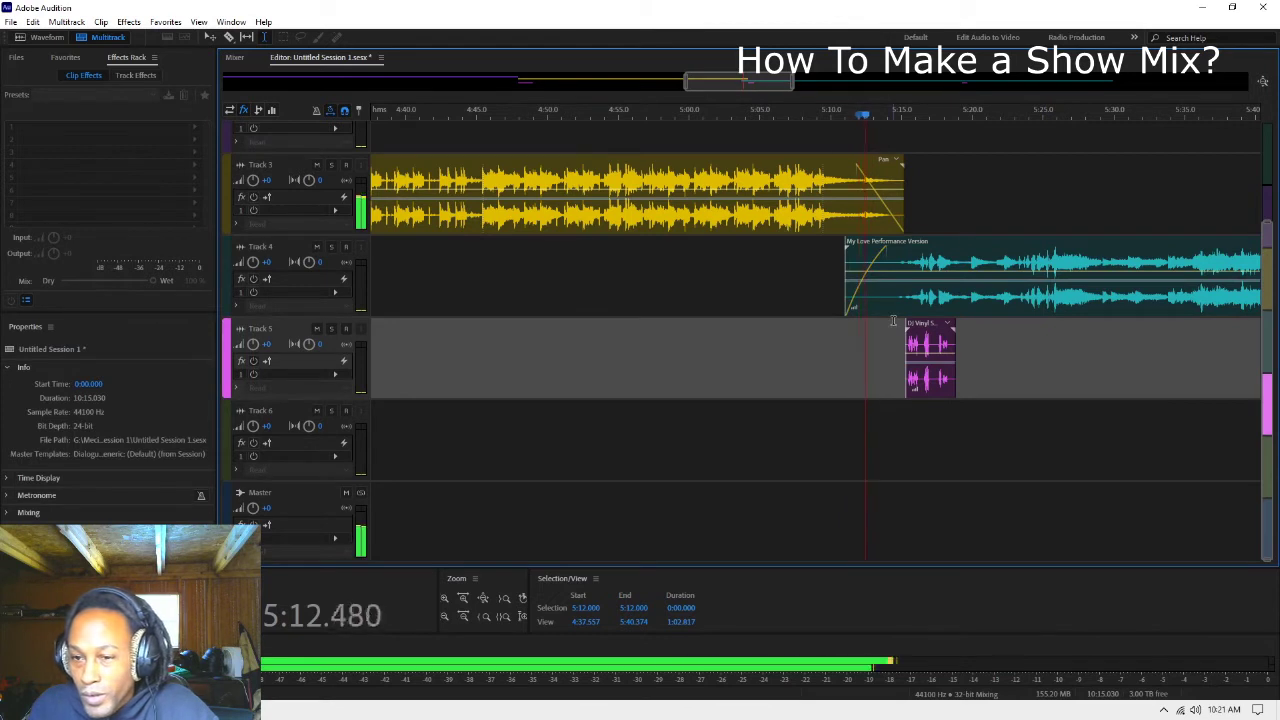
click(942, 342)
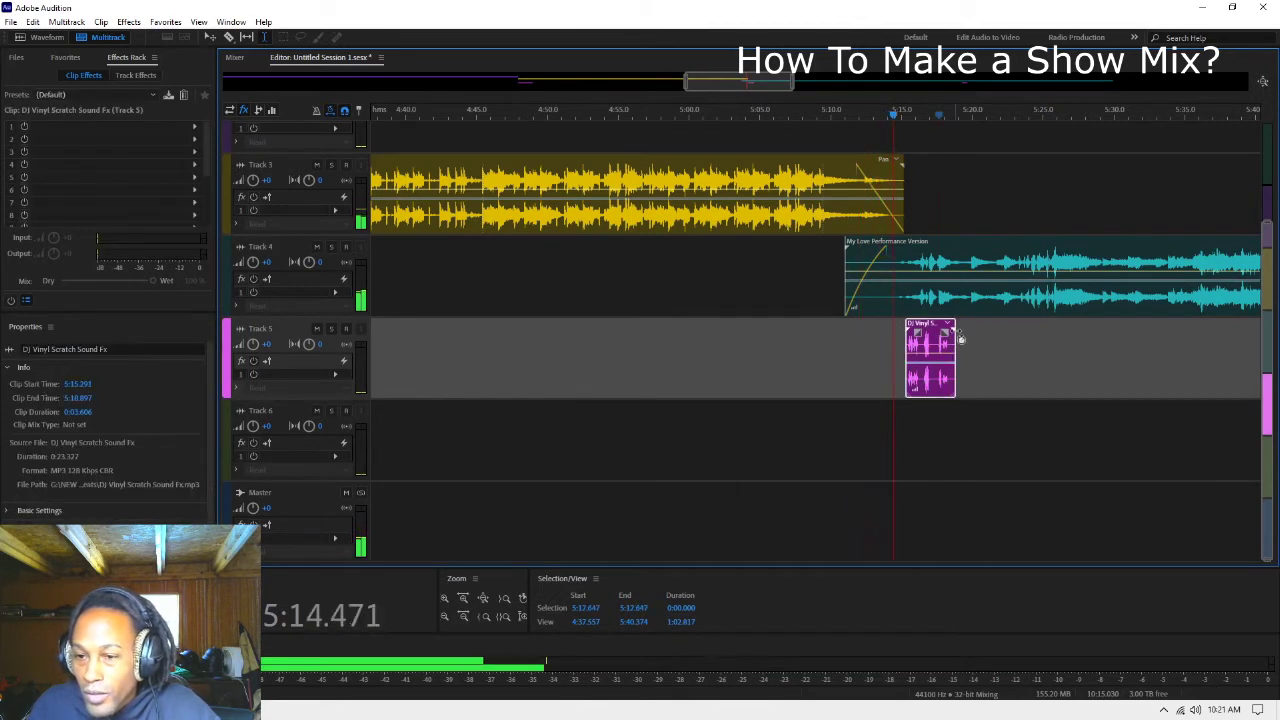
drag(960, 340, 952, 338)
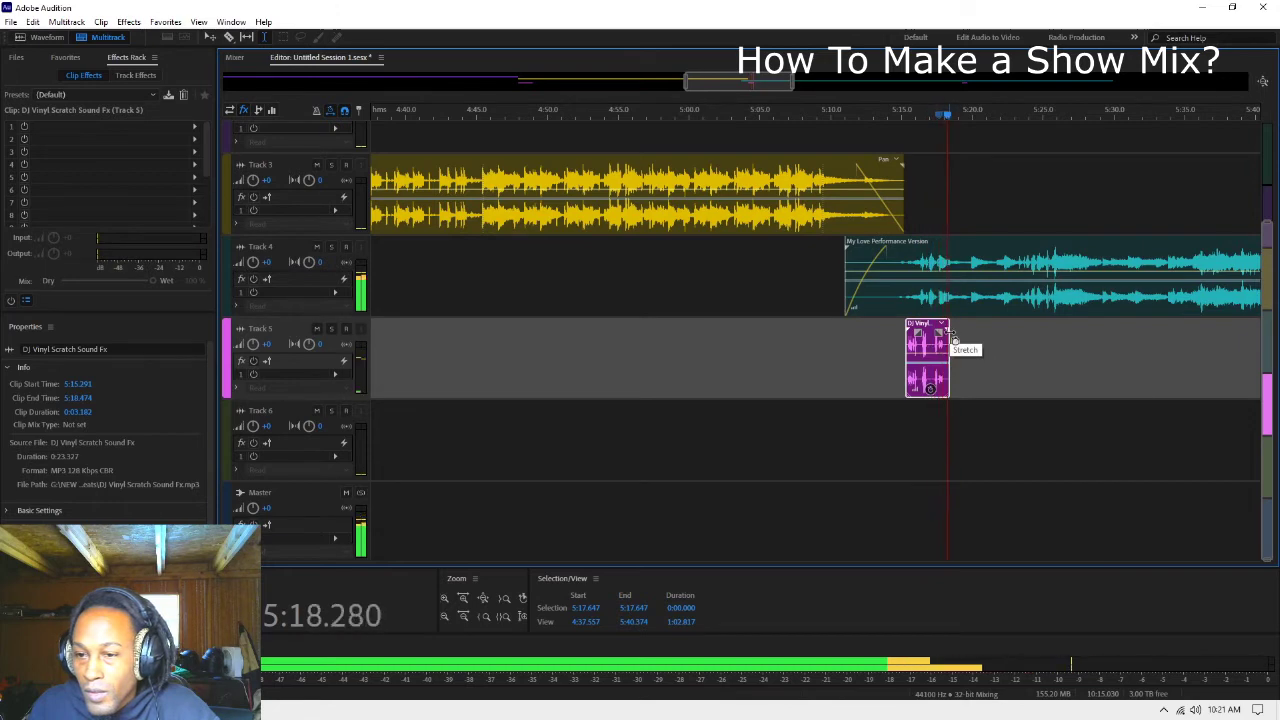
click(897, 345)
scroll(928, 316, up, 1)
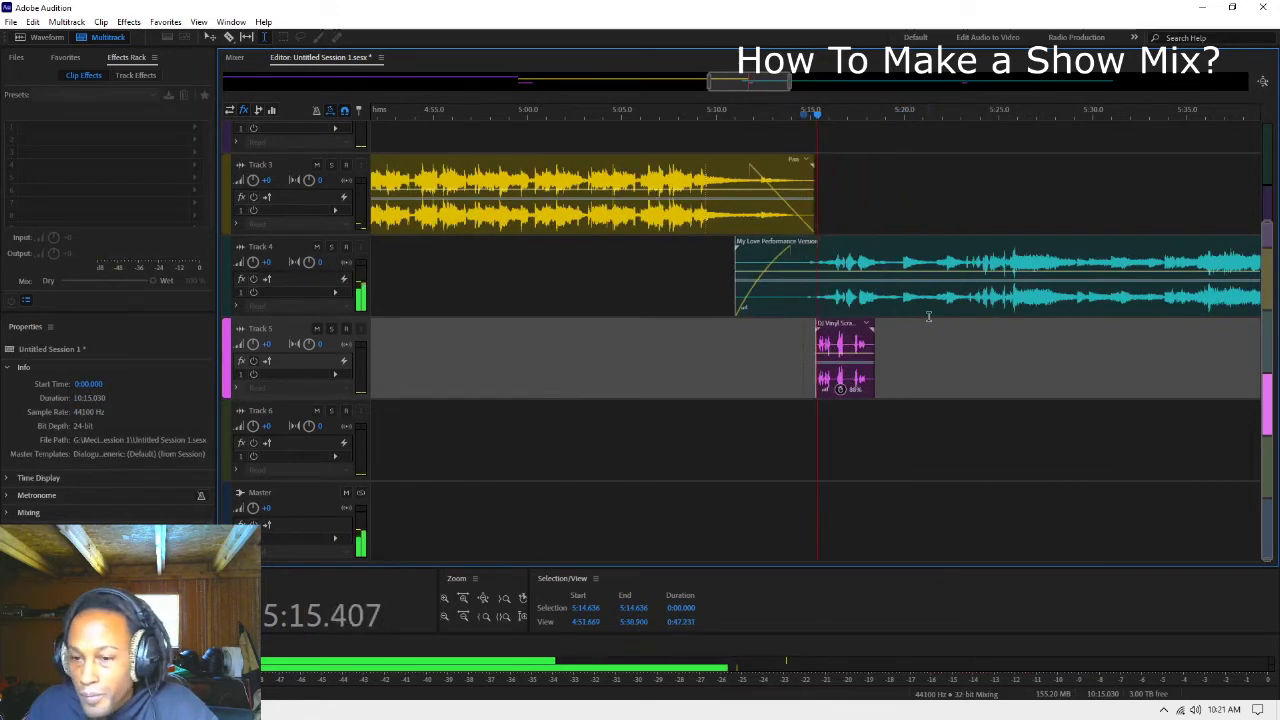
Step: Shift the DJ Vinyl Scratch Sound Fx clip on Track 5 earlier to start at about 5:15.09, and play the transition from 5:14.0
scroll(928, 316, up, 2)
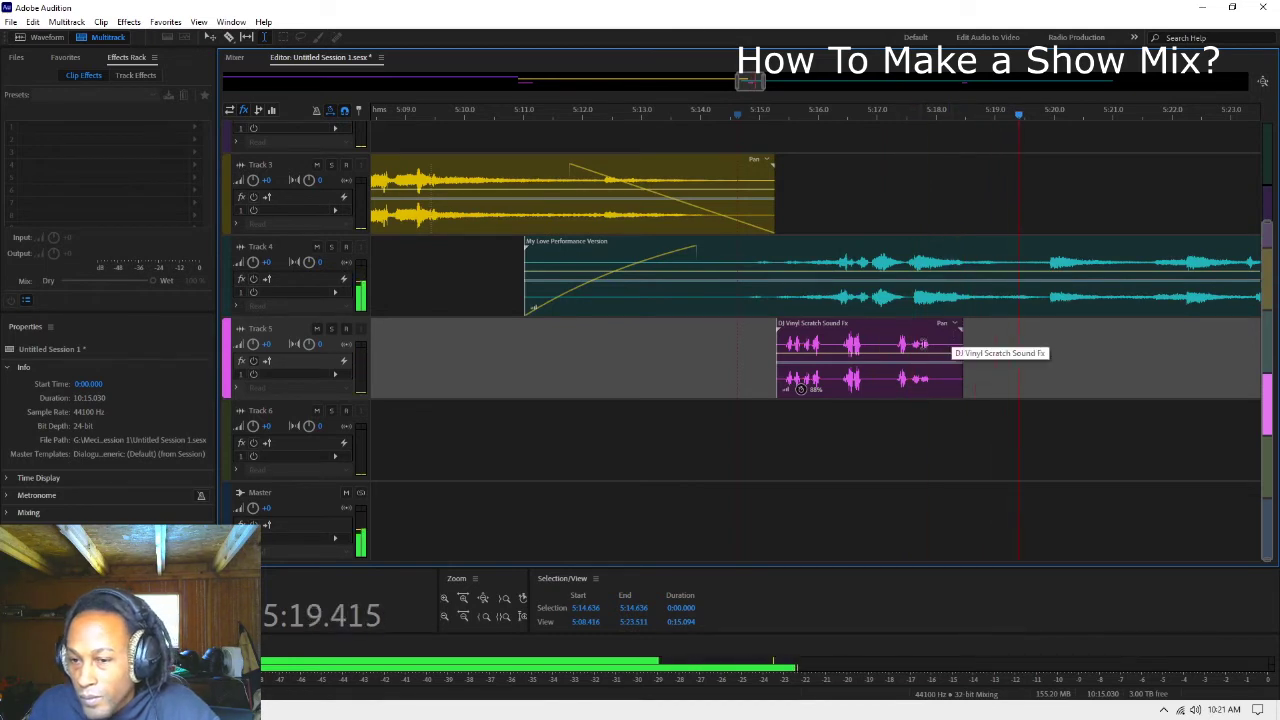
drag(915, 345, 903, 345)
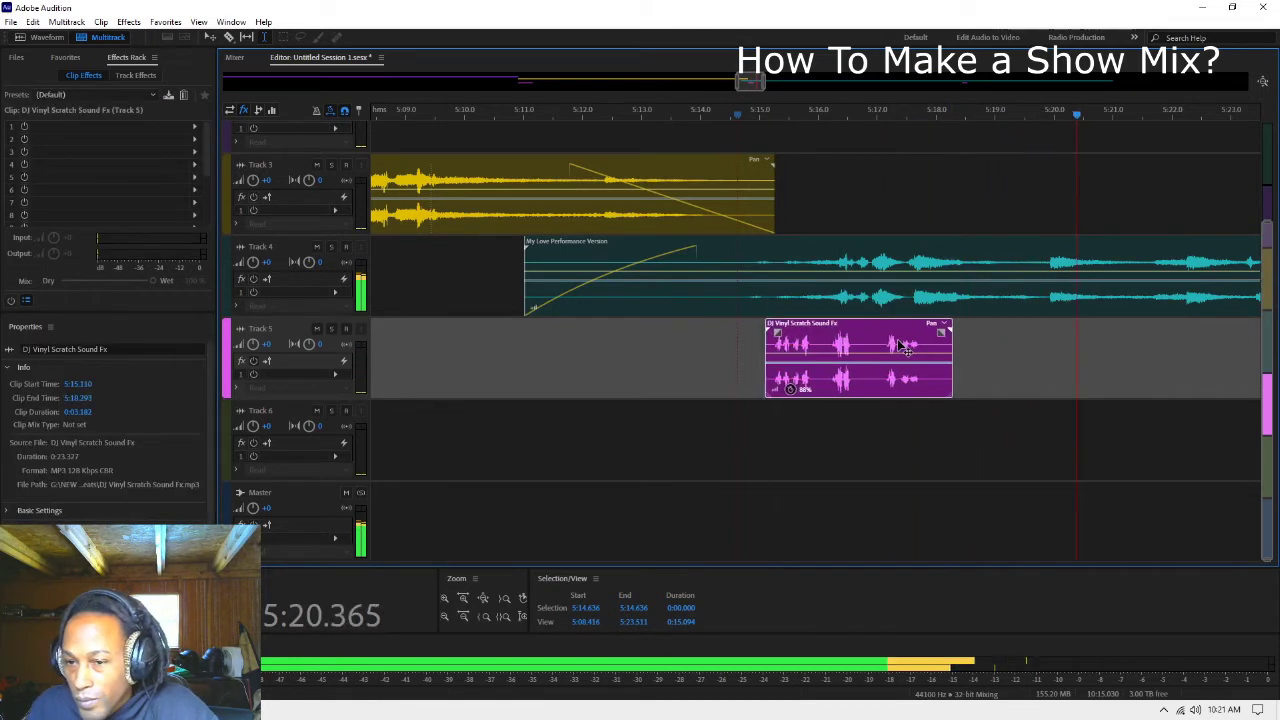
click(702, 336)
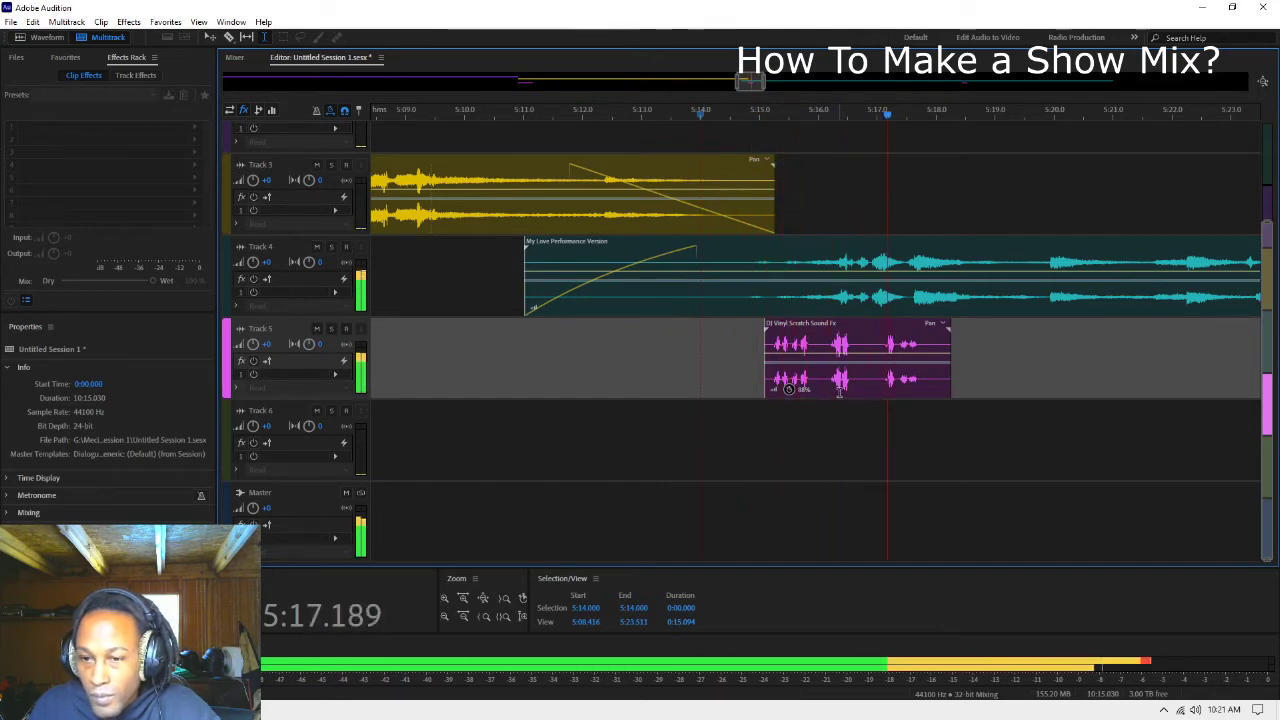
key(space)
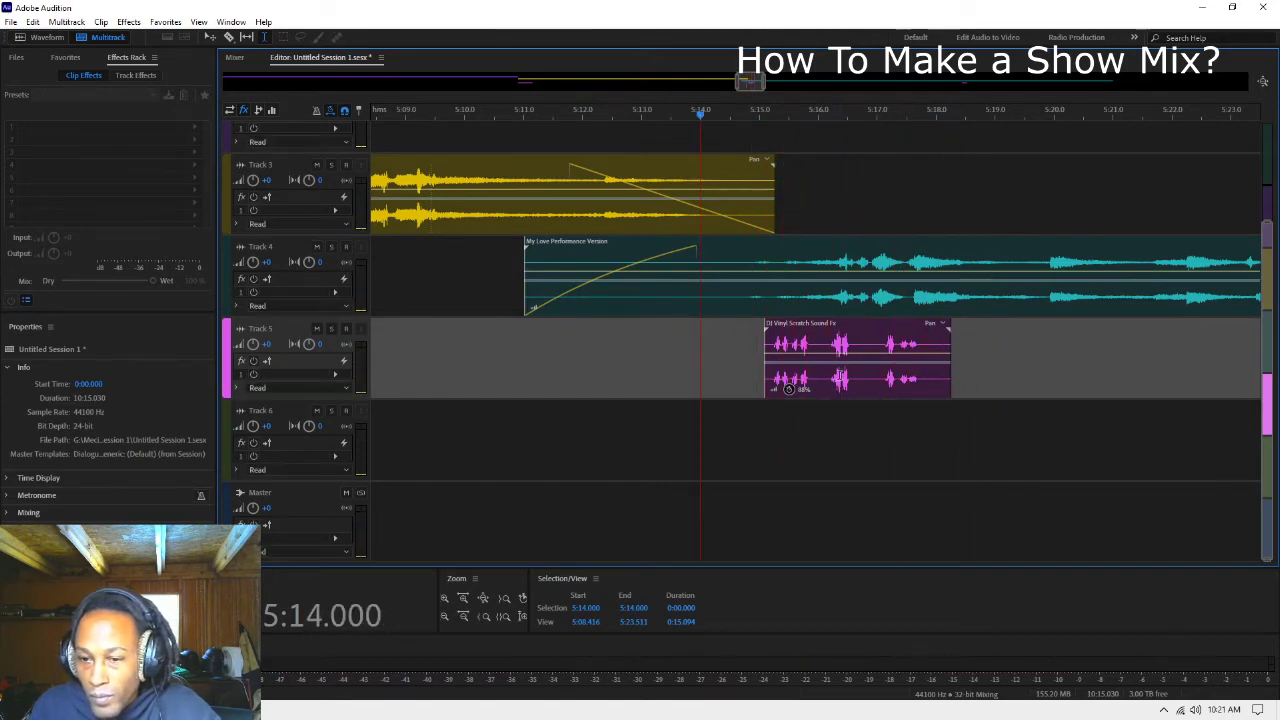
Step: Cut the middle out of the scratch clip, leaving pieces up to 5:16.0 and from 5:17.0 to 5:18.0, and play them back
click(817, 376)
key(ctrl+k)
drag(818, 376, 934, 370)
click(727, 343)
key(space)
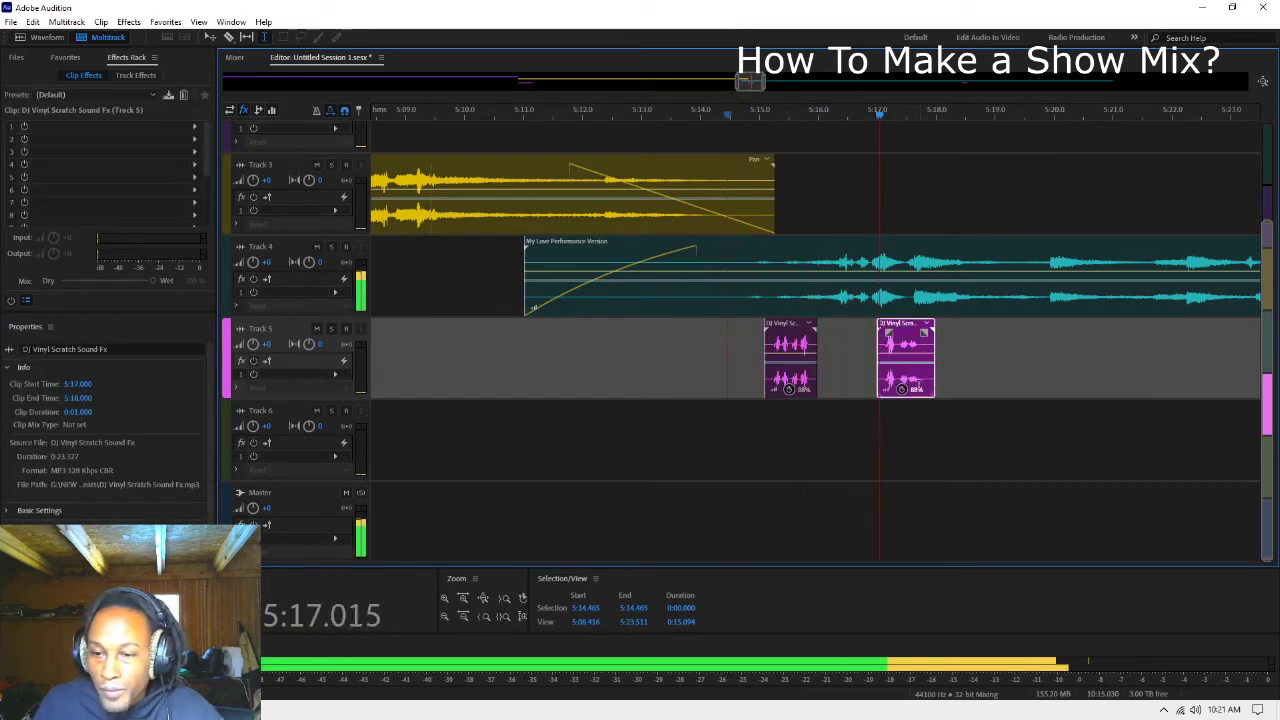
click(746, 360)
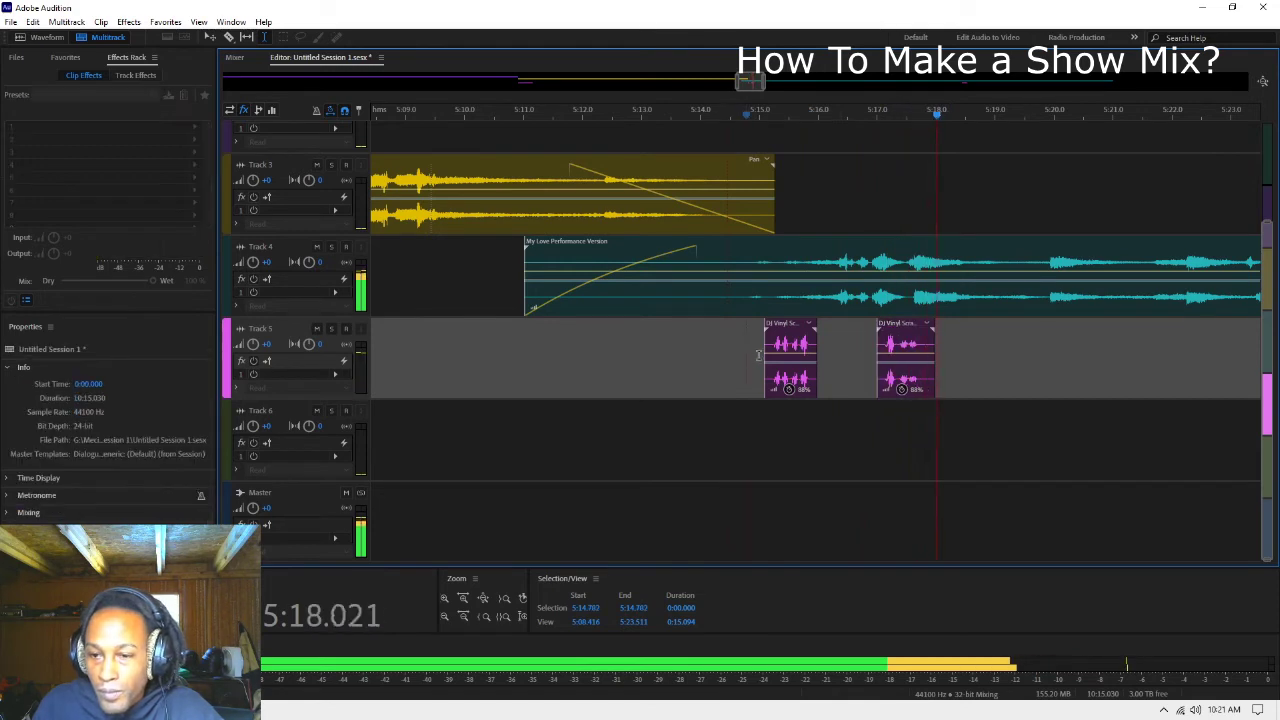
key(space)
click(908, 345)
ctrl+click(797, 346)
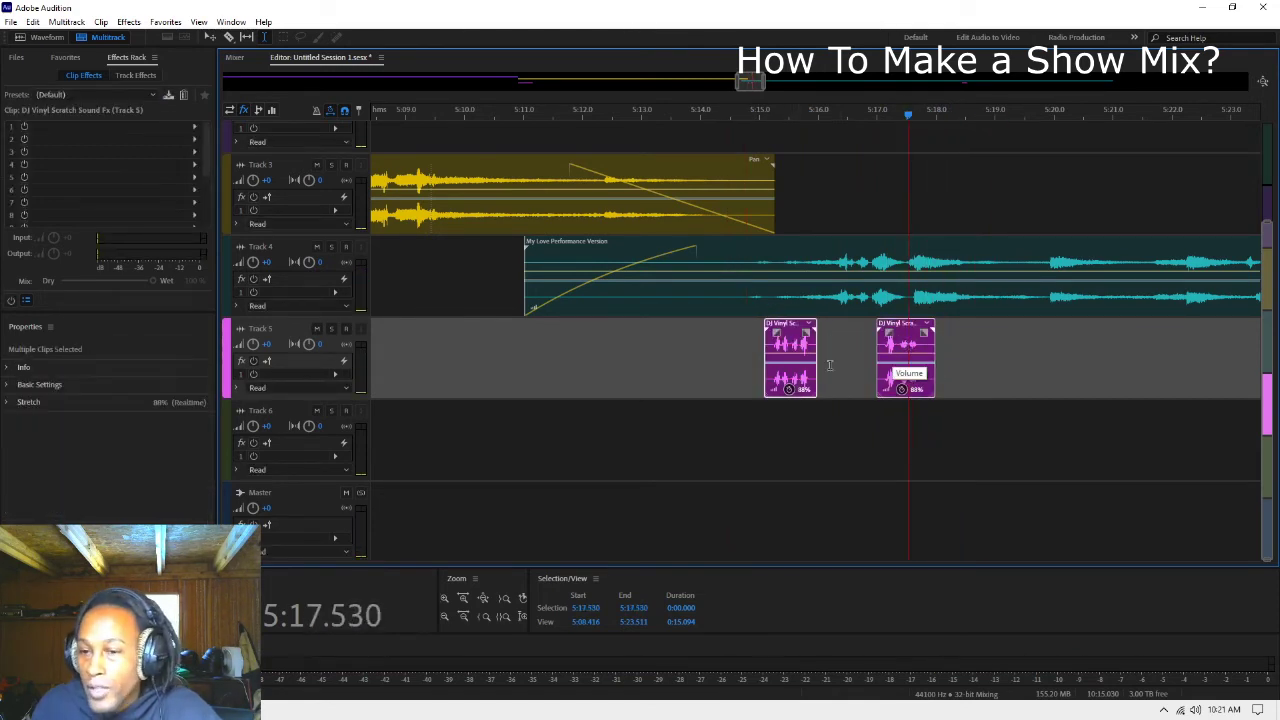
click(976, 362)
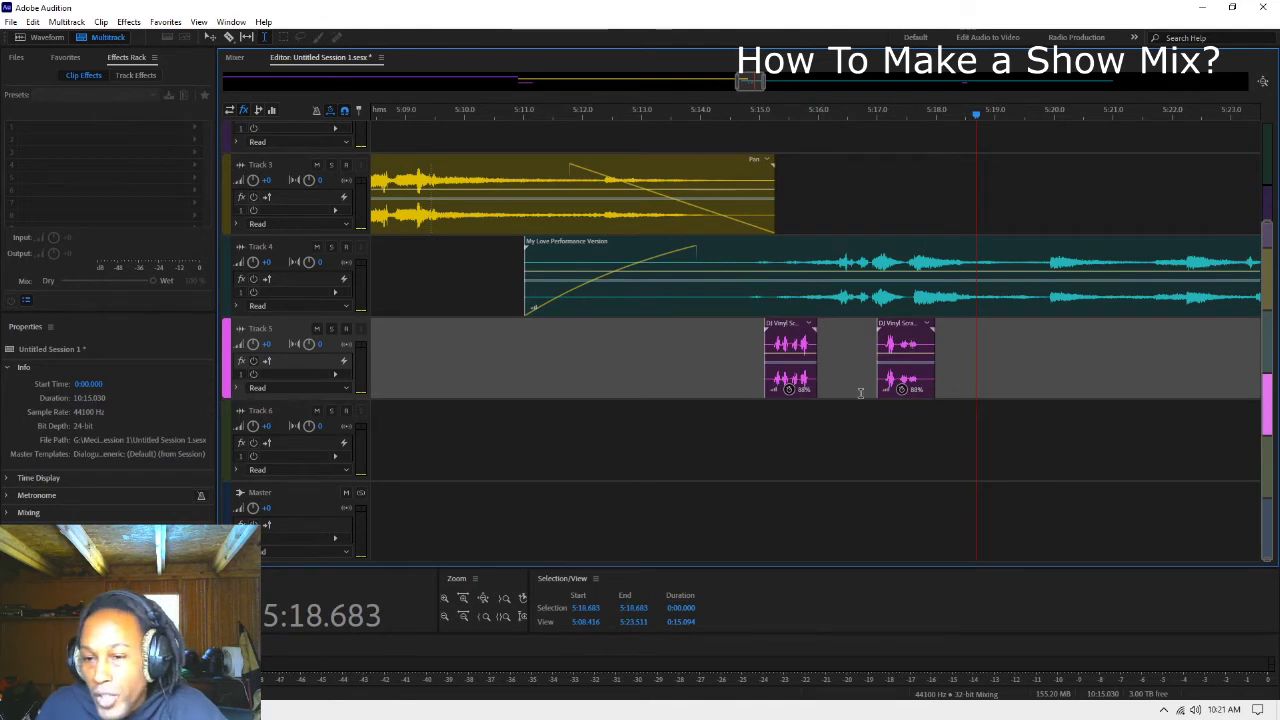
click(955, 356)
click(894, 336)
ctrl+click(798, 347)
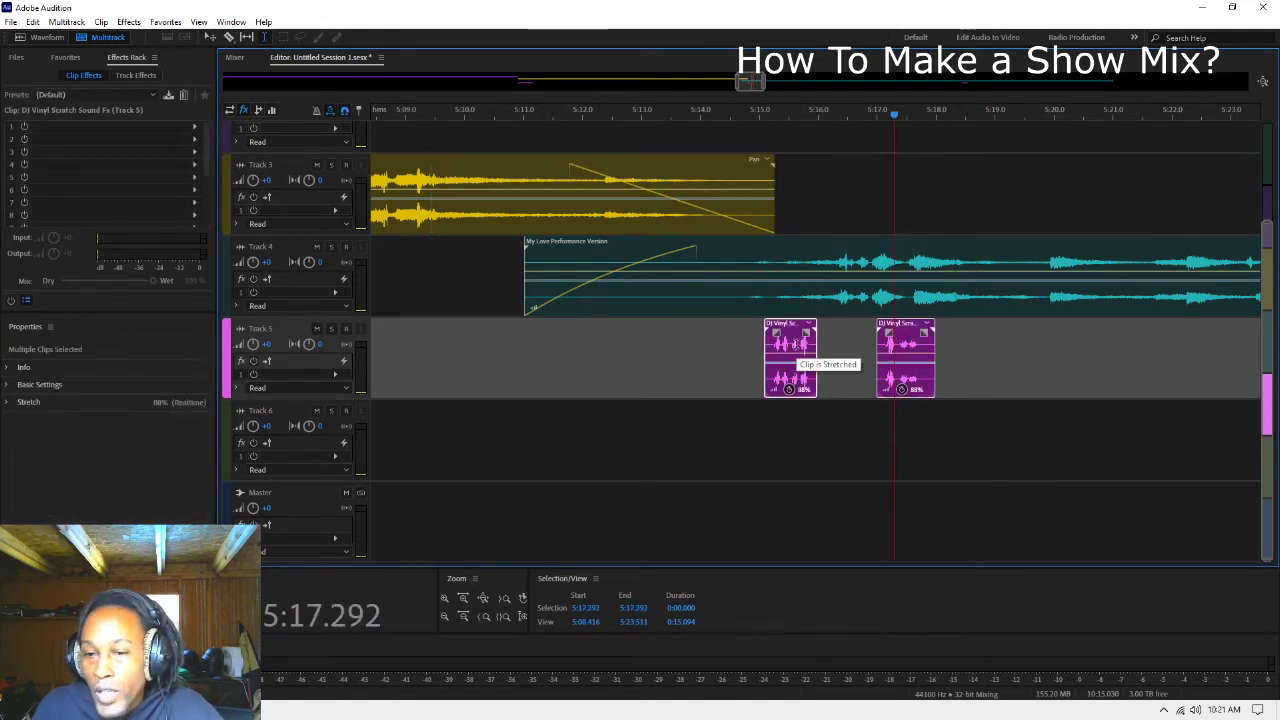
right_click(795, 345)
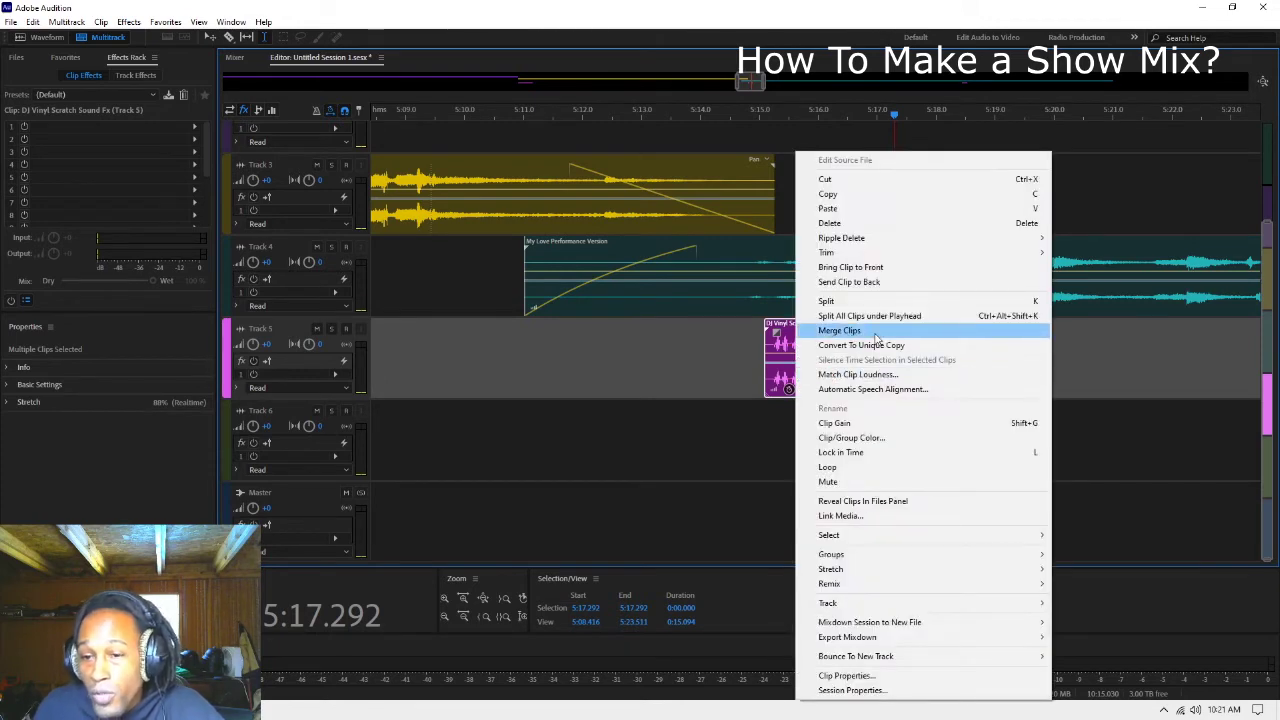
click(886, 115)
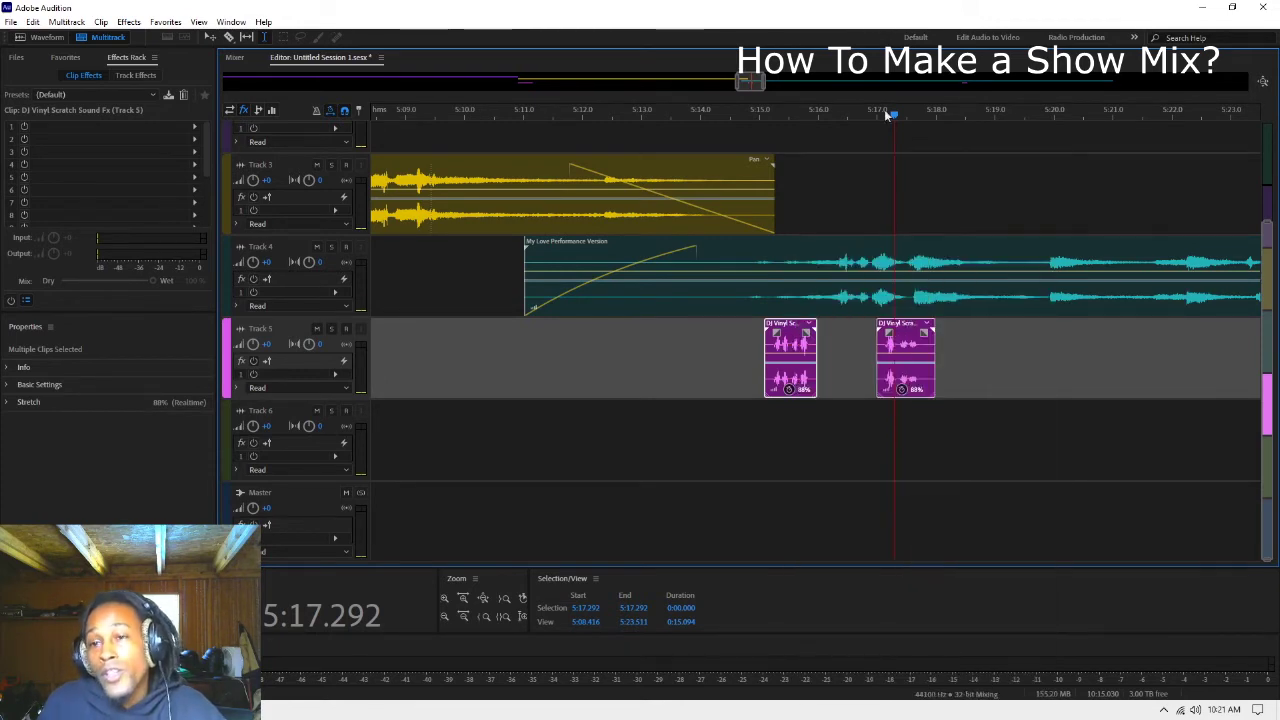
click(935, 340)
click(990, 358)
Step: Merge the two DJ Vinyl Scratch Sound Fx pieces on Track 5 into one clip
click(903, 338)
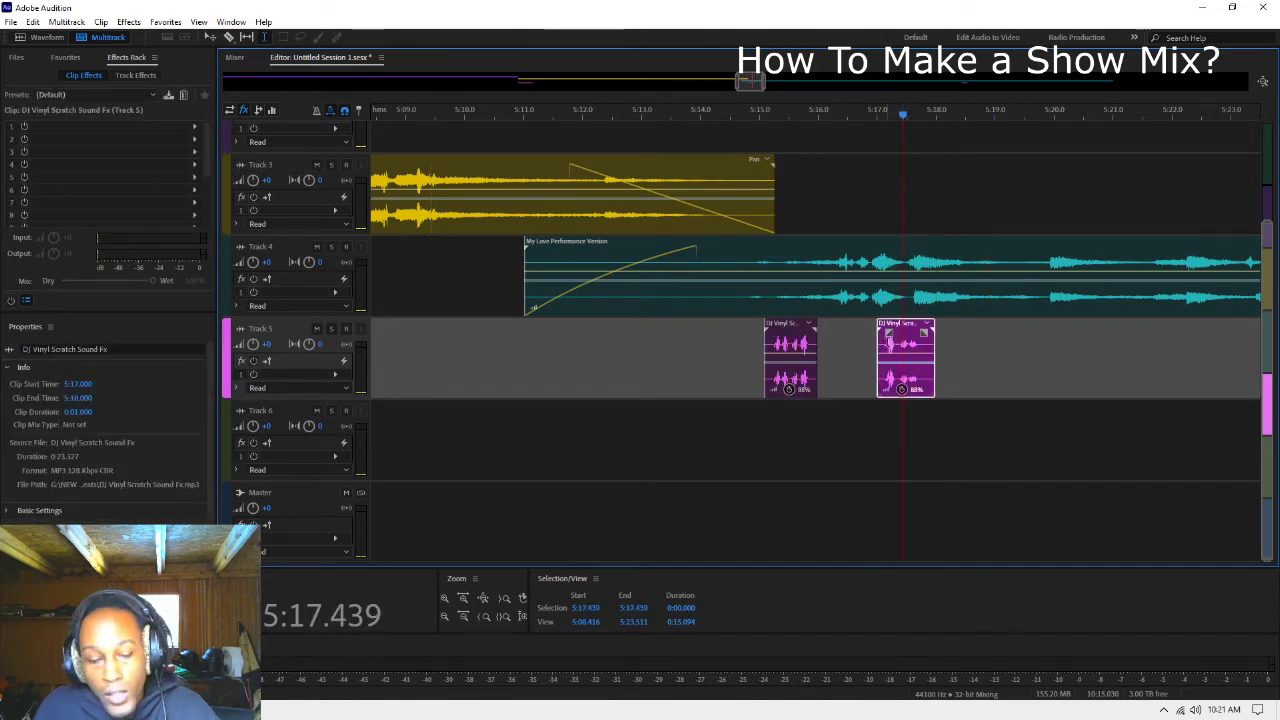
ctrl+click(795, 347)
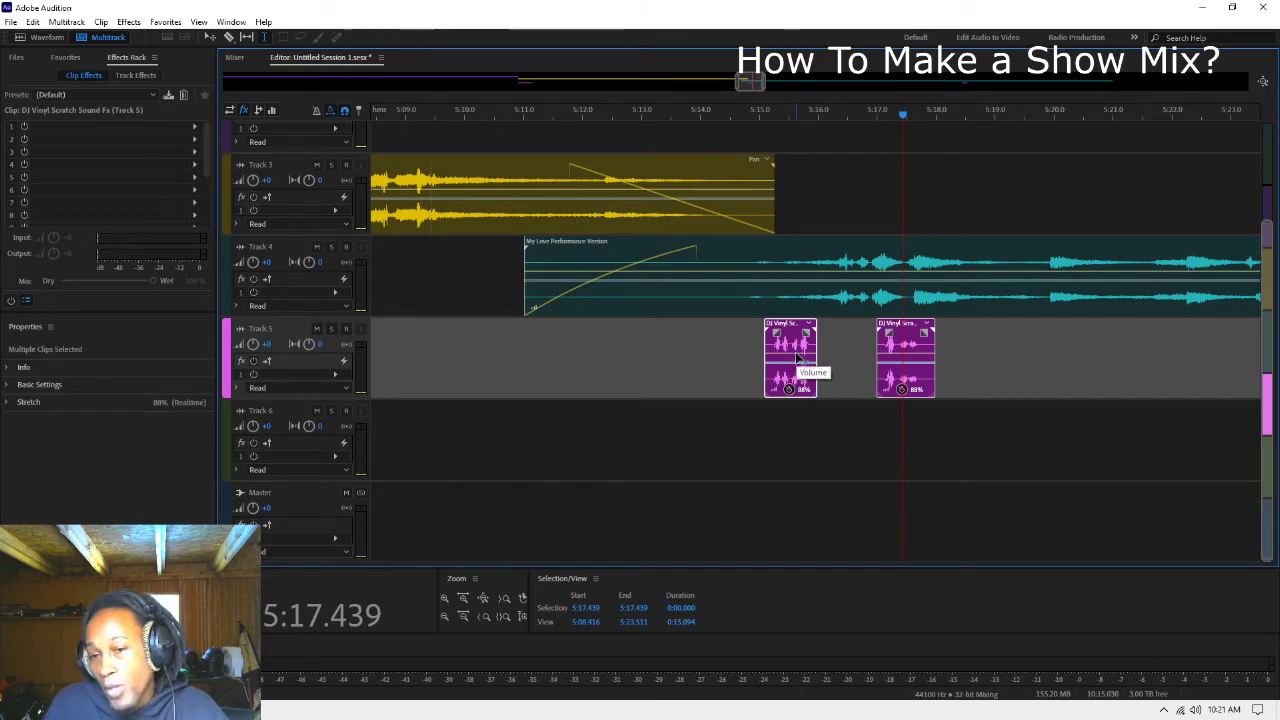
right_click(788, 337)
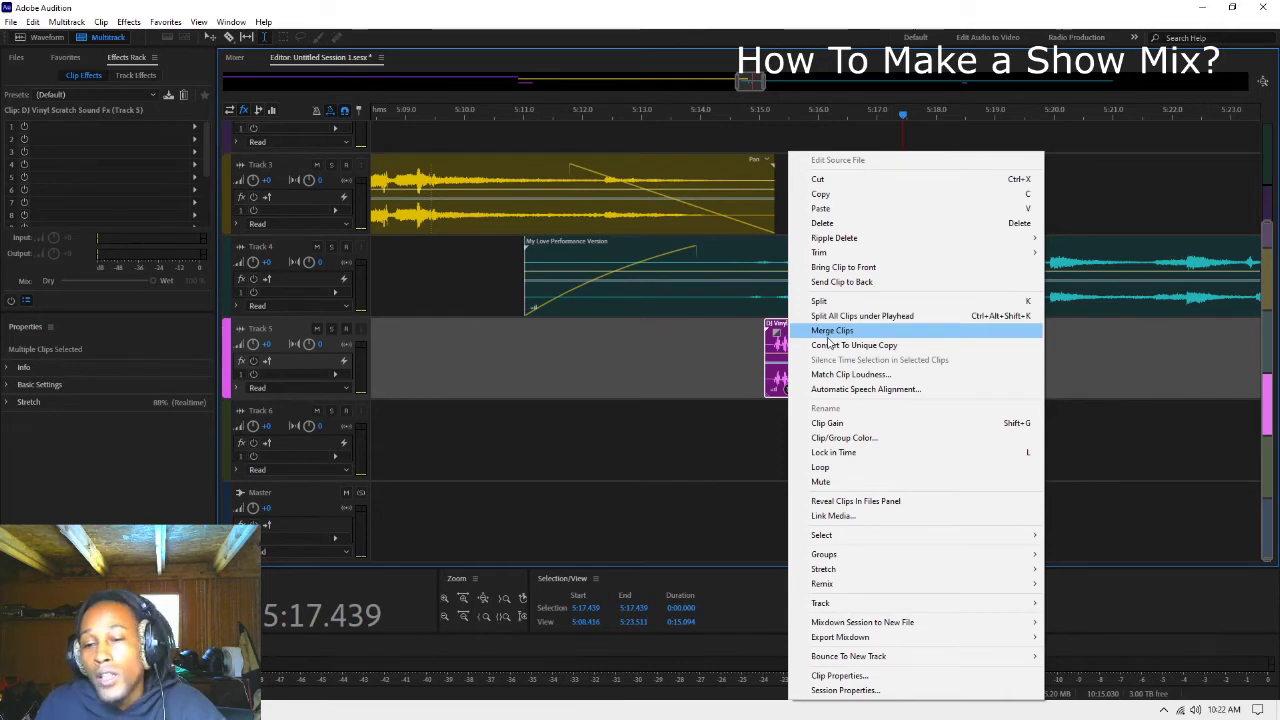
click(831, 331)
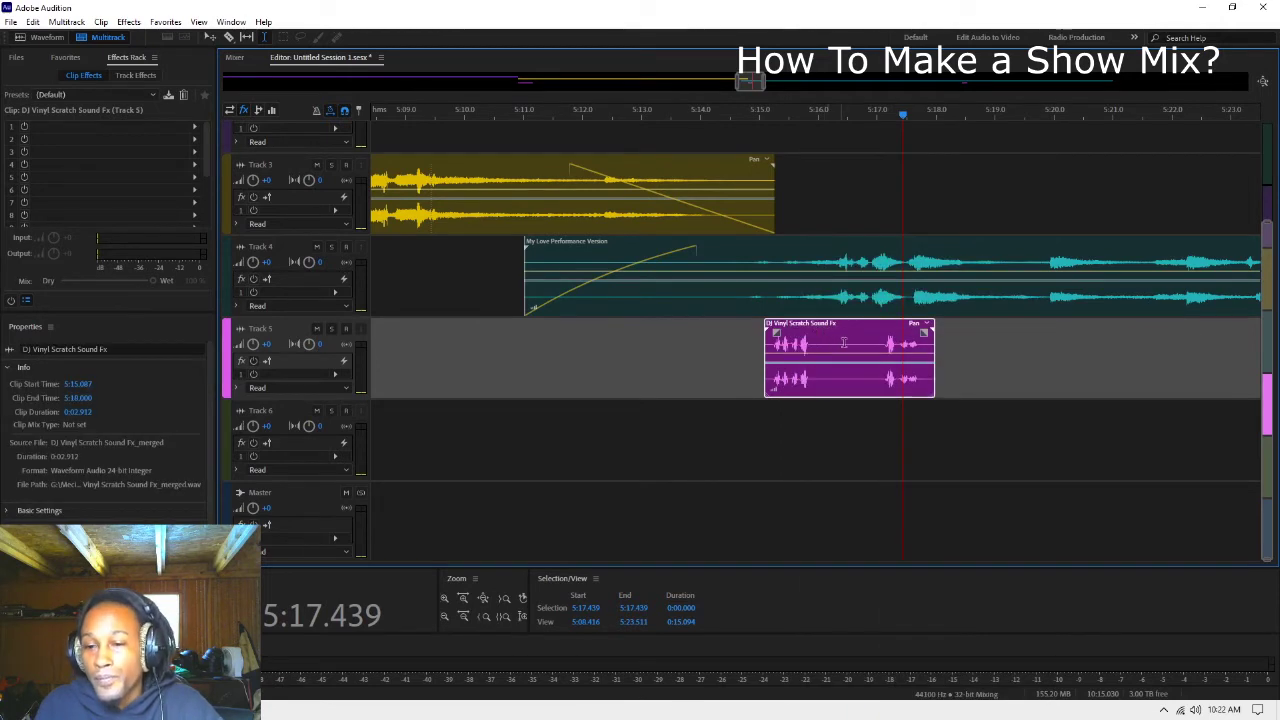
Step: Add a Flanger with default settings as the first clip effect on the merged vinyl scratch clip
click(697, 361)
click(854, 347)
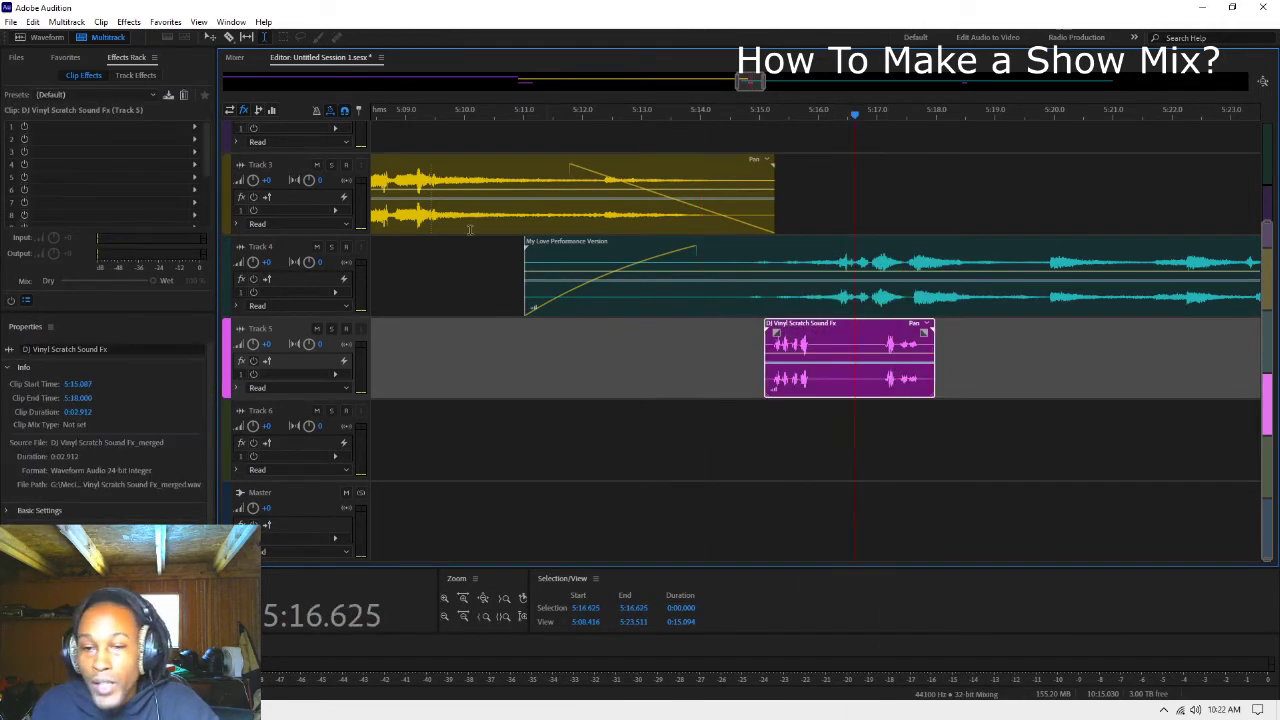
click(194, 127)
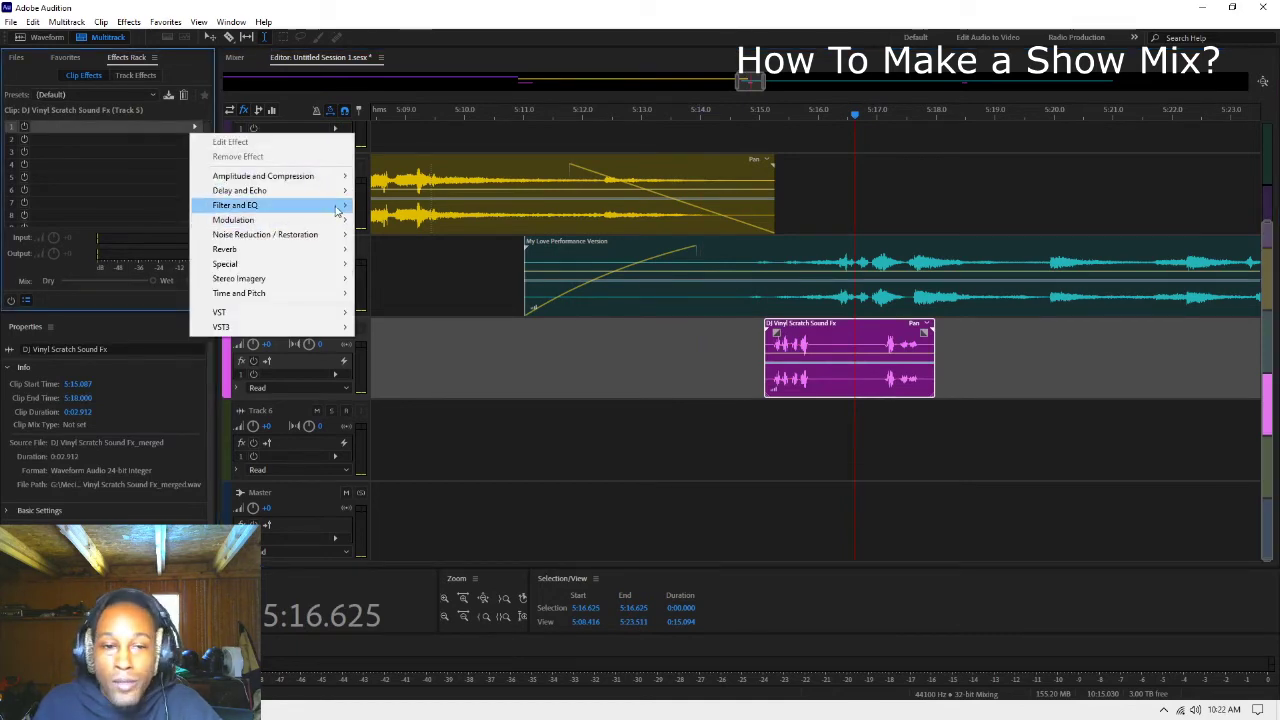
mouse_move(340, 219)
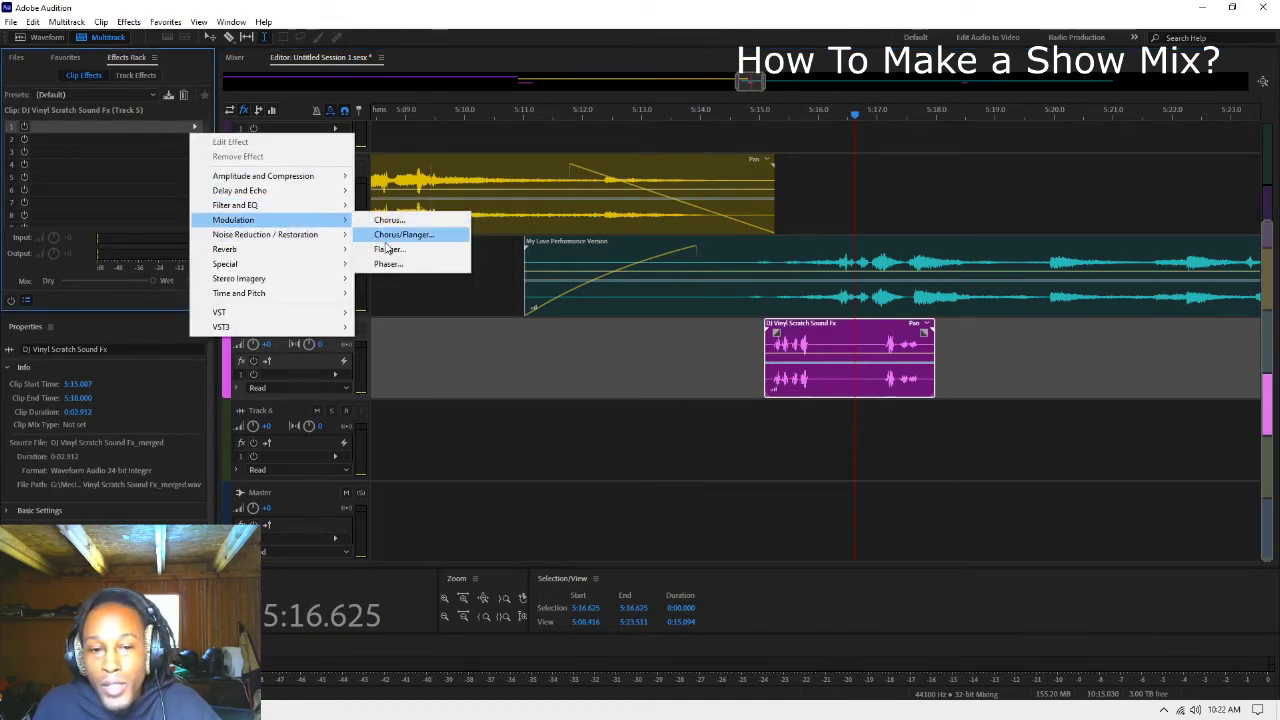
click(387, 249)
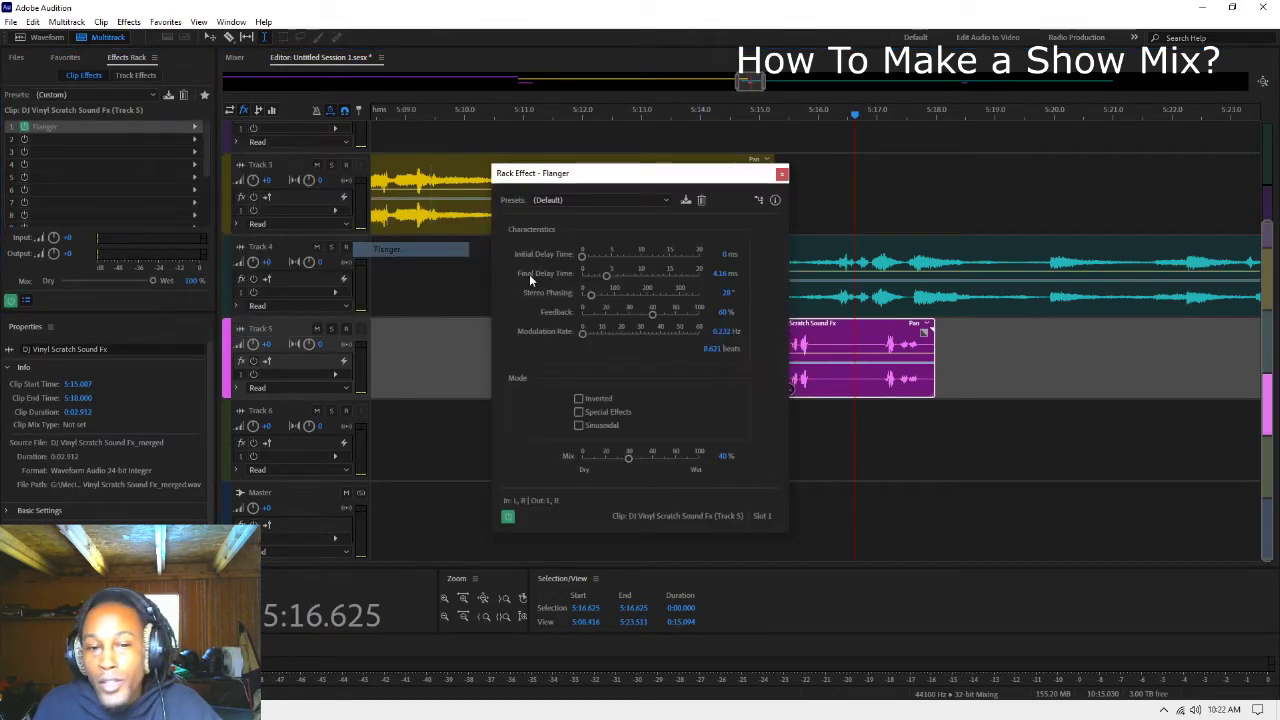
click(781, 176)
Step: Add Studio Reverb as the second clip effect on the merged scratch clip and play the transition from 5:12.170
click(194, 140)
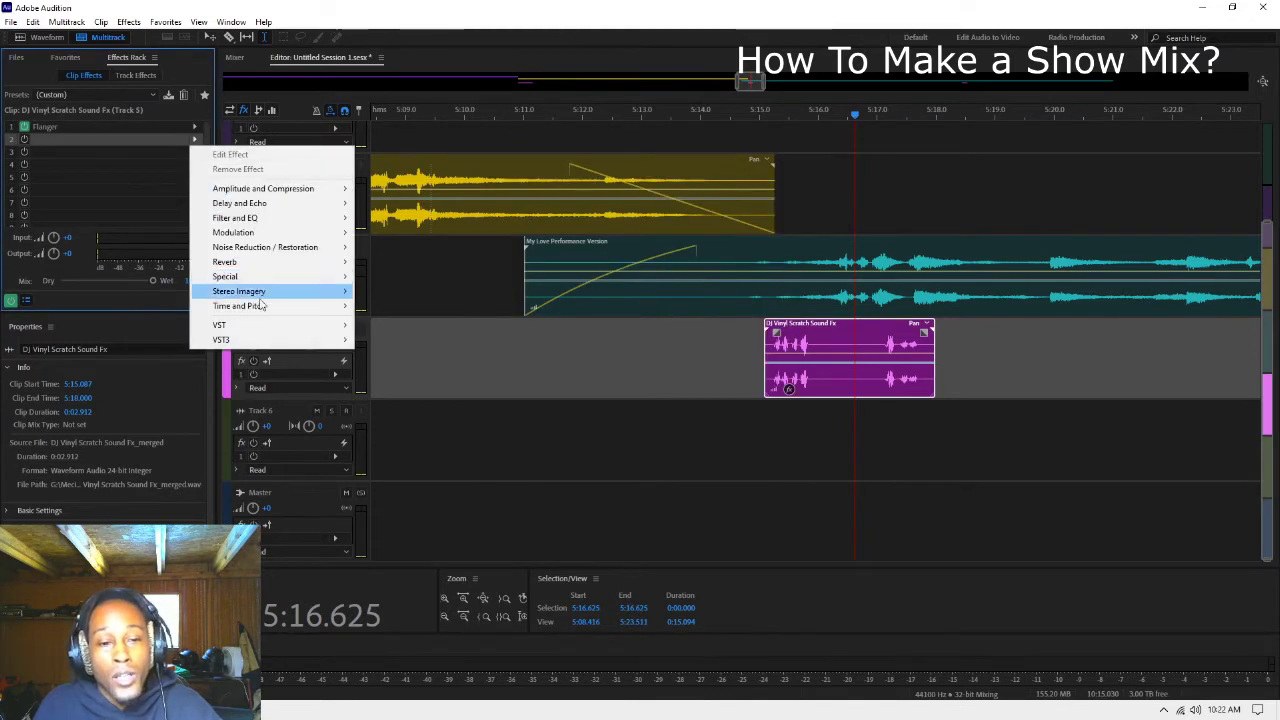
mouse_move(326, 264)
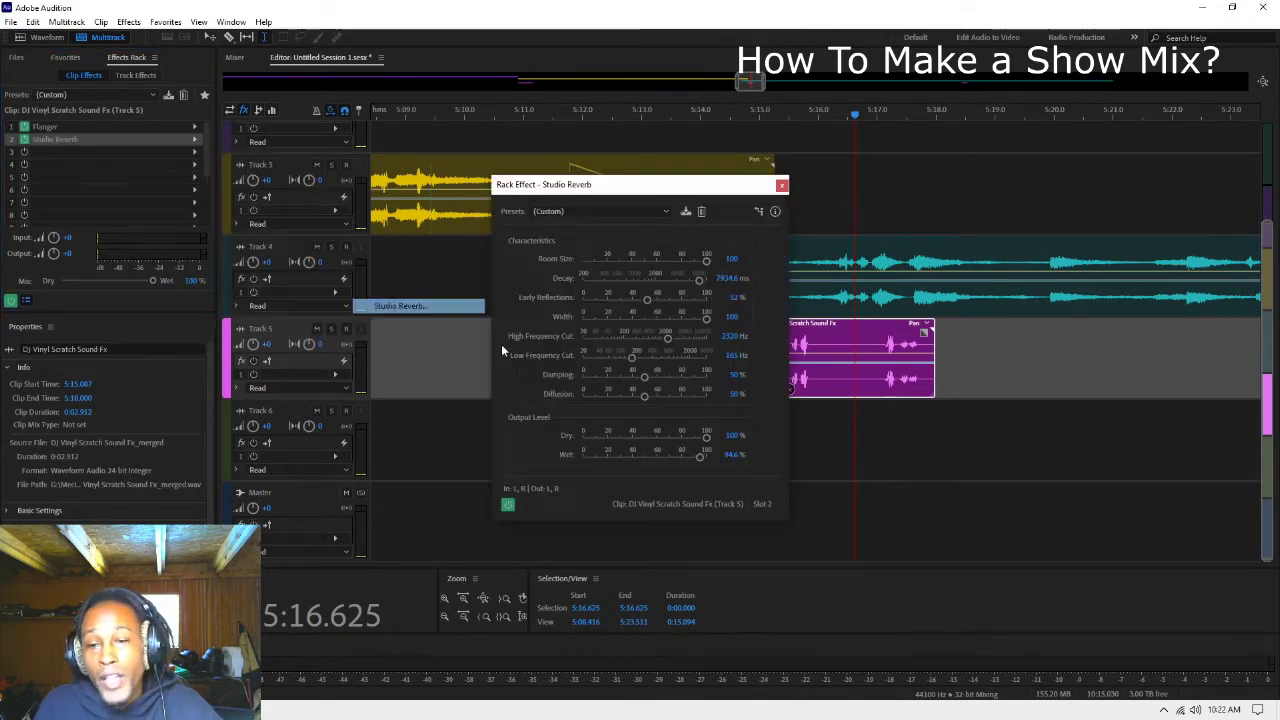
click(400, 305)
click(782, 186)
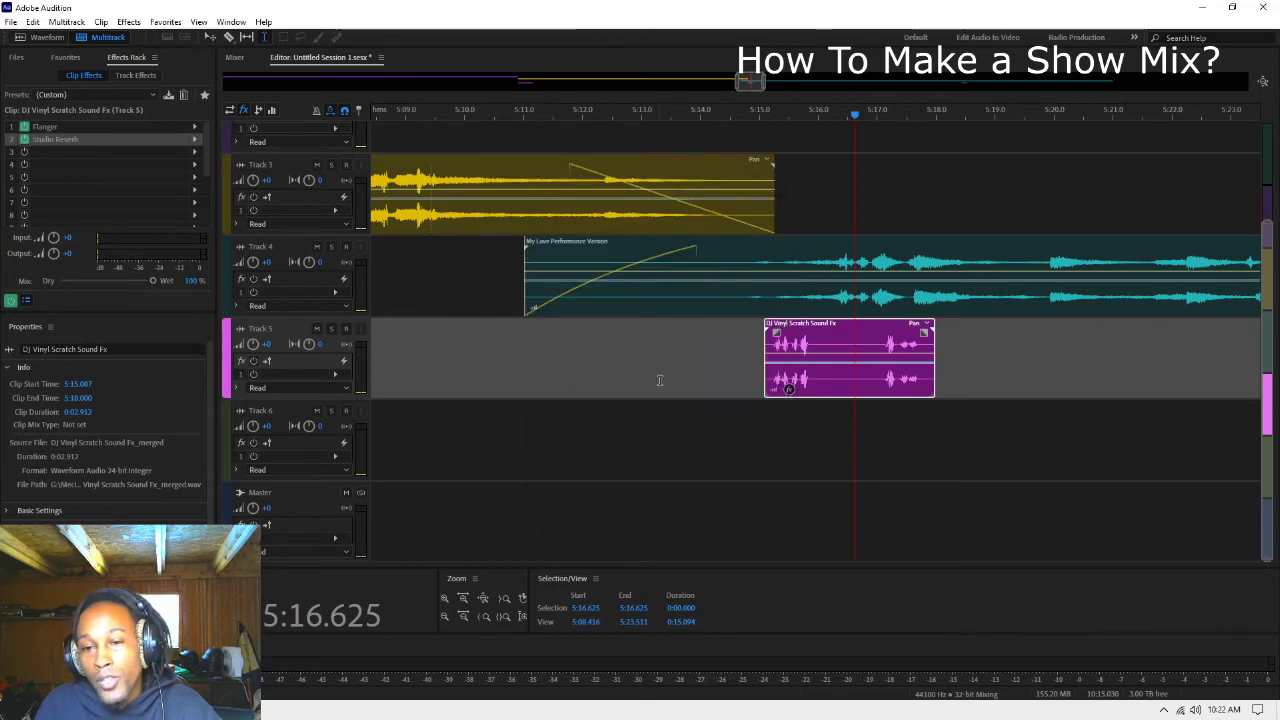
click(595, 385)
key(space)
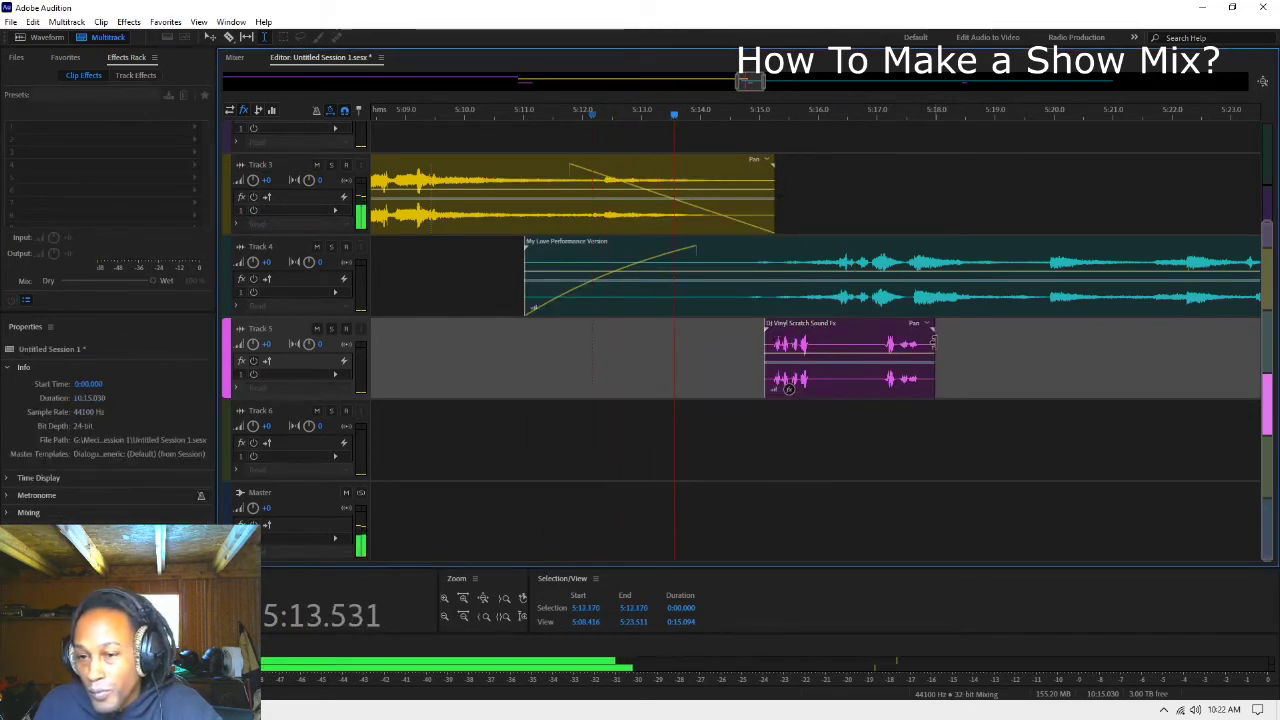
Step: Give the scratch clip a very short fade-out, reduce its Studio Reverb wet level to about 16.7%, and replay the transition
click(928, 345)
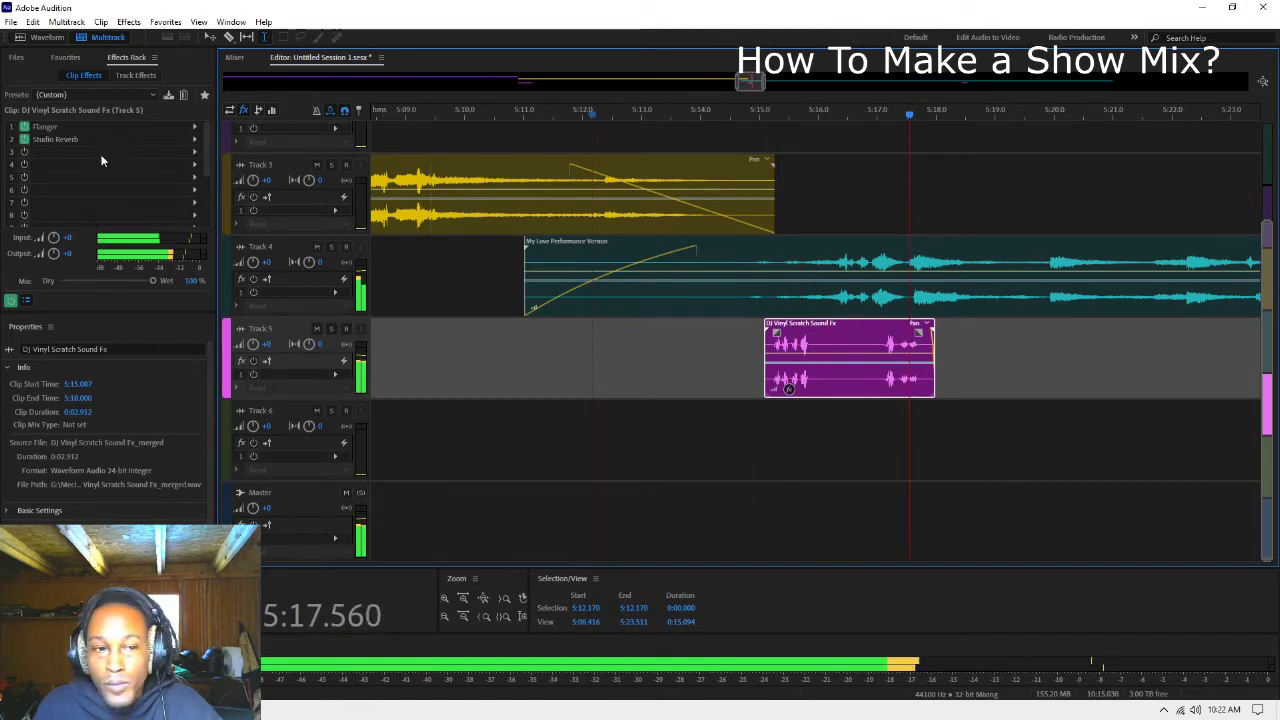
double_click(78, 141)
key(space)
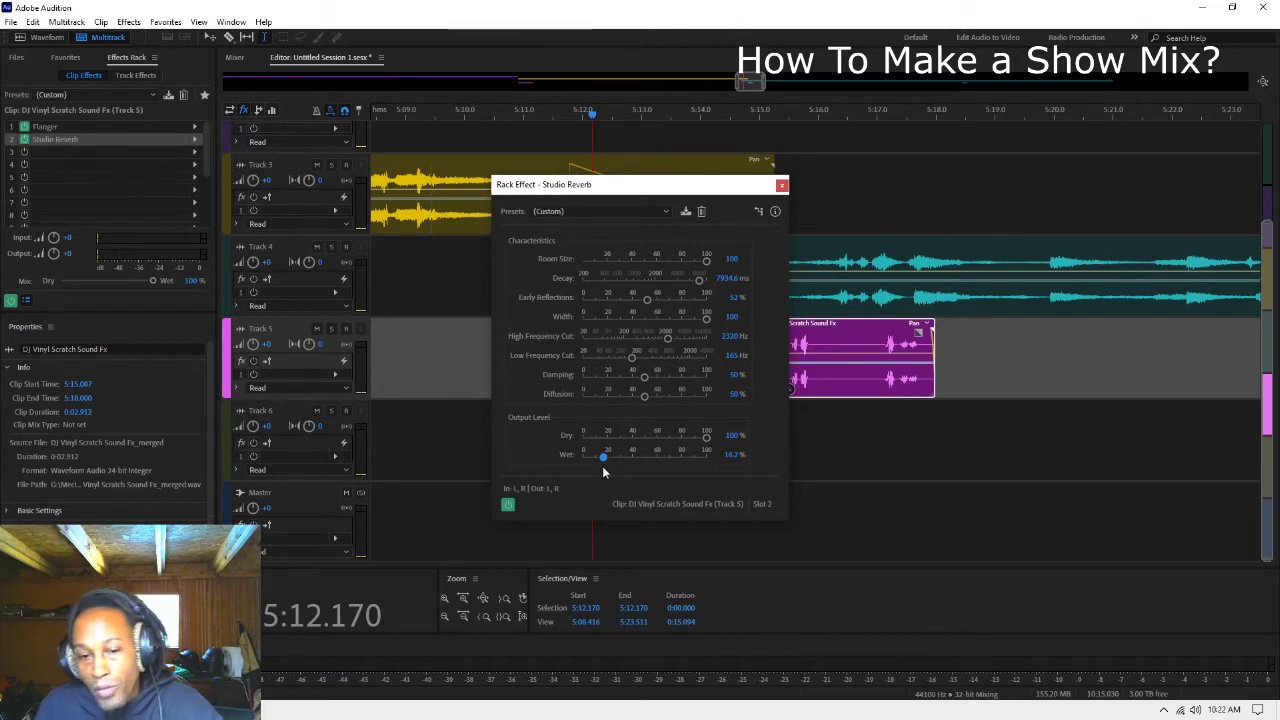
key(space)
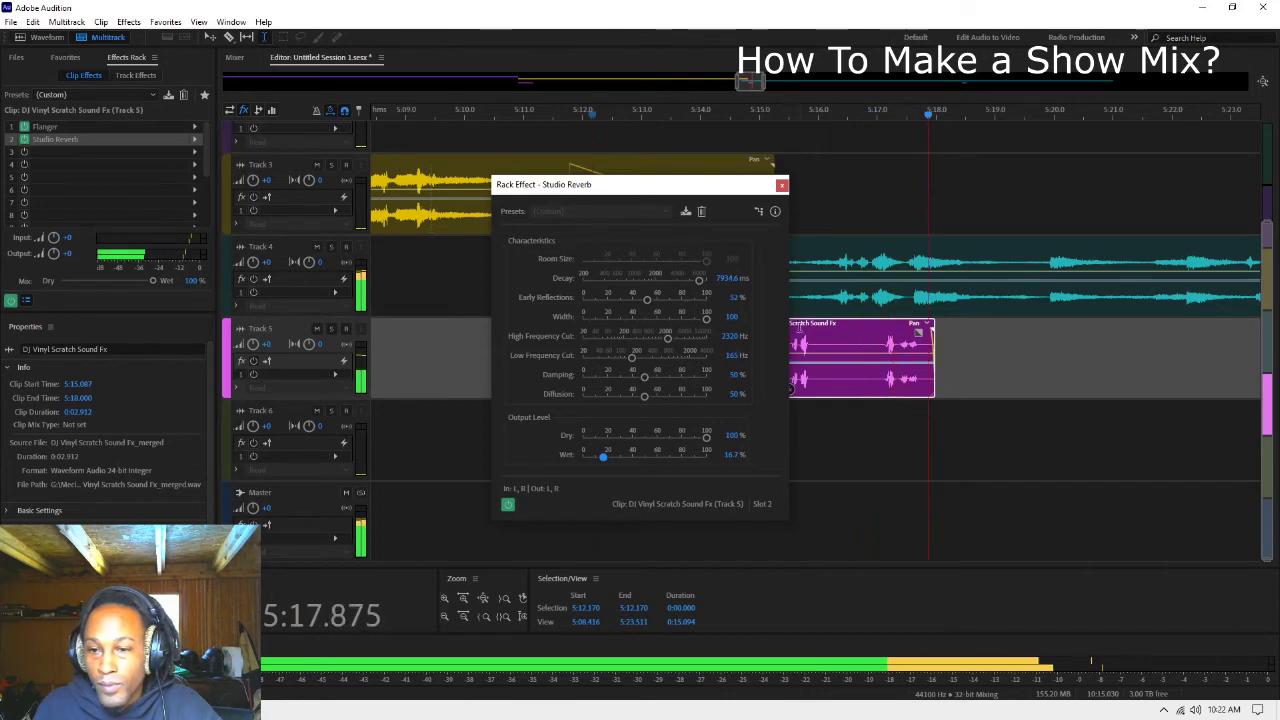
click(782, 184)
click(697, 363)
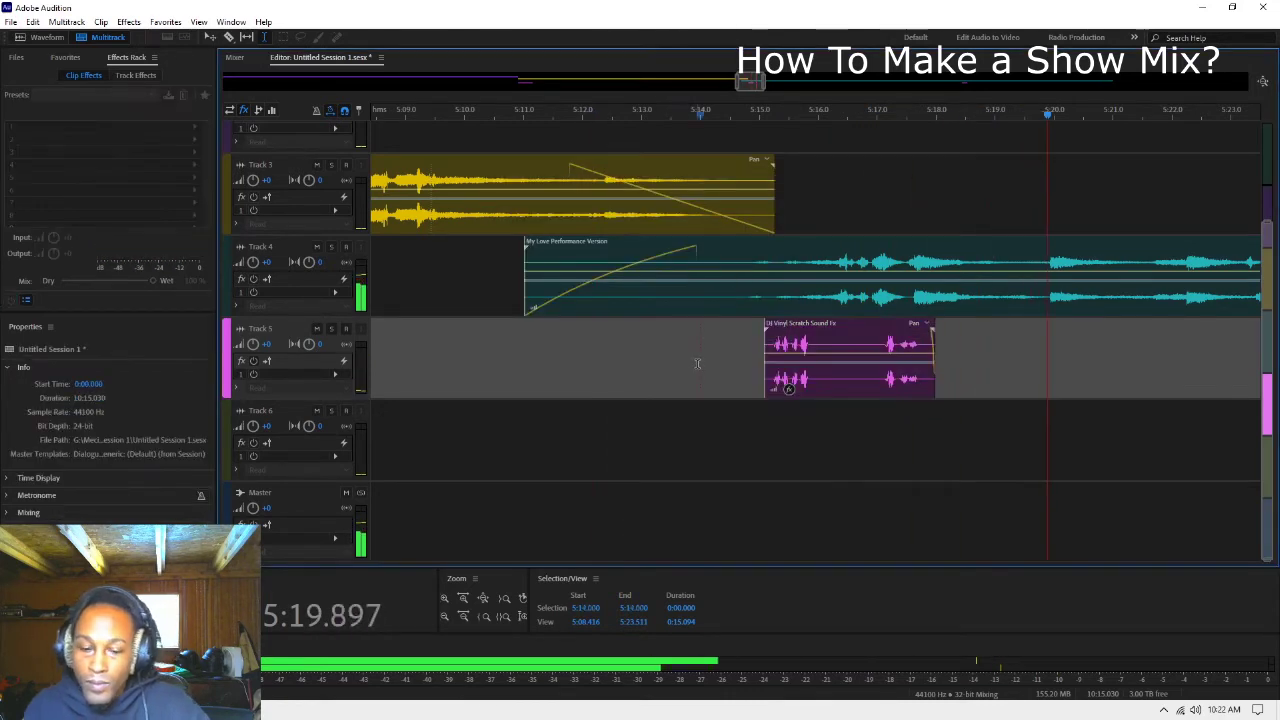
Step: Move the Big Explosion Effect clip on Track 5 to start at 8:18.320, under the quiet ending of My Love
scroll(697, 363, down, 10)
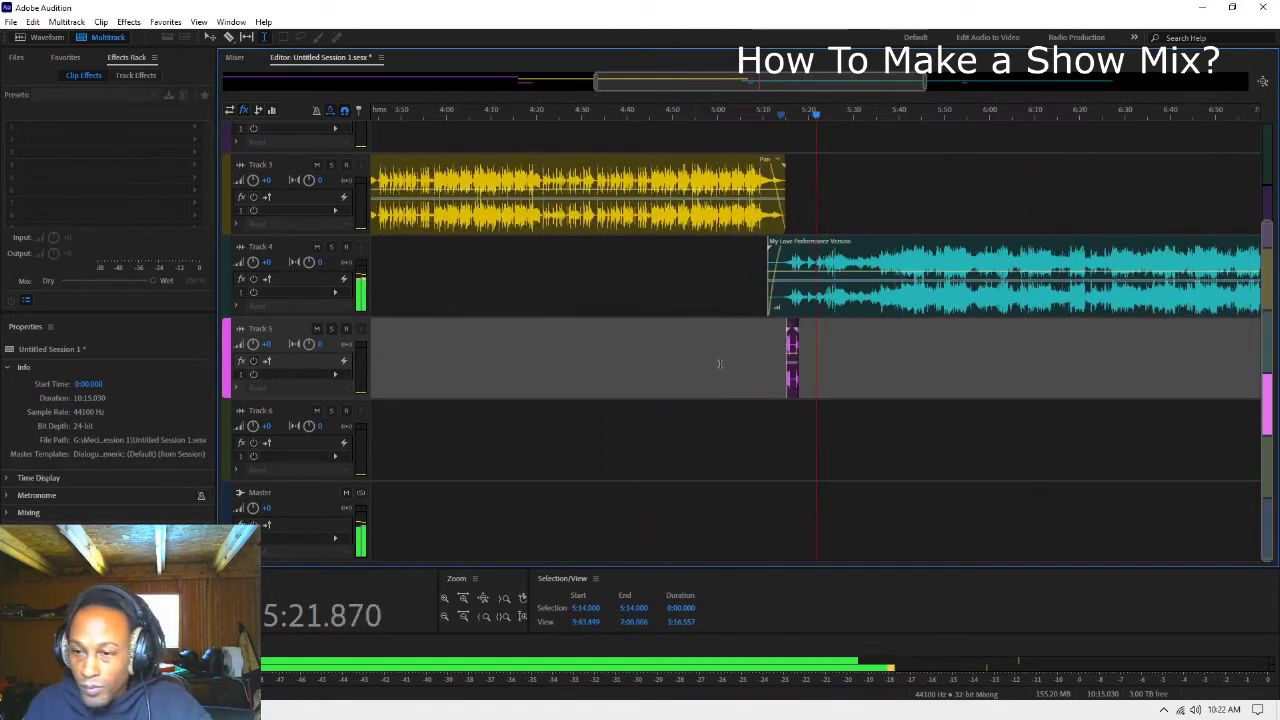
scroll(718, 363, down, 8)
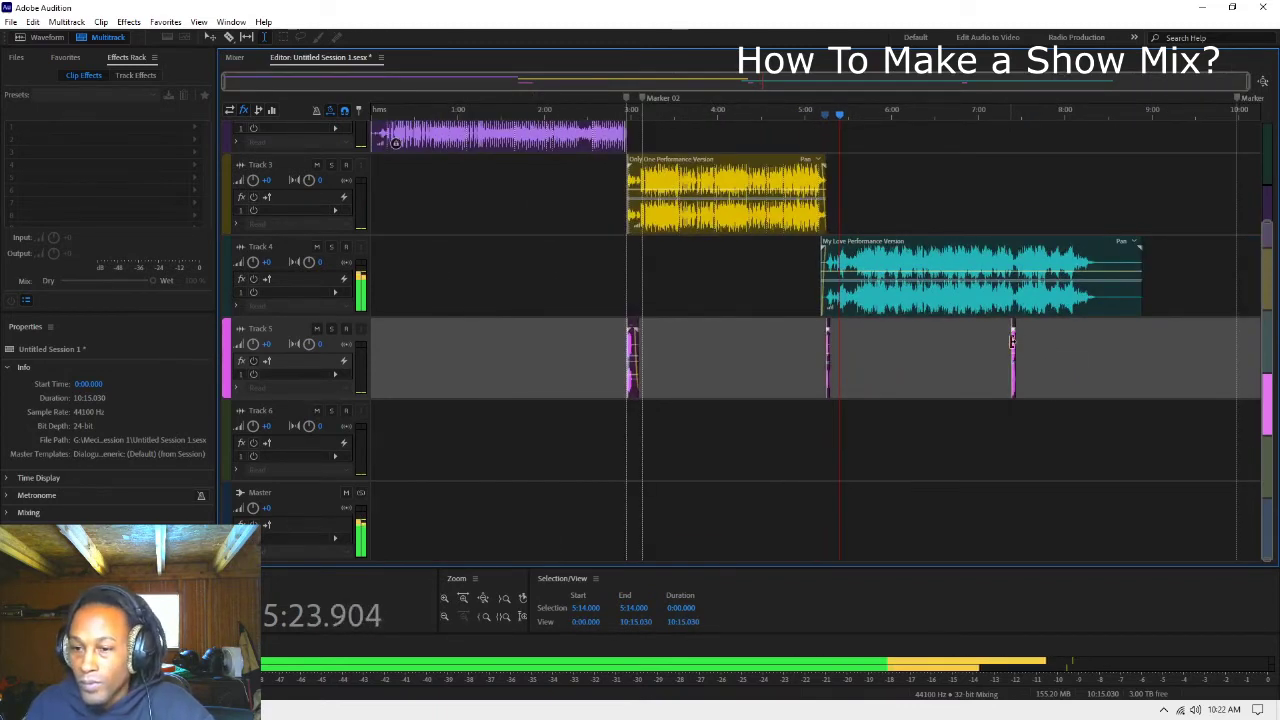
click(857, 317)
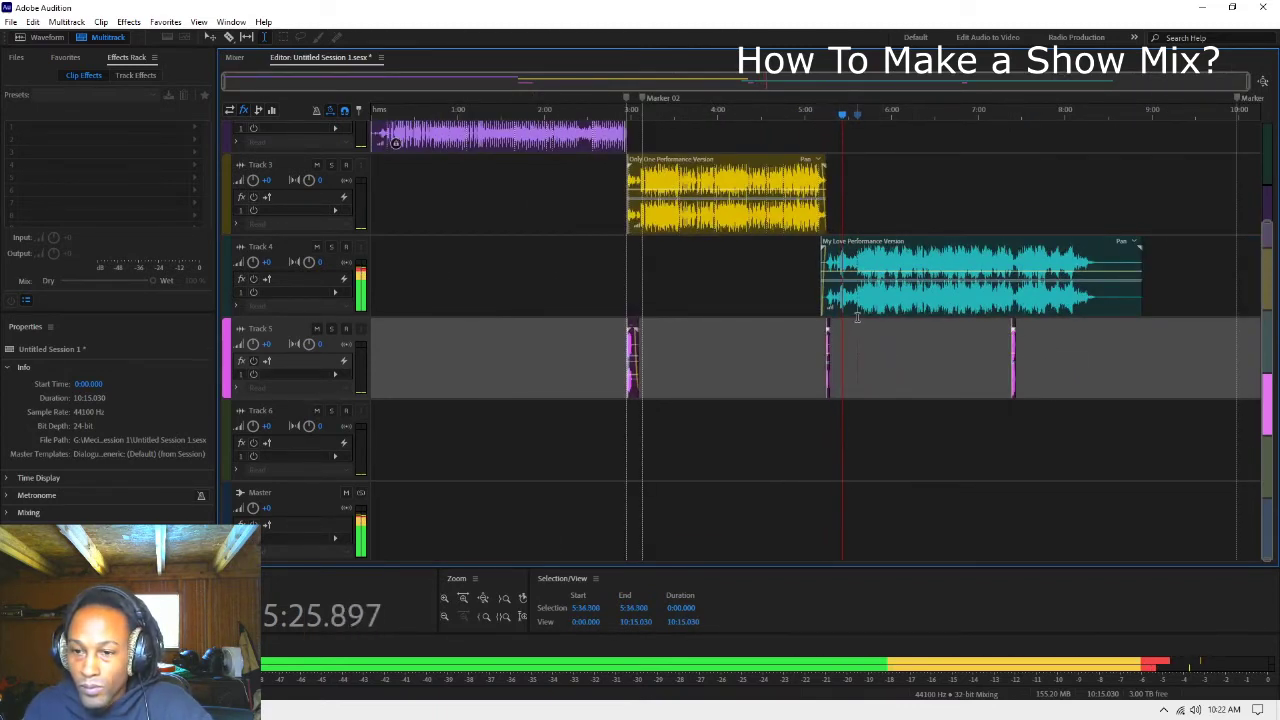
key(space)
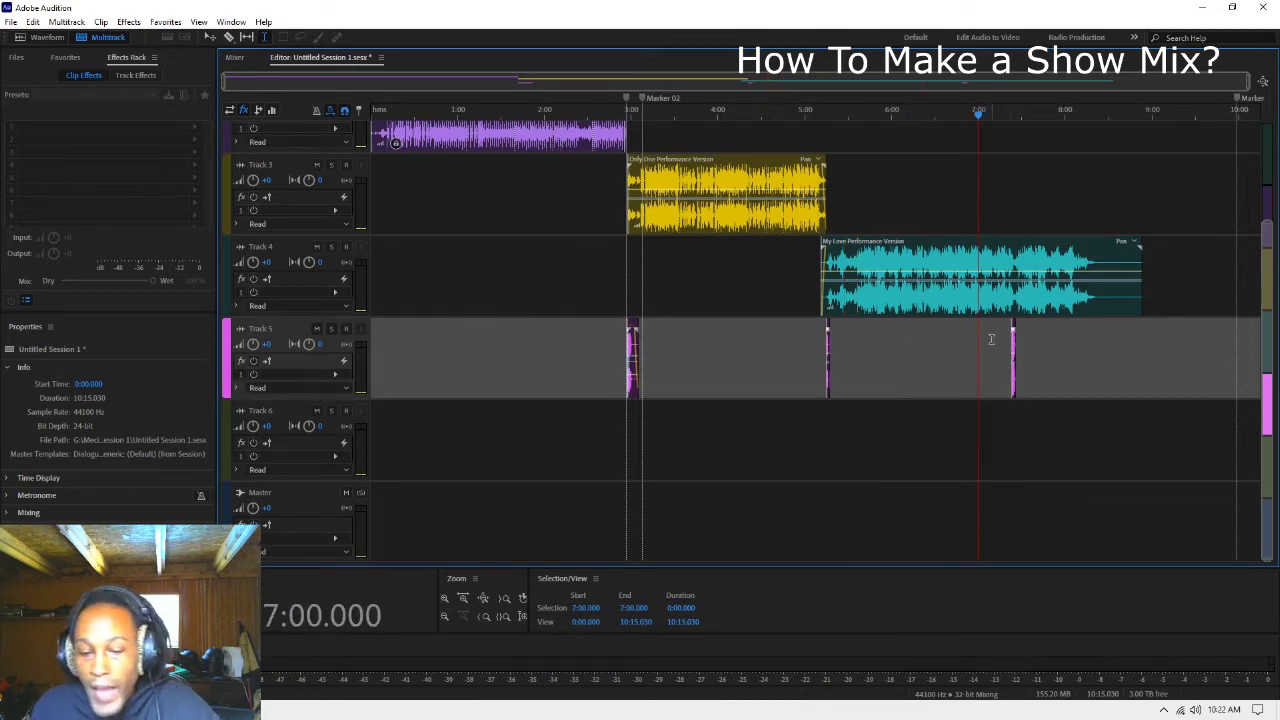
key(=)
key(=)
drag(962, 338, 1266, 334)
key(minus)
key(minus)
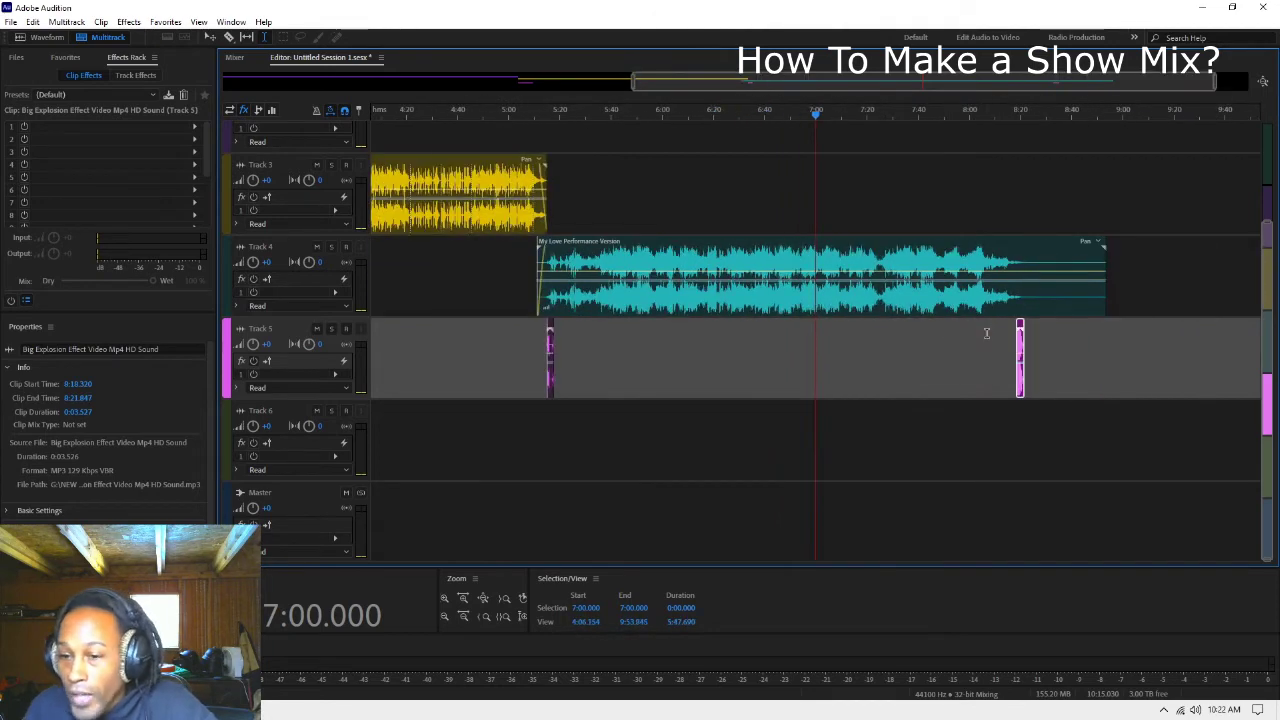
Step: Play the closing section of My Love from 7:55.344 and again from 7:35.000 to examine how it ends
click(986, 333)
key(space)
click(955, 360)
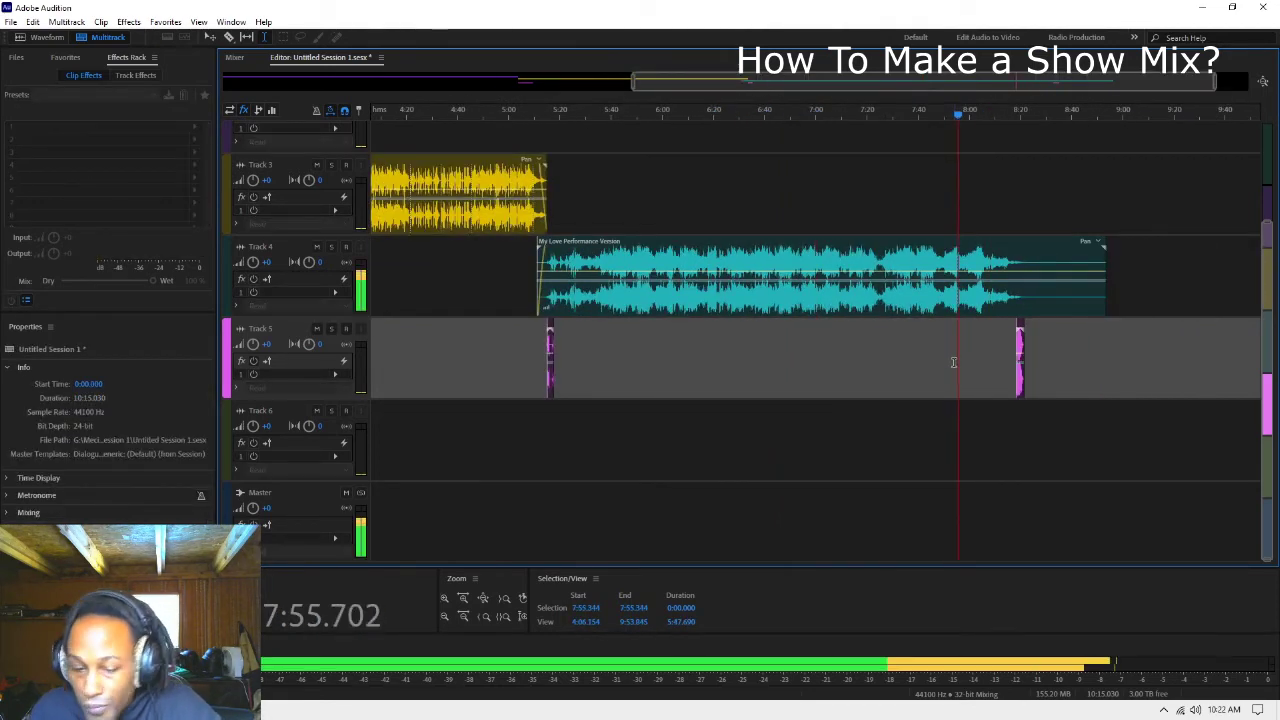
key(=)
key(=)
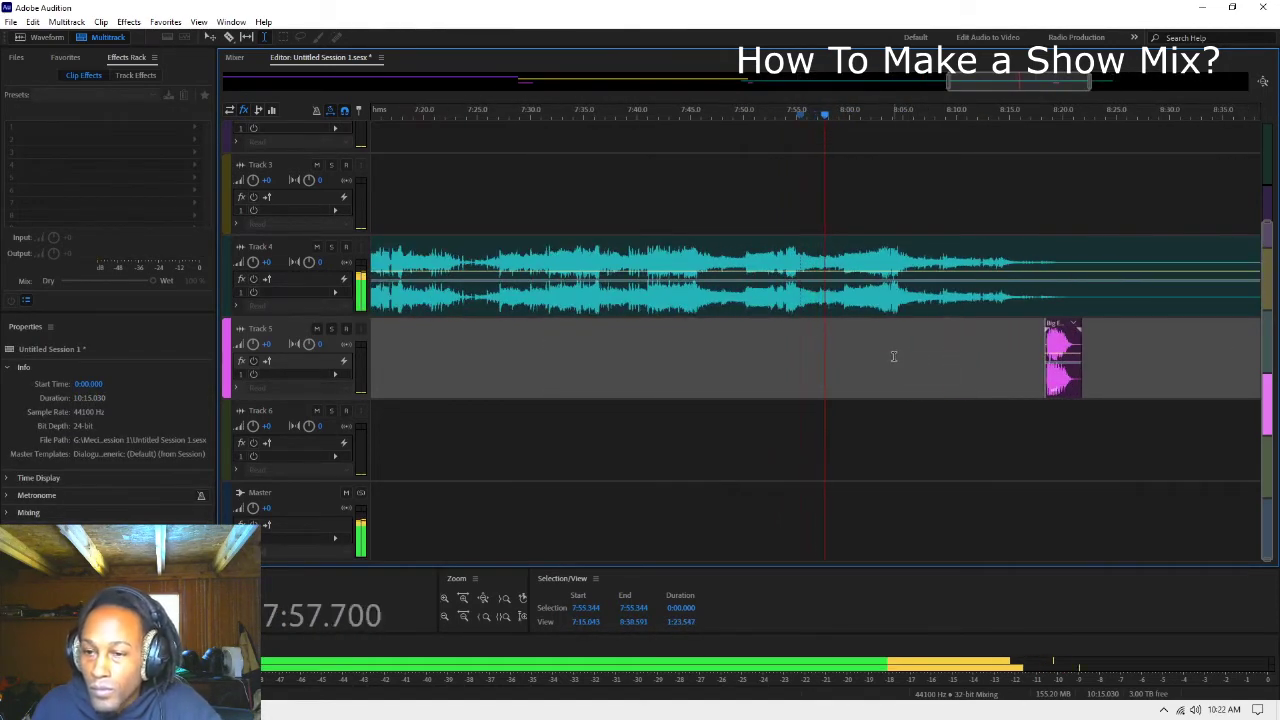
click(584, 340)
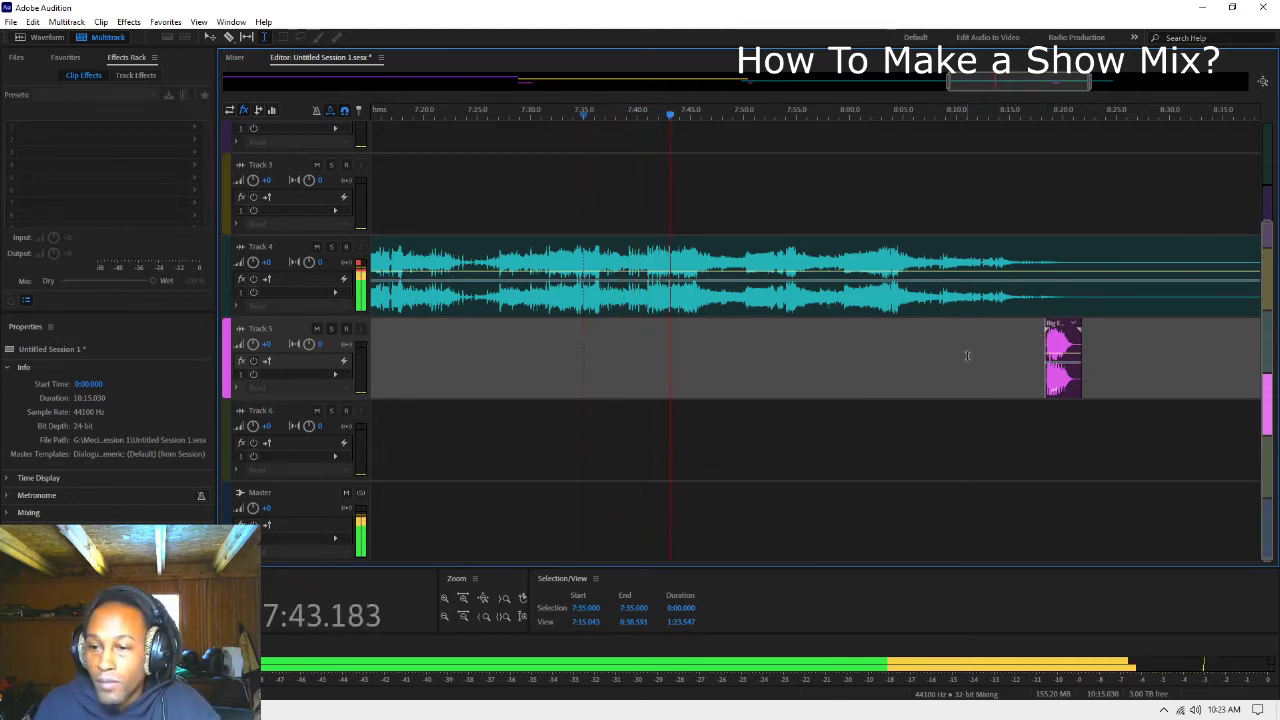
Step: Play the end of My Love from 8:07.612, move the explosion clip clear to 8:25.000, and add a marker at about 8:22.6
key(space)
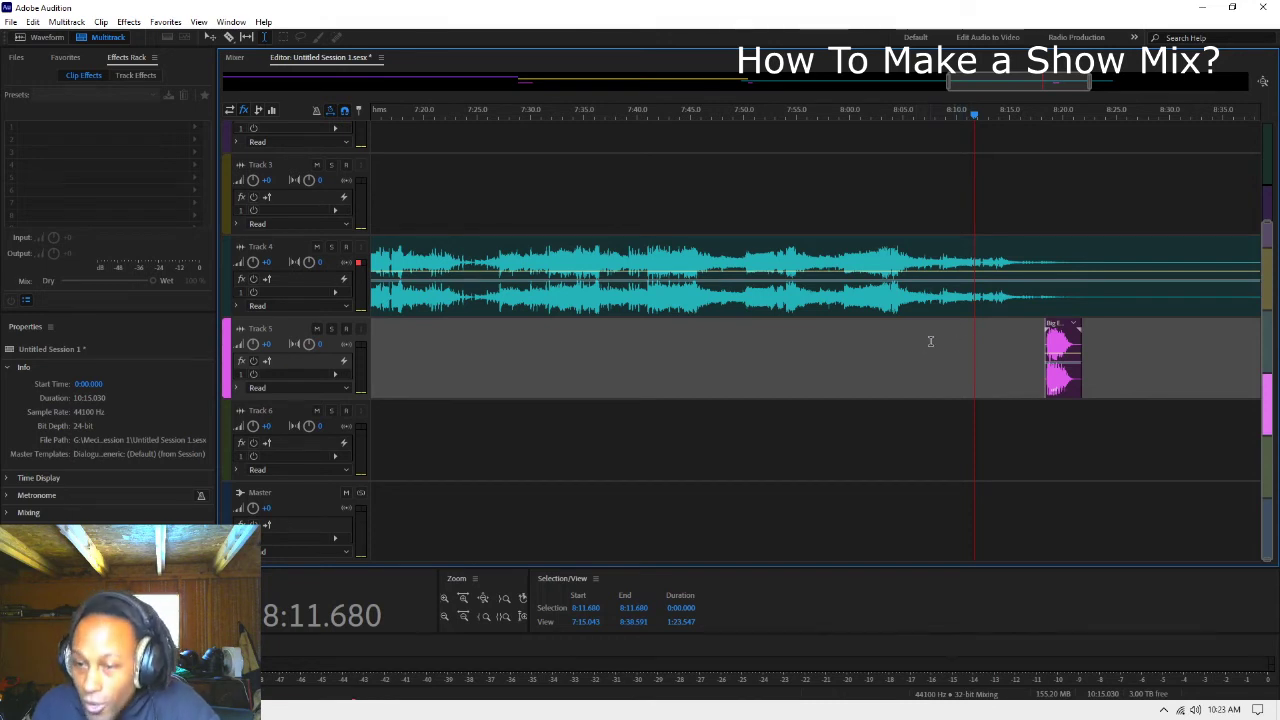
key(space)
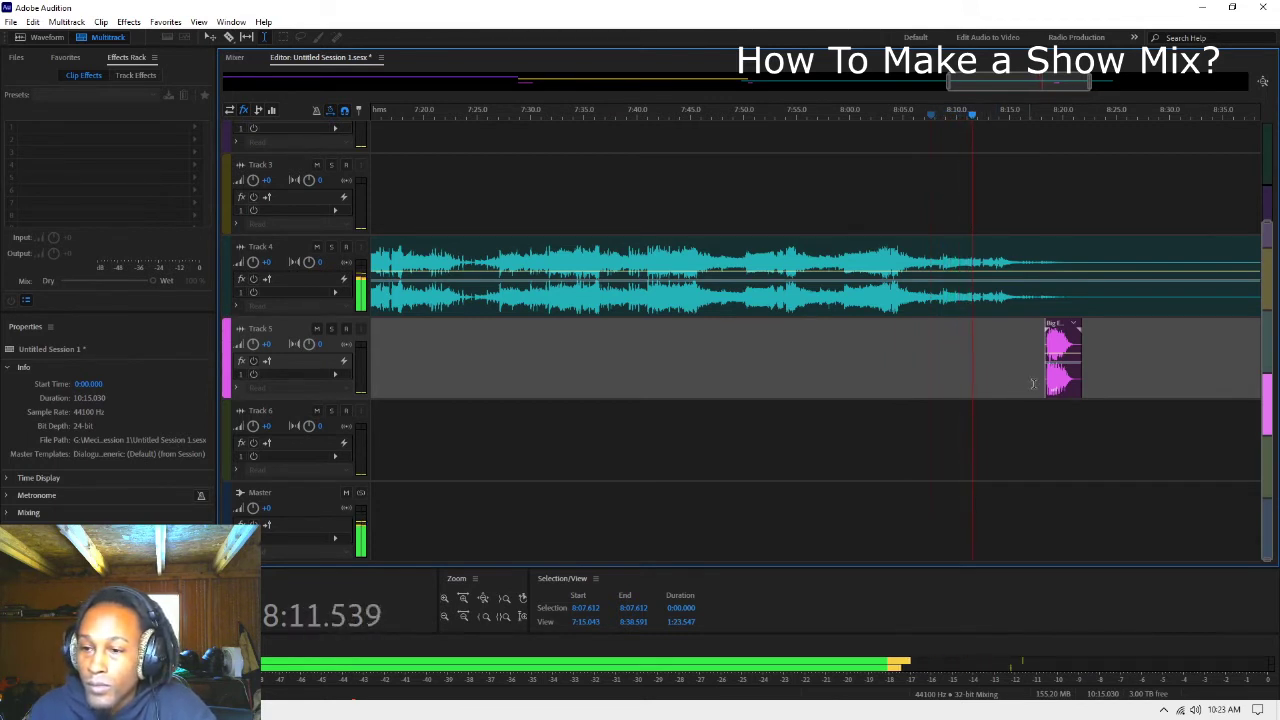
drag(1058, 336, 1076, 336)
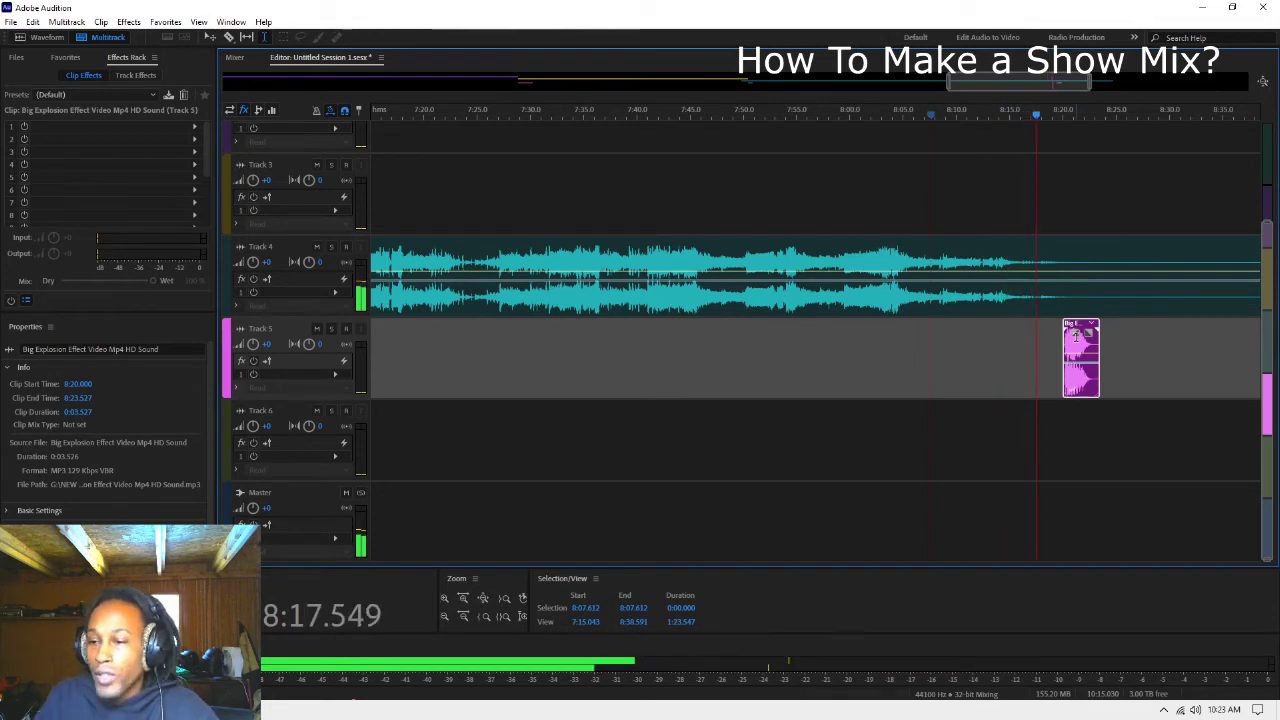
drag(1076, 336, 1125, 340)
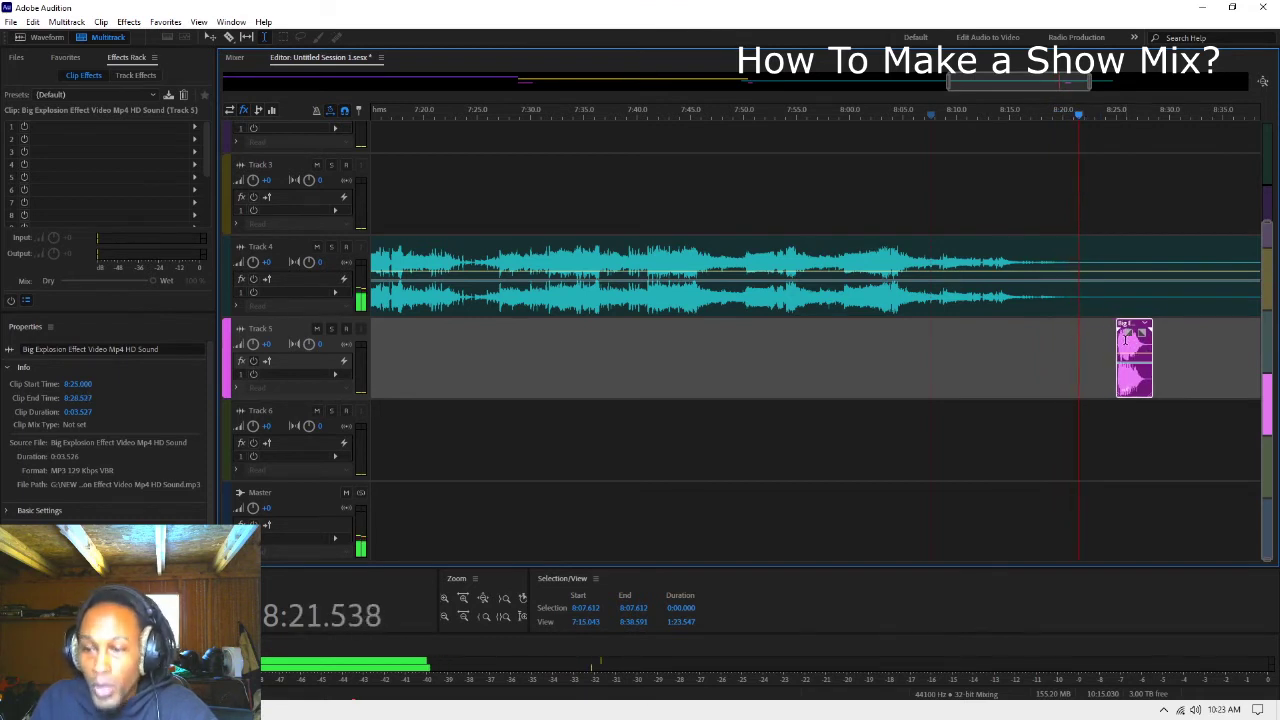
key(m)
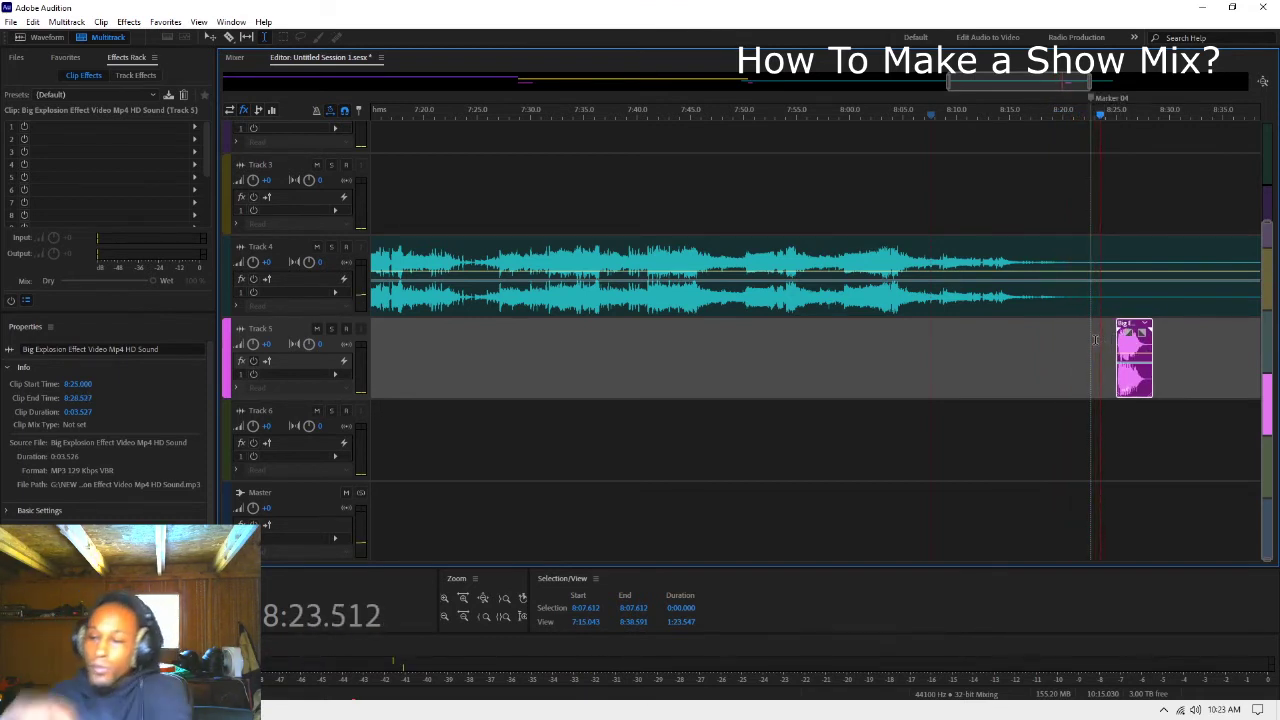
Step: Move the explosion clip back to the new marker and shift it slightly ahead so that it starts at 8:22.472
click(1057, 343)
key(space)
drag(1131, 341, 1105, 340)
click(1068, 340)
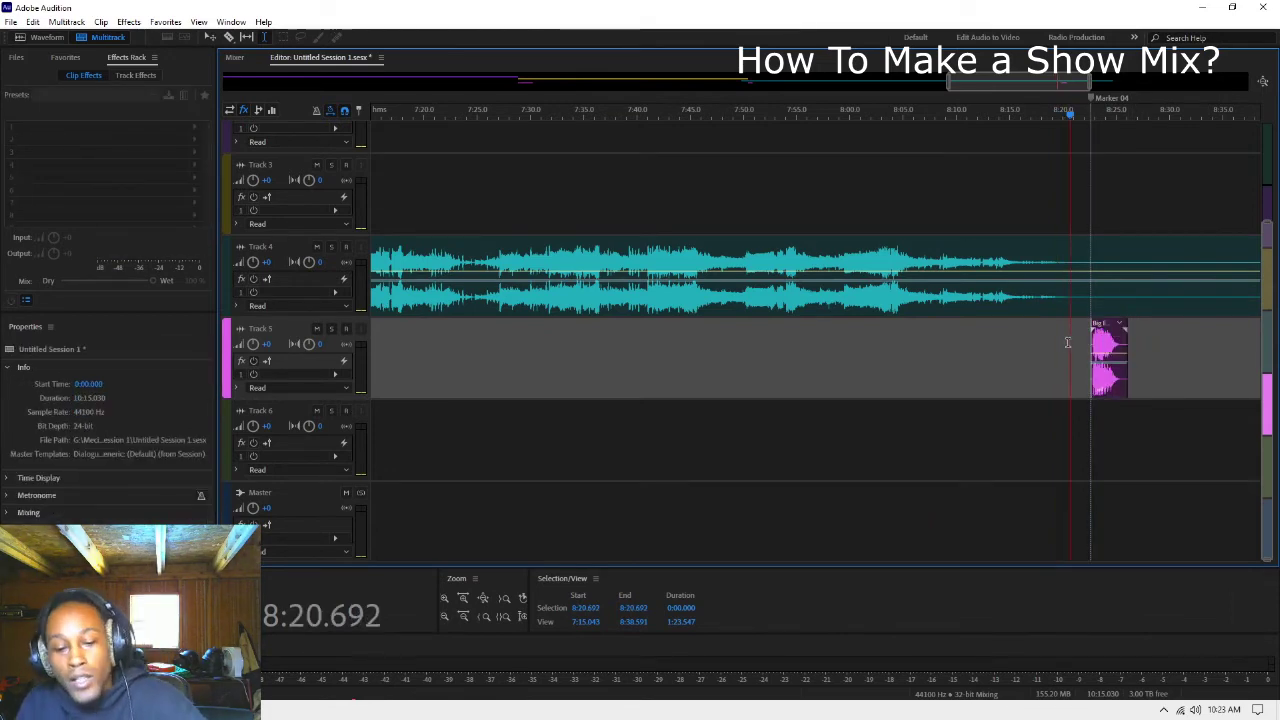
scroll(1071, 345, up, 6)
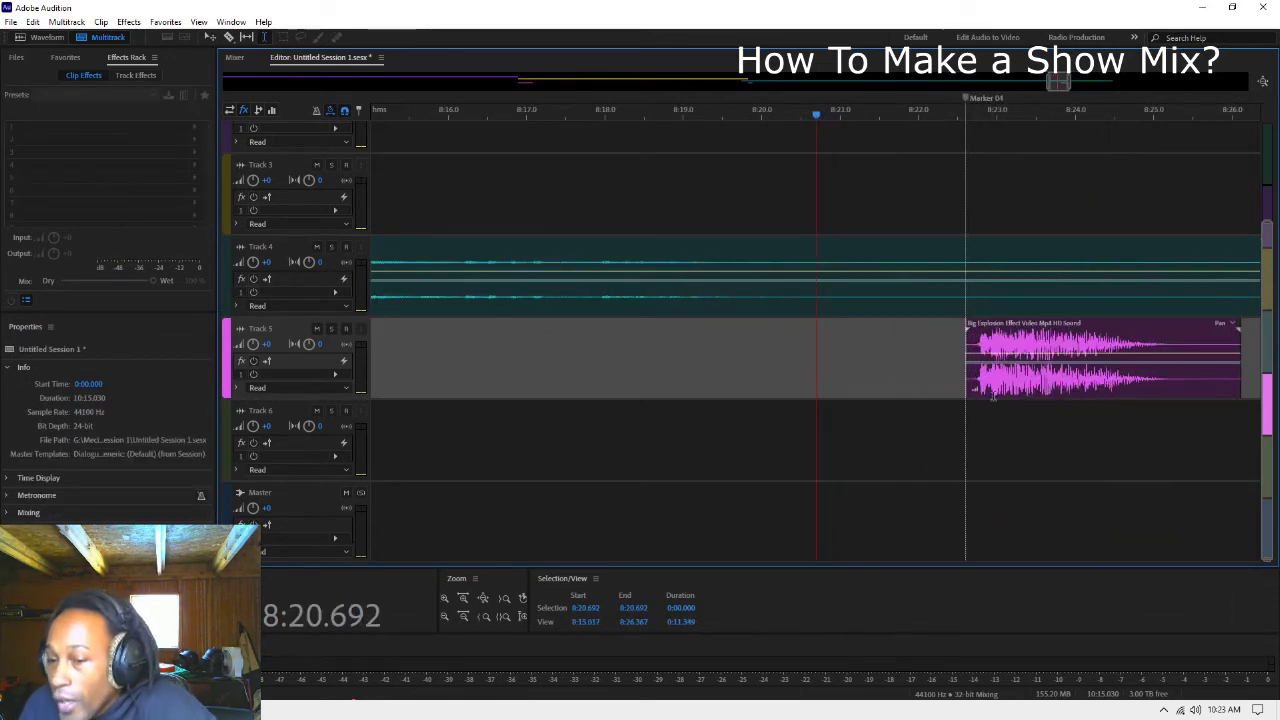
drag(1021, 377, 1015, 377)
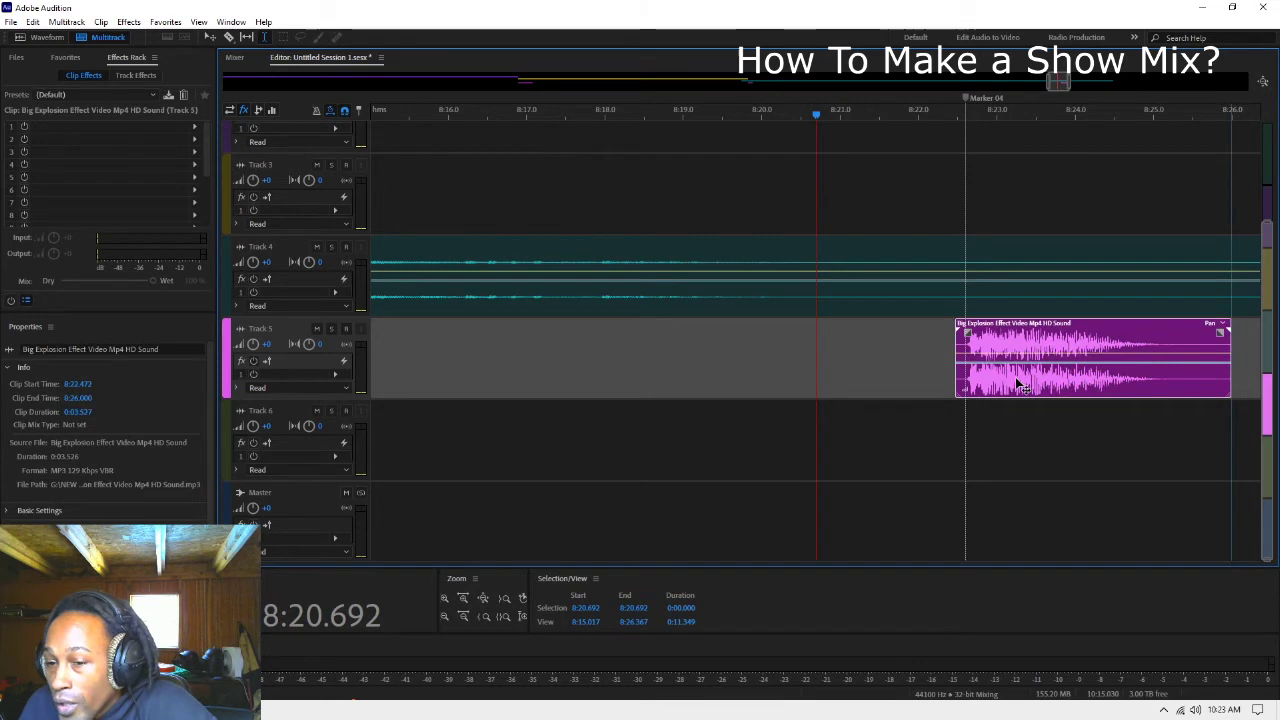
click(713, 367)
Step: Split the My Love clip on Track 4 at the 8:22.602 marker and delete the portion after it
click(963, 300)
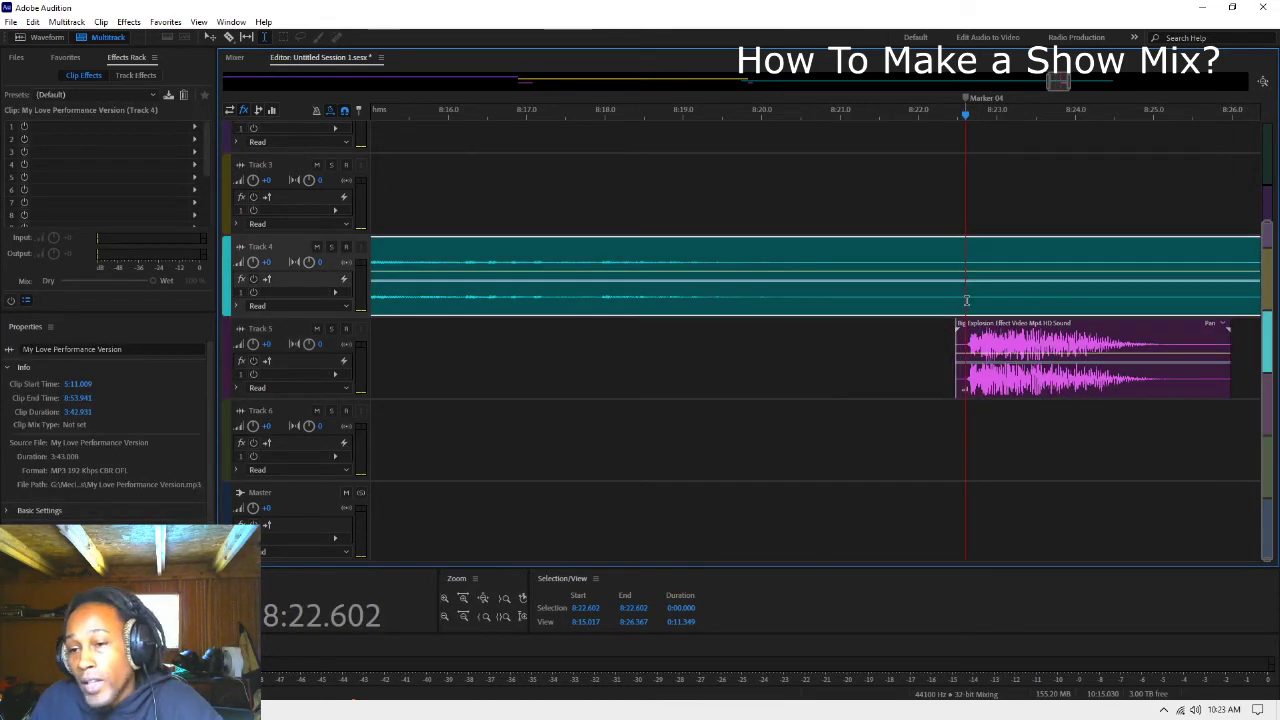
key(ctrl+k)
click(1018, 302)
key(Delete)
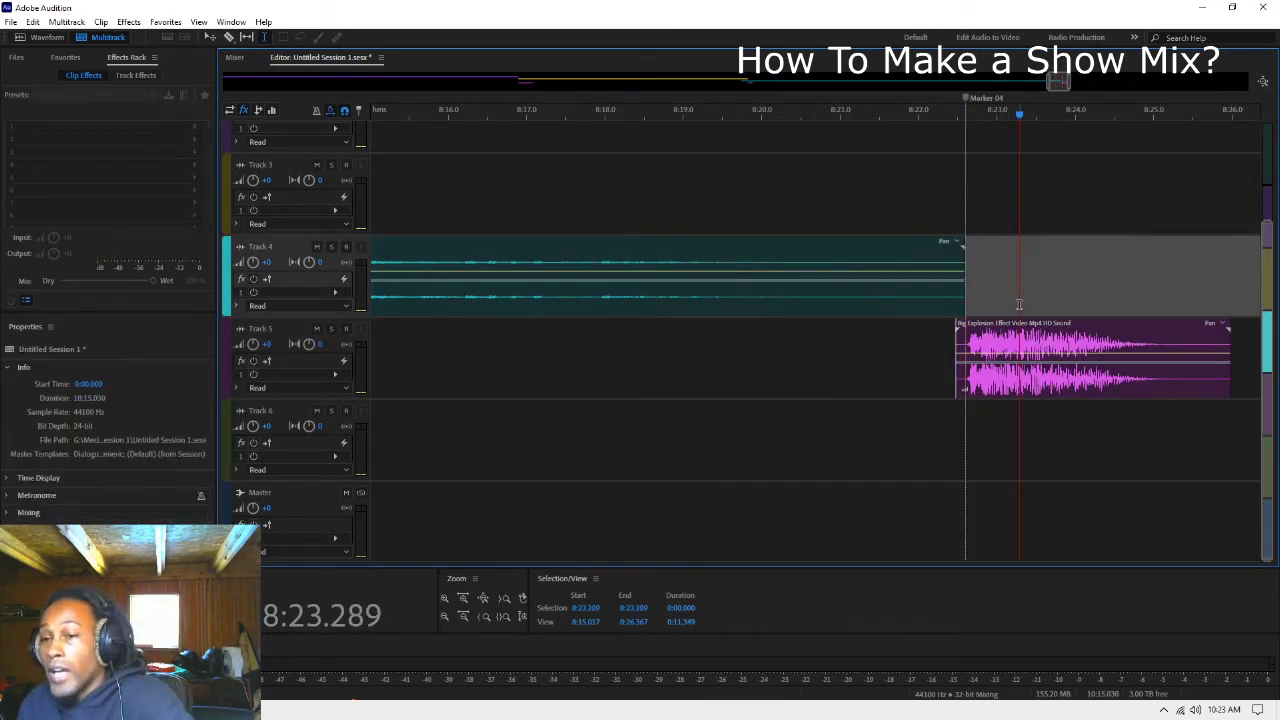
click(855, 187)
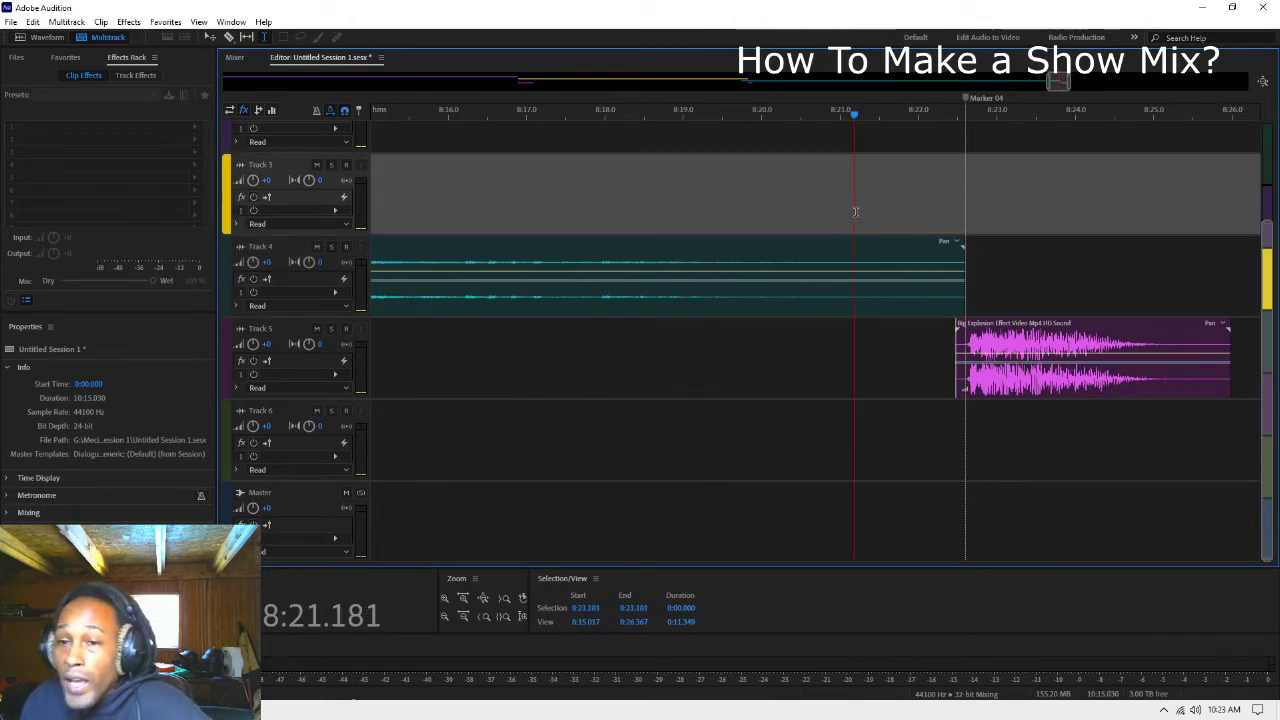
Step: Review the whole session layout and play the end of My Love into the explosion from 8:16.170
scroll(869, 224, down, 8)
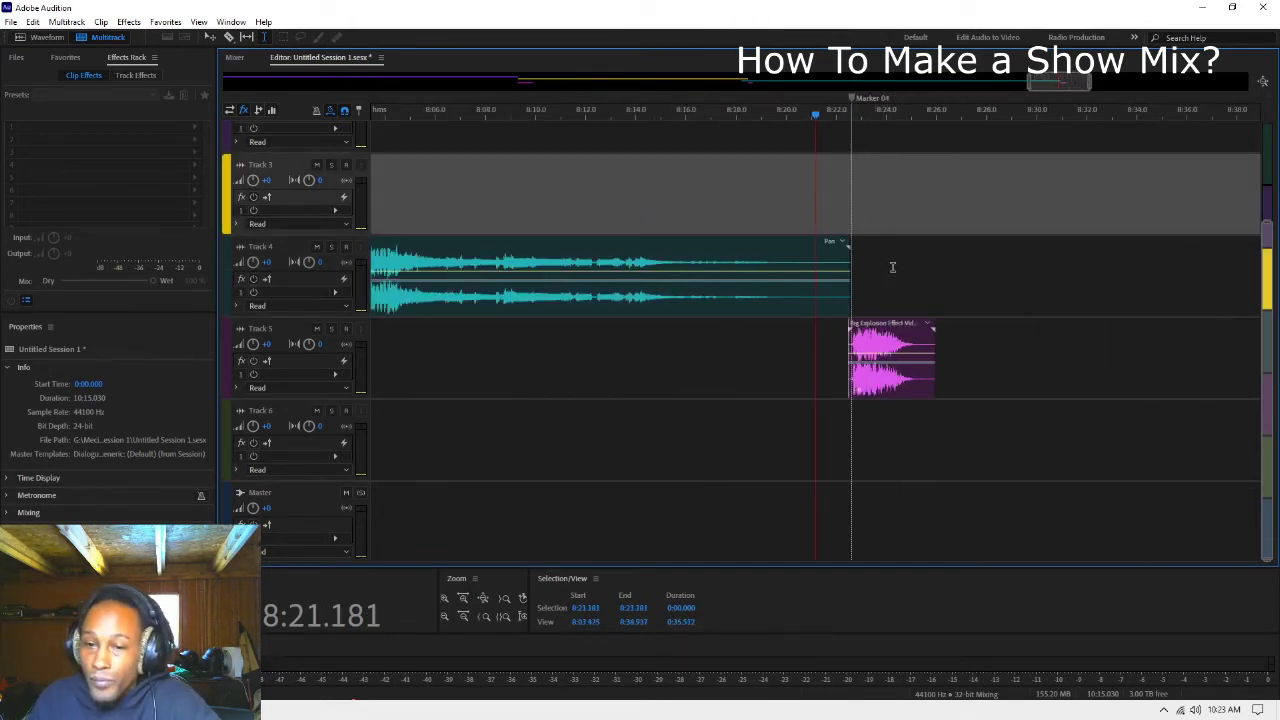
scroll(869, 334, down, 4)
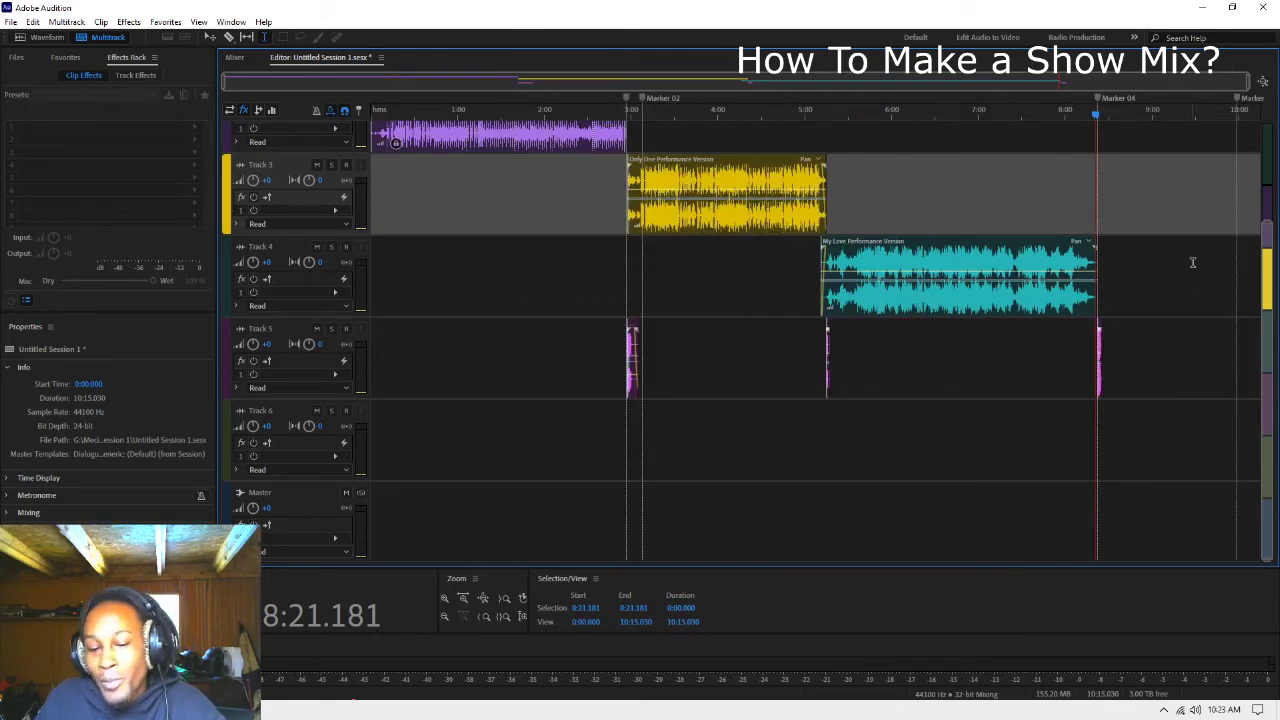
click(1083, 332)
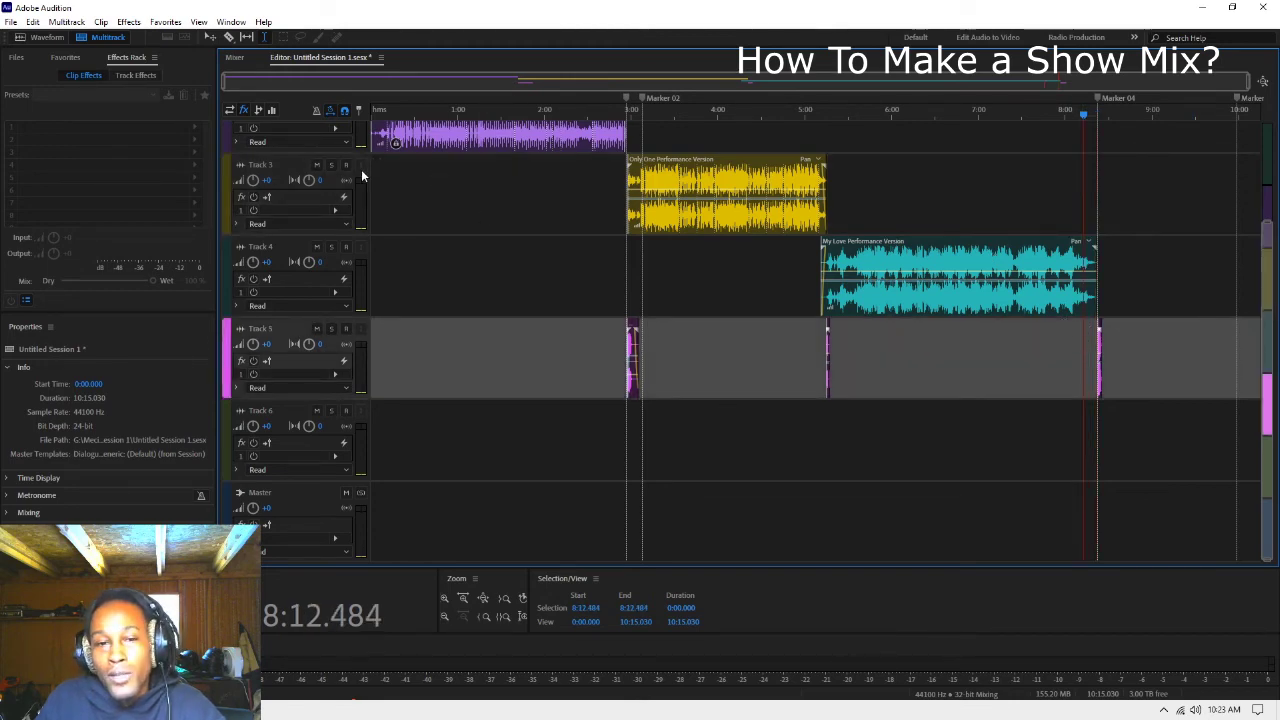
scroll(361, 172, down, 5)
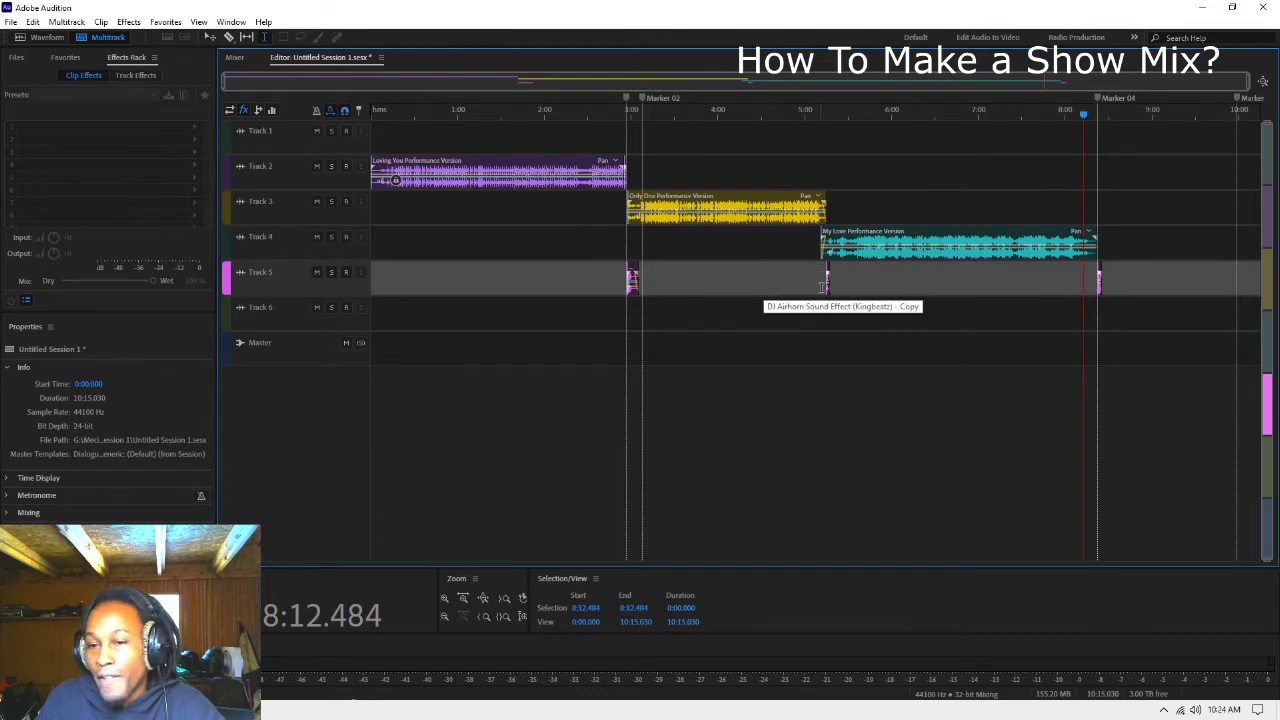
click(1089, 284)
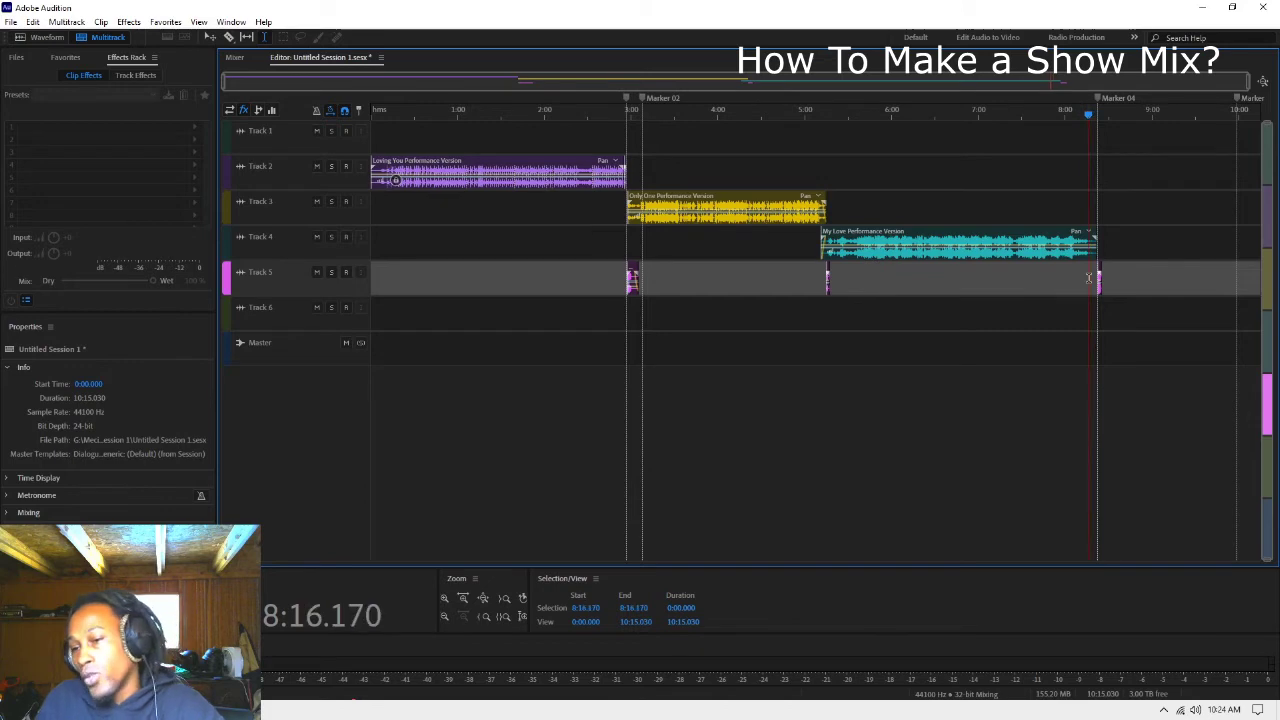
key(space)
key(equal)
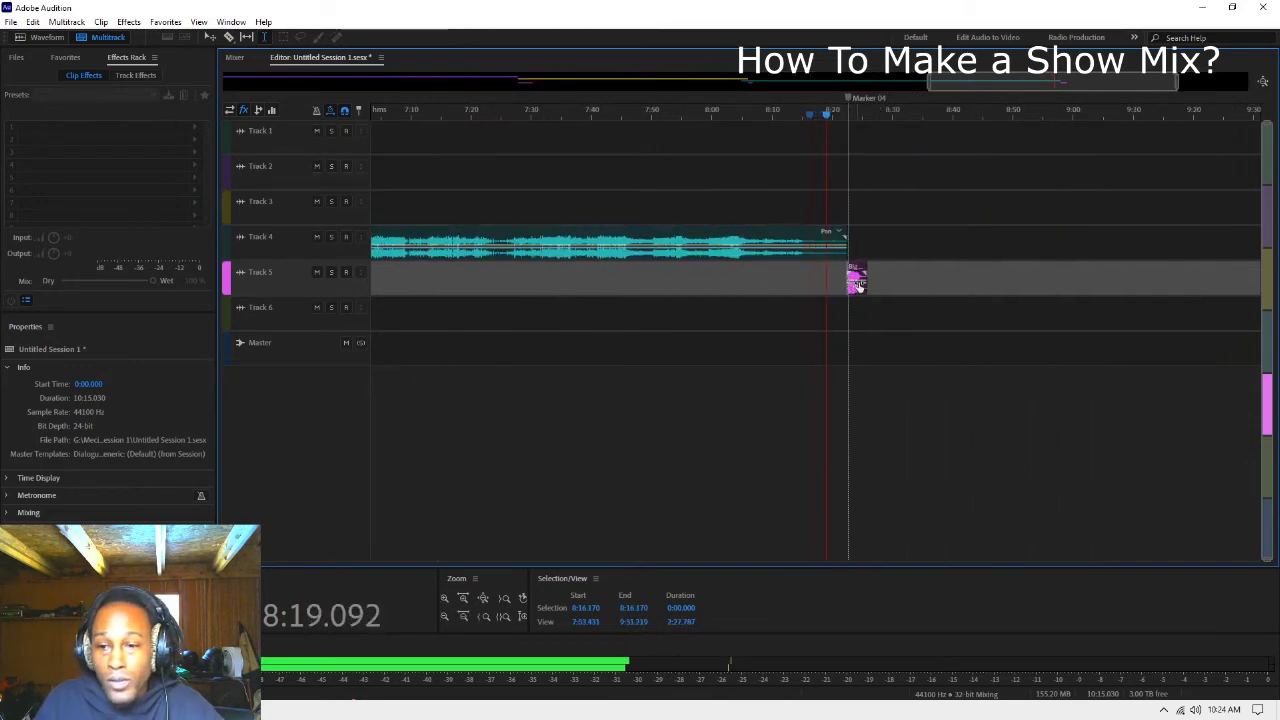
click(856, 278)
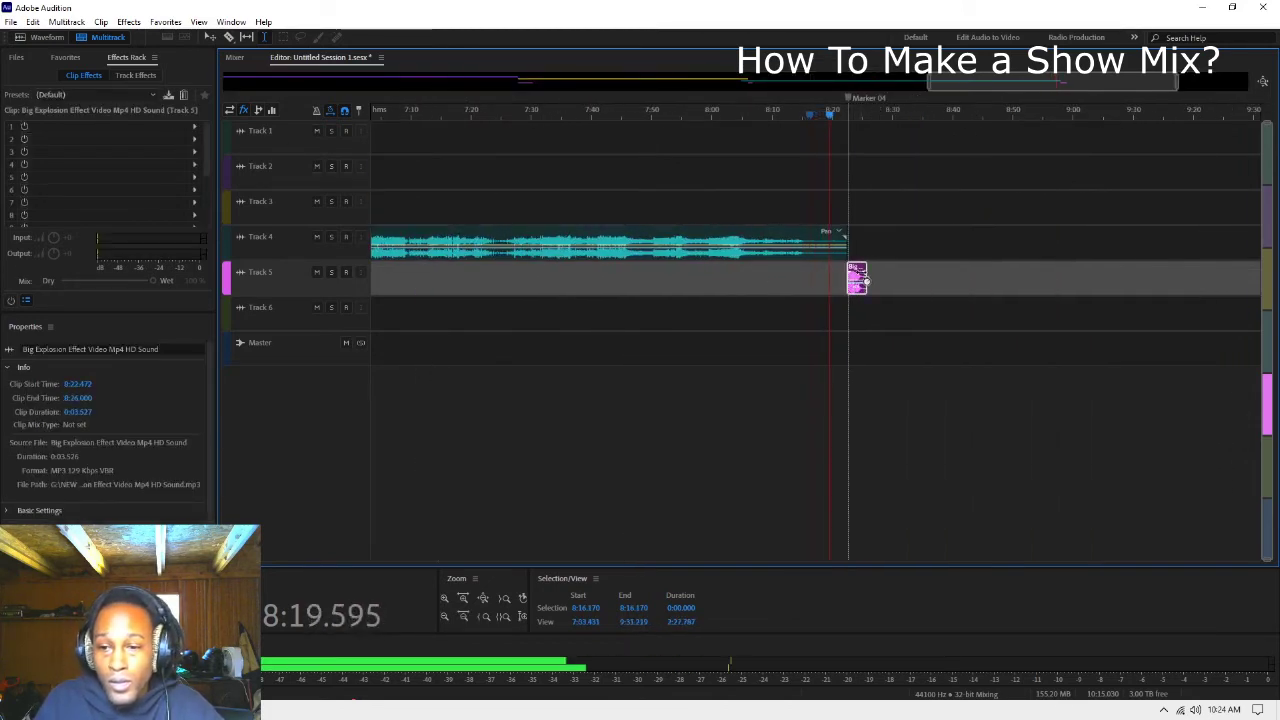
click(194, 126)
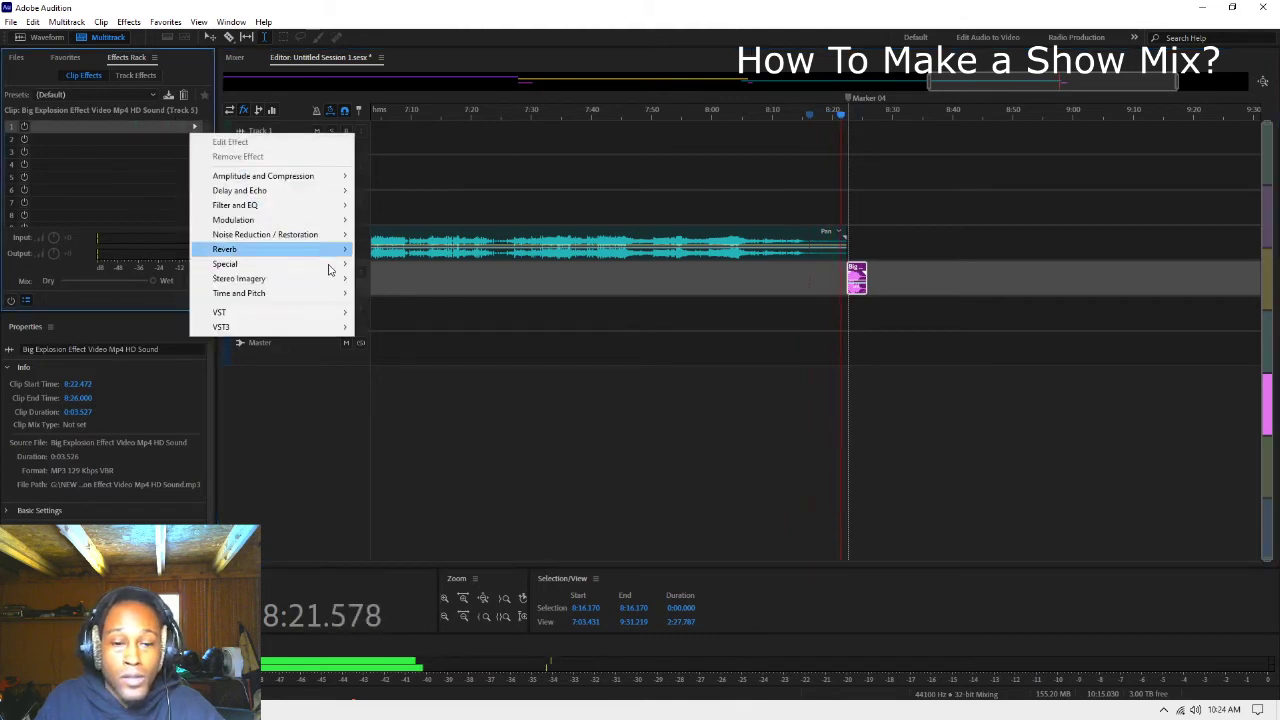
click(394, 299)
Step: Move the explosion clip slightly earlier on Track 5 to start at 8:22.348 and play the ending from 8:21.543
key(alt+equal)
key(alt+equal)
key(alt+equal)
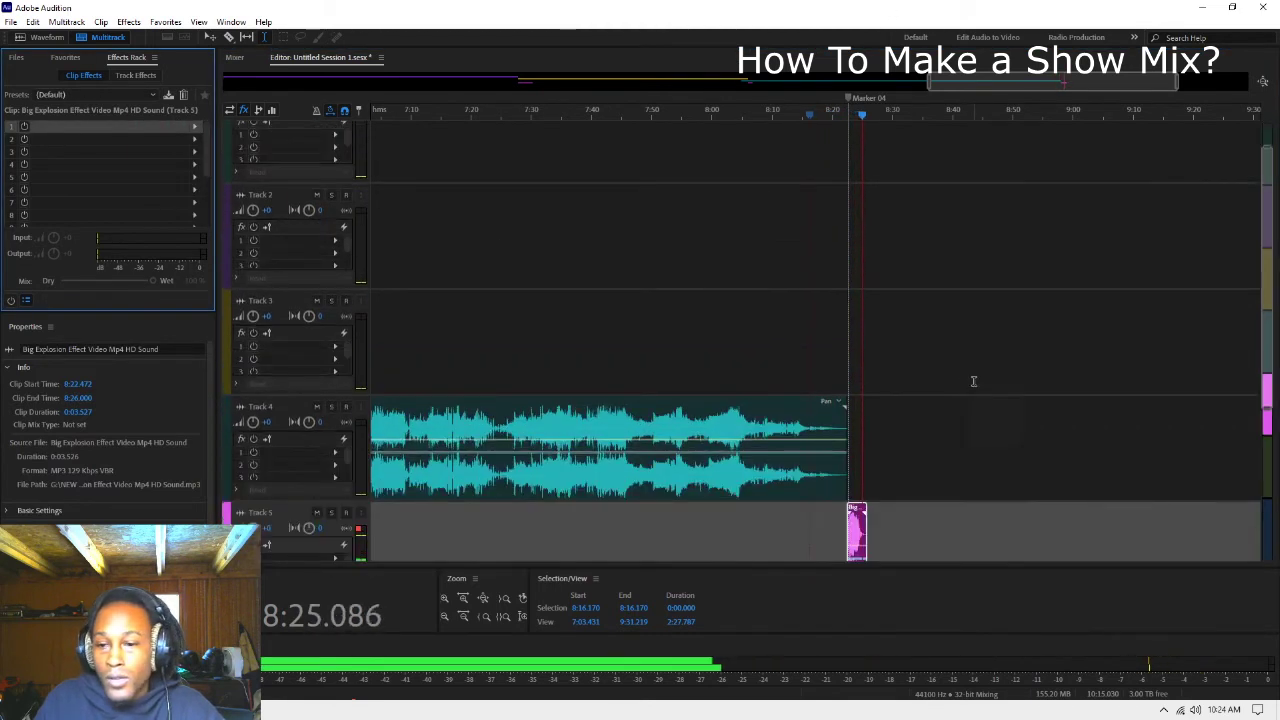
key(space)
click(831, 449)
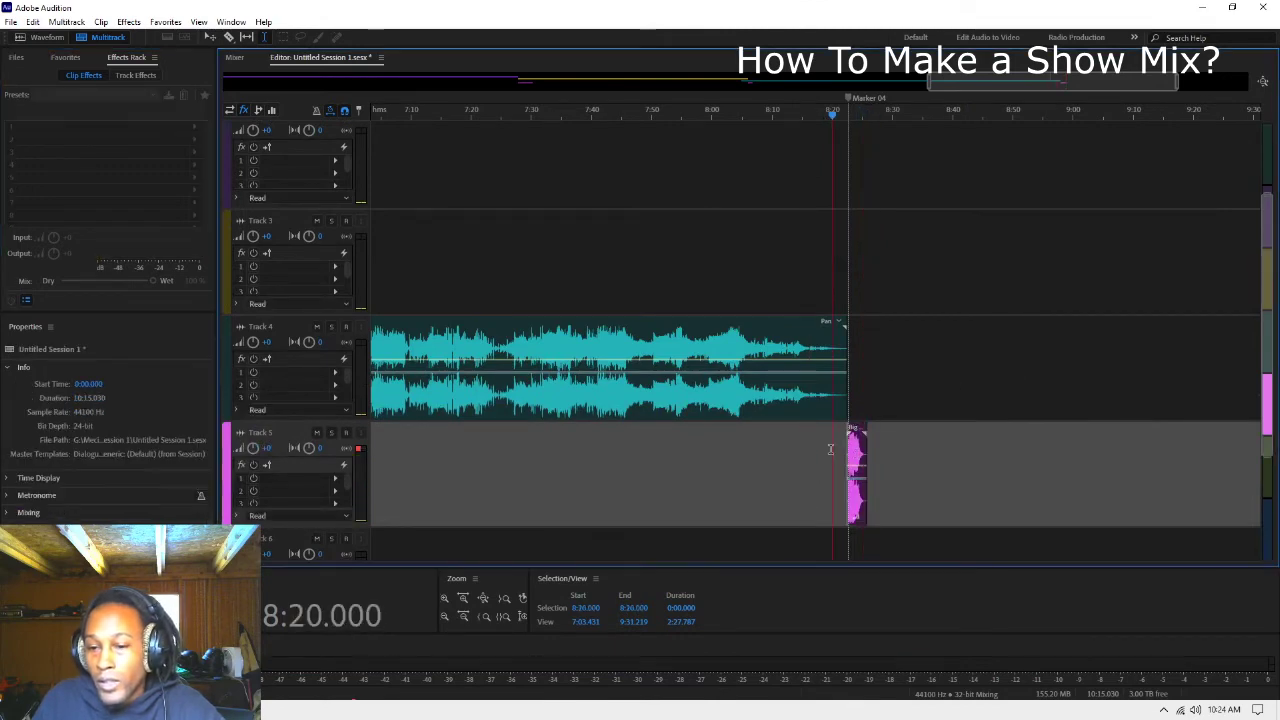
key(equal)
key(equal)
key(equal)
key(equal)
key(equal)
key(equal)
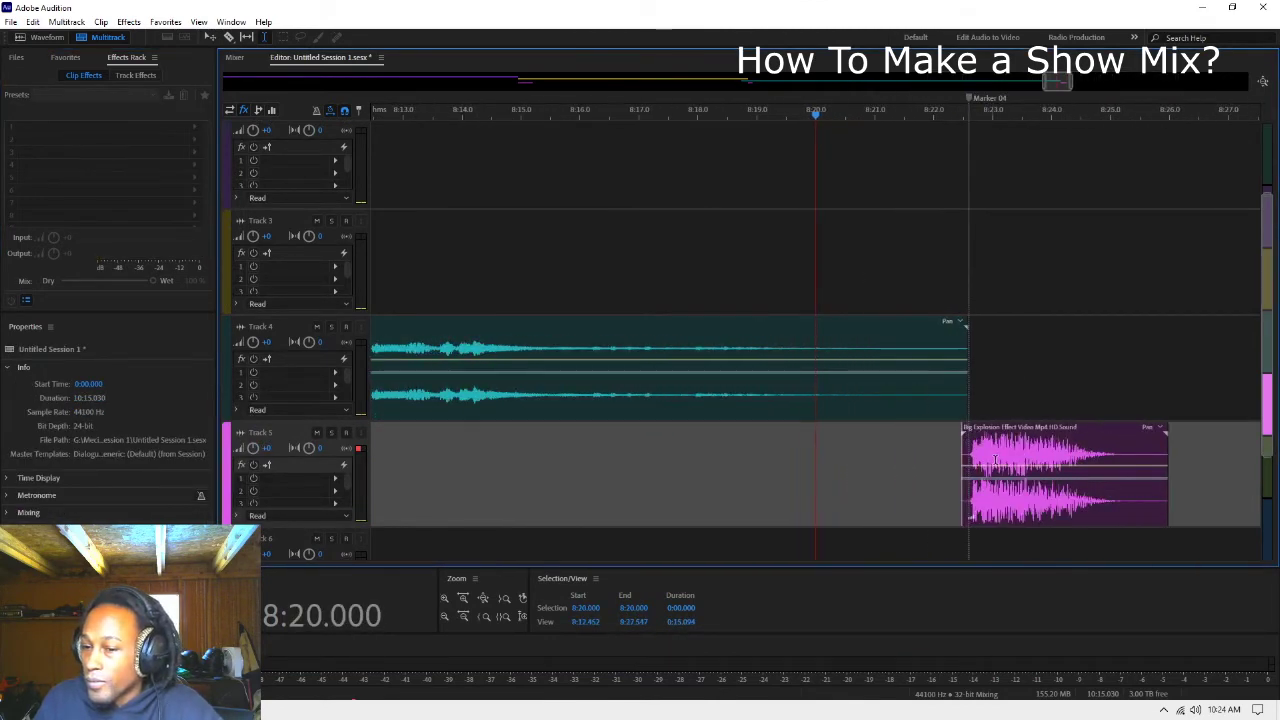
click(1025, 464)
drag(1025, 464, 1017, 464)
click(906, 470)
key(space)
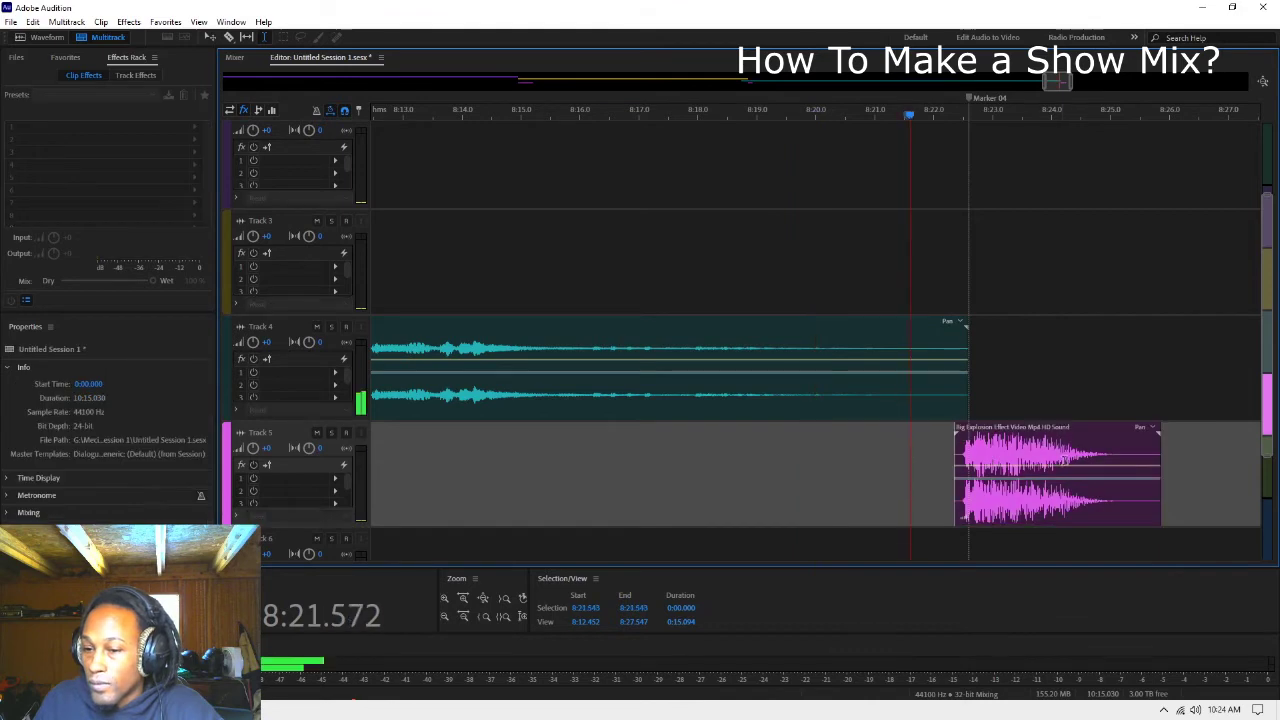
key(space)
Step: Add a default-preset Parametric Equalizer to the explosion clip, with -7.4 dB at 91 Hz, -2.5 dB at 258 Hz and -1.7 dB at 760 Hz
click(1006, 470)
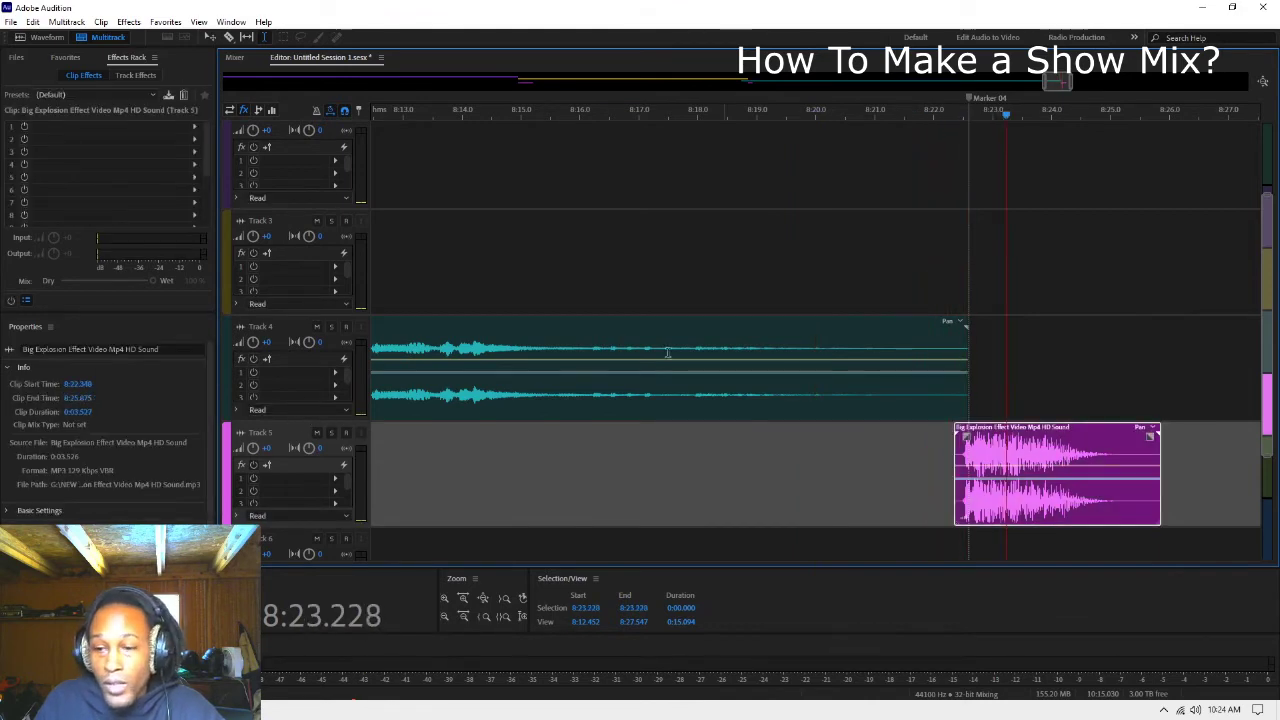
click(195, 127)
mouse_move(290, 205)
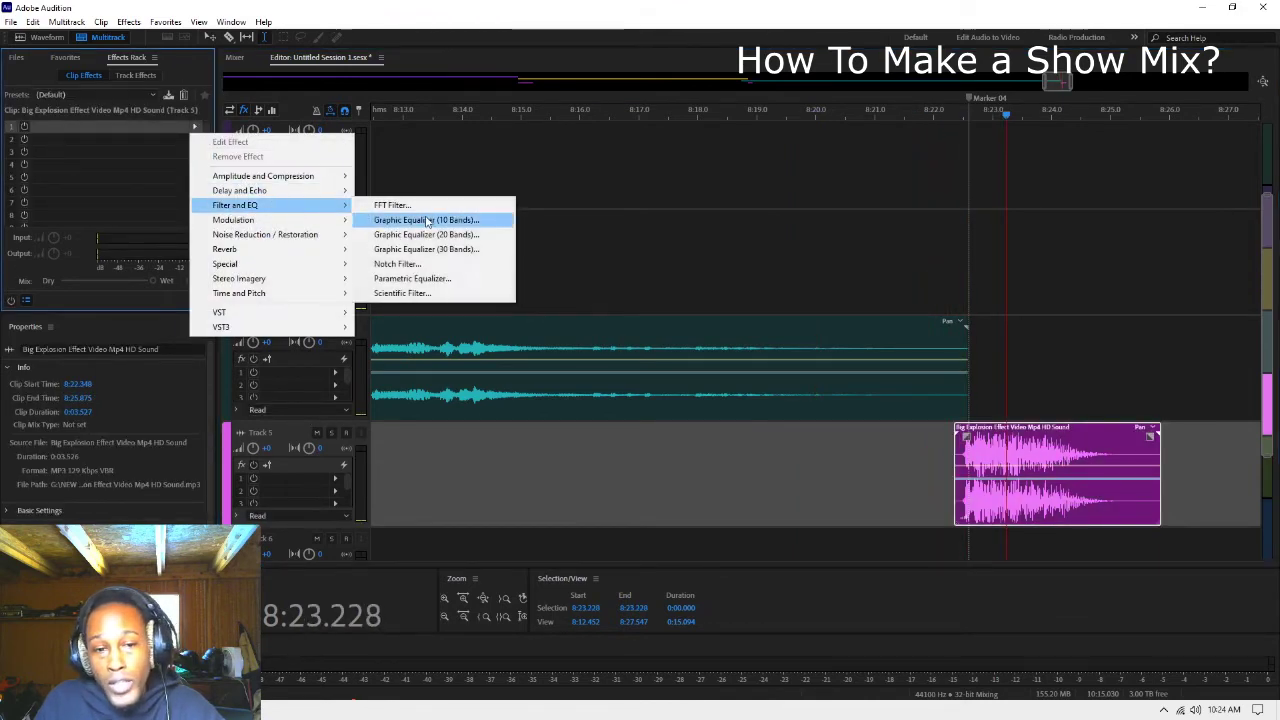
click(412, 278)
click(485, 196)
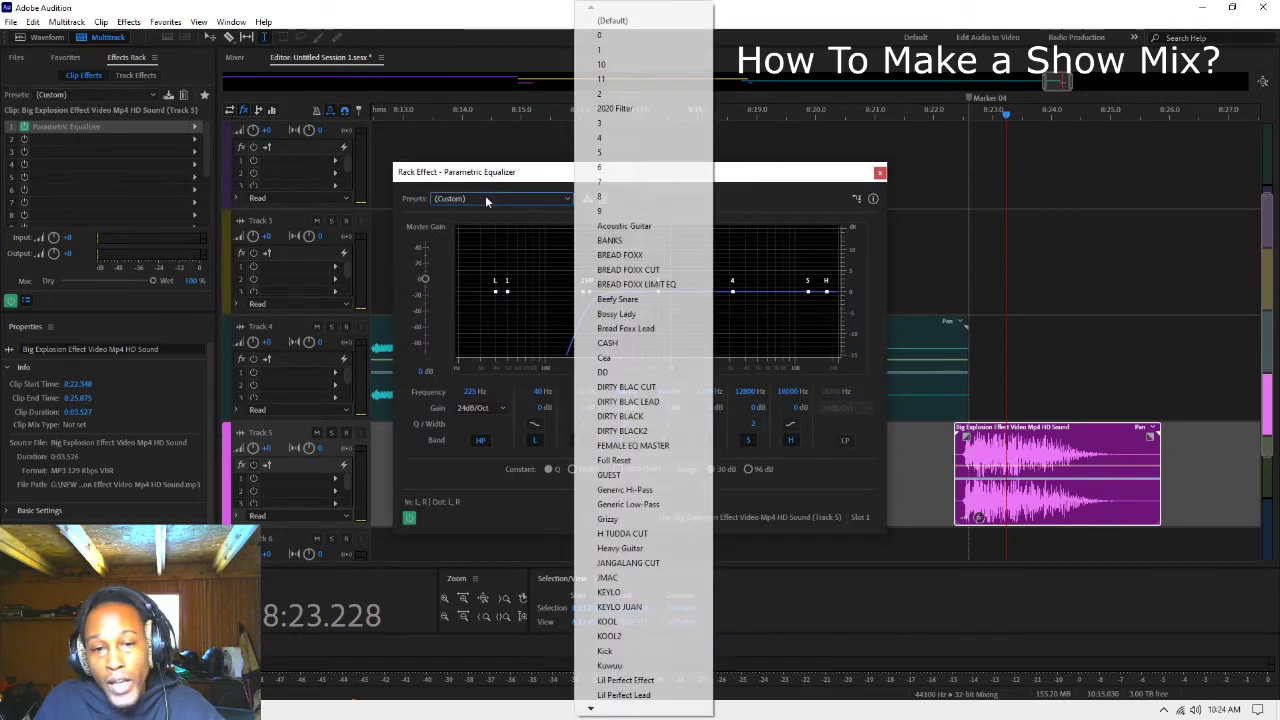
click(620, 14)
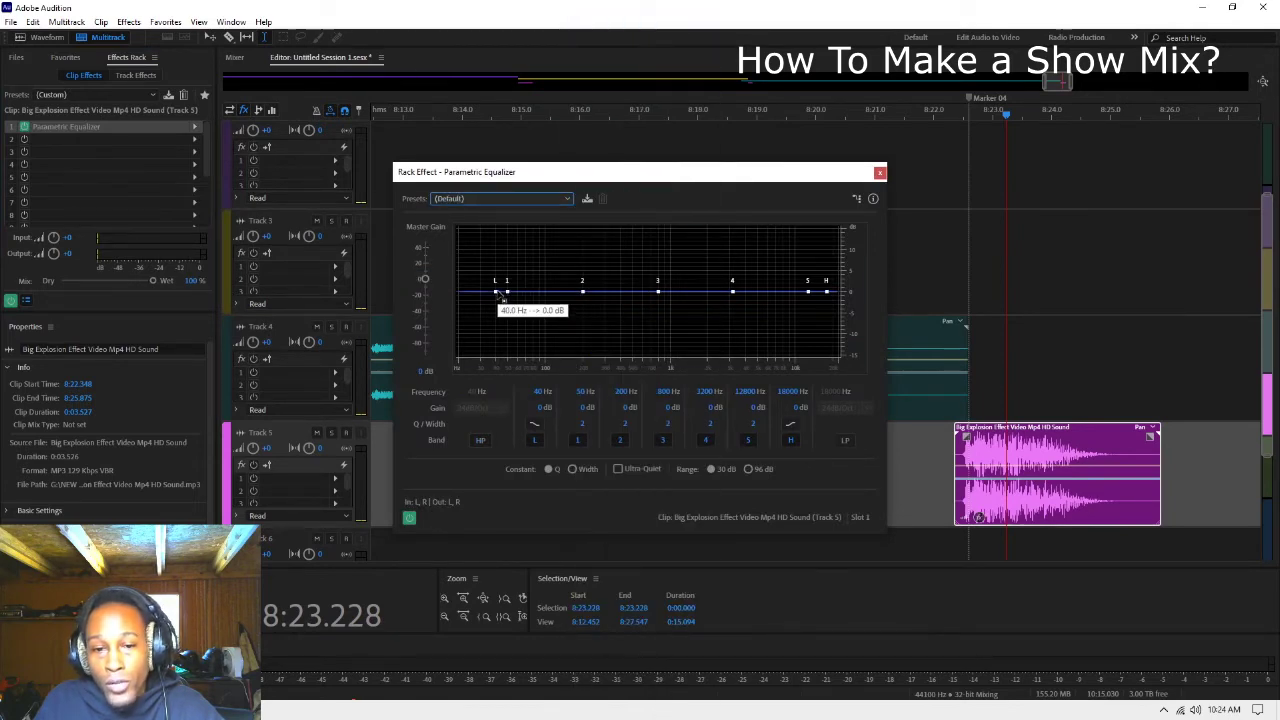
drag(495, 291, 587, 295)
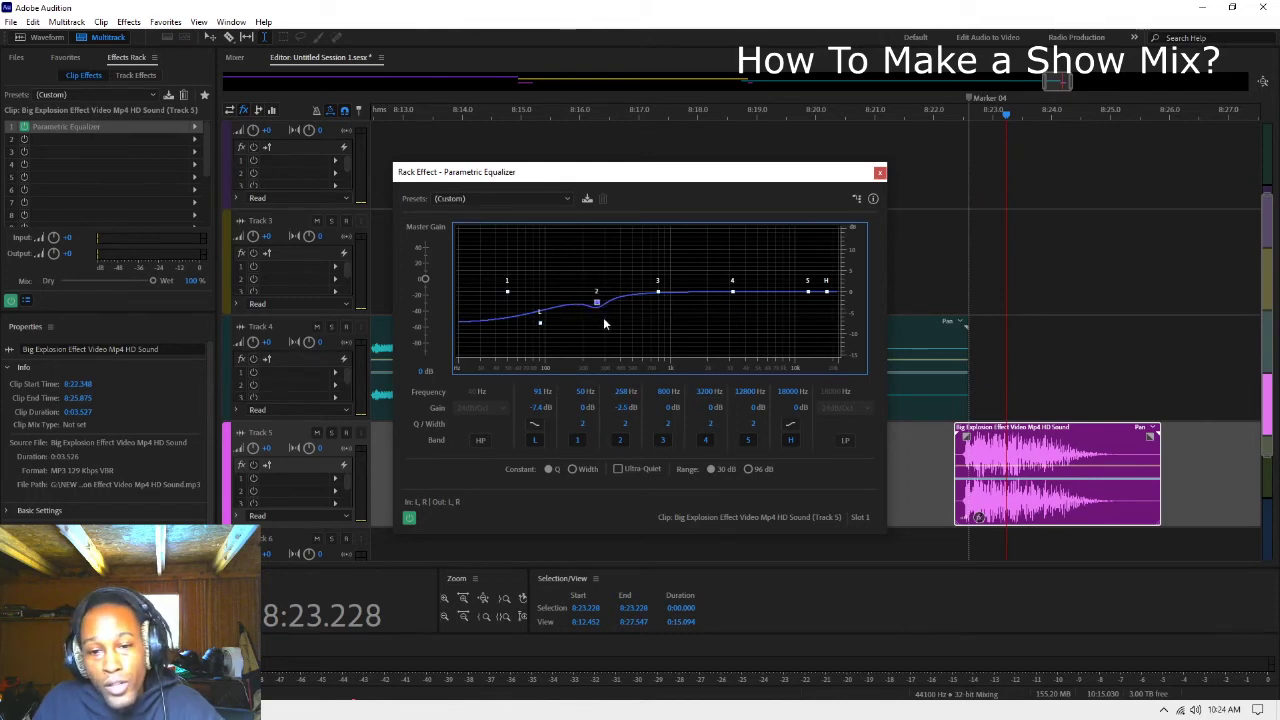
click(656, 292)
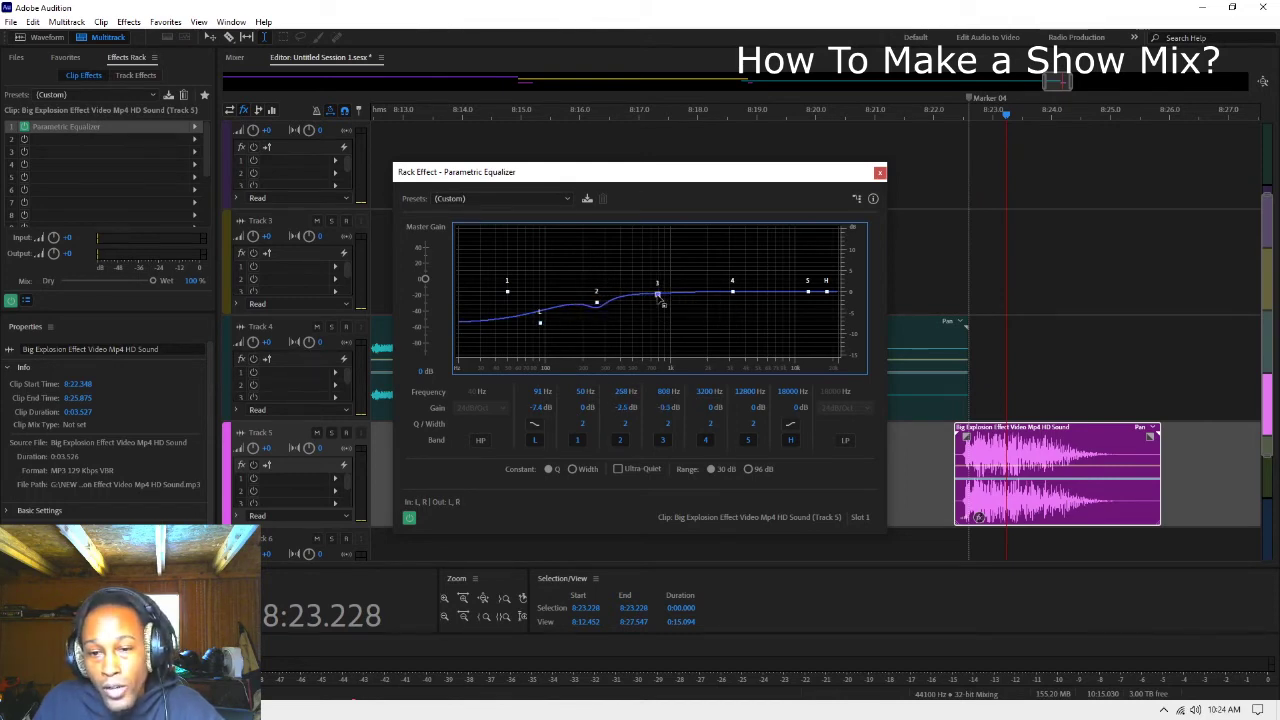
Step: Add Studio Reverb as the explosion clip's second effect with a 7% wet level, and play the ending from 8:18.230
click(194, 138)
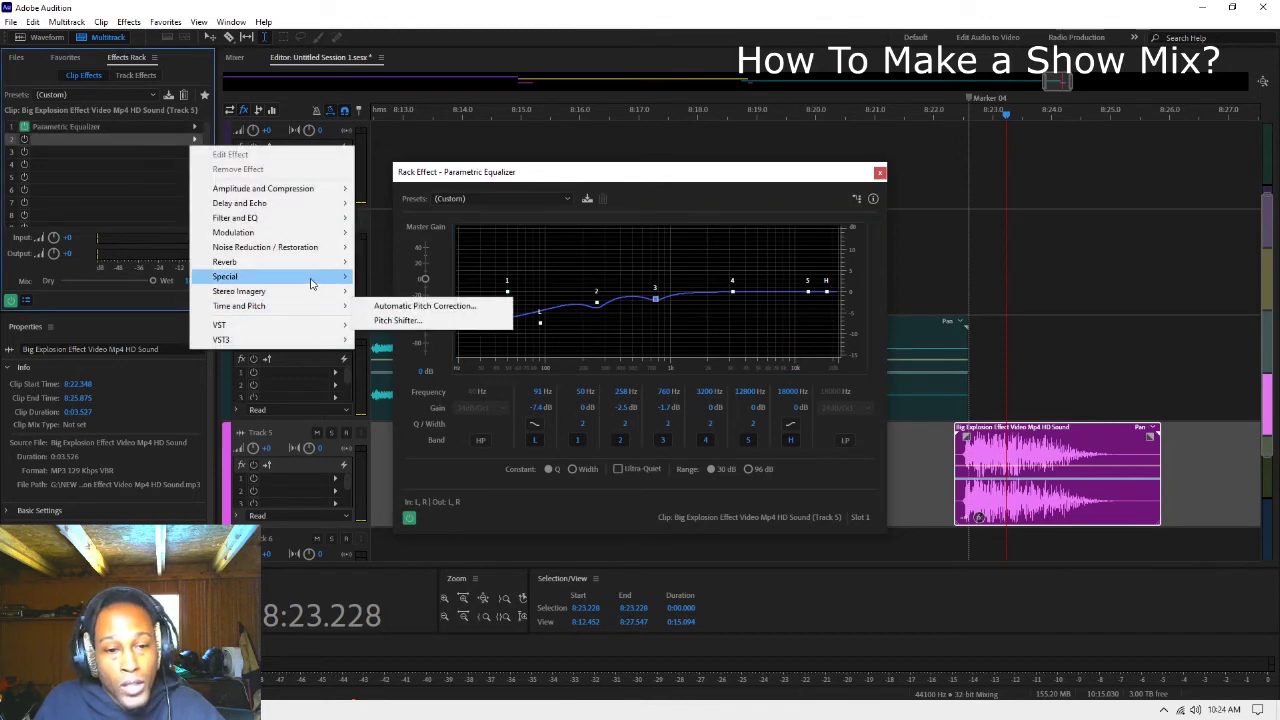
click(430, 305)
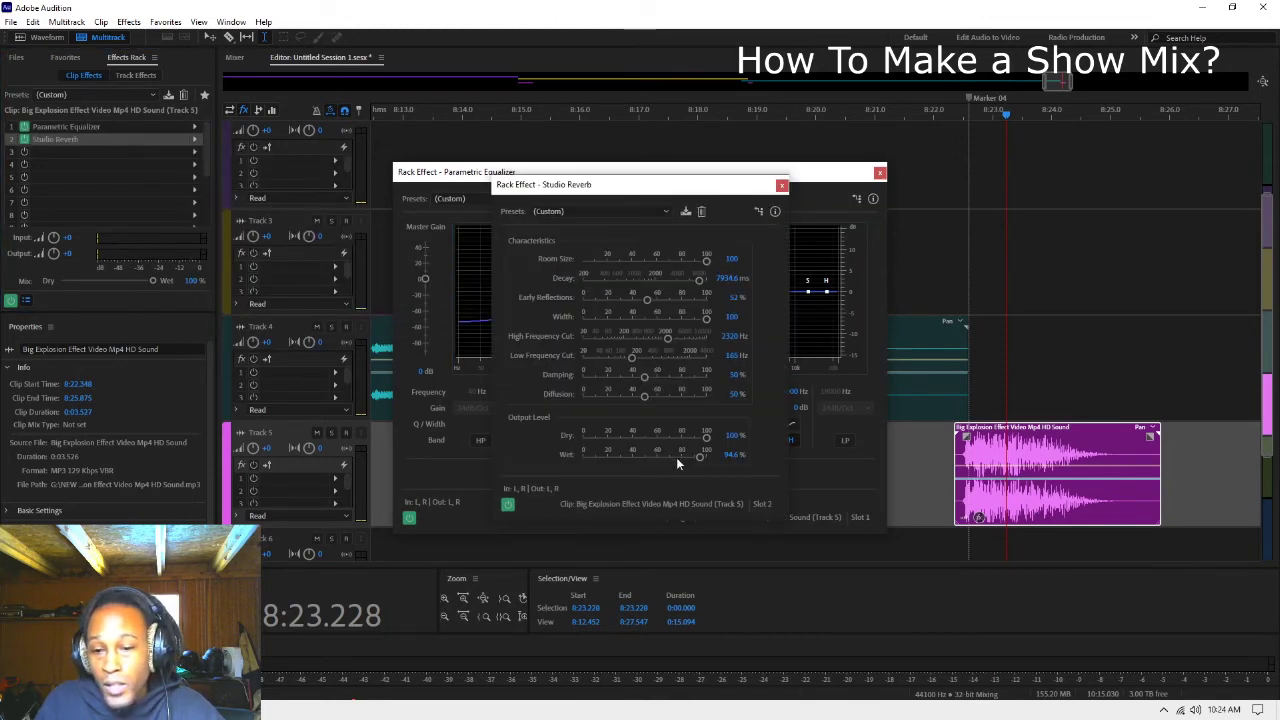
drag(687, 462, 589, 470)
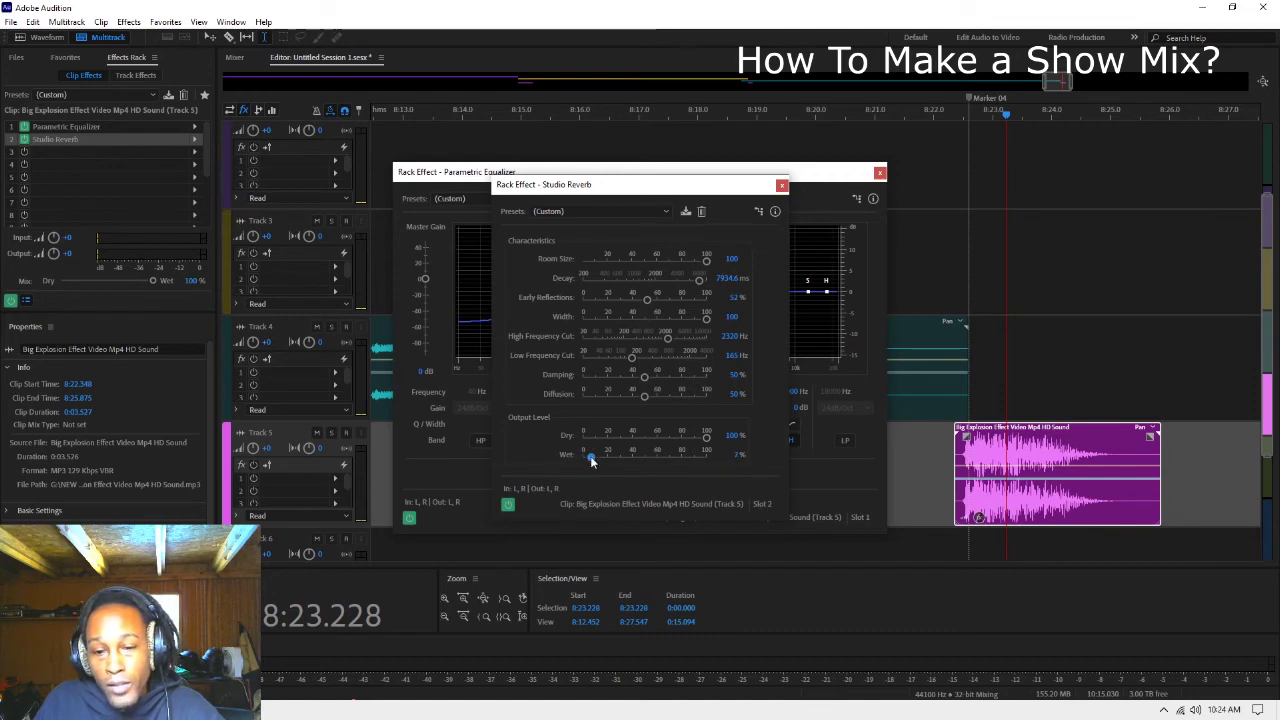
key(space)
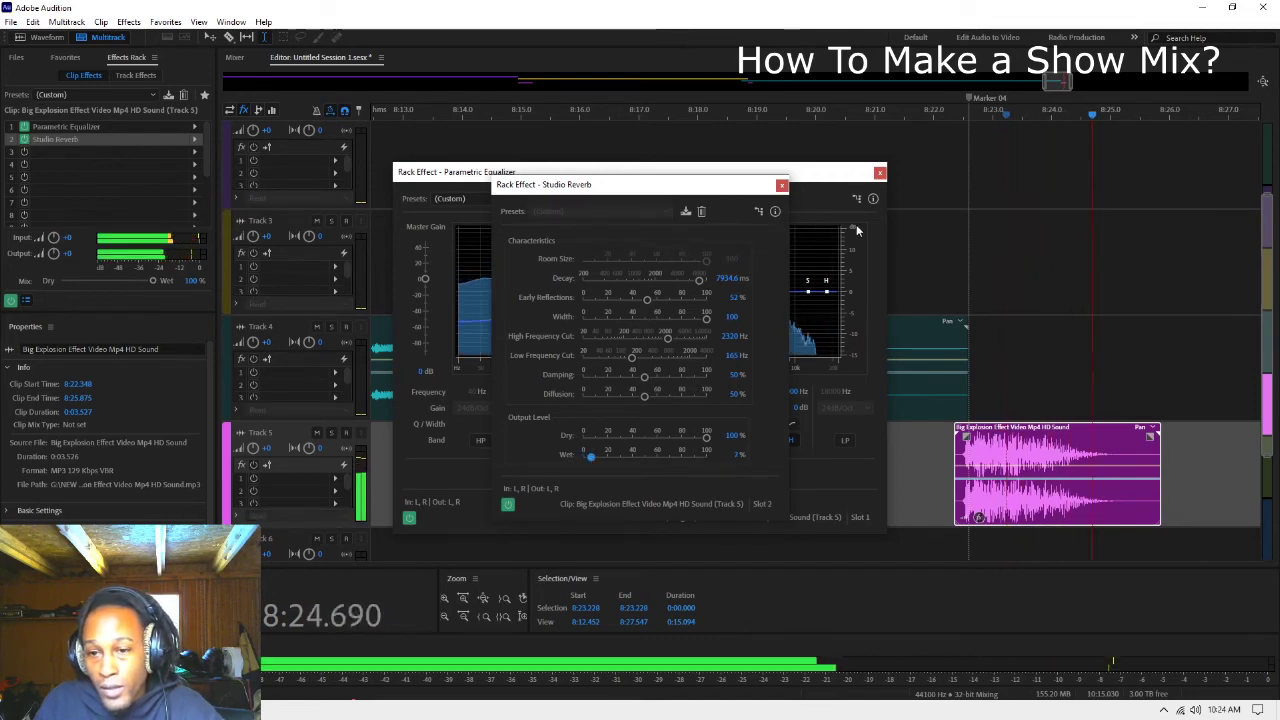
key(space)
click(879, 173)
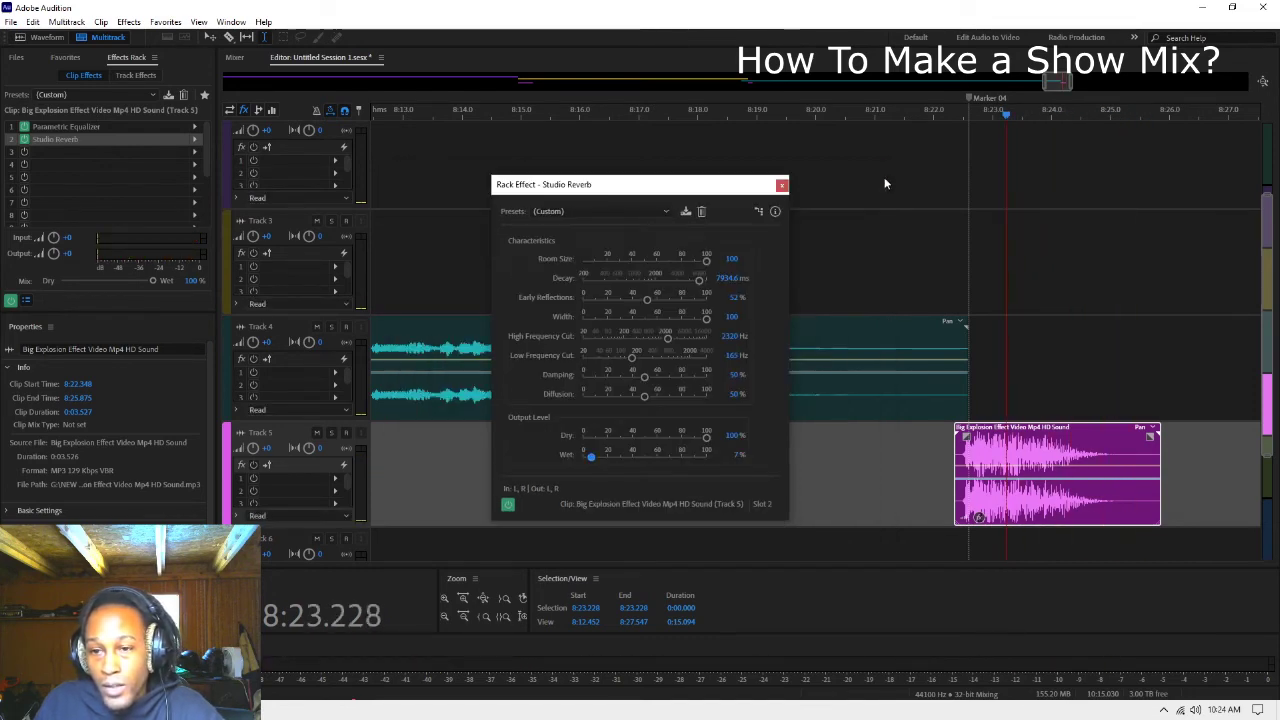
click(781, 185)
click(709, 462)
key(space)
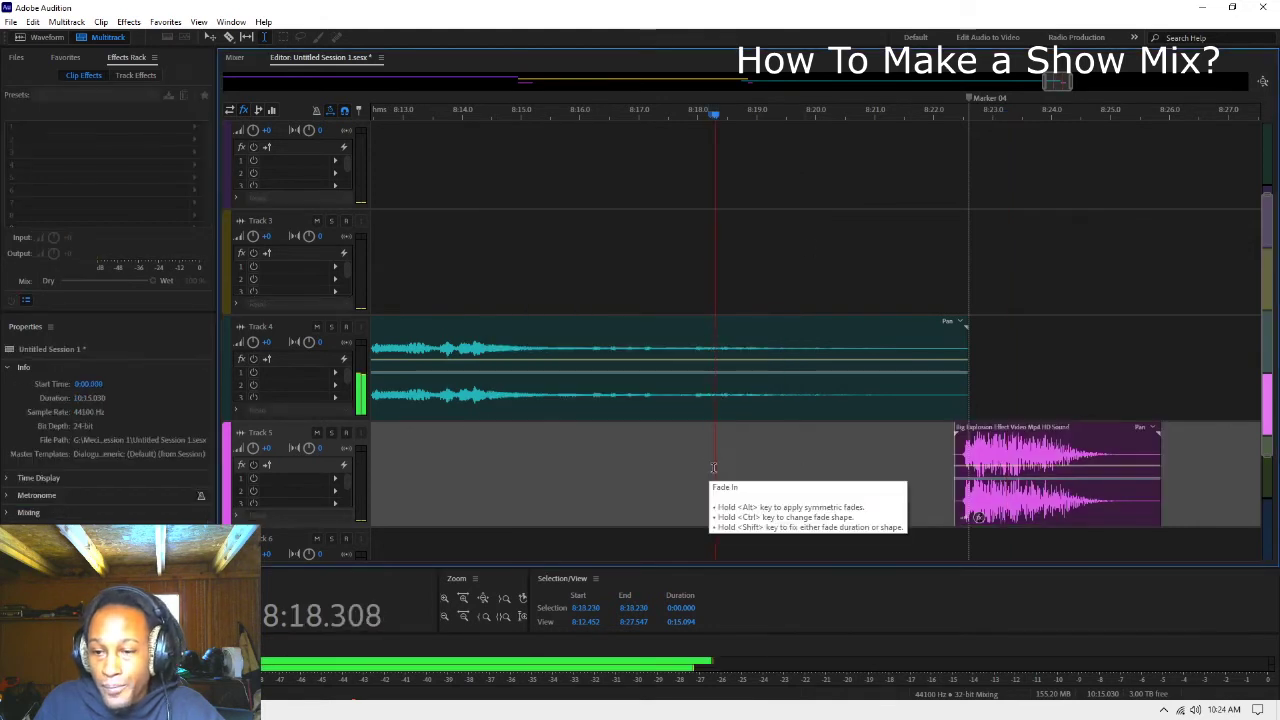
Step: Add a short fade-out at the very end of the My Love clip on Track 4, and play the ending into the explosion from 8:22.000
click(933, 343)
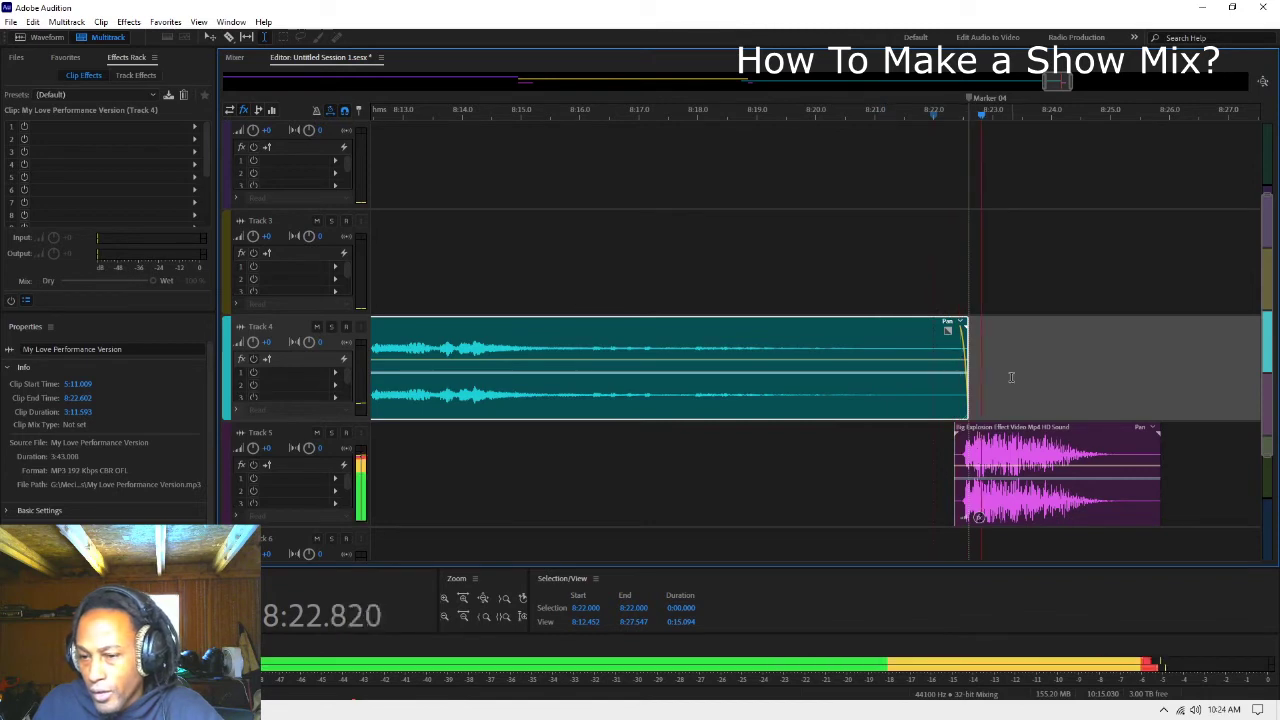
click(997, 450)
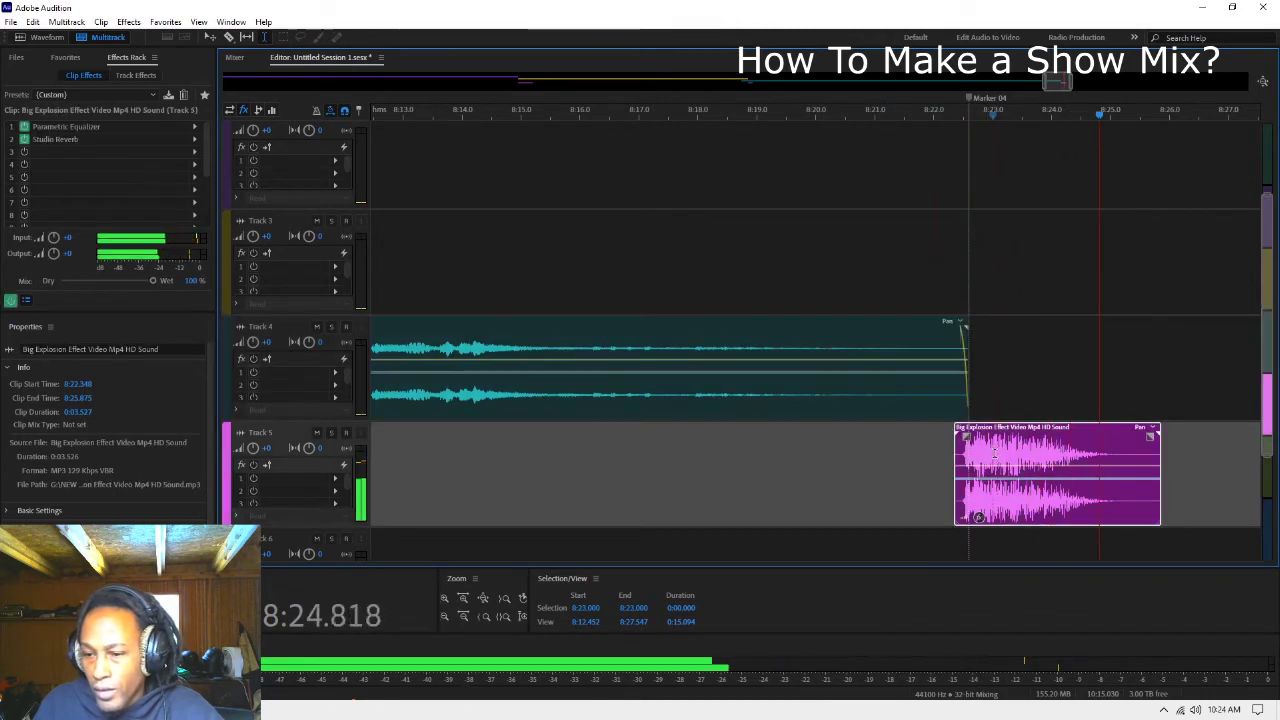
click(826, 471)
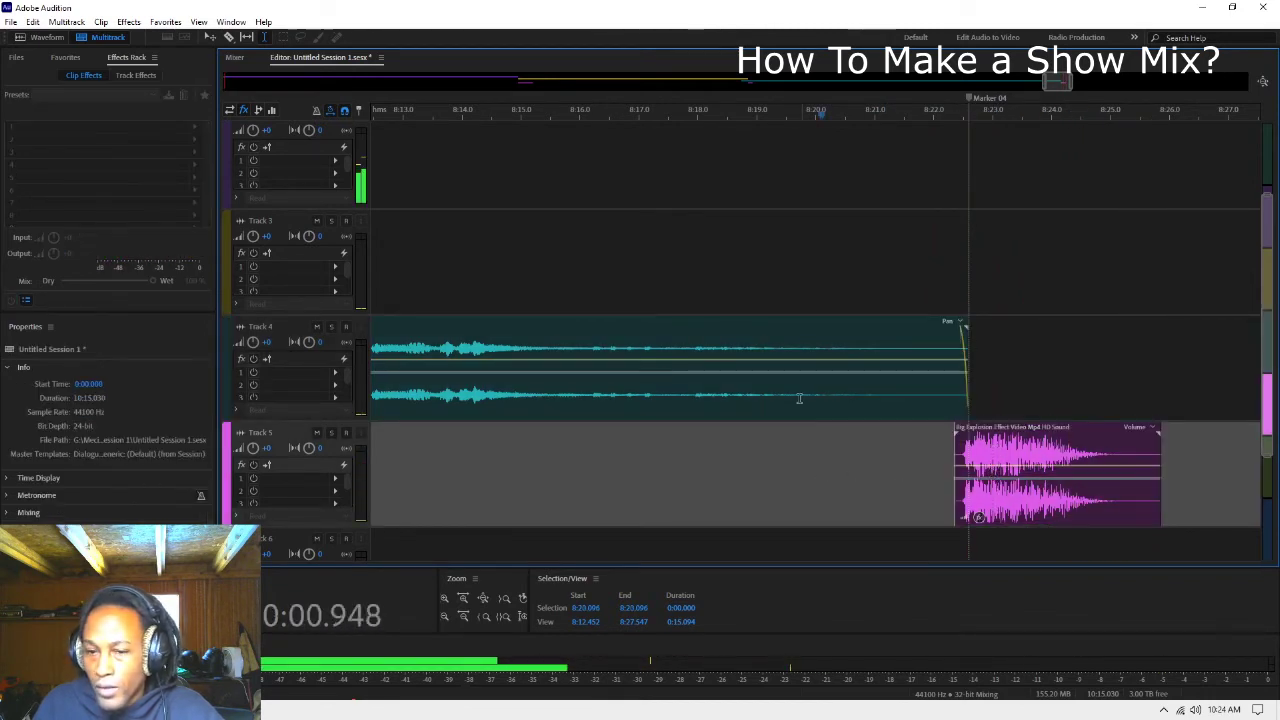
key(space)
click(660, 465)
Step: Save the session, including the unsaved changes to Loving You Performance Version_2.wav
scroll(681, 441, down, 10)
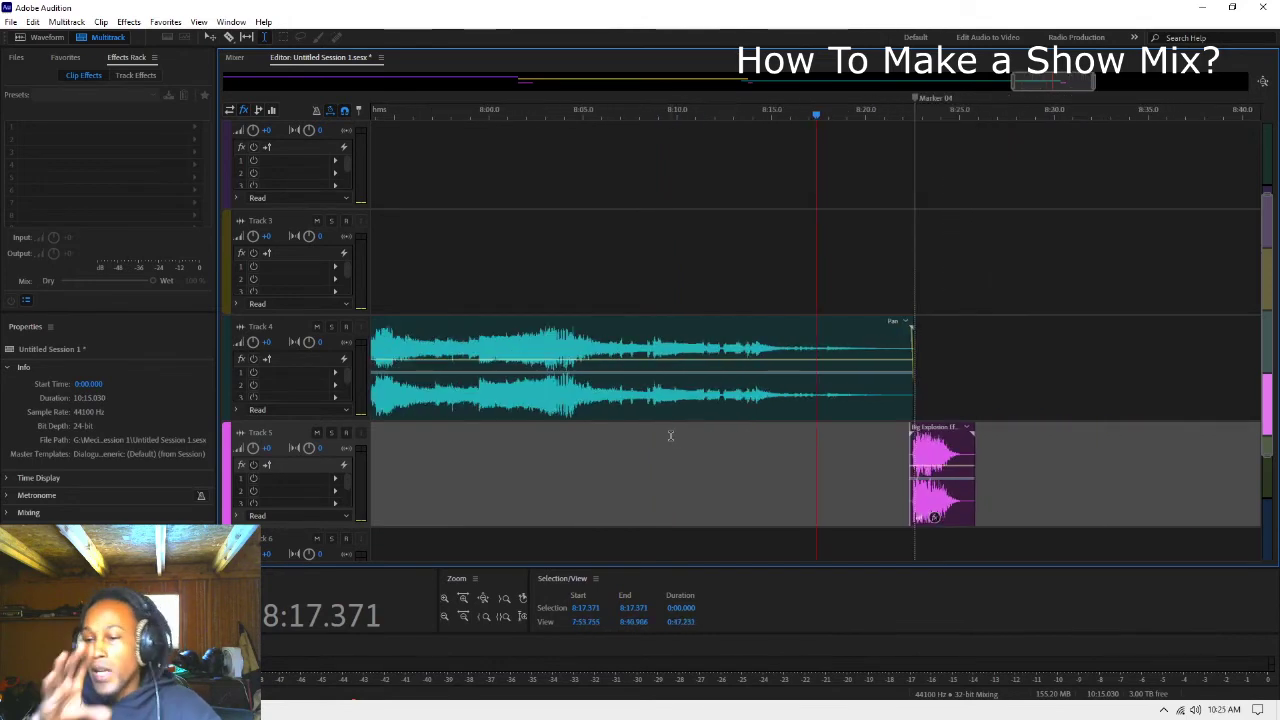
key(backslash)
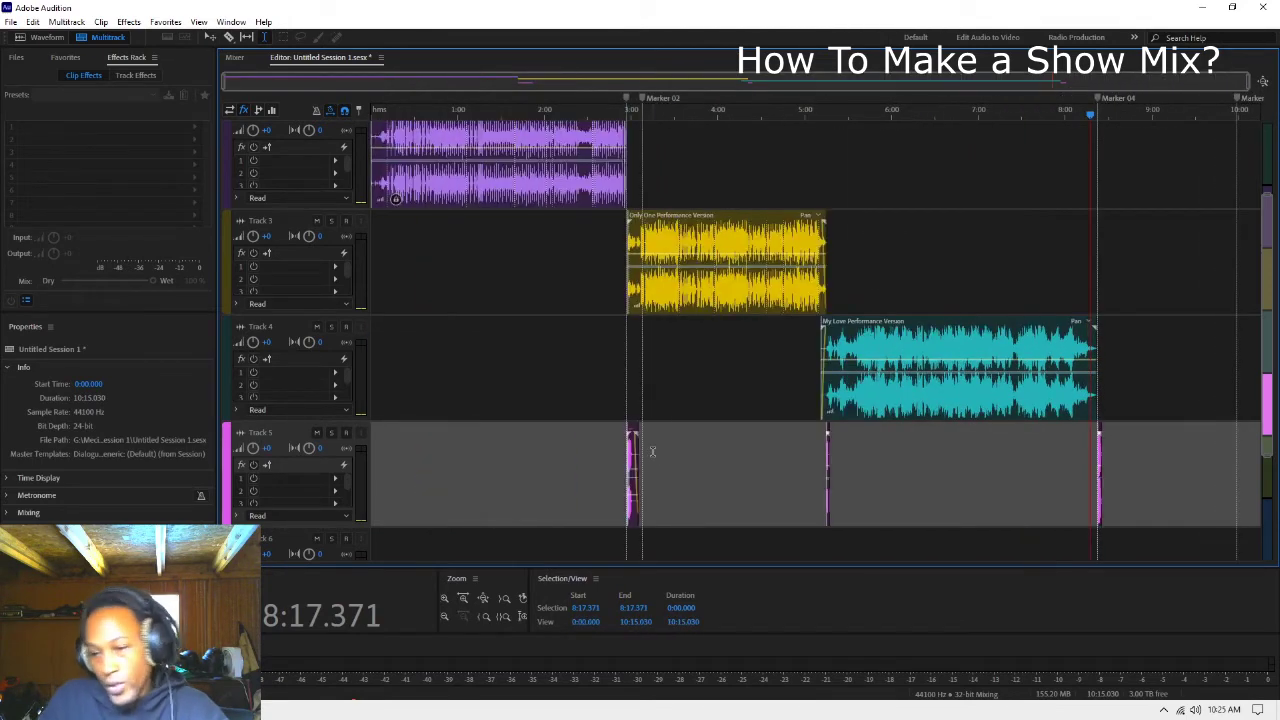
key(ctrl+s)
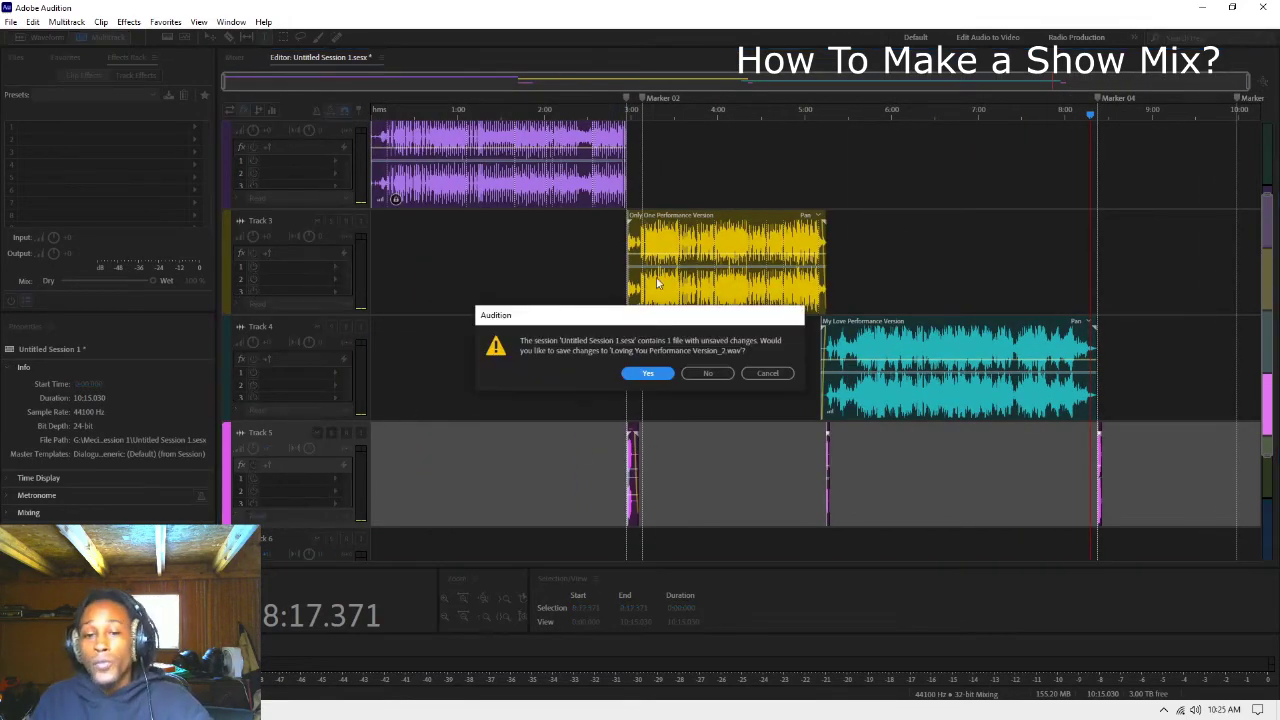
click(664, 372)
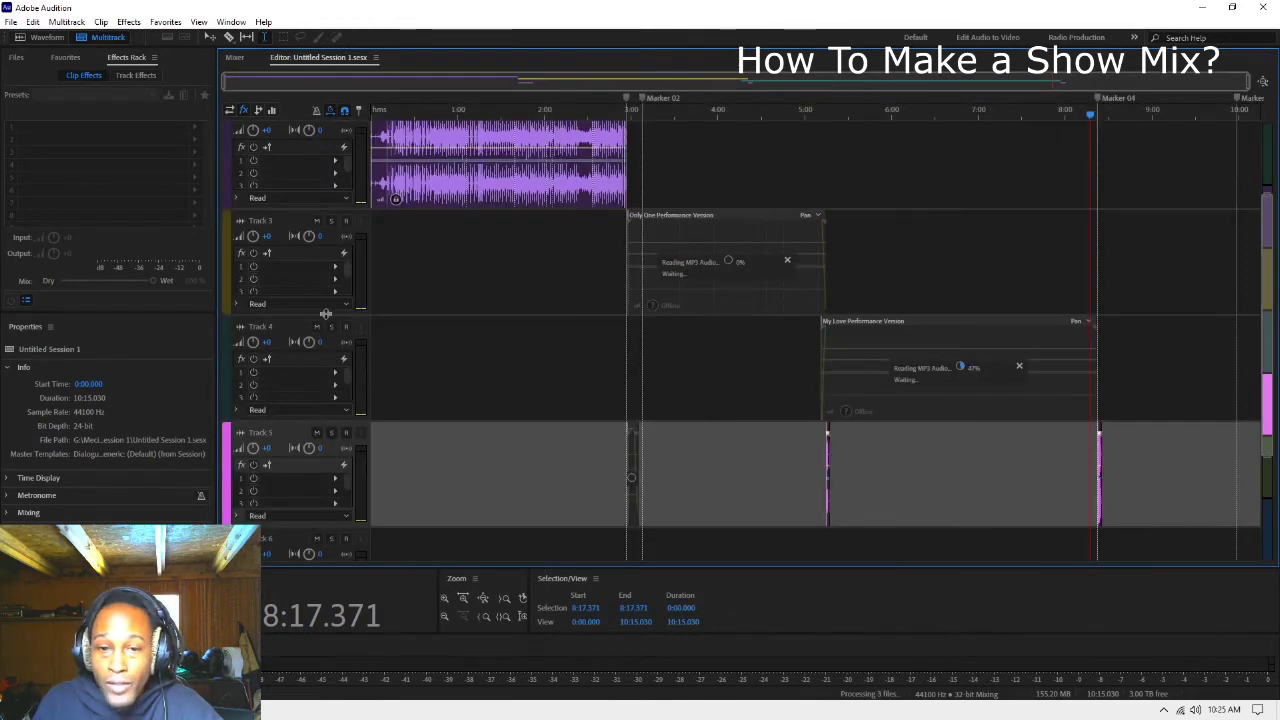
Step: Collapse the tracks to review the whole session, and place the playhead at 8:22.348, the start of the explosion clip
scroll(322, 318, down, 5)
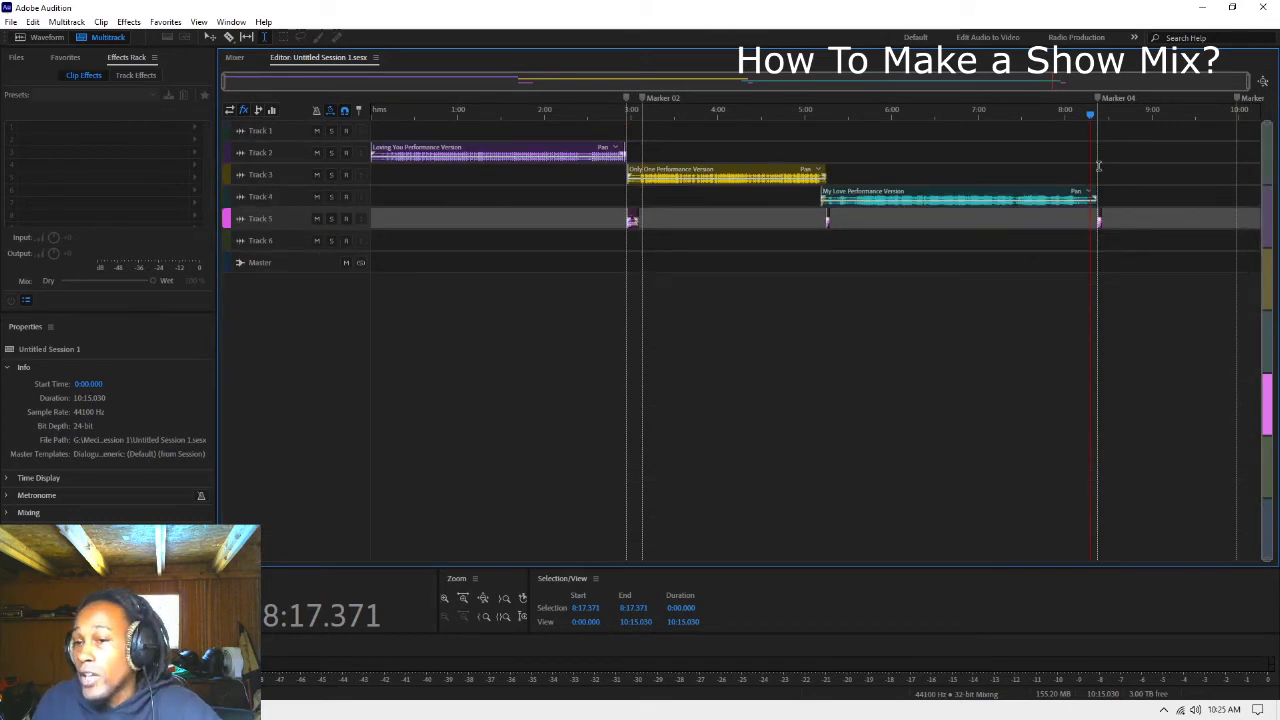
click(592, 197)
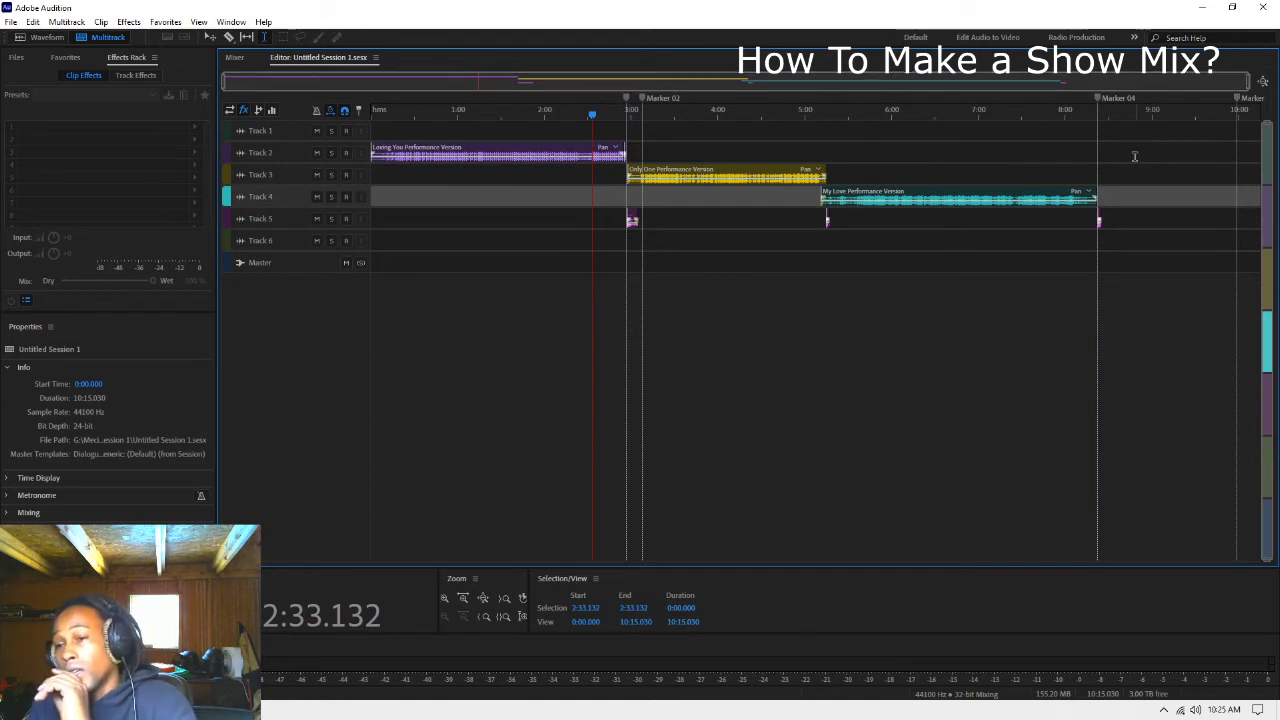
click(1097, 150)
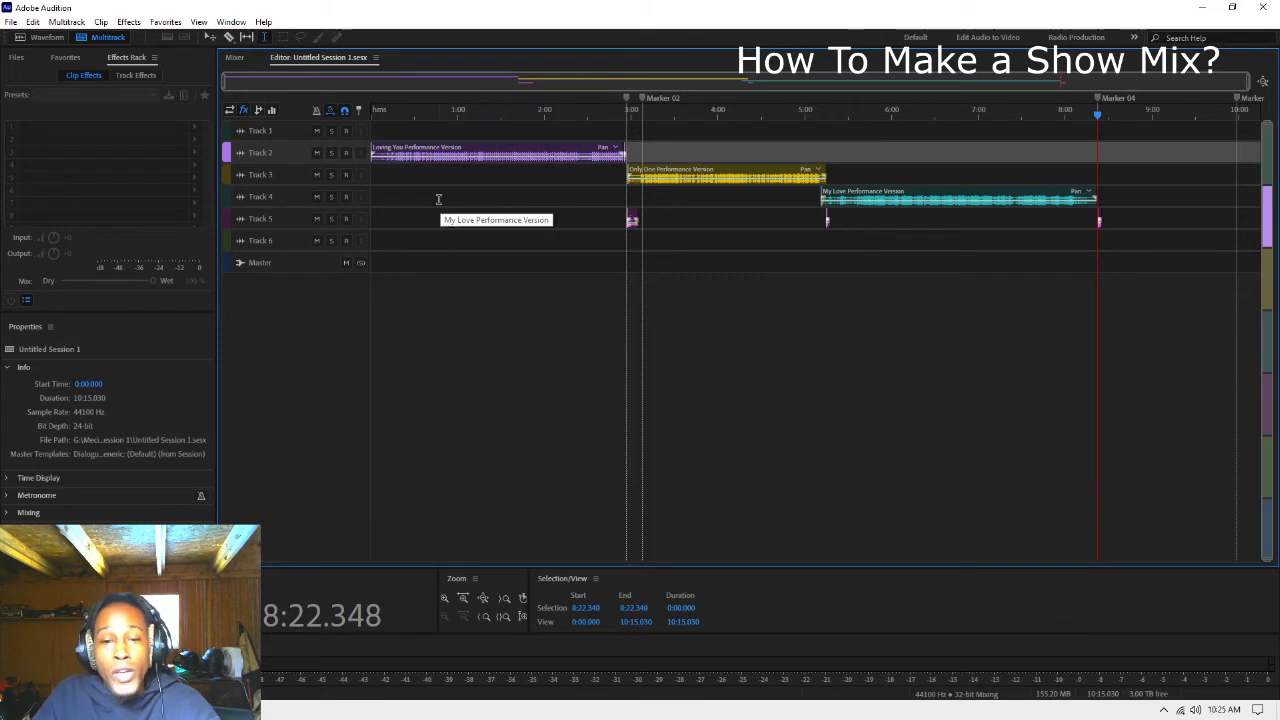
Step: Start a multitrack mixdown export of the entire session and open the browser for its save location
click(10, 21)
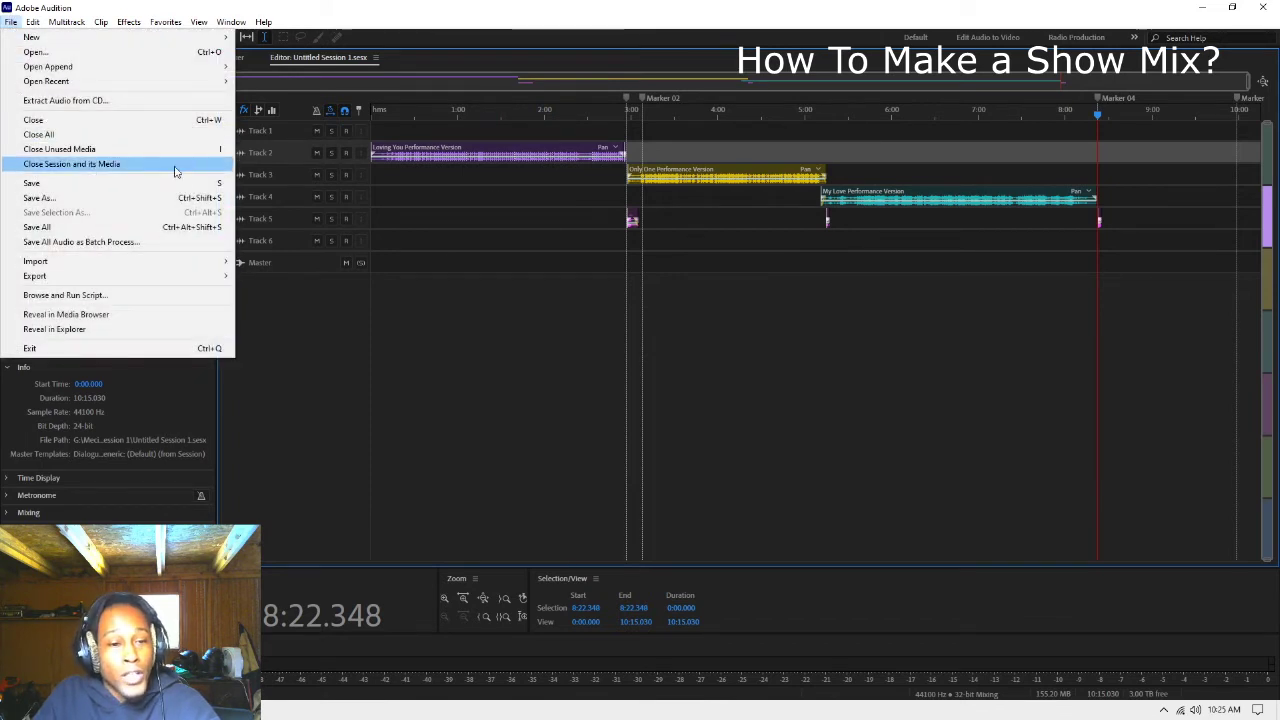
mouse_move(163, 277)
mouse_move(340, 340)
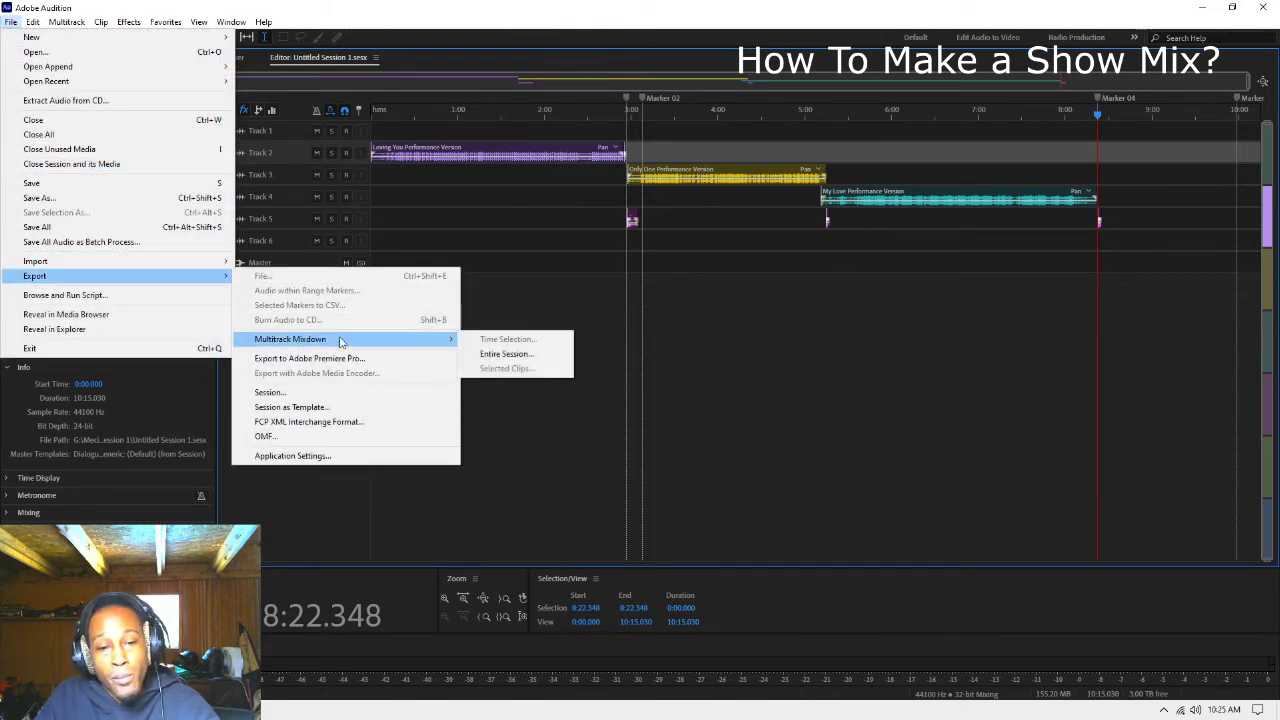
click(502, 362)
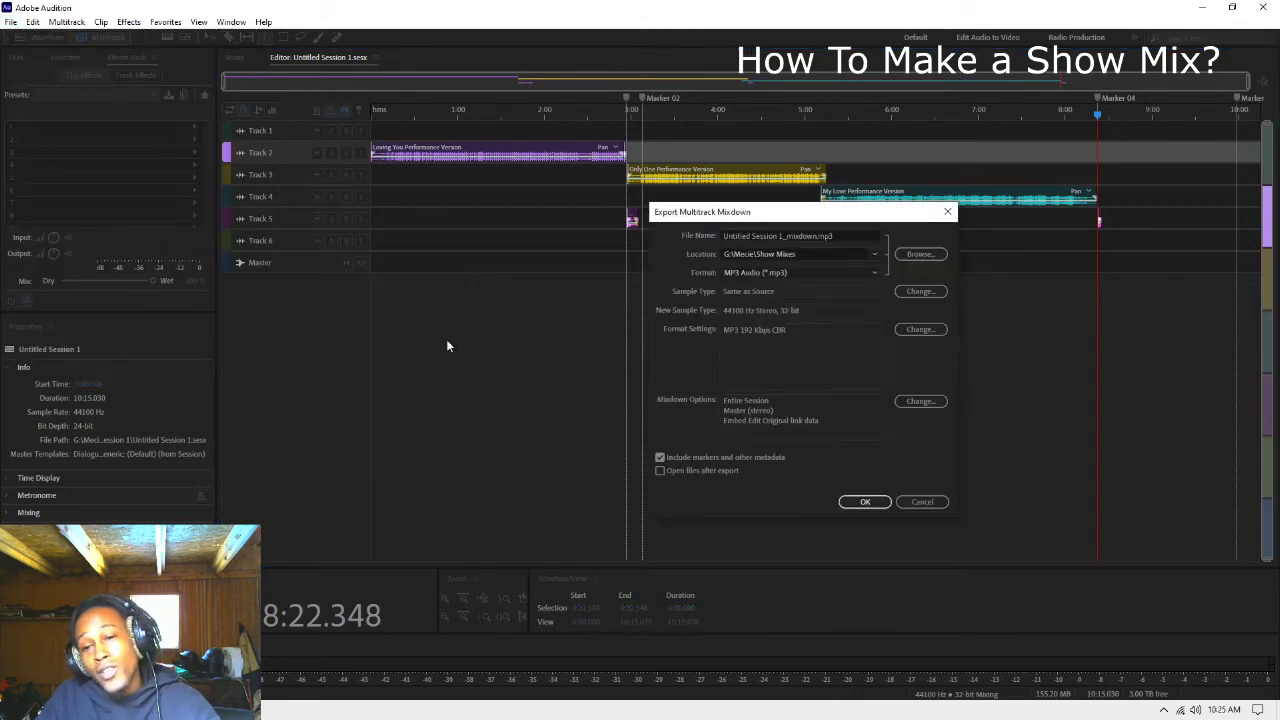
click(920, 256)
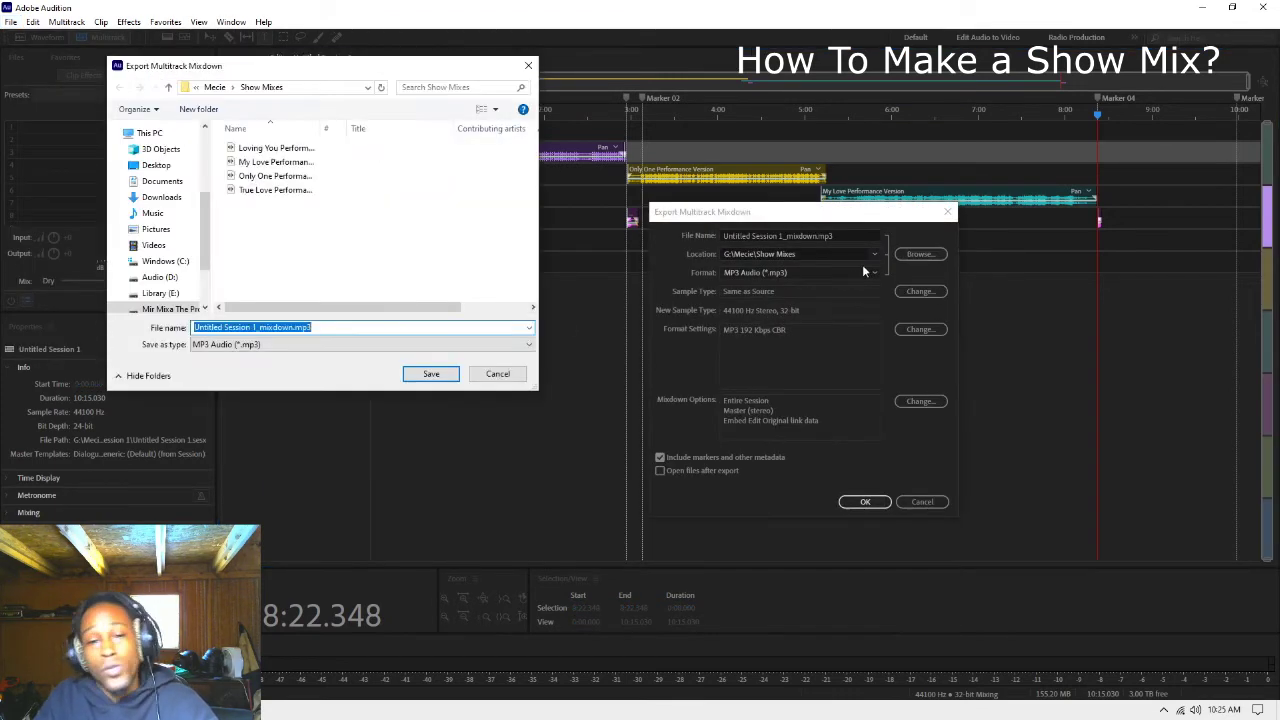
Step: Go up to the parent folder and rename the existing Show Mixes folder to "Performance Versions"
click(214, 87)
click(258, 176)
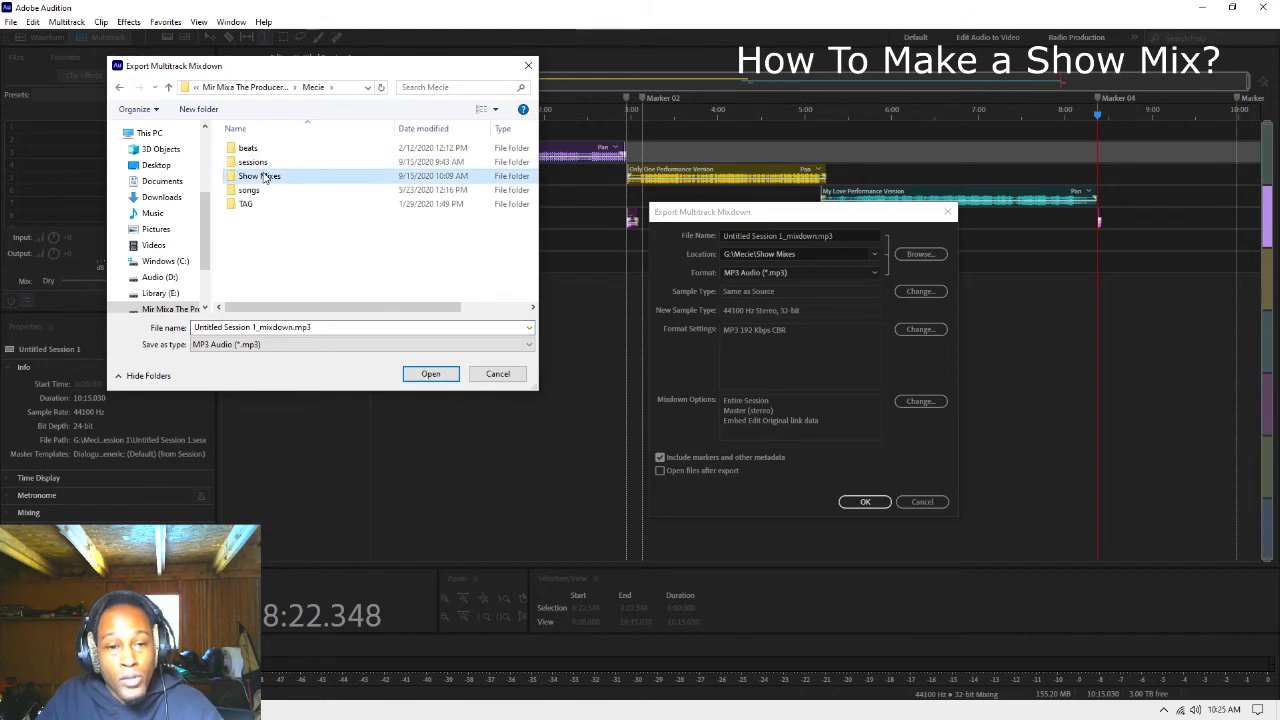
right_click(262, 176)
click(320, 484)
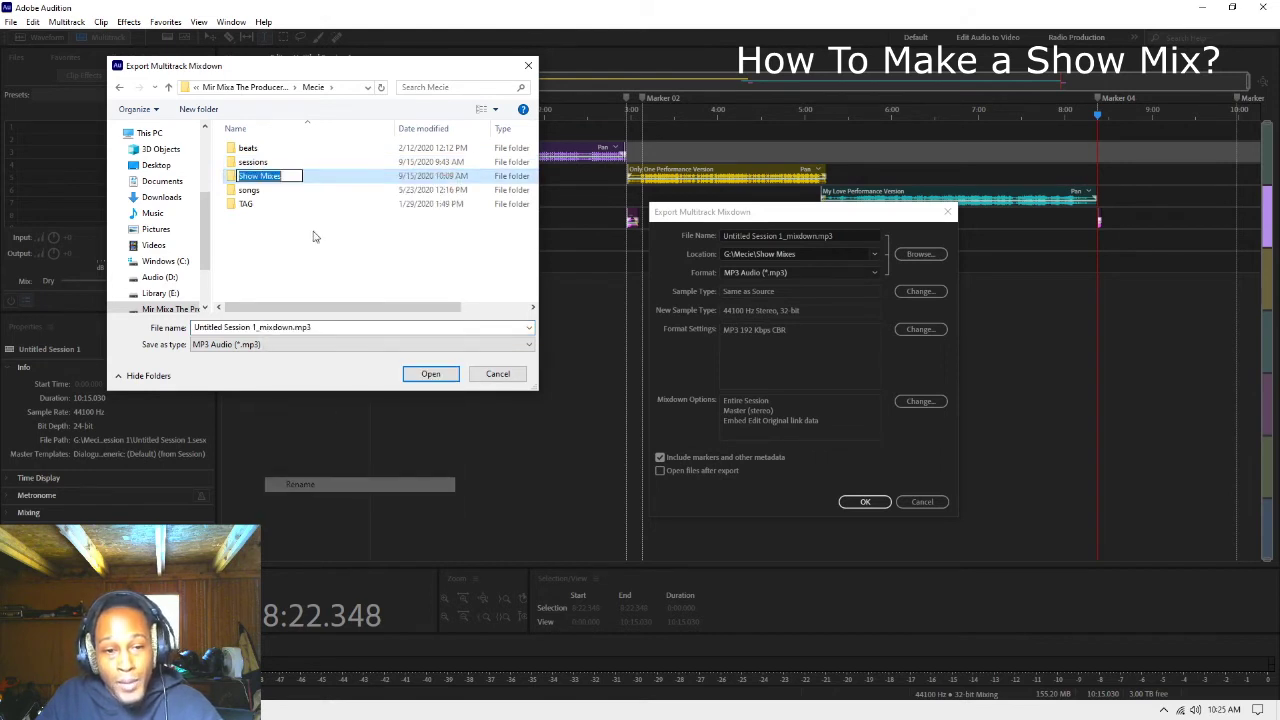
click(289, 176)
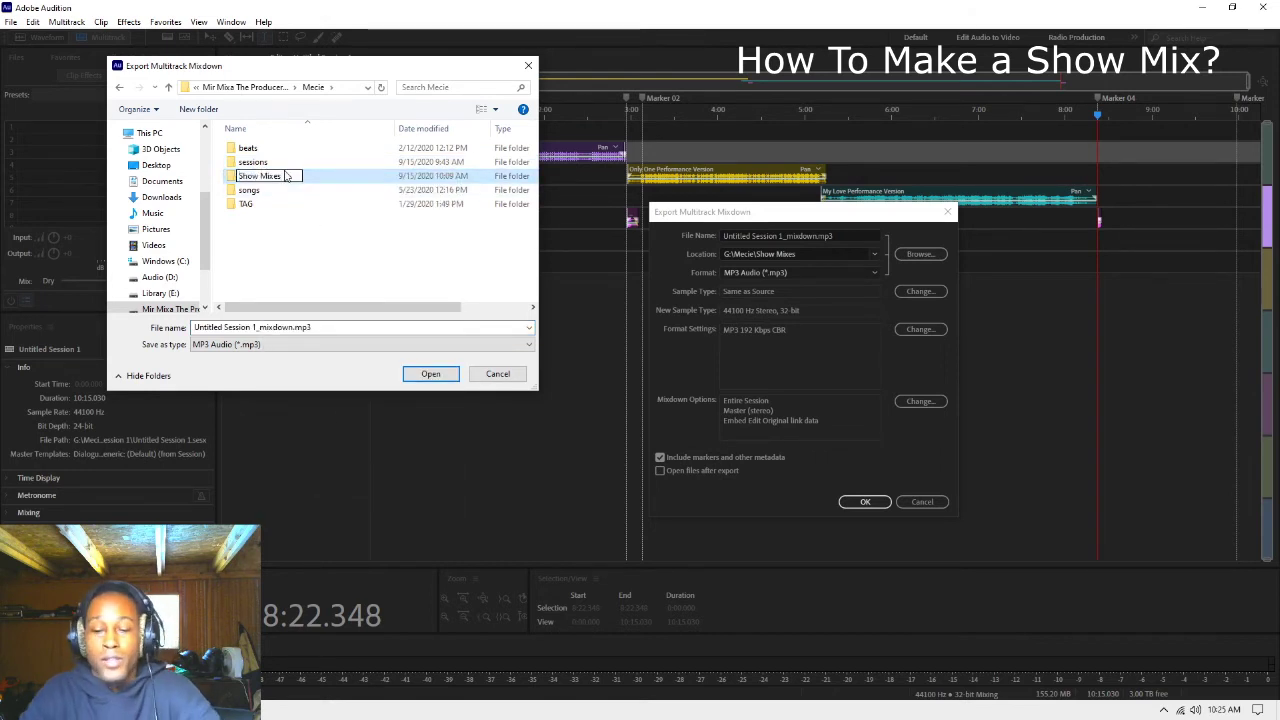
key(BackSpace)
key(BackSpace)
key(BackSpace)
key(BackSpace)
key(BackSpace)
key(BackSpace)
key(BackSpace)
key(BackSpace)
key(BackSpace)
key(BackSpace)
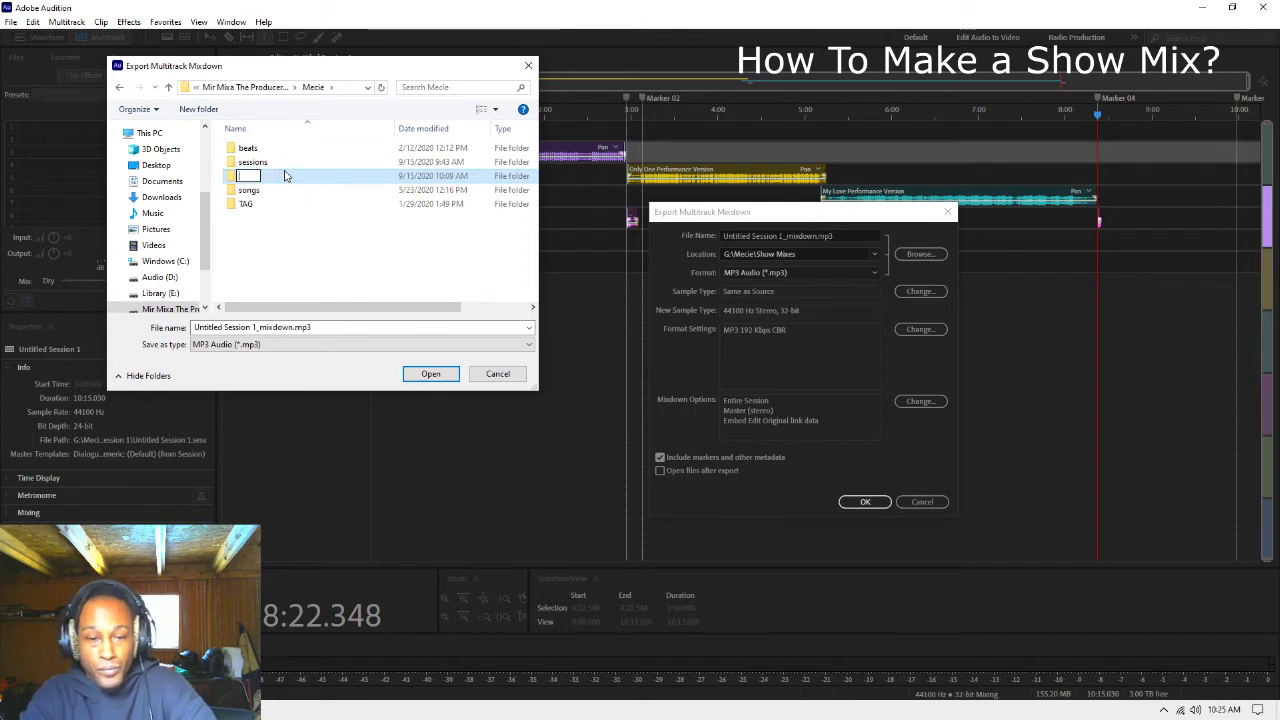
text(Perfor)
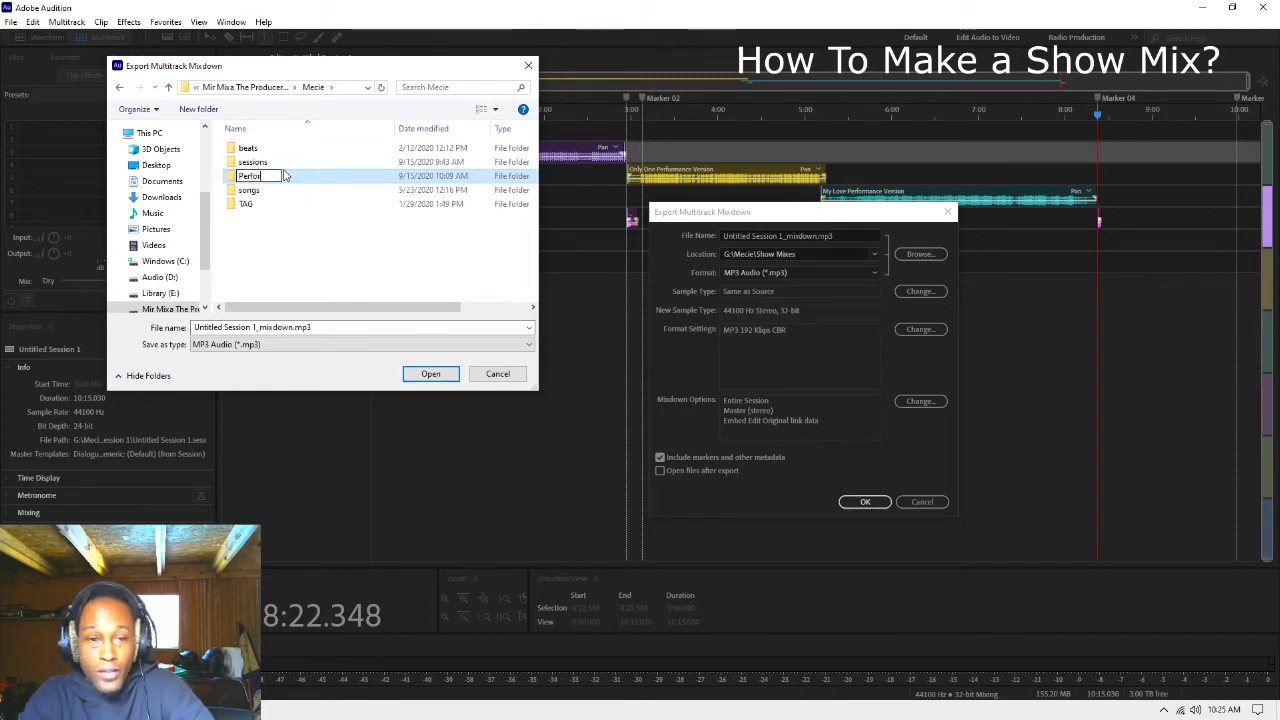
text(mance Versions)
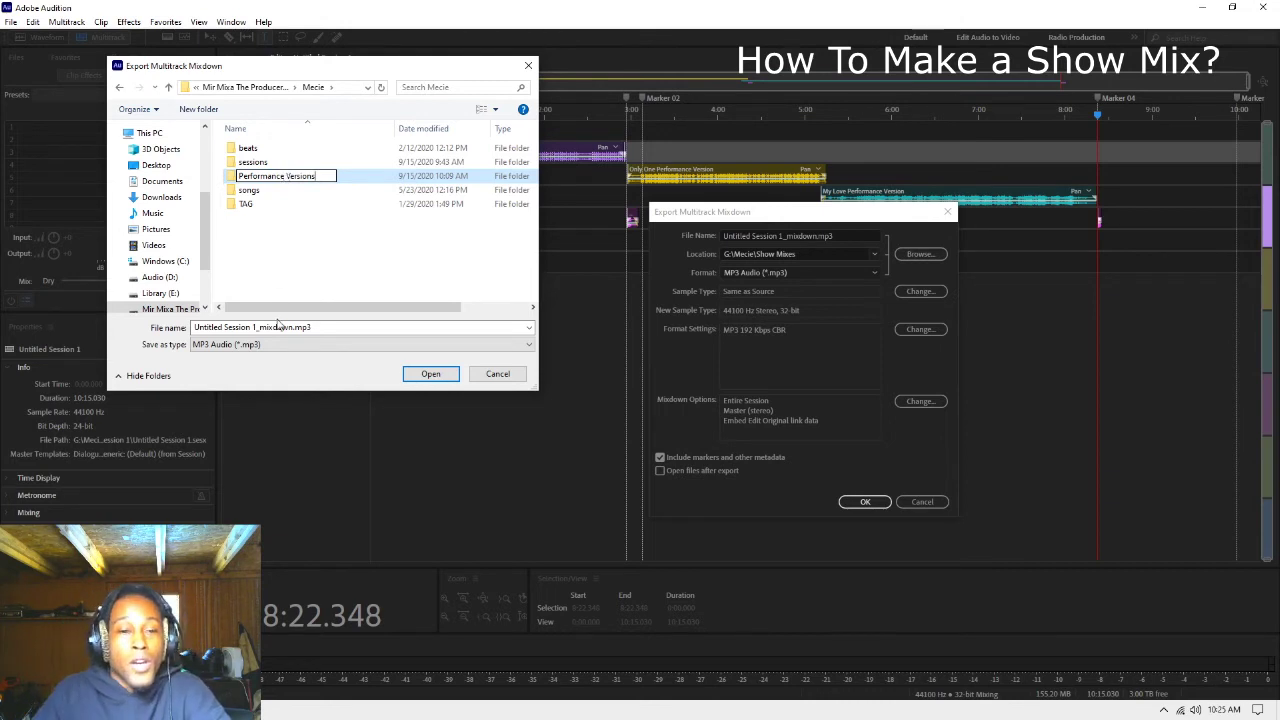
key(Return)
Step: Create a new folder named "Show Mixes" beside Performance Versions and open it as the export destination
click(200, 109)
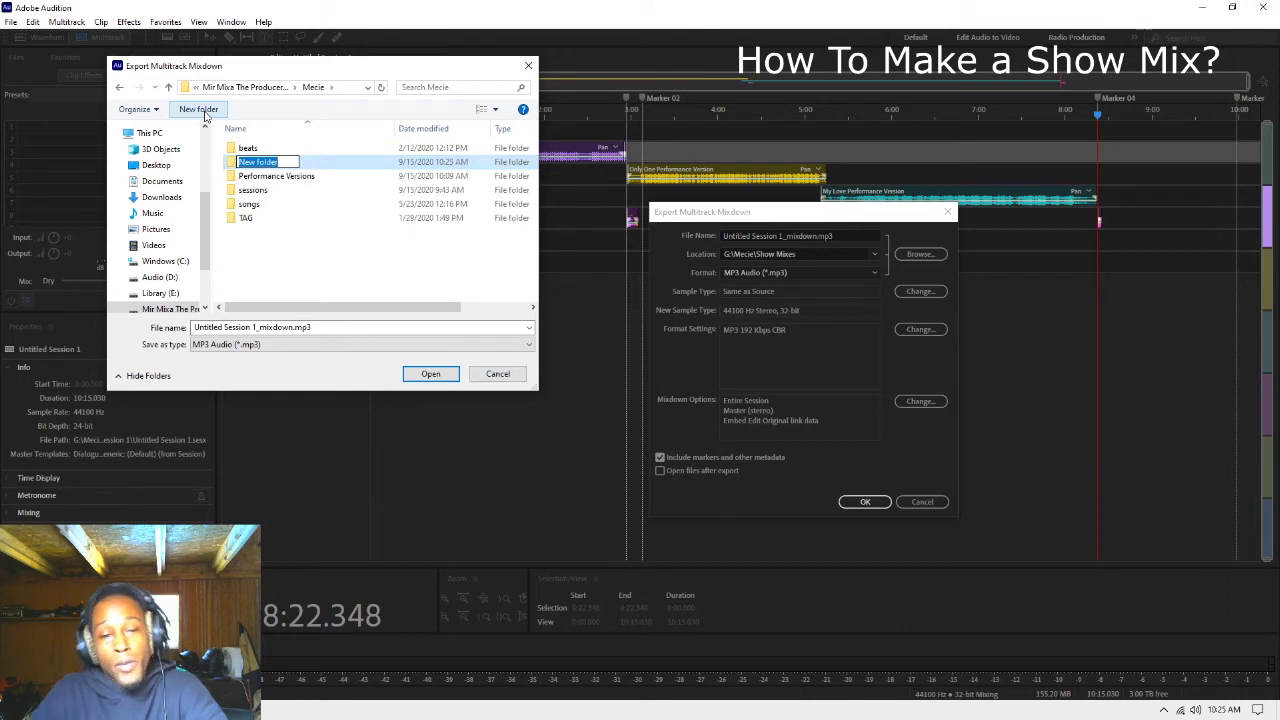
text(Show Mi)
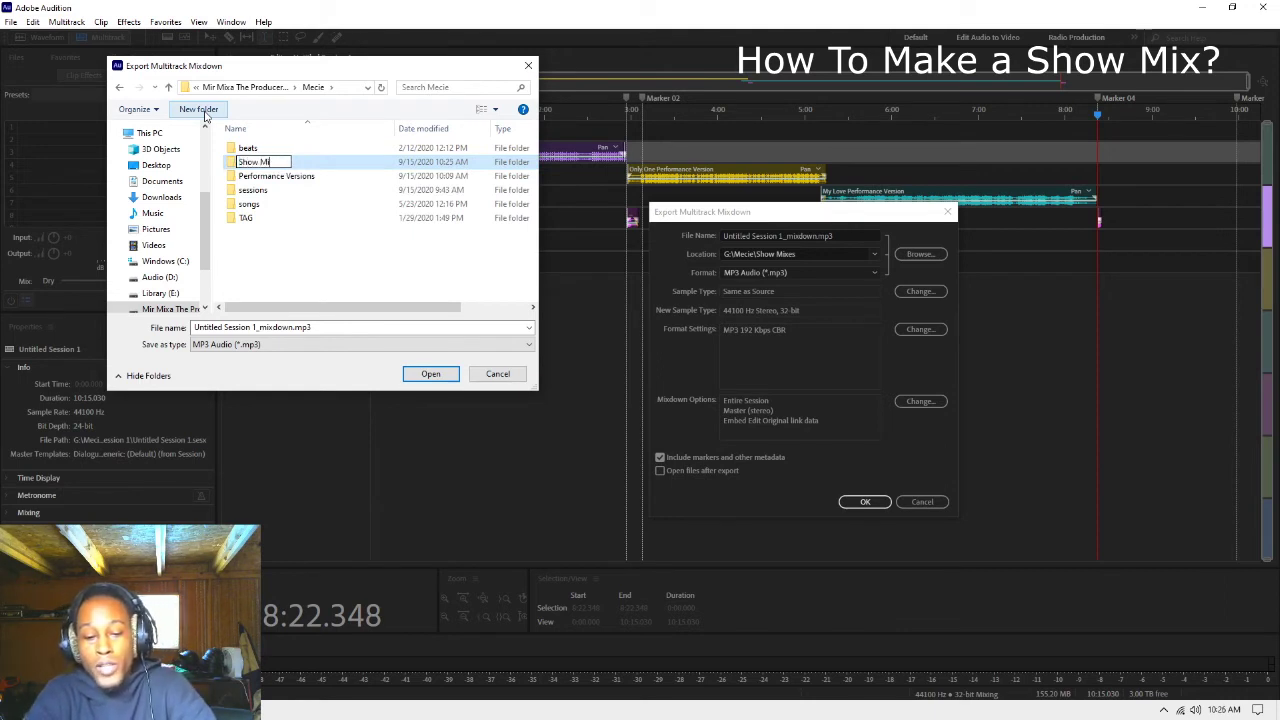
text(xes)
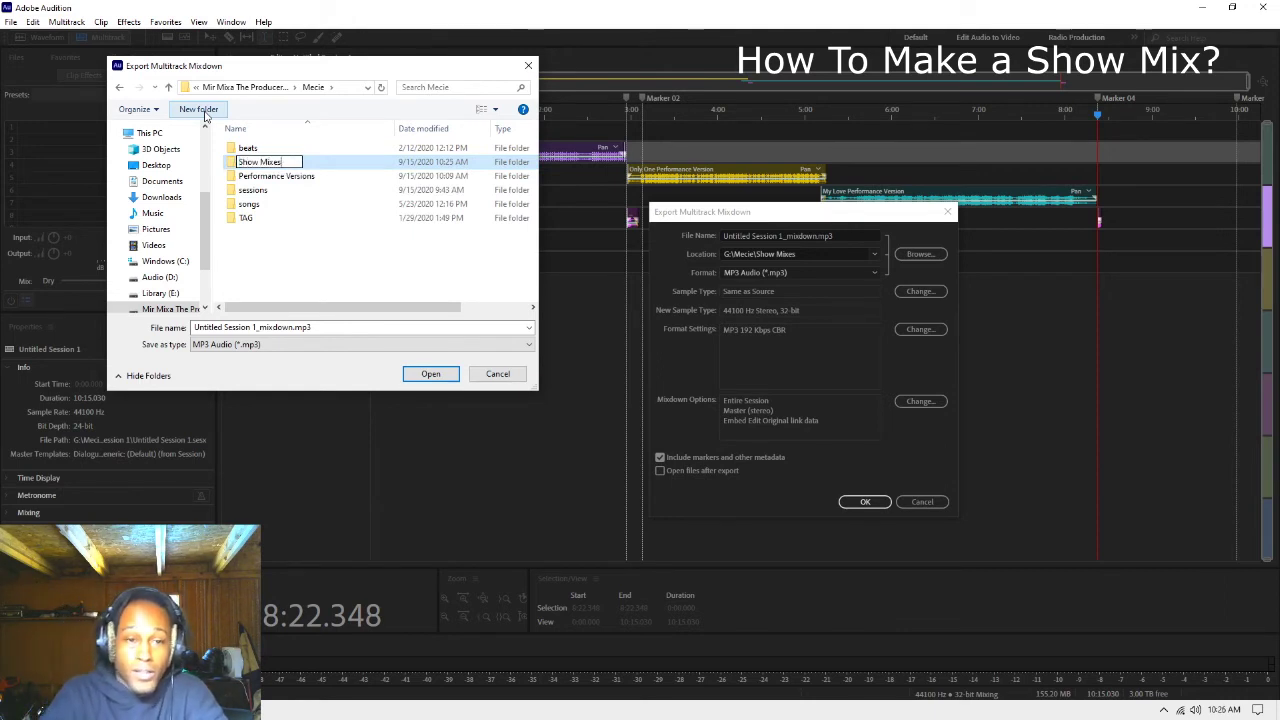
key(Return)
double_click(272, 192)
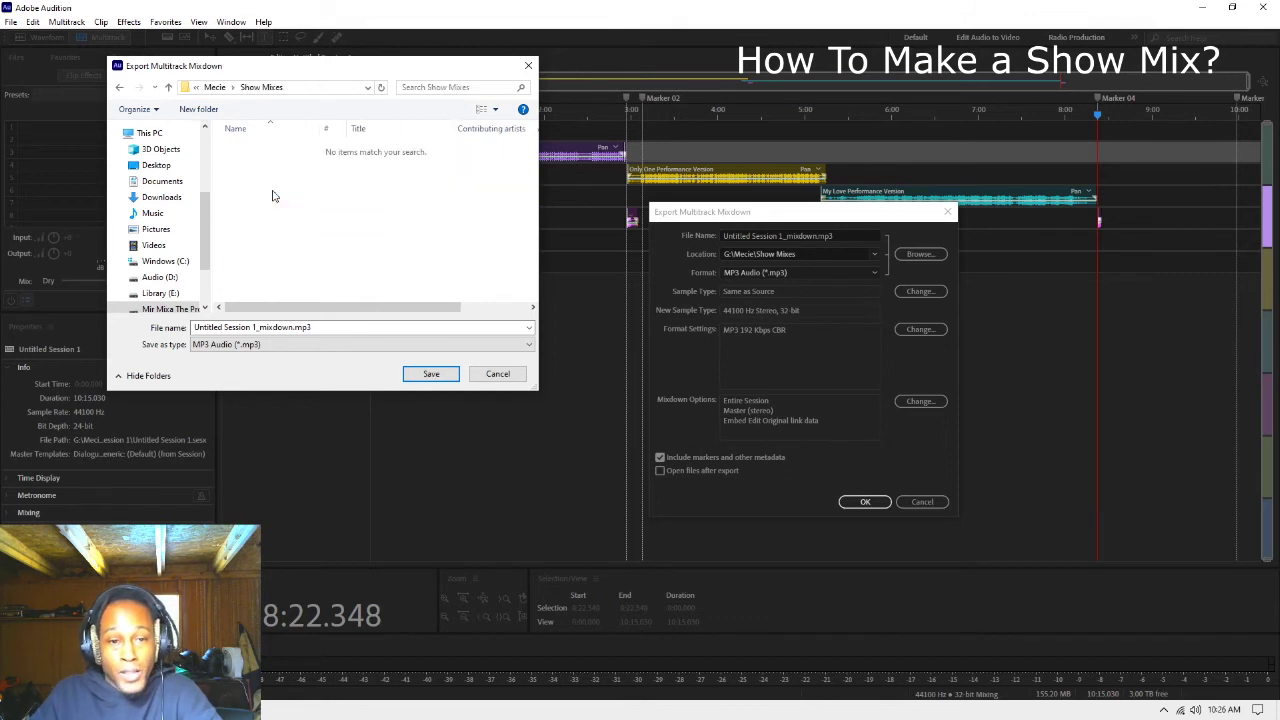
Step: Name the MP3 mixdown "Sept 24 th show Mecie show mix8 mins" and confirm the Show Mixes folder as its location
click(326, 327)
text(S)
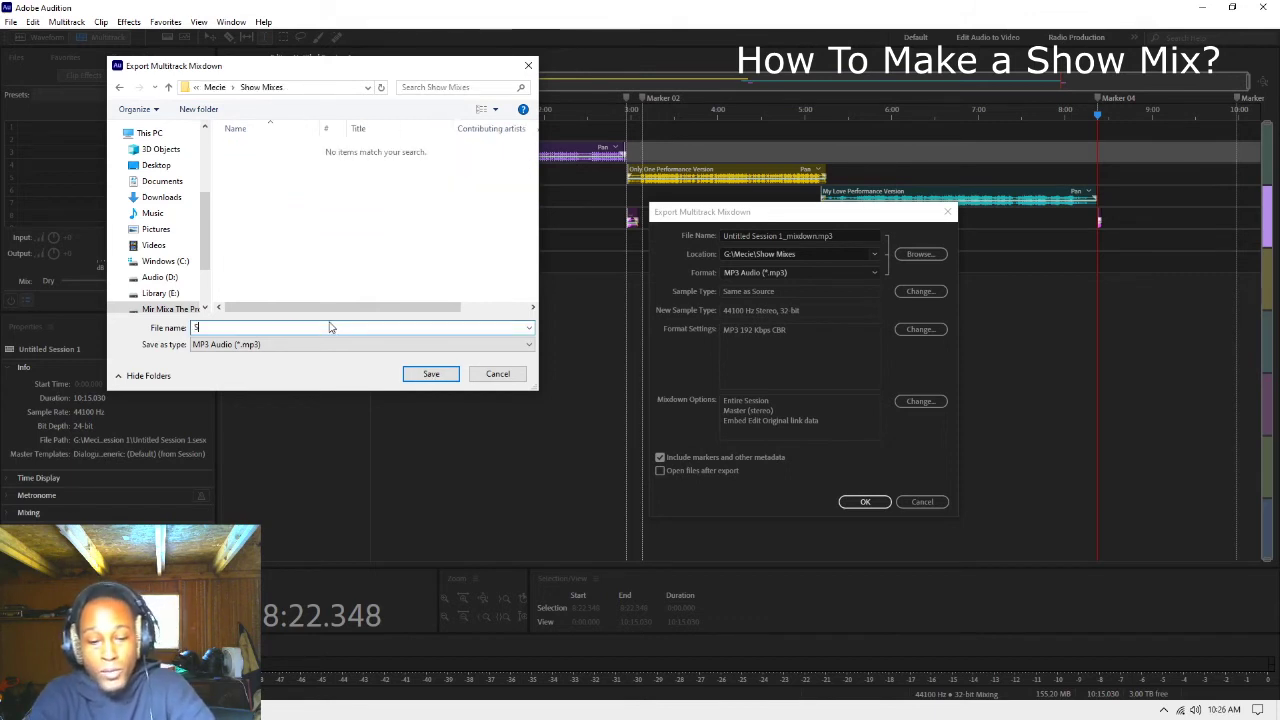
text(ept 2)
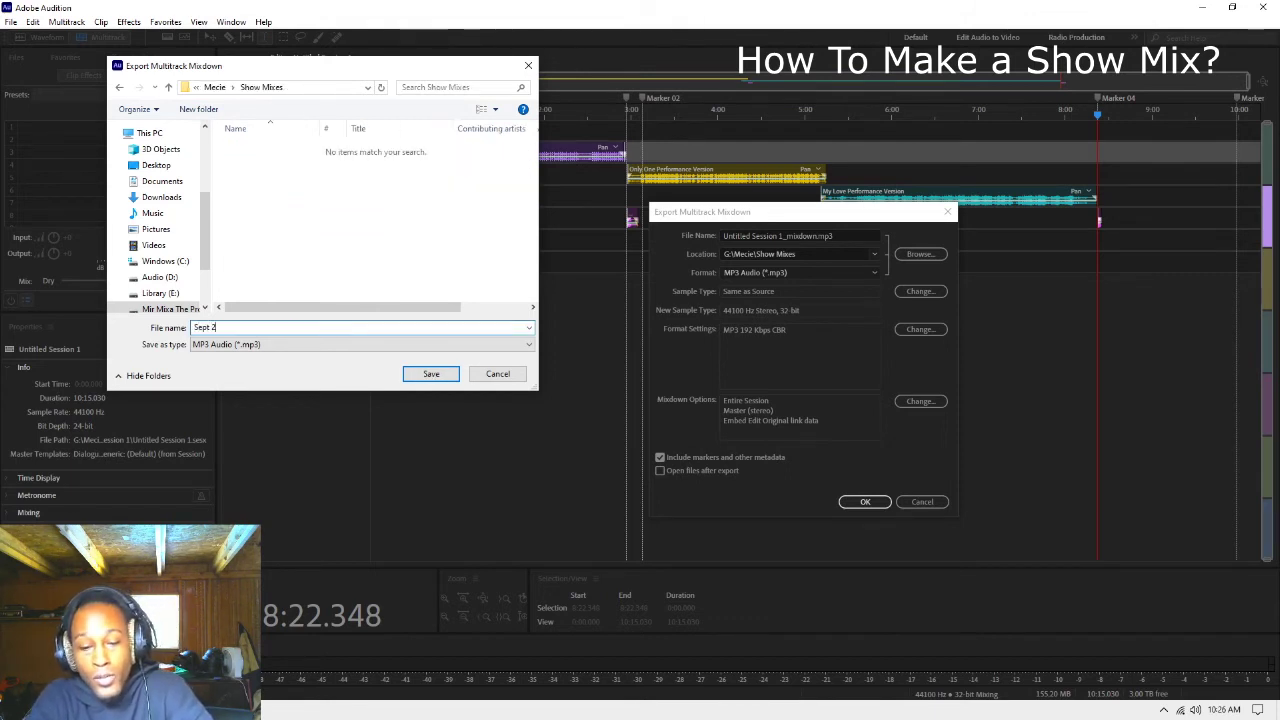
text(4 th)
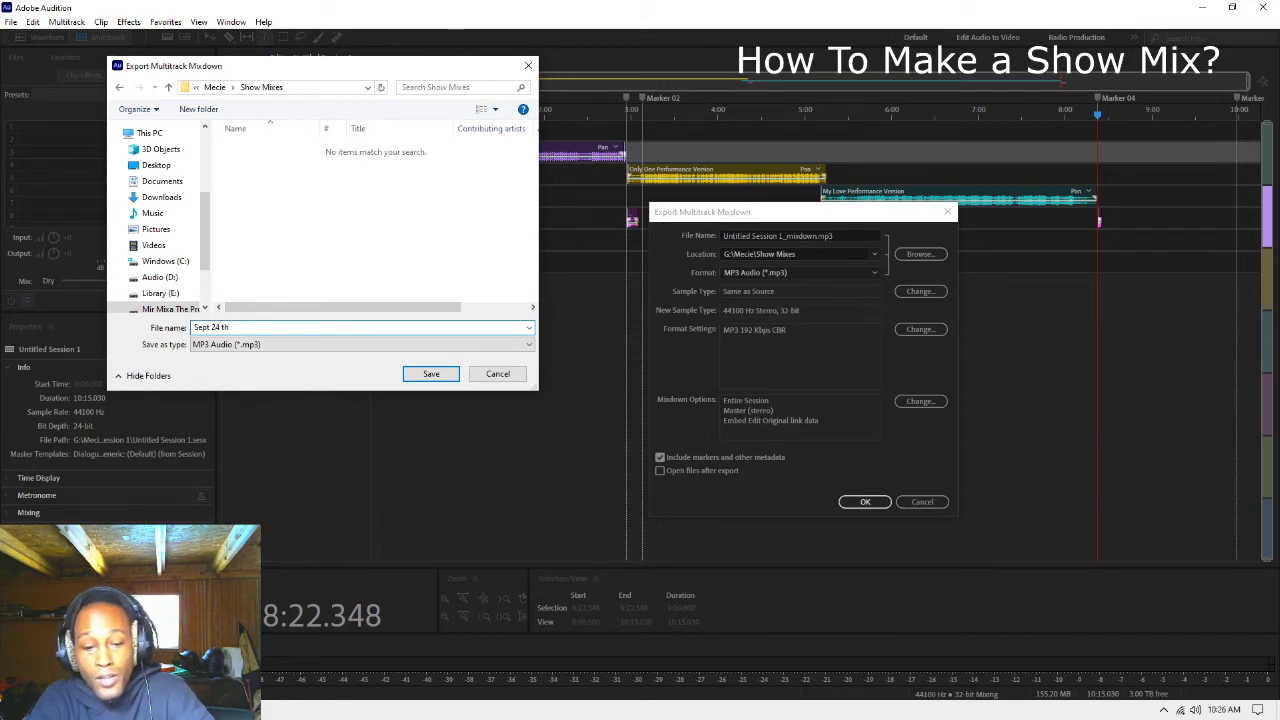
text( show Meci)
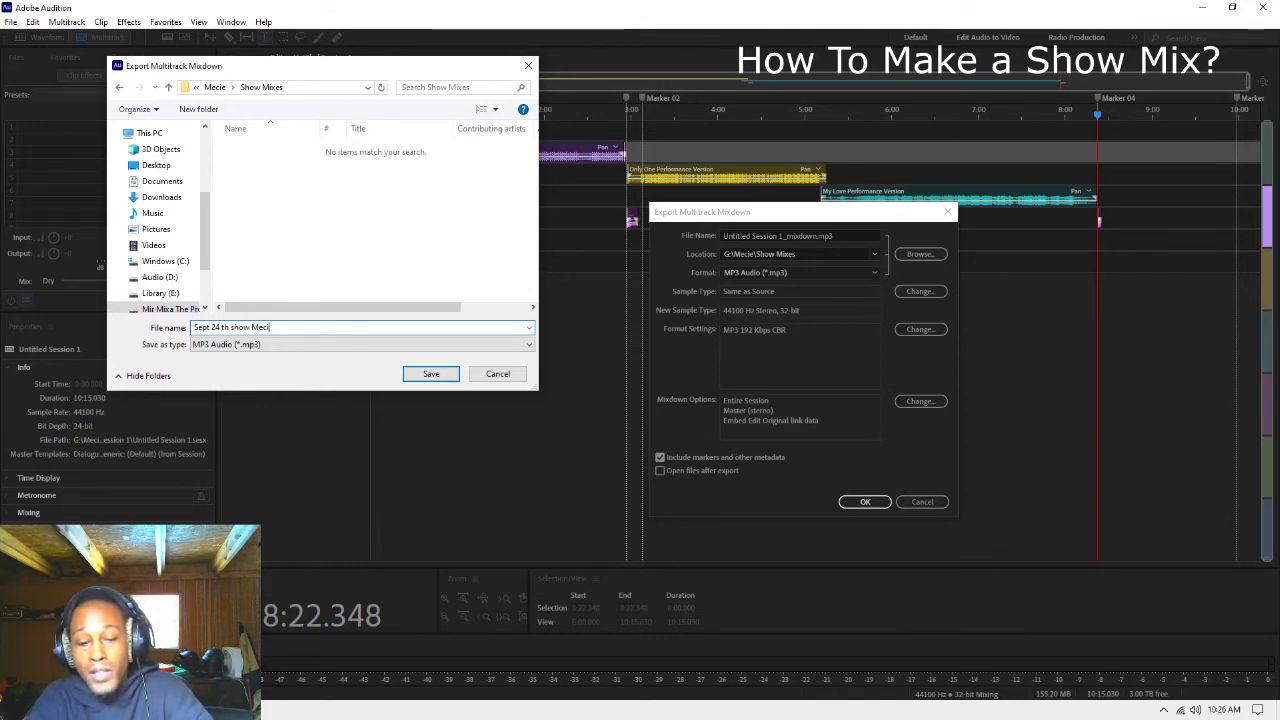
text(eshow)
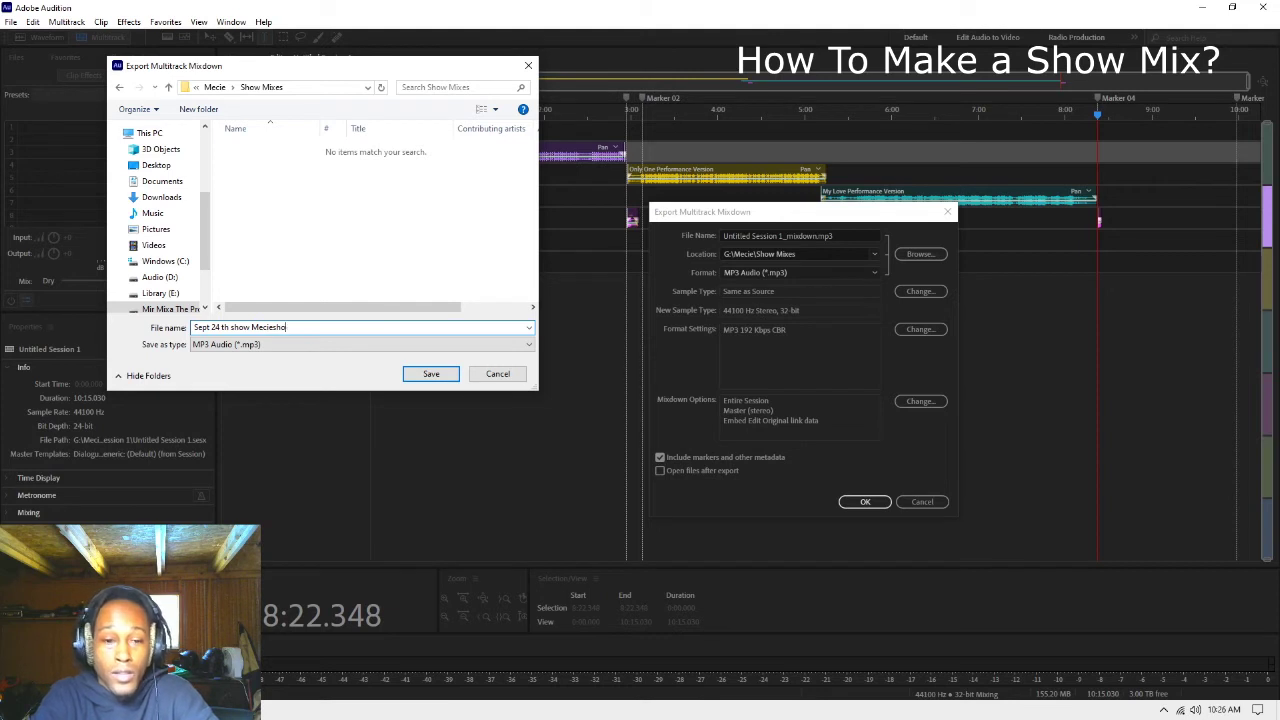
key(BackSpace)
key(BackSpace)
key(BackSpace)
text(show mix)
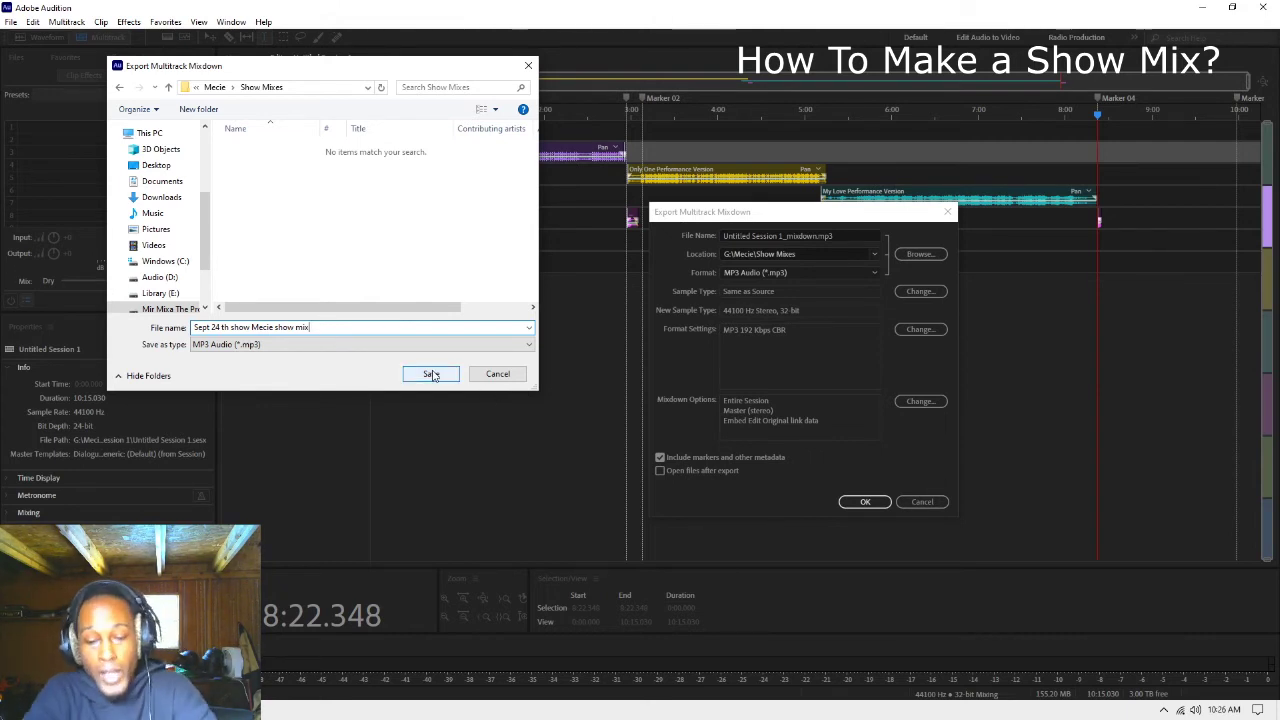
text(8 mins)
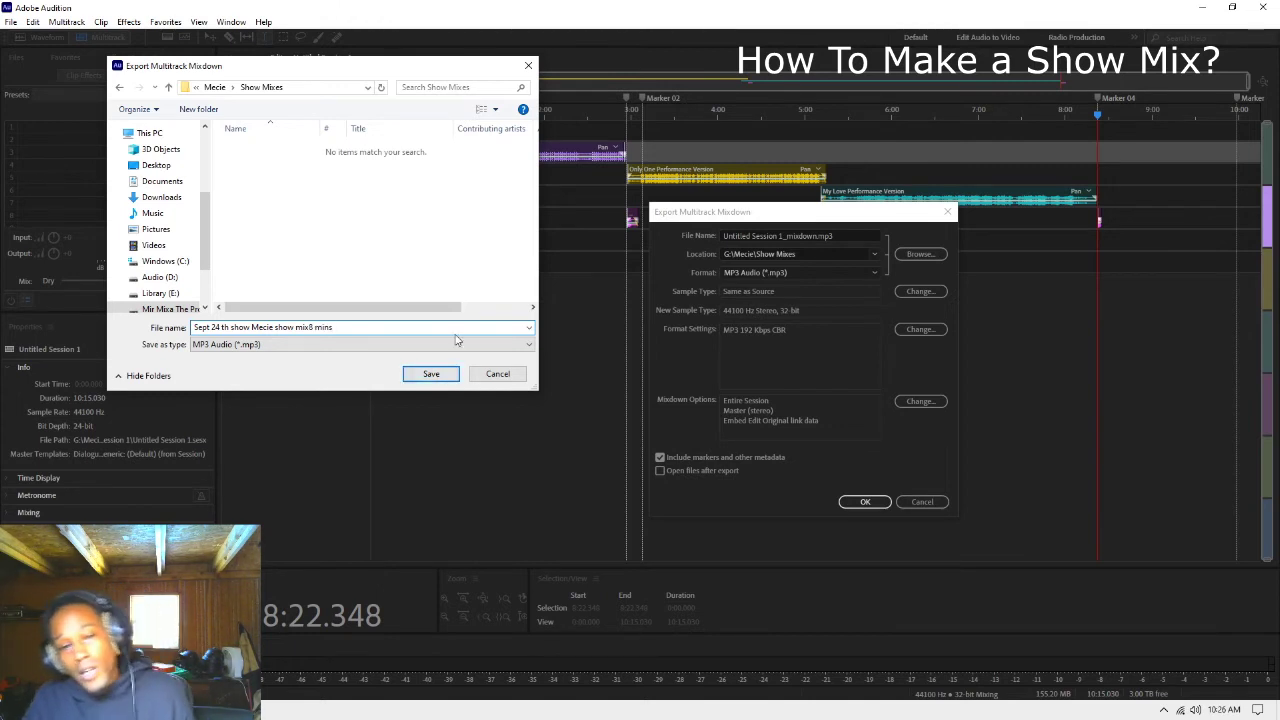
click(431, 374)
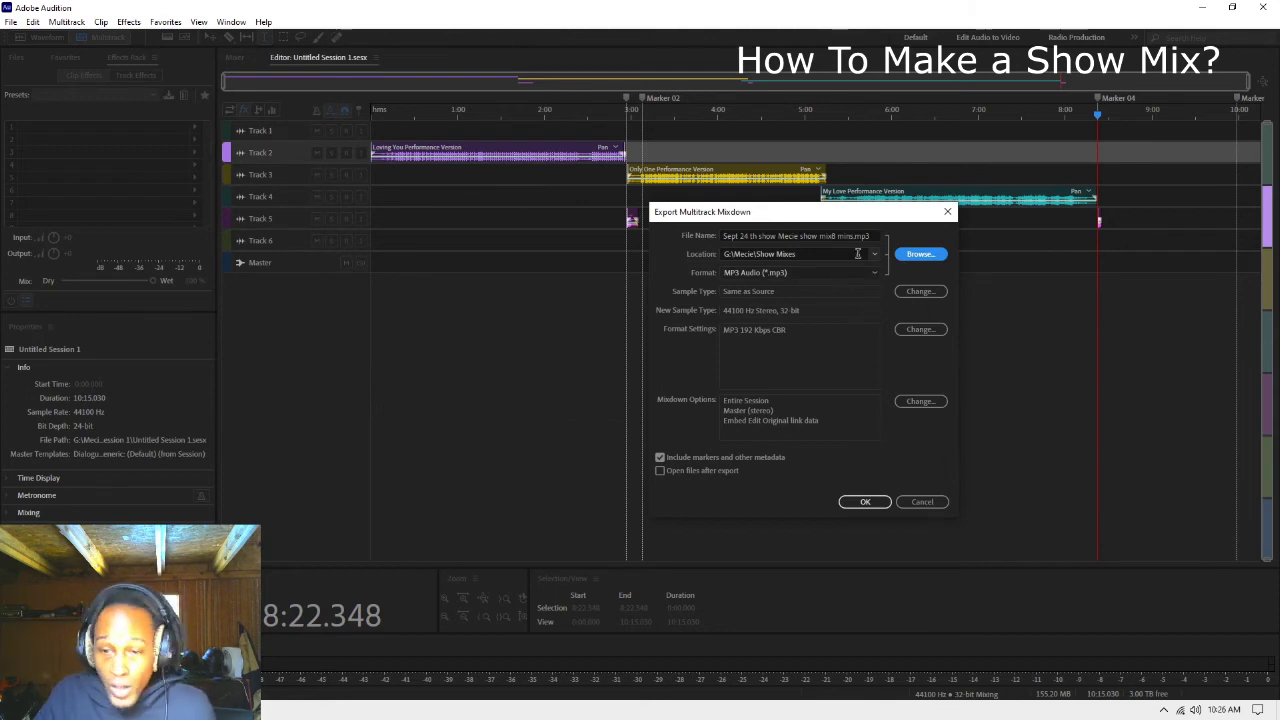
Step: Export the MP3 mixdown with markers and other metadata included, and switch to File Explorer
click(660, 457)
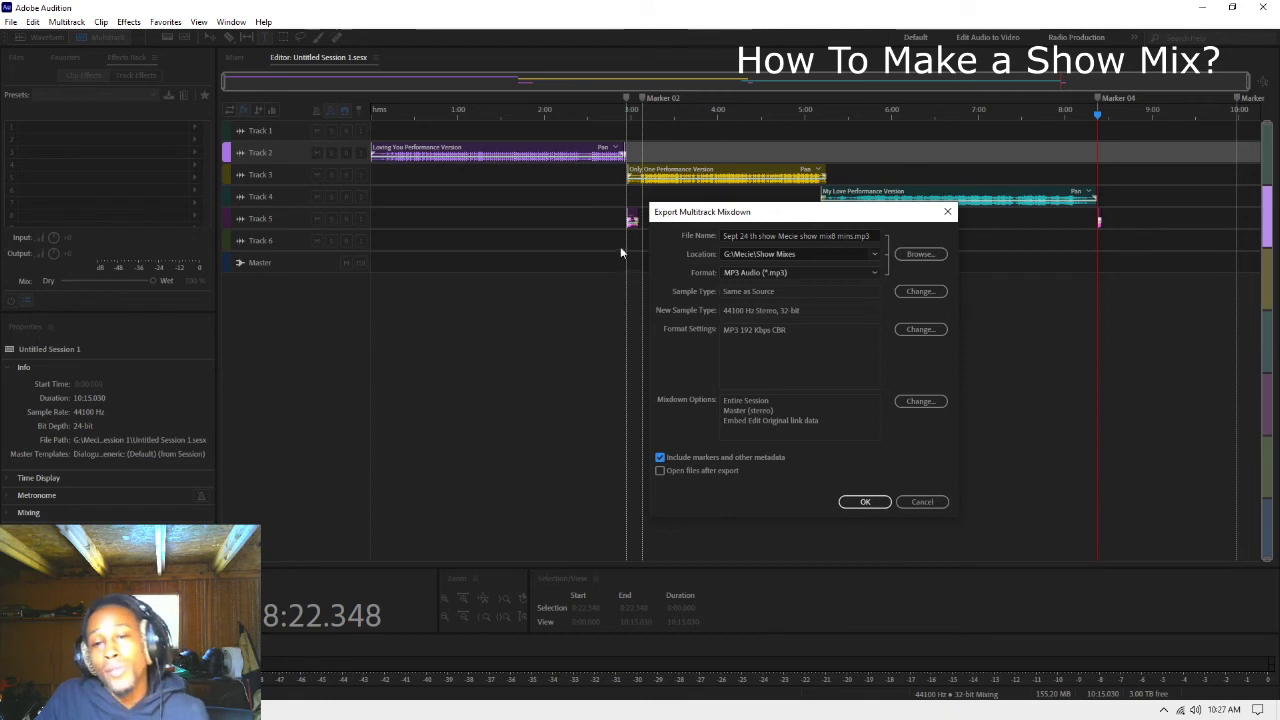
click(848, 501)
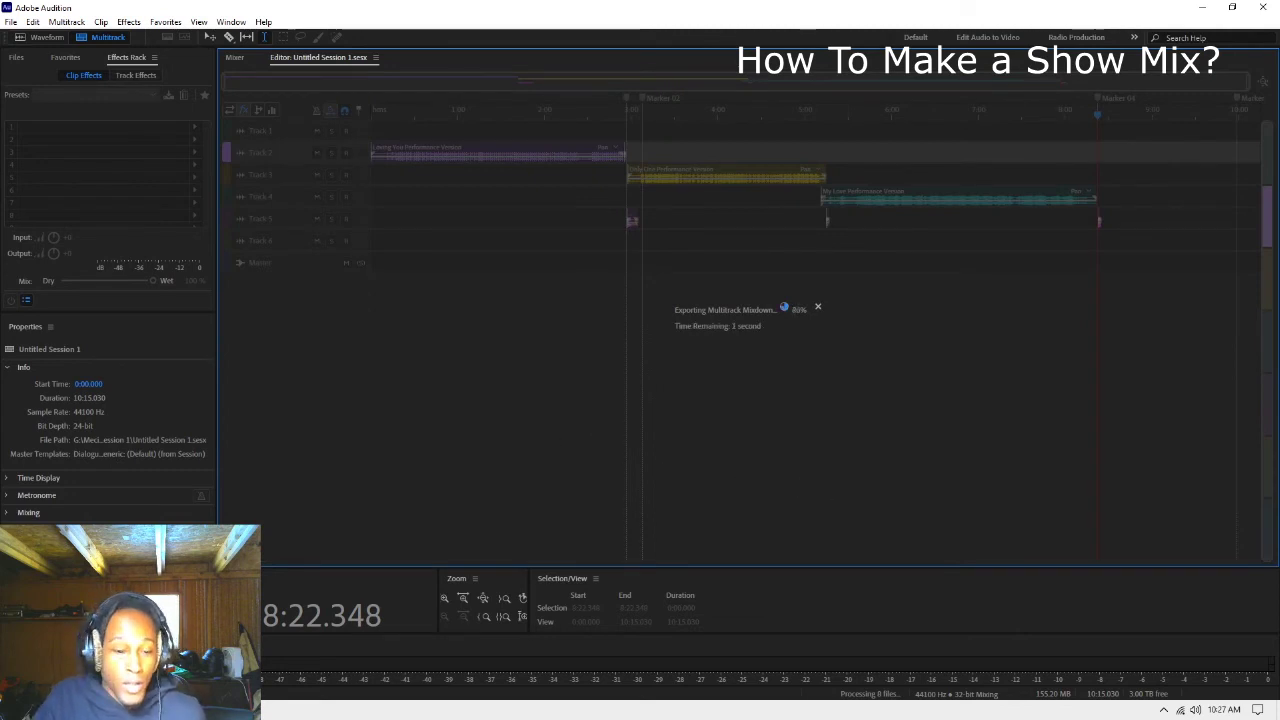
key(alt+Tab)
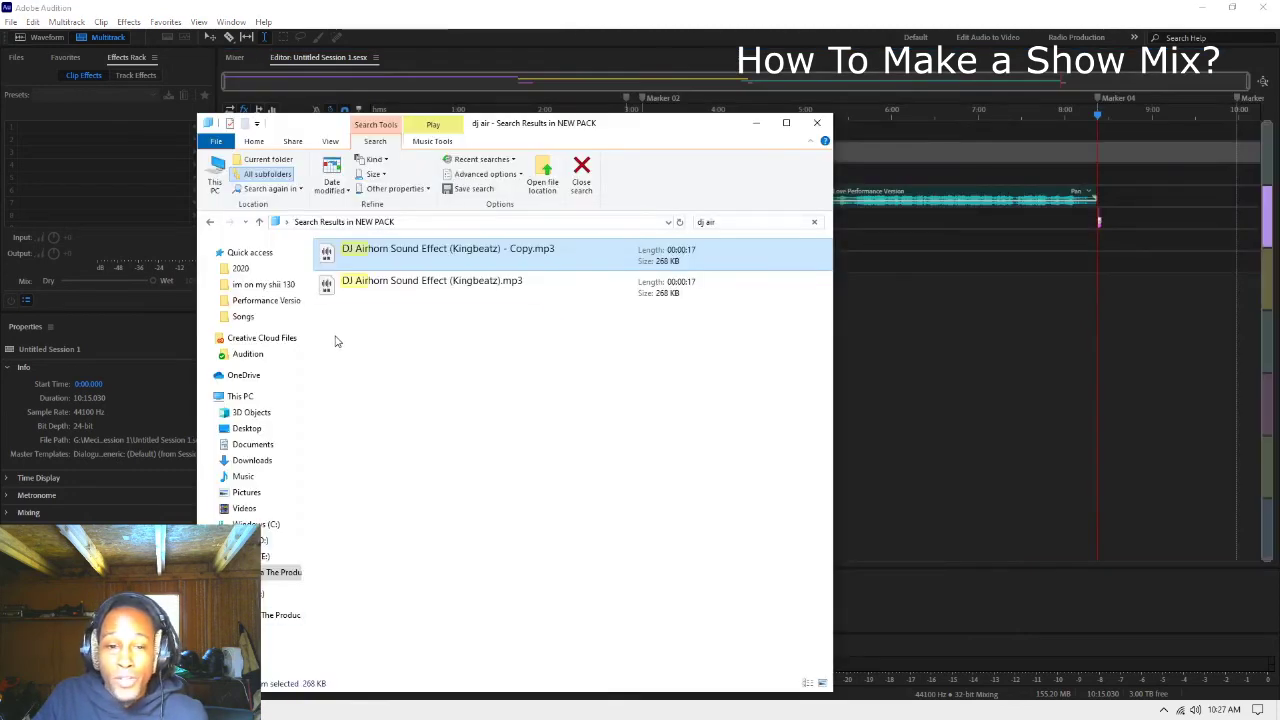
Step: Browse the G: drive to the Show Mixes folder inside the Mecie folder and open the exported MP3 mix
click(280, 572)
scroll(325, 553, down, 15)
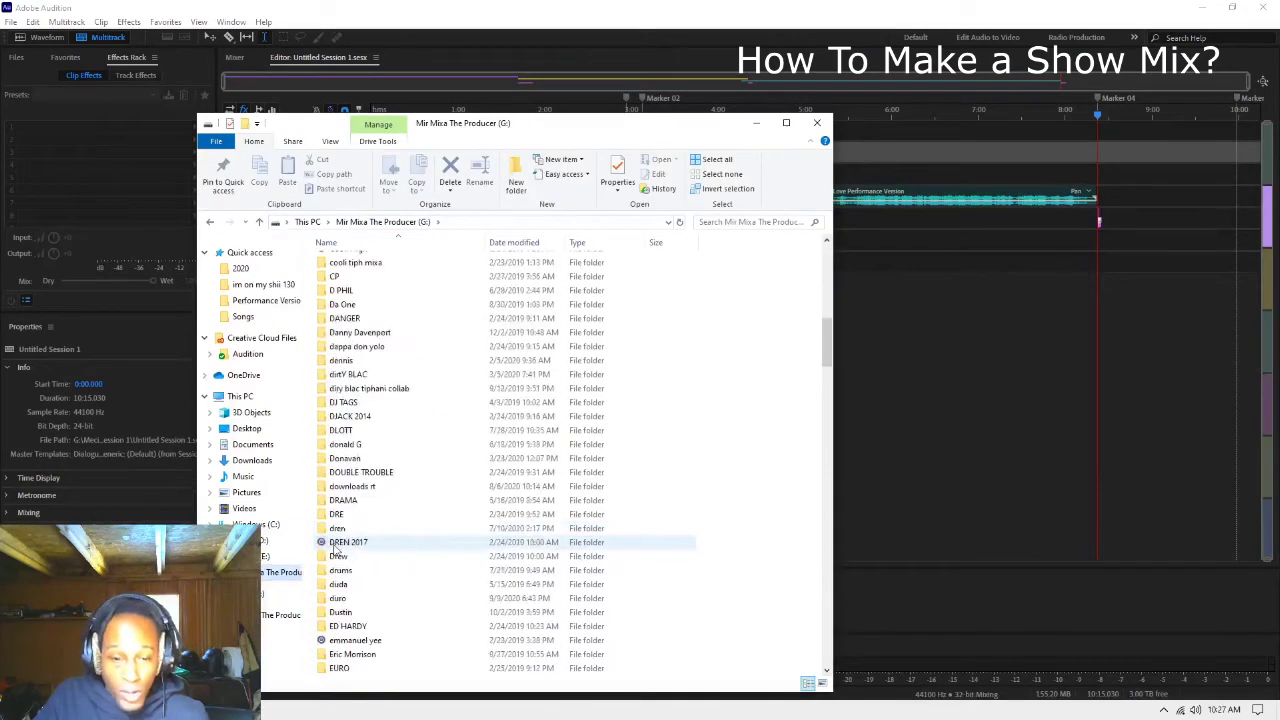
scroll(325, 553, down, 9)
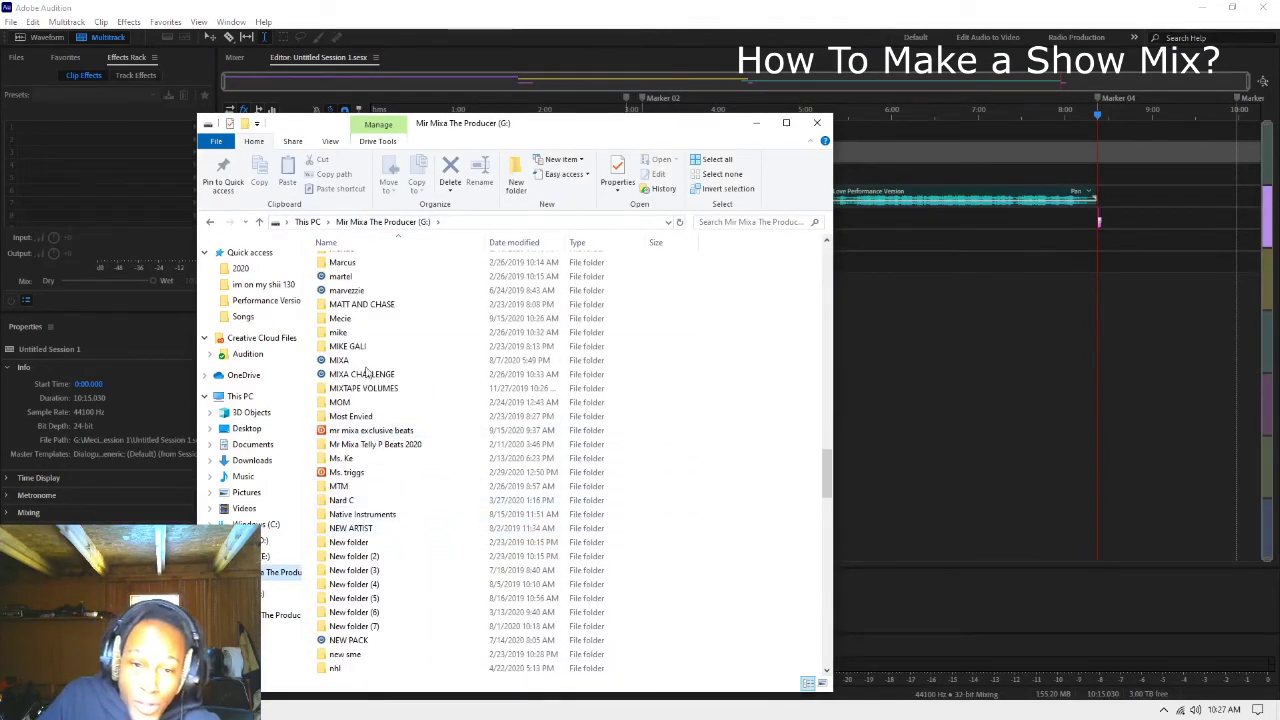
double_click(365, 318)
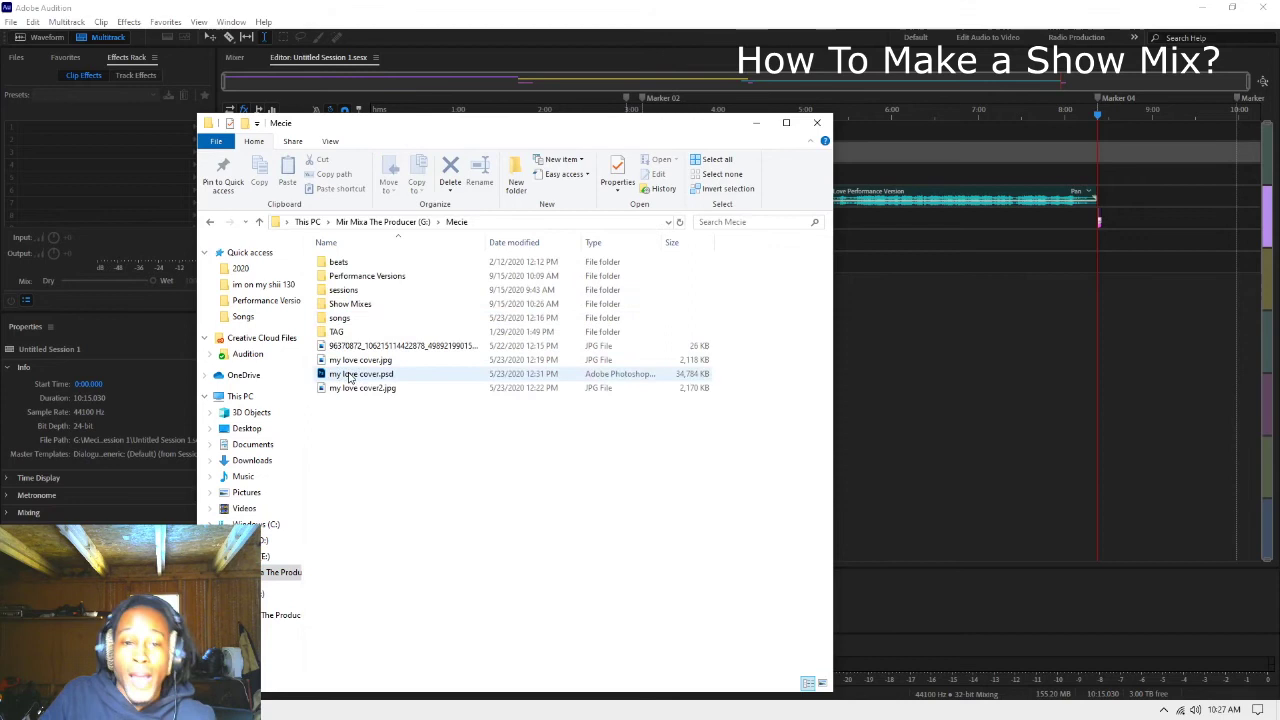
double_click(370, 305)
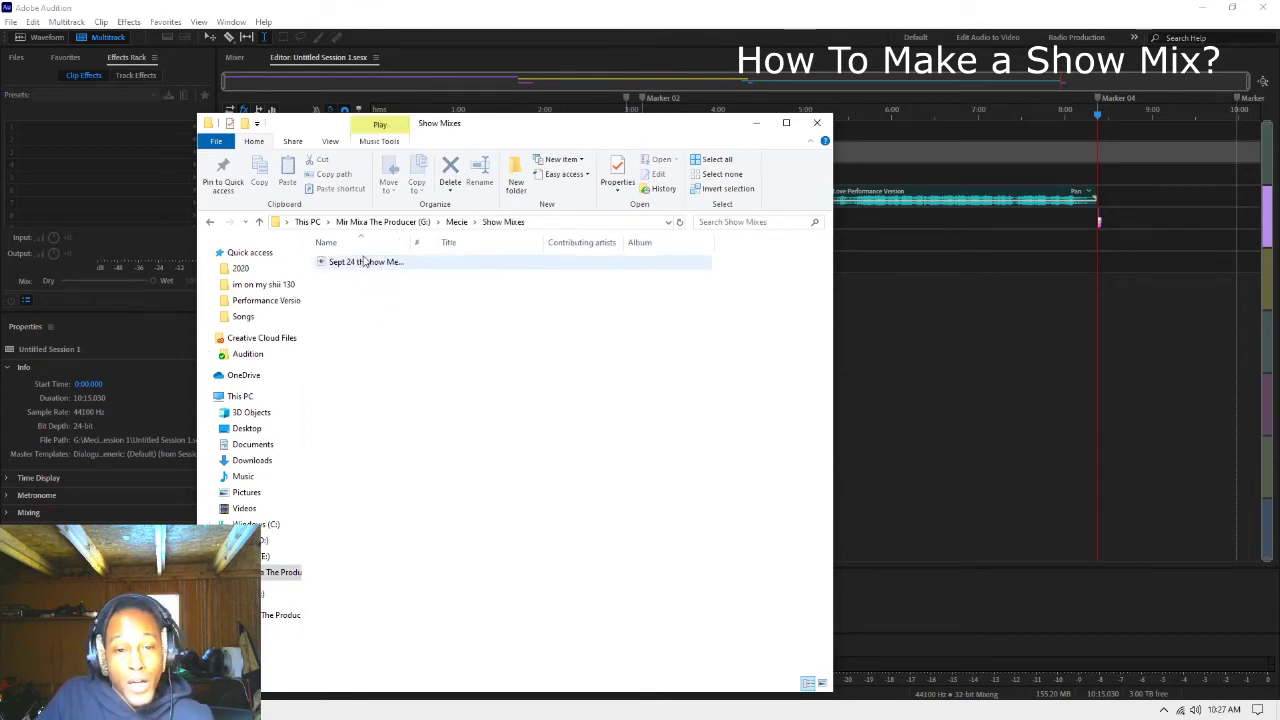
double_click(365, 265)
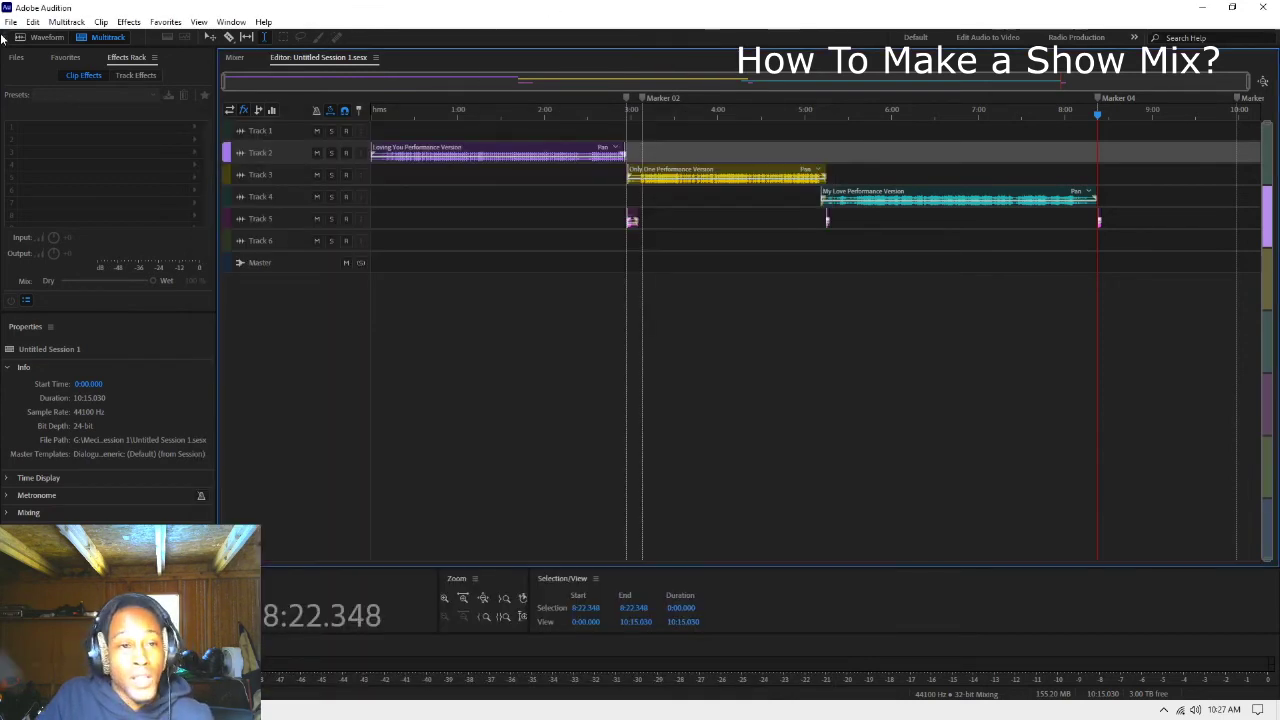
Step: Save the multitrack session and close all open files, keeping the changes to Loving You Performance Version_1.wav
click(10, 21)
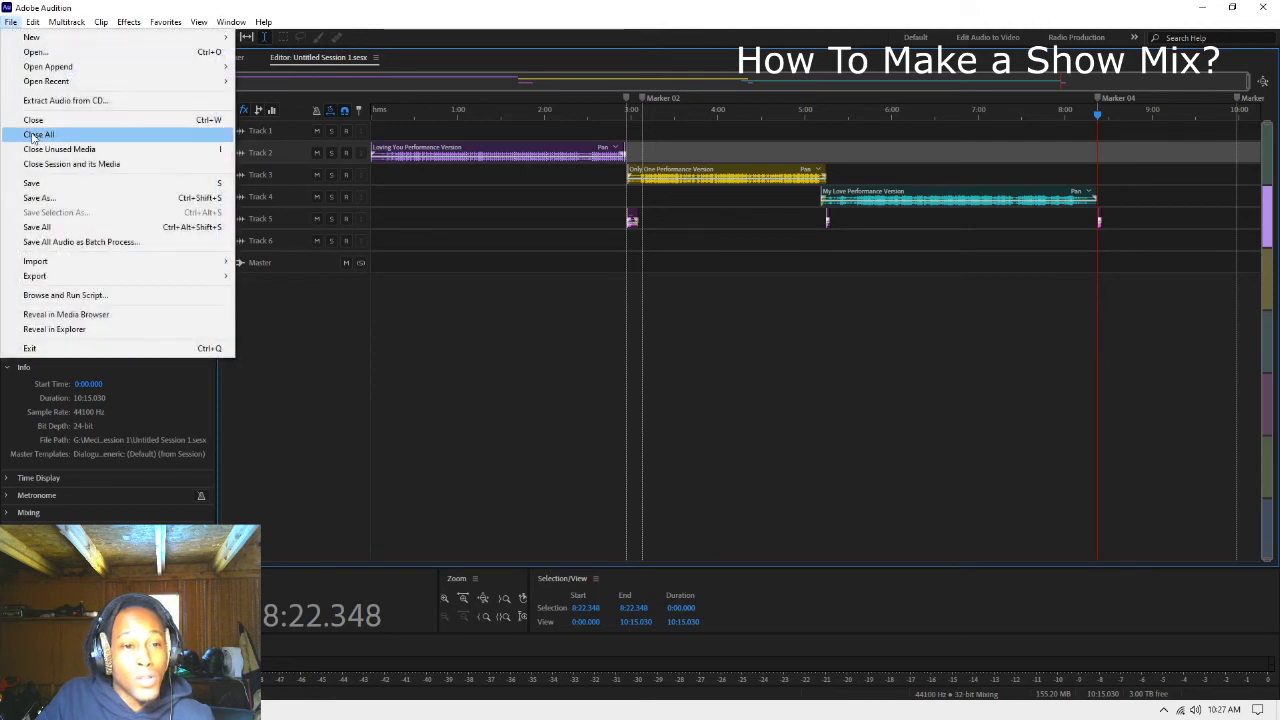
click(40, 186)
click(10, 21)
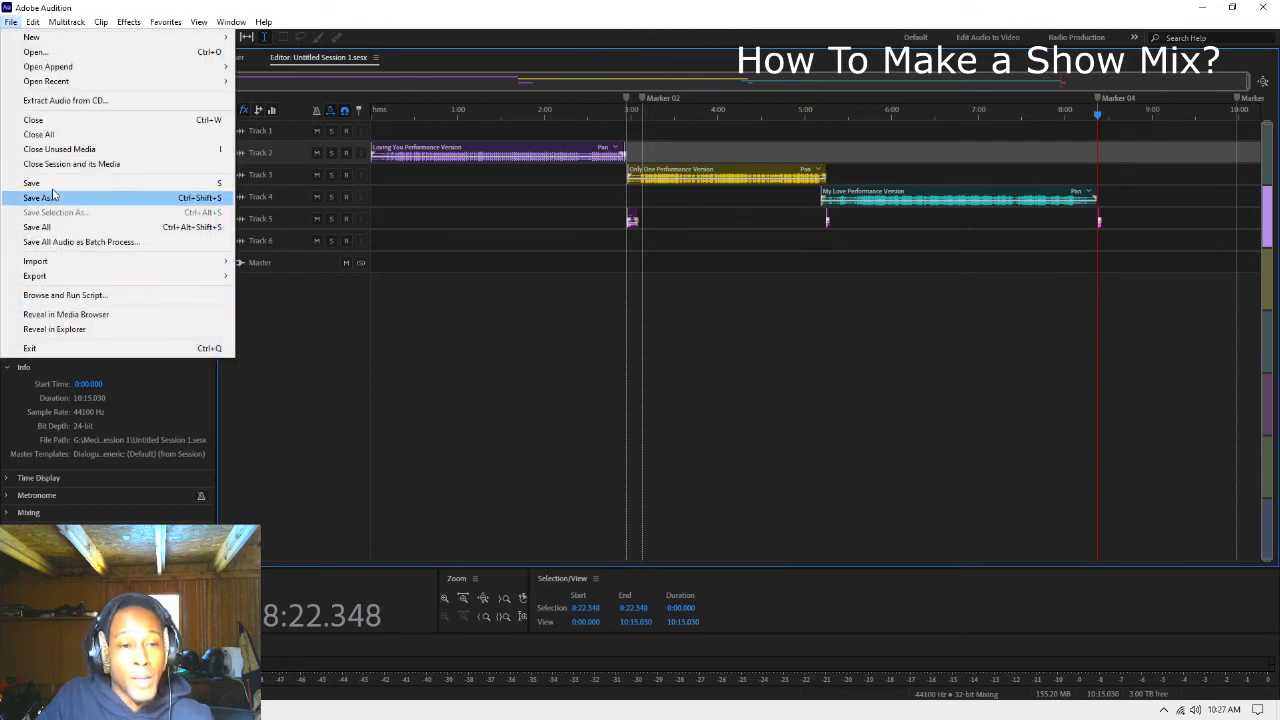
click(70, 135)
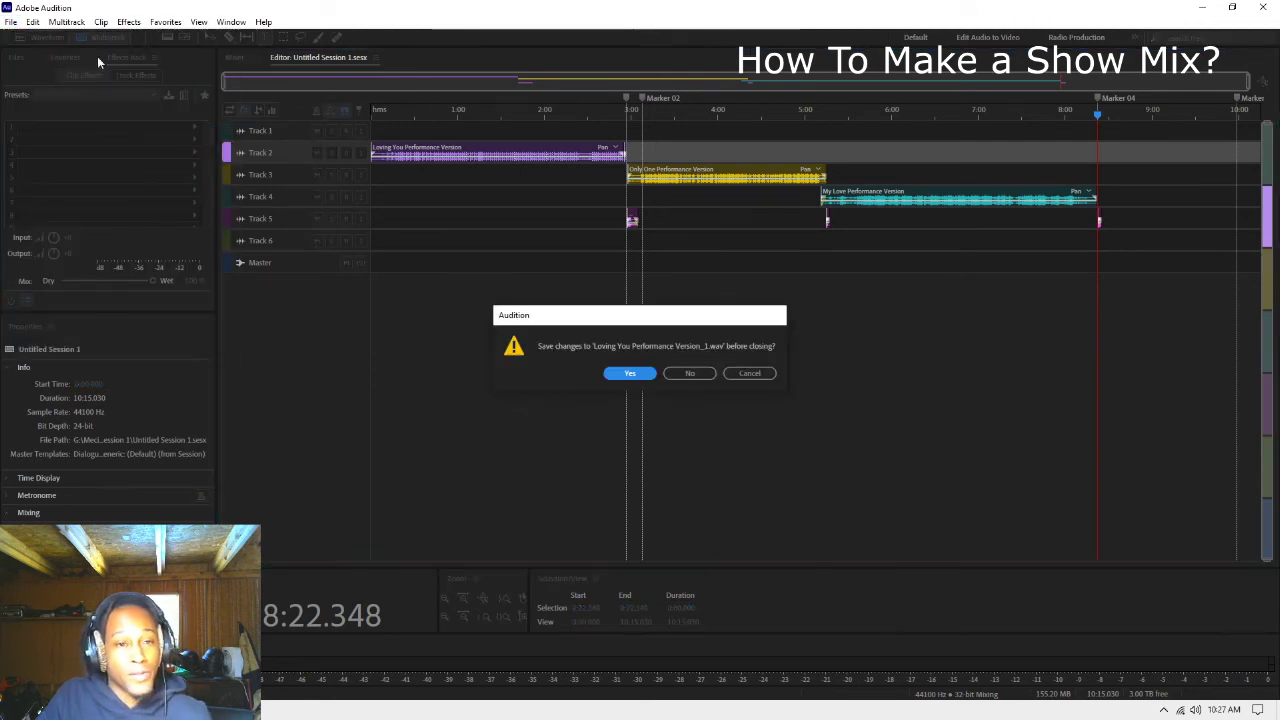
click(615, 375)
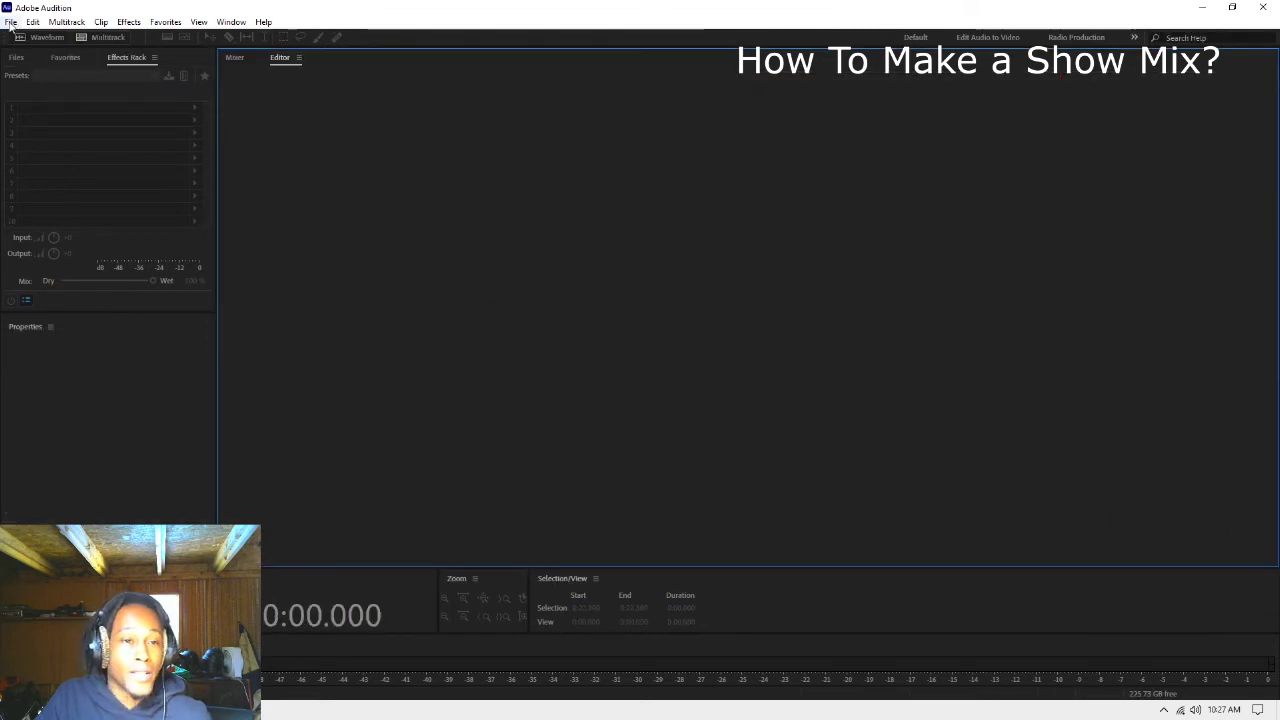
Step: Return to File Explorer and open the exported Sept 24 th show mix MP3 in Audition's waveform editor
key(alt+Tab)
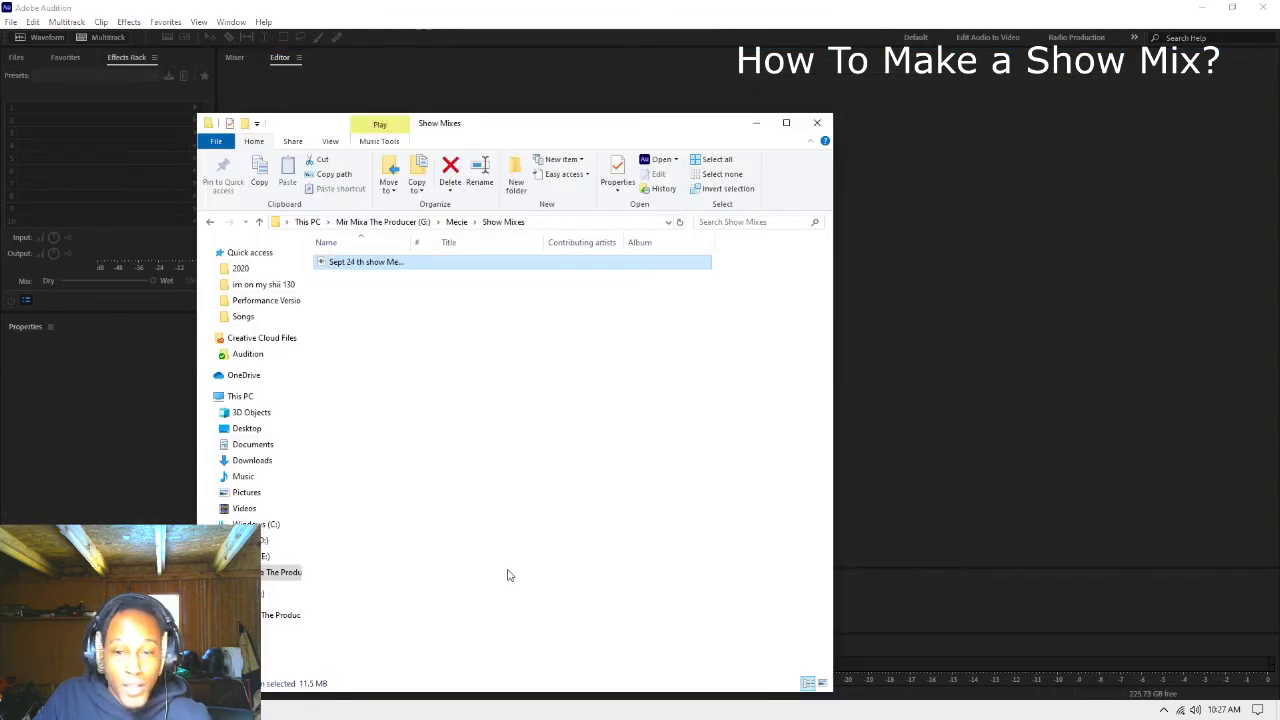
right_click(394, 263)
click(452, 274)
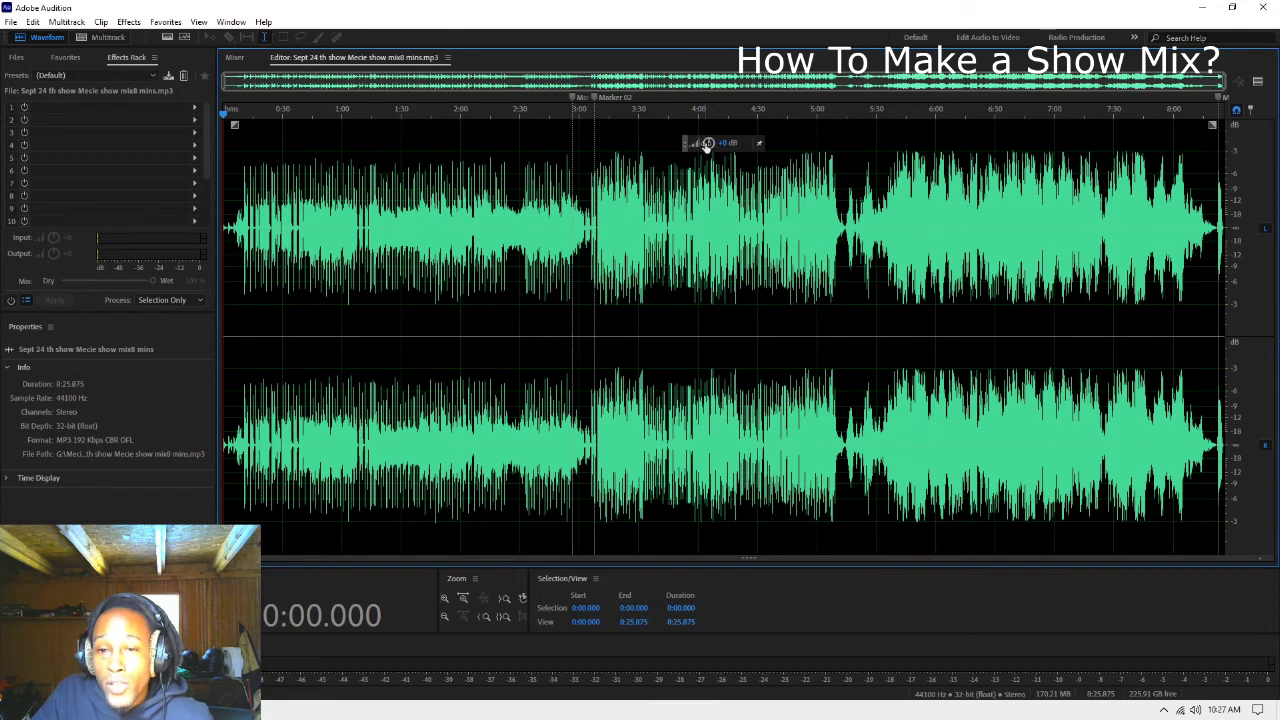
Step: Raise the overall volume of the exported show mix and save the MP3 file
drag(709, 143, 710, 141)
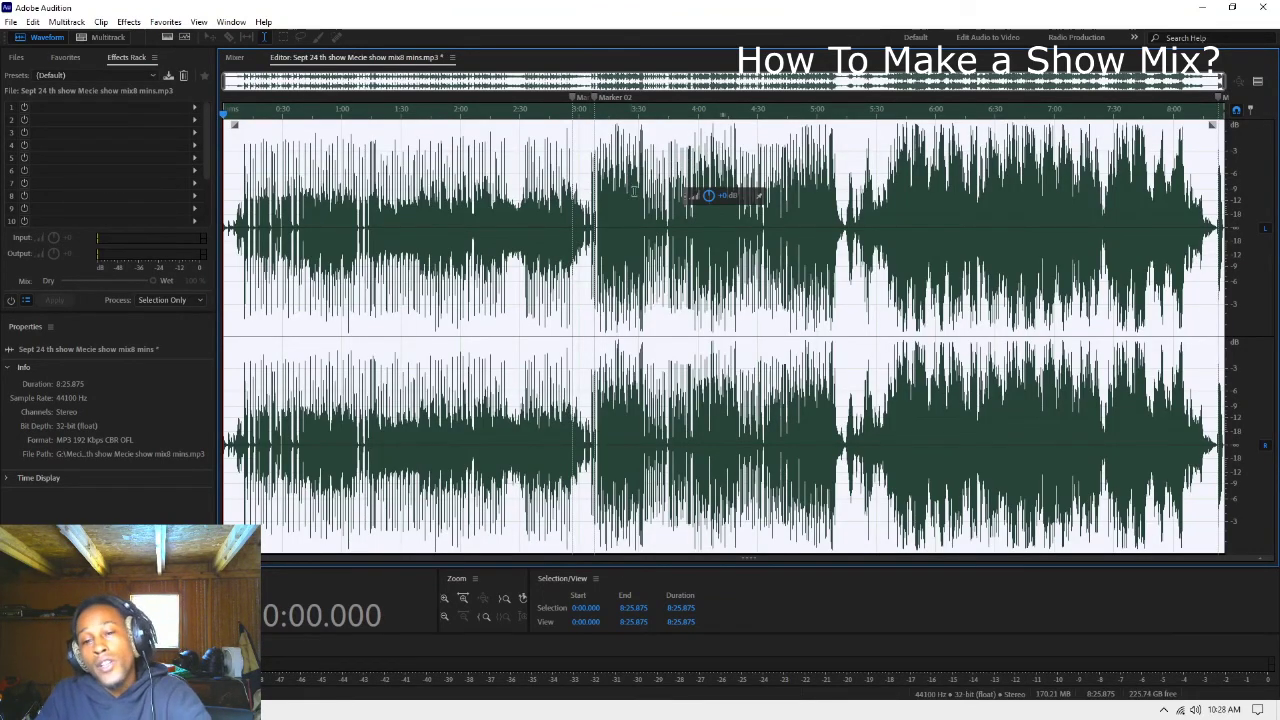
click(560, 195)
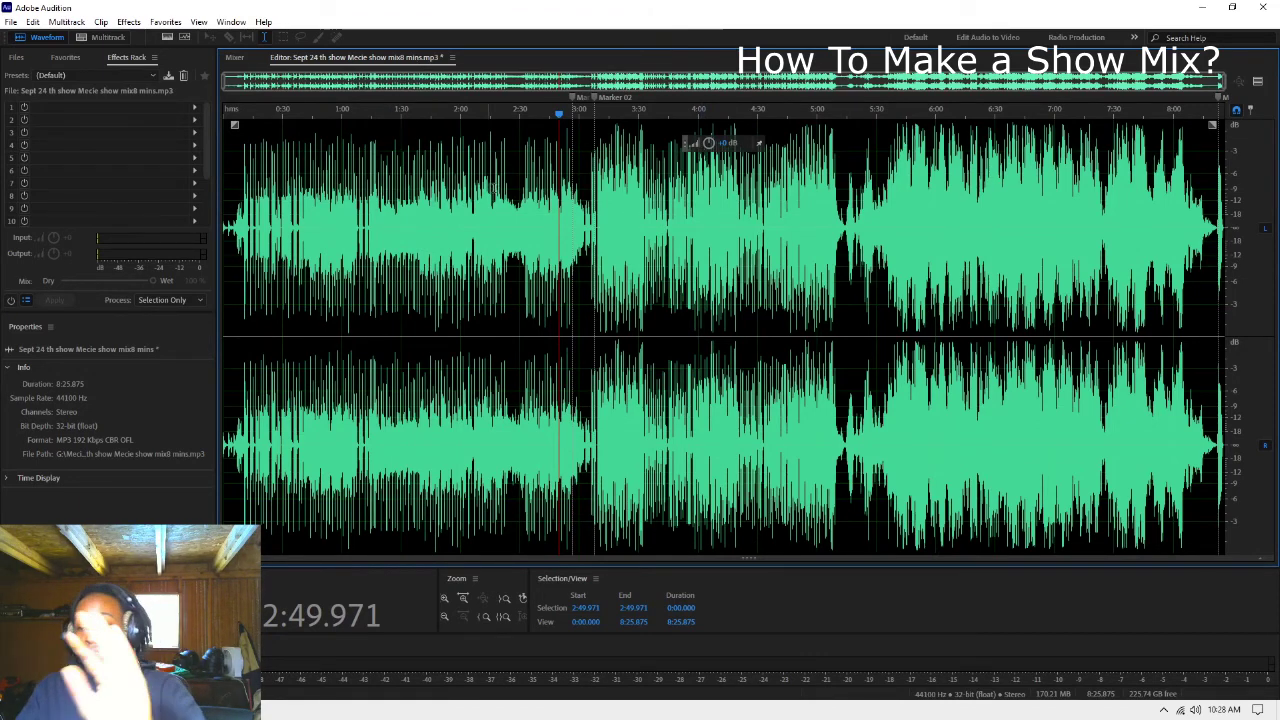
click(10, 21)
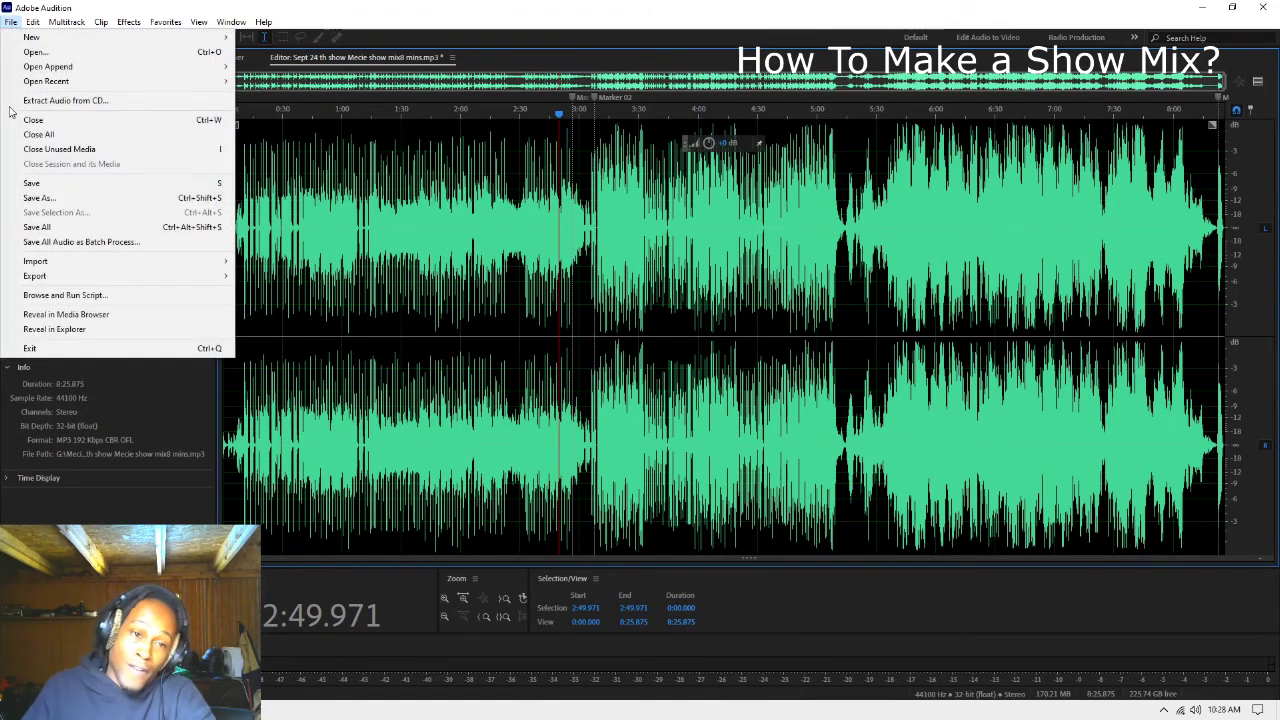
click(60, 189)
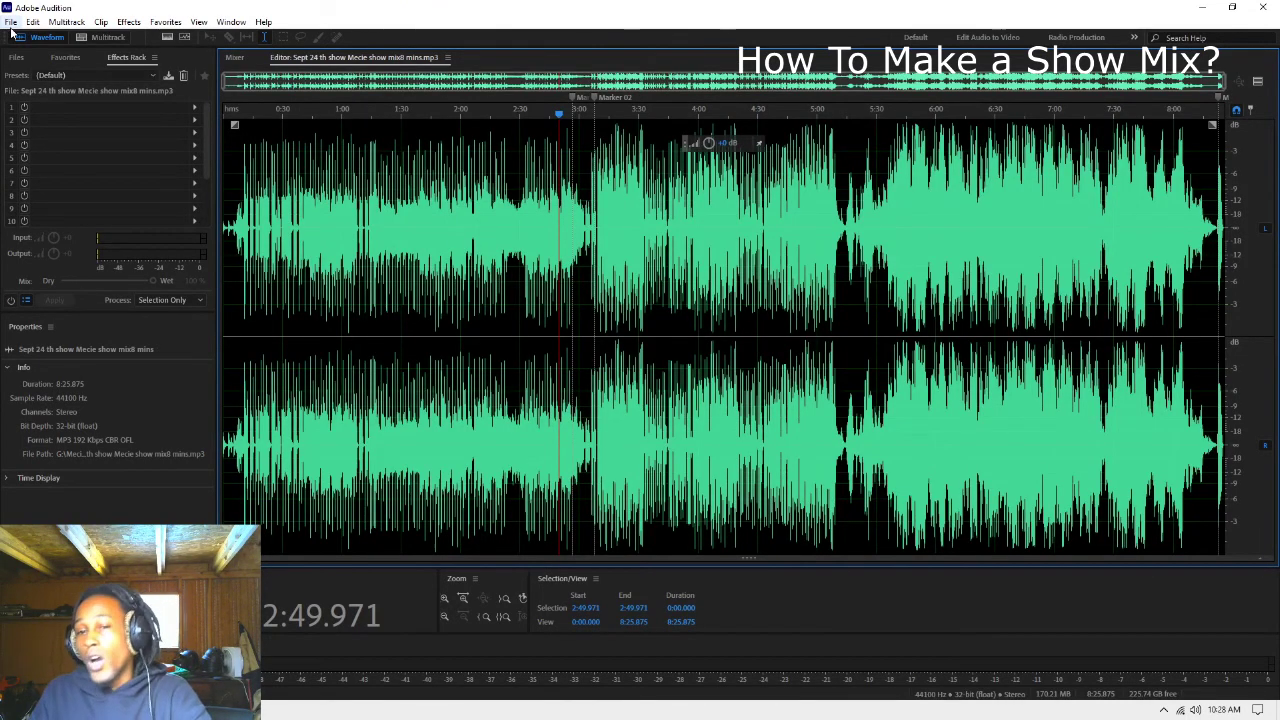
Step: Play short passages of the first song, near the mix's start and from about 1:34, to check the sound
double_click(316, 232)
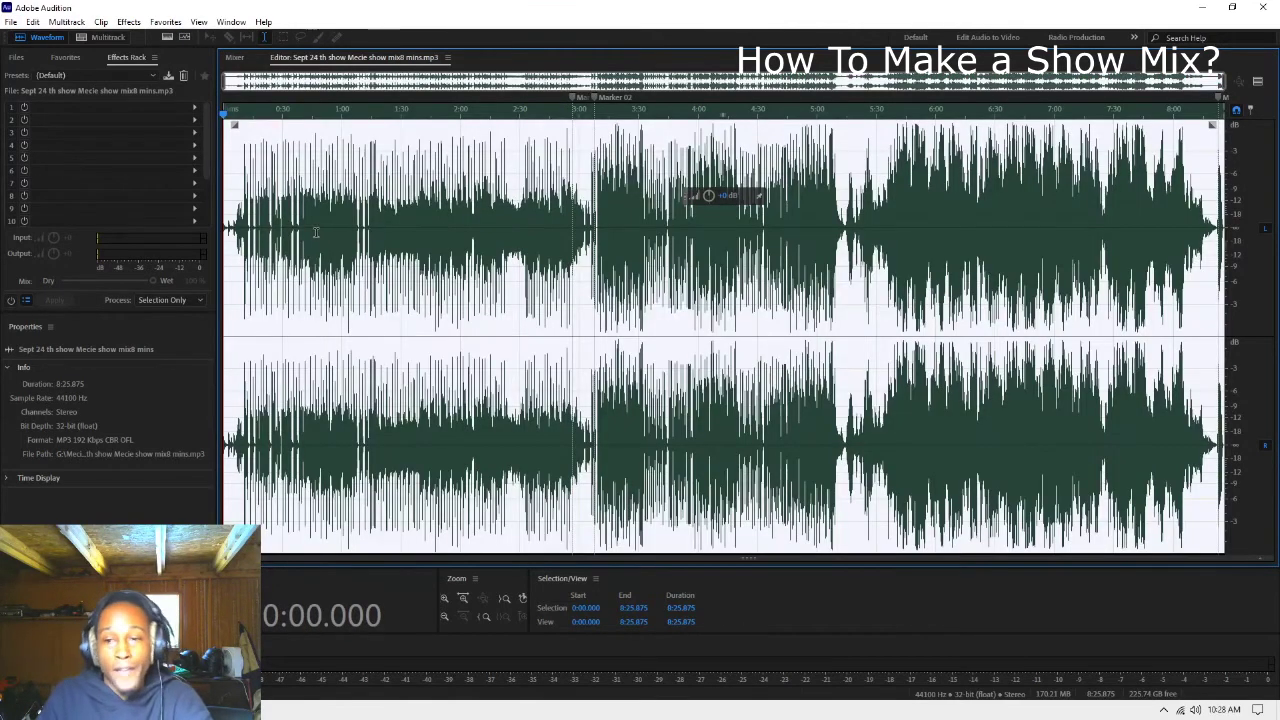
click(316, 232)
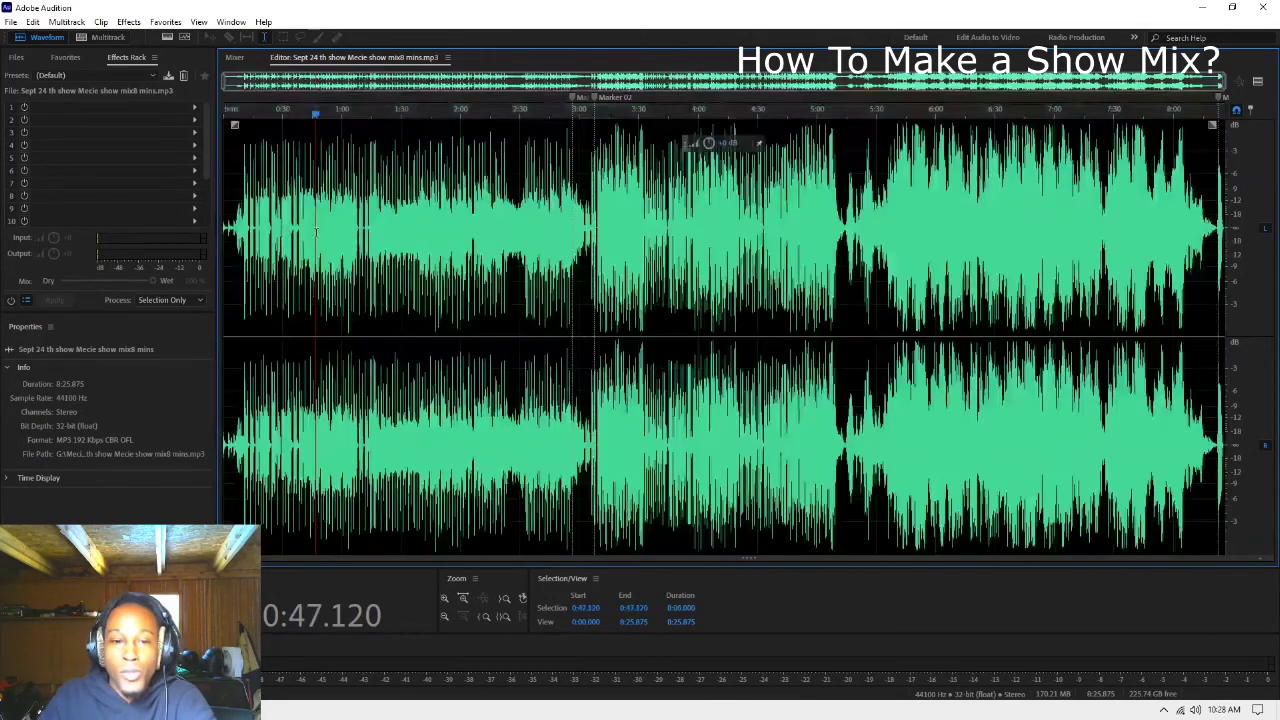
key(space)
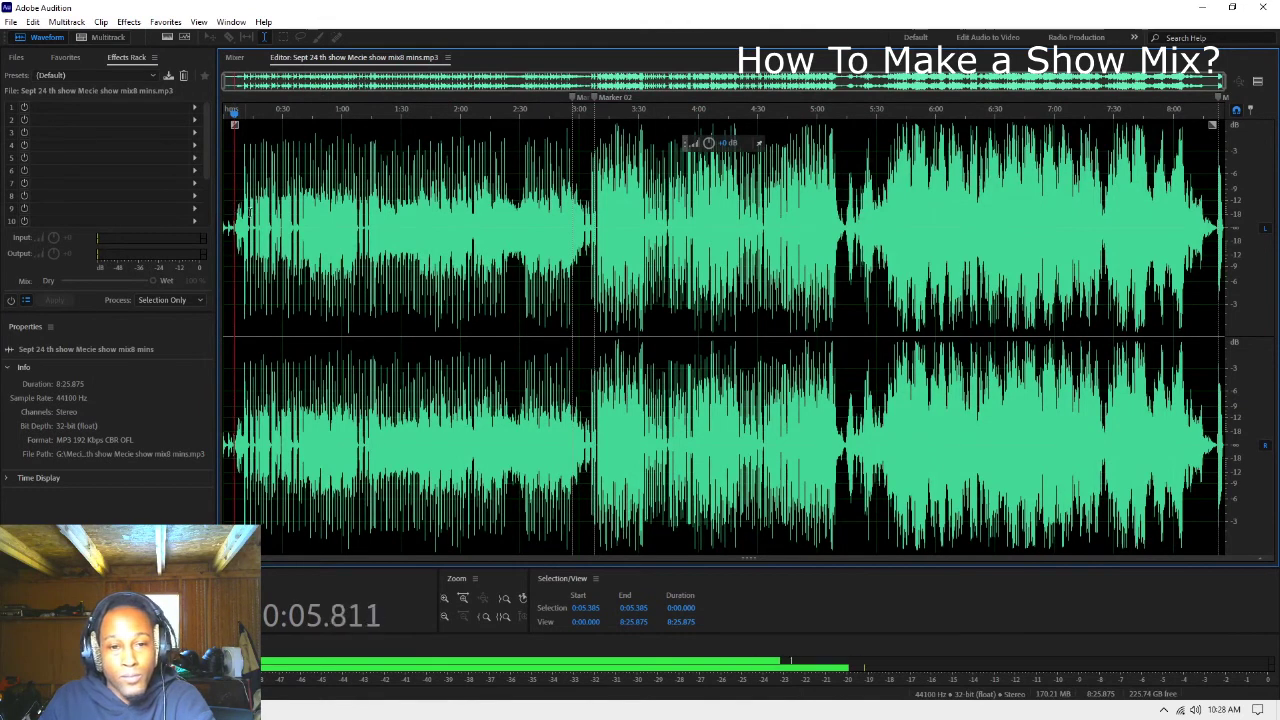
click(409, 215)
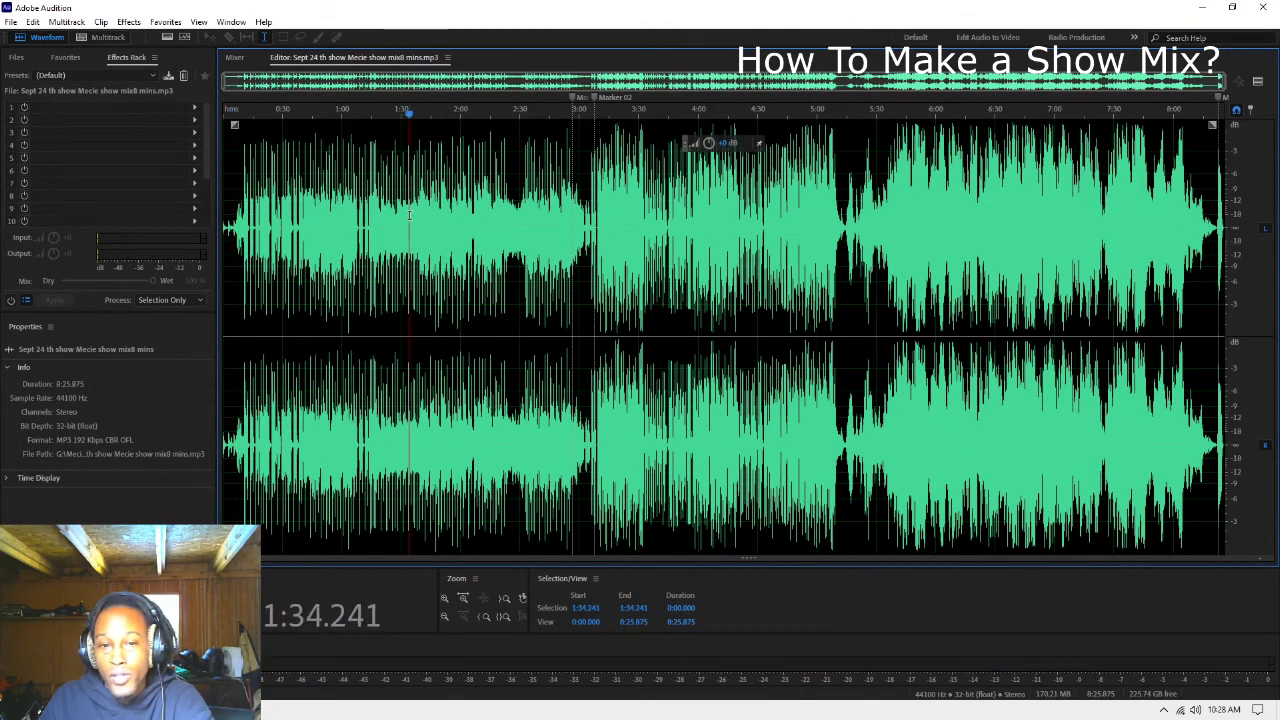
Step: Play the transition between the first and second songs from about 2:52, and stop playback
click(563, 219)
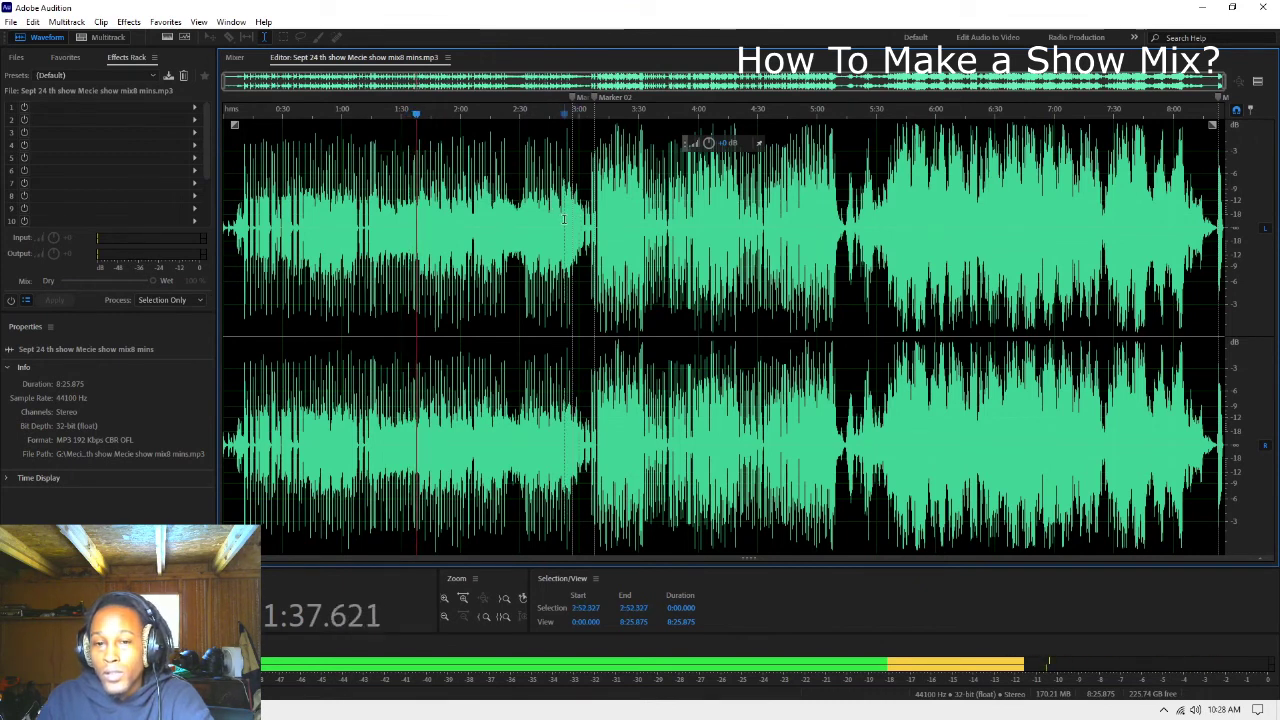
click(564, 219)
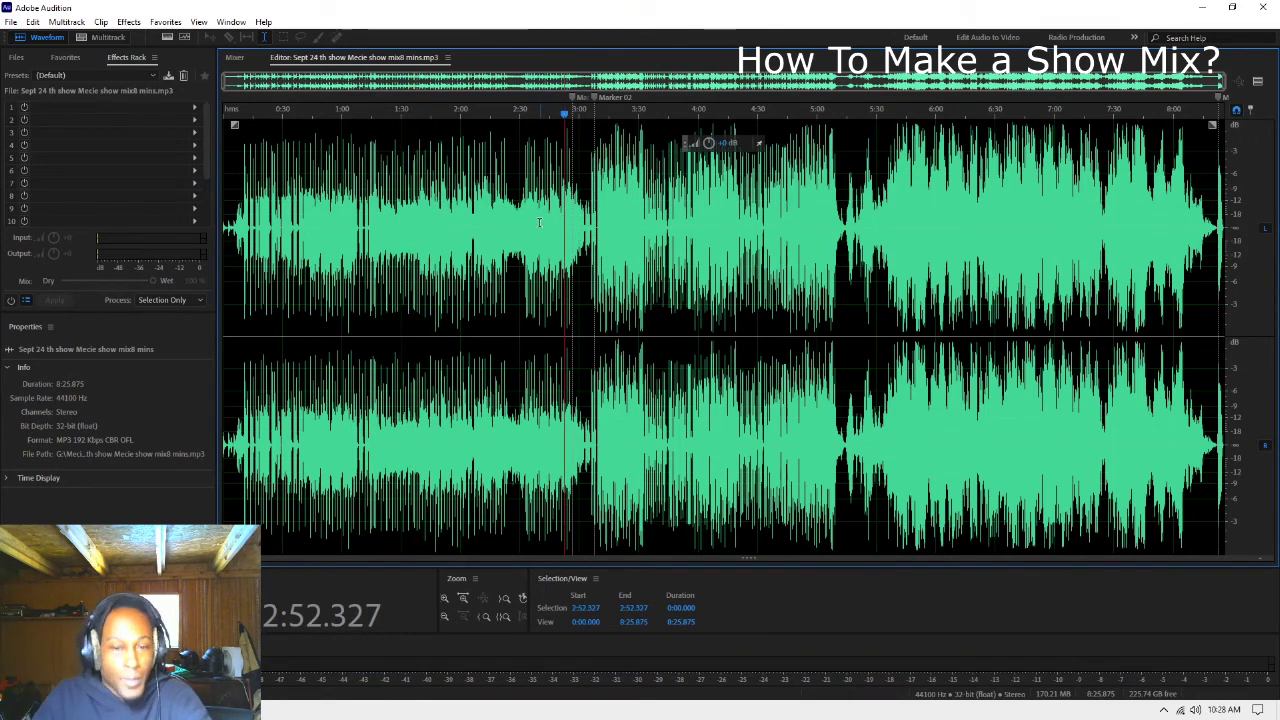
key(space)
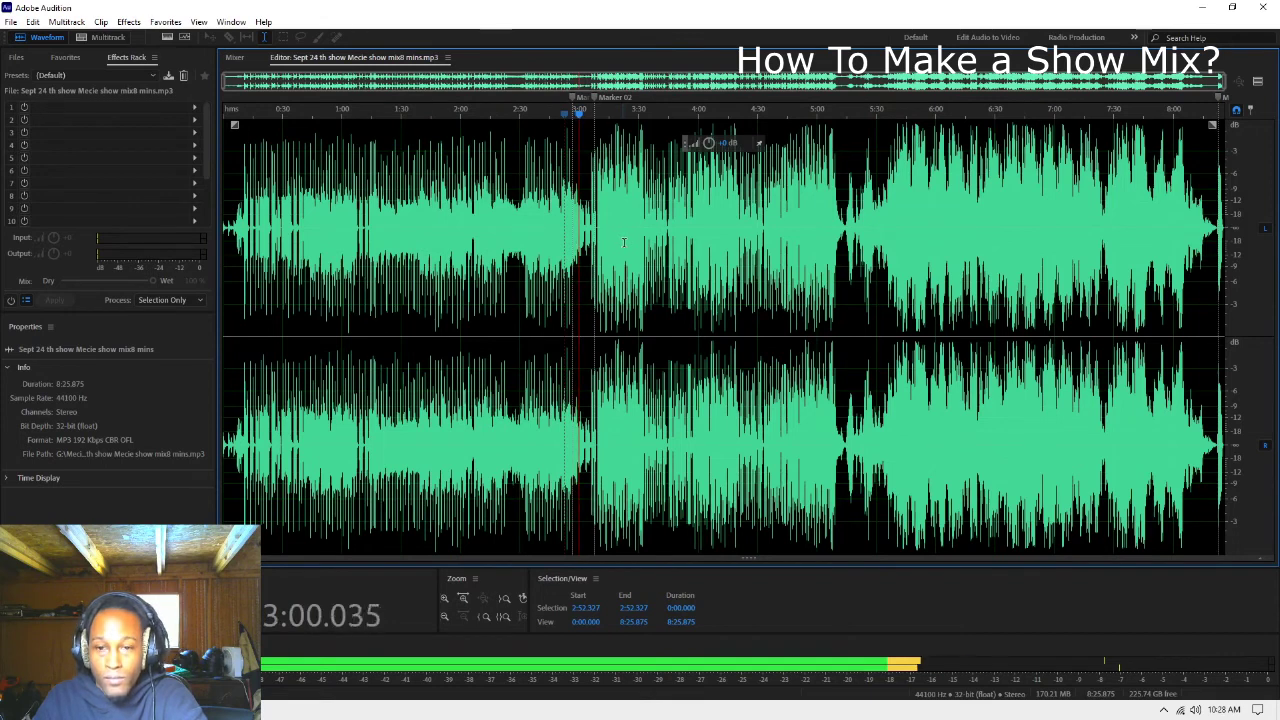
key(space)
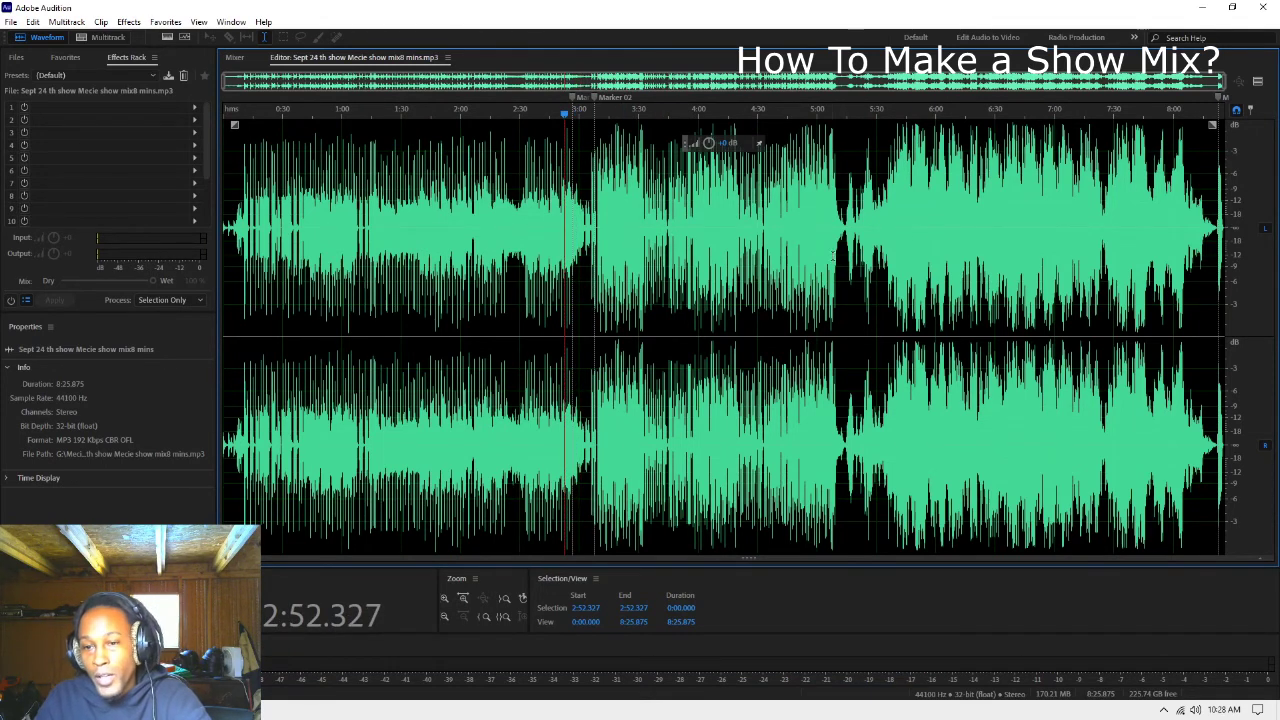
Step: Listen to the transition into the third song from about 5:08 and the mix's ending from about 8:08
click(832, 222)
key(space)
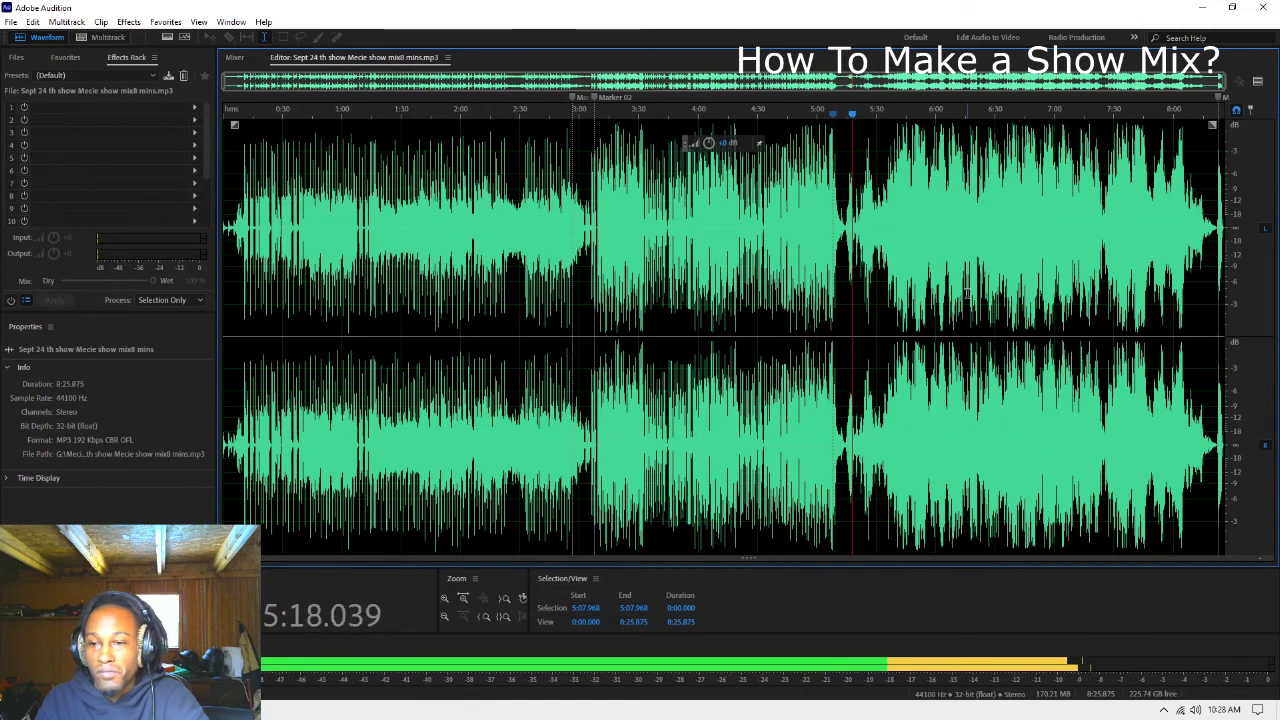
key(space)
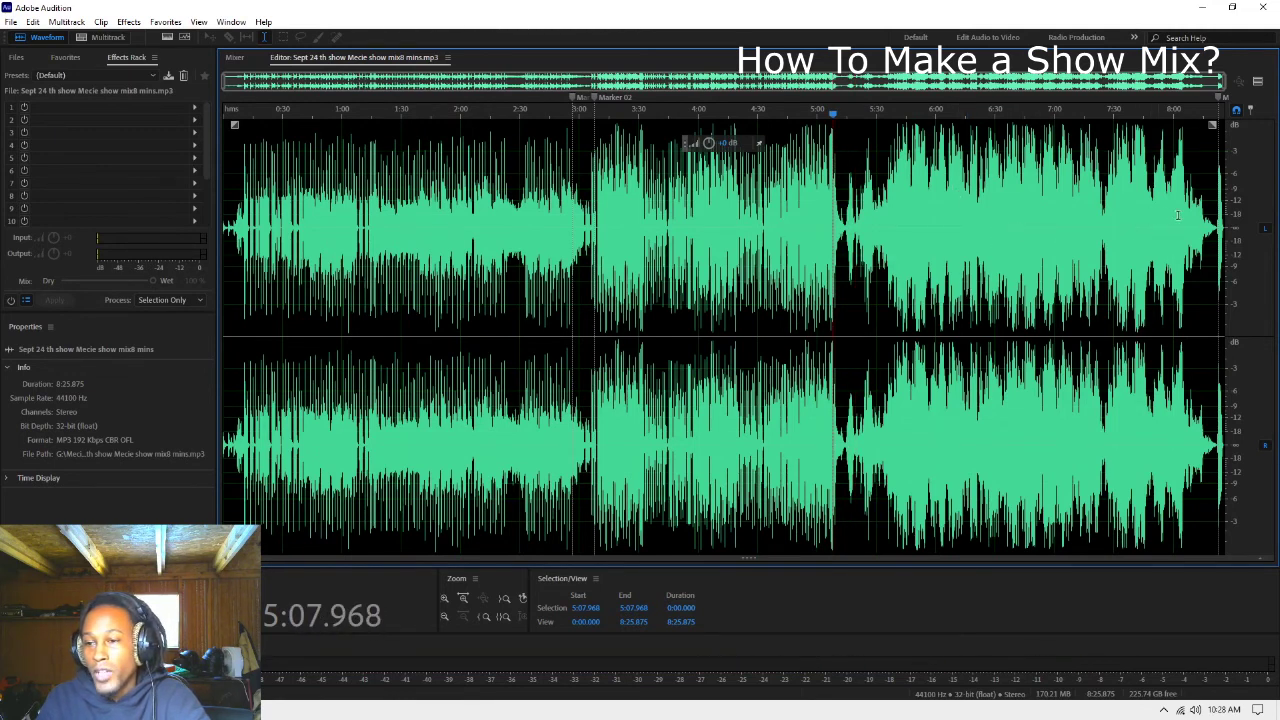
click(1190, 212)
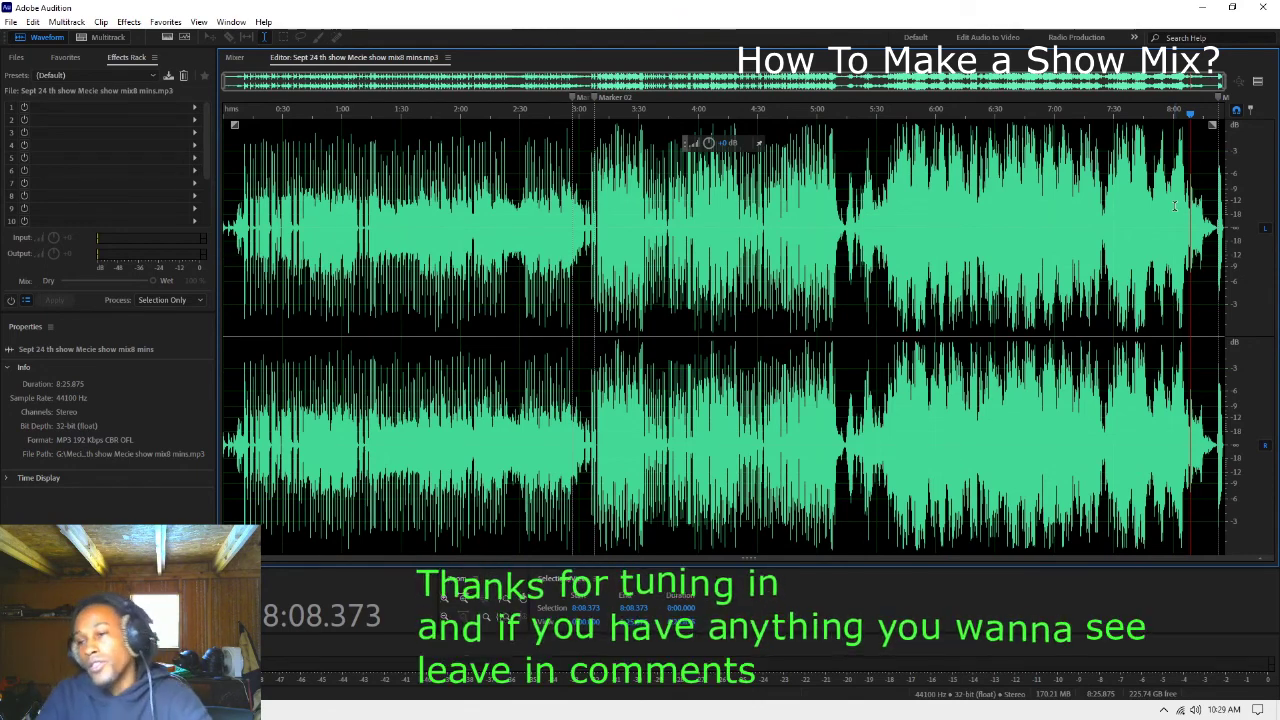
key(space)
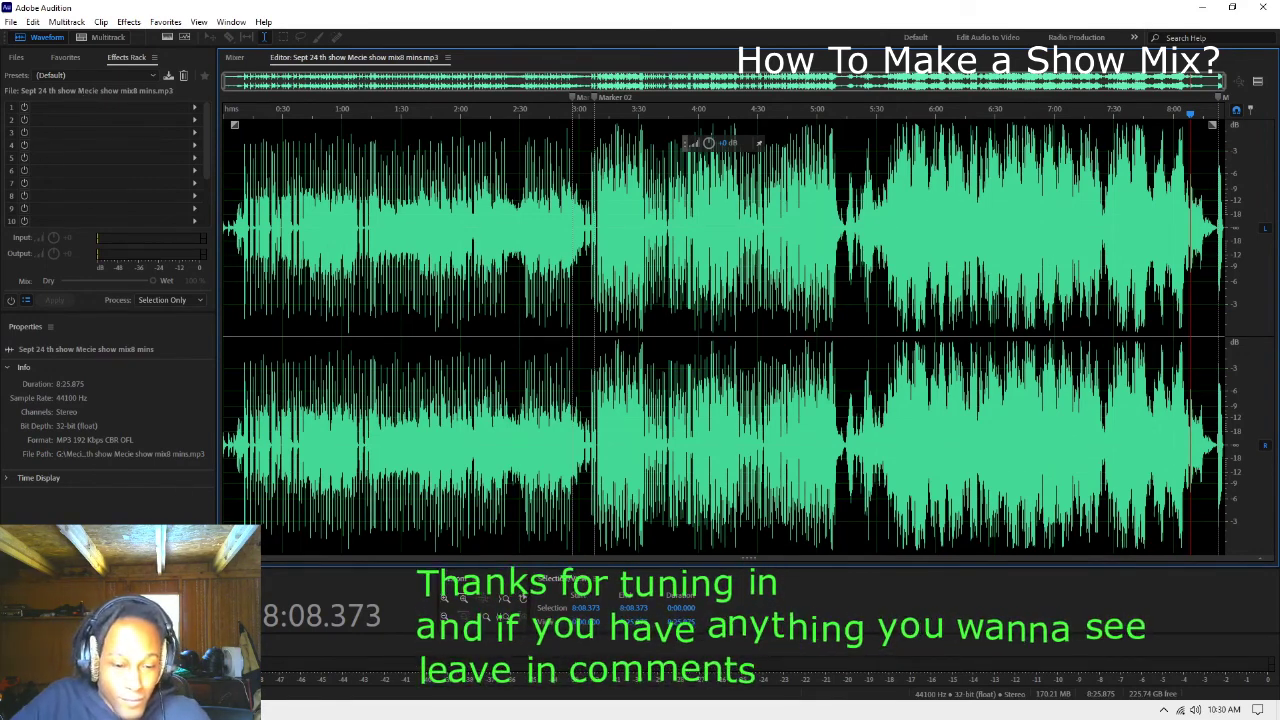
key(alt+Tab)
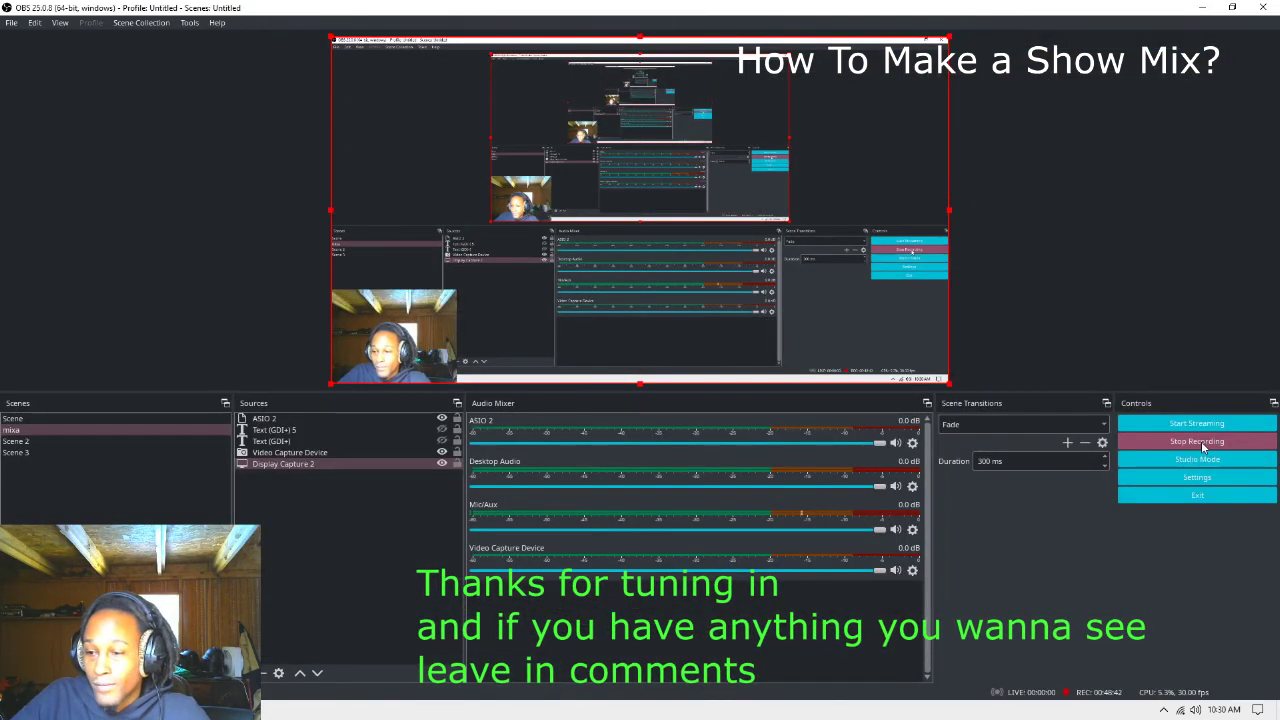